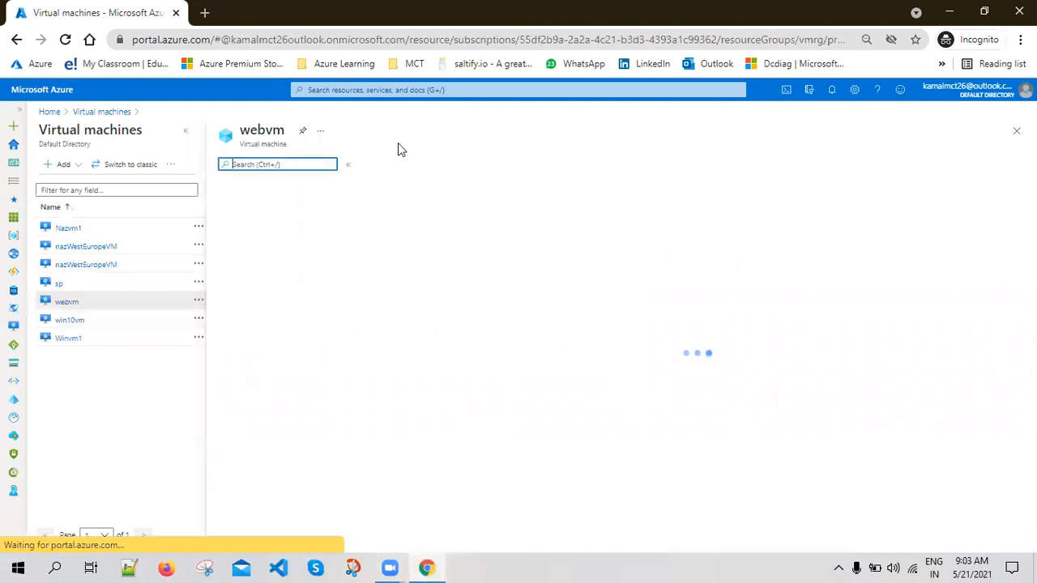
- Collapse the virtual machine list and examine webvm's available settings, operations, monitoring and troubleshooting pages
{"action": "left_click", "coordinate": [185, 131]}
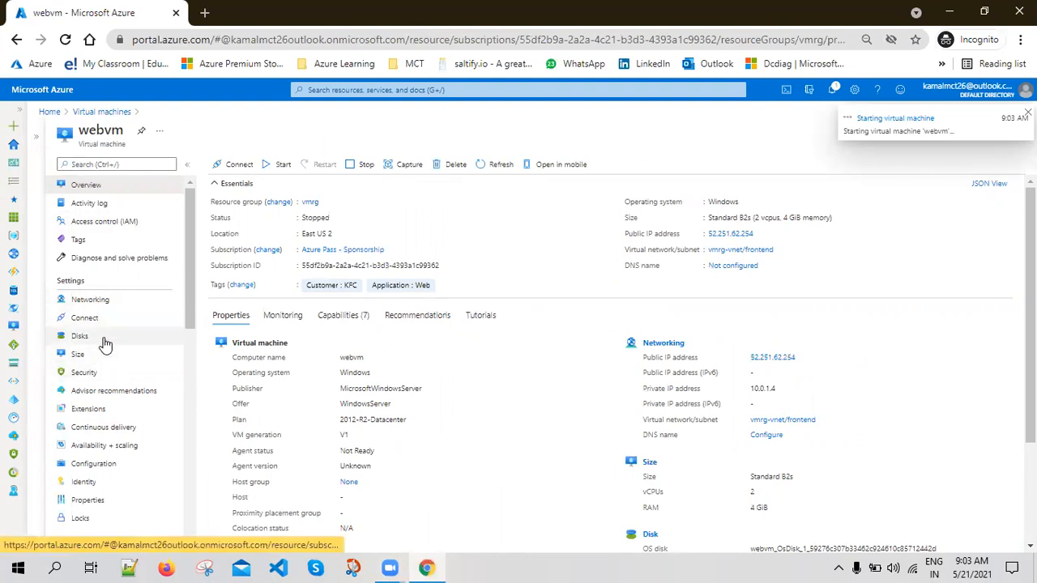
{"action": "scroll", "coordinate": [113, 371], "scroll_direction": "down", "scroll_amount": 1}
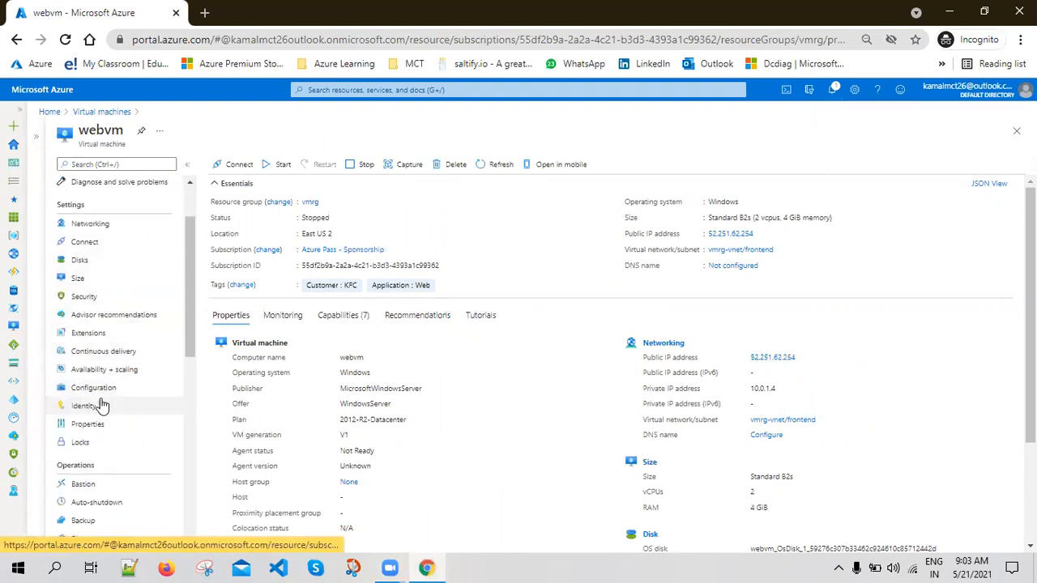
{"action": "scroll", "coordinate": [102, 405], "scroll_direction": "down", "scroll_amount": 4}
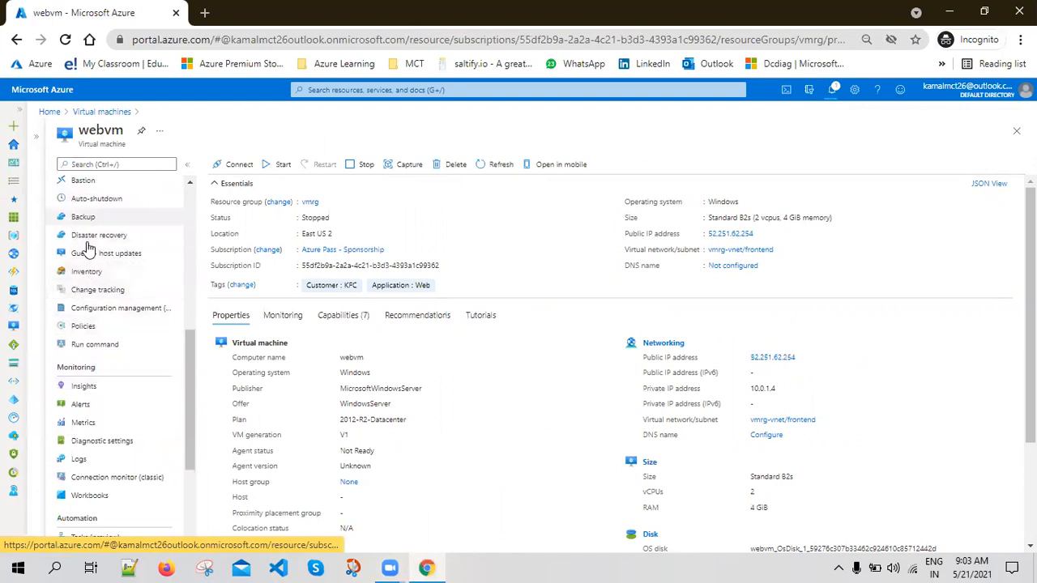
{"action": "scroll", "coordinate": [95, 283], "scroll_direction": "up", "scroll_amount": 2}
{"action": "scroll", "coordinate": [105, 388], "scroll_direction": "down", "scroll_amount": 2}
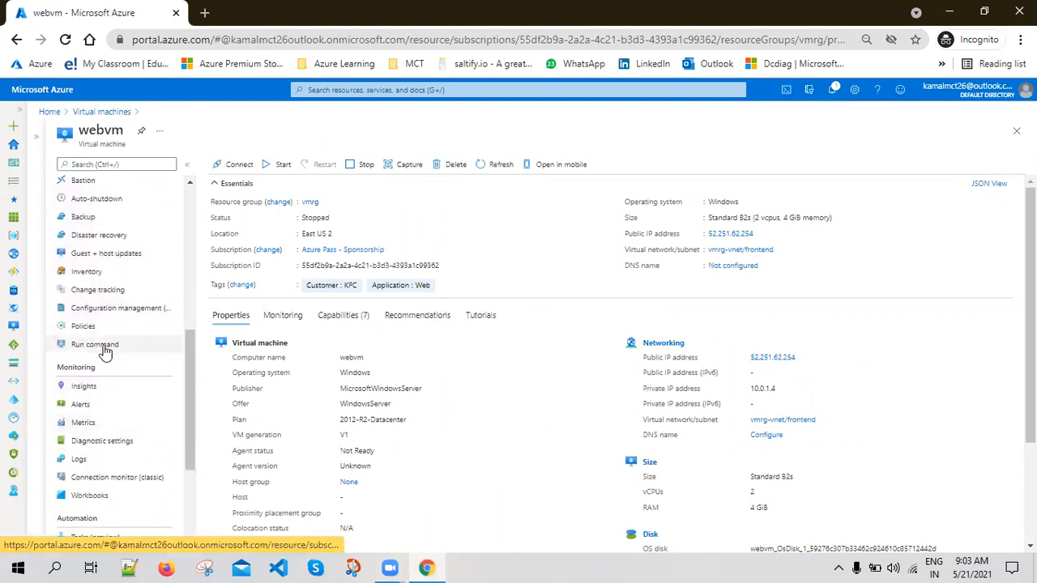
{"action": "scroll", "coordinate": [84, 345], "scroll_direction": "down", "scroll_amount": 1}
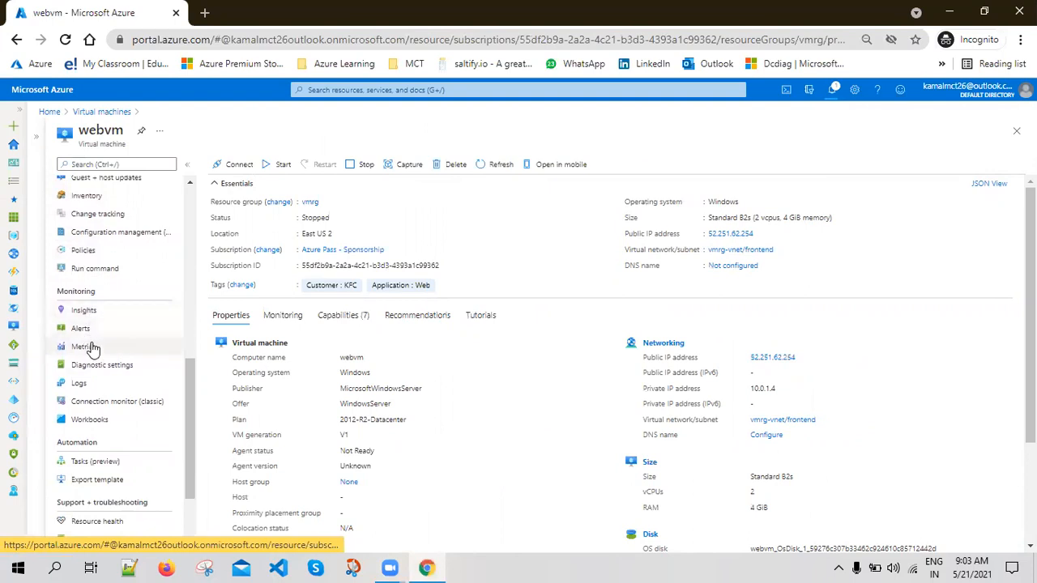
{"action": "scroll", "coordinate": [96, 405], "scroll_direction": "down", "scroll_amount": 2}
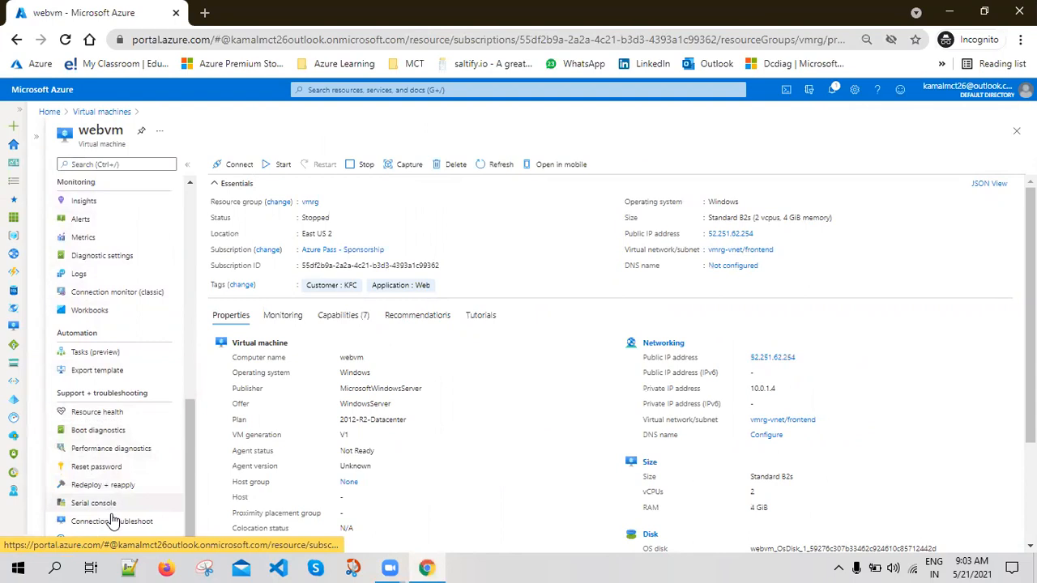
{"action": "scroll", "coordinate": [125, 508], "scroll_direction": "up", "scroll_amount": 3}
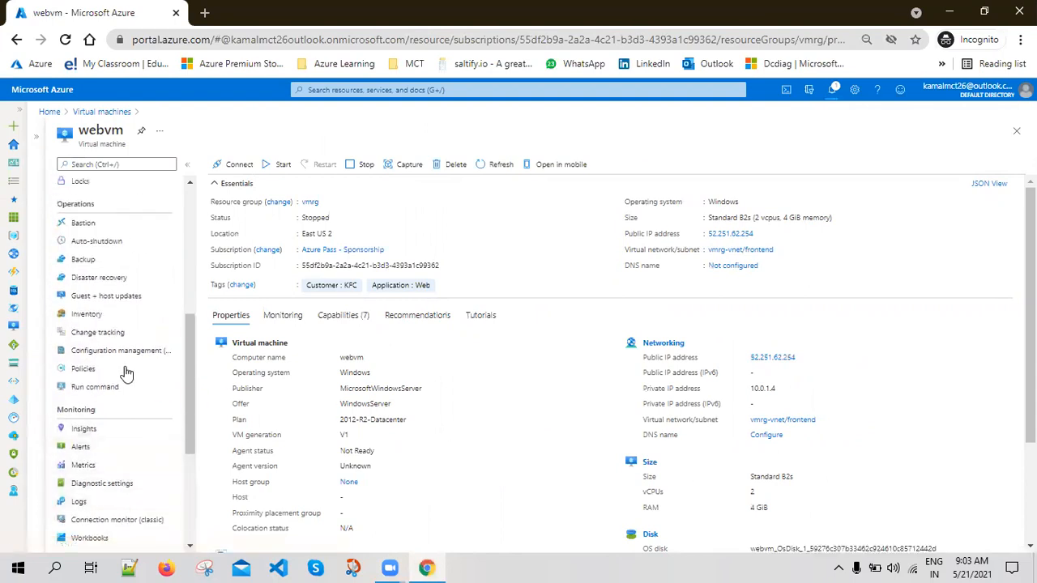
{"action": "scroll", "coordinate": [81, 370], "scroll_direction": "down", "scroll_amount": 1}
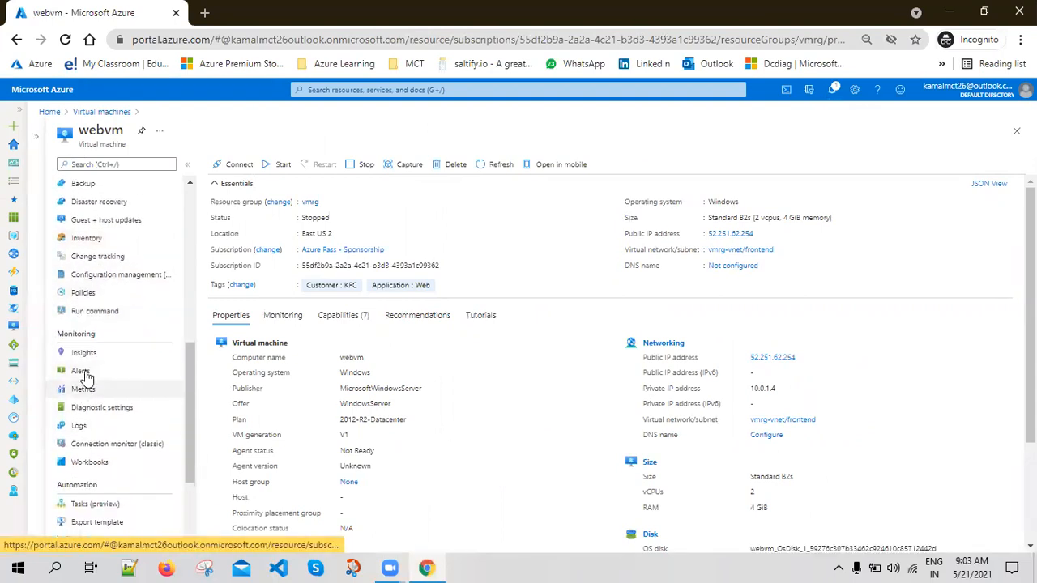
{"action": "scroll", "coordinate": [147, 332], "scroll_direction": "up", "scroll_amount": 5}
- Show the monitoring section of webvm's overview and examine its CPU, network and disk key metric charts
{"action": "left_click", "coordinate": [278, 318]}
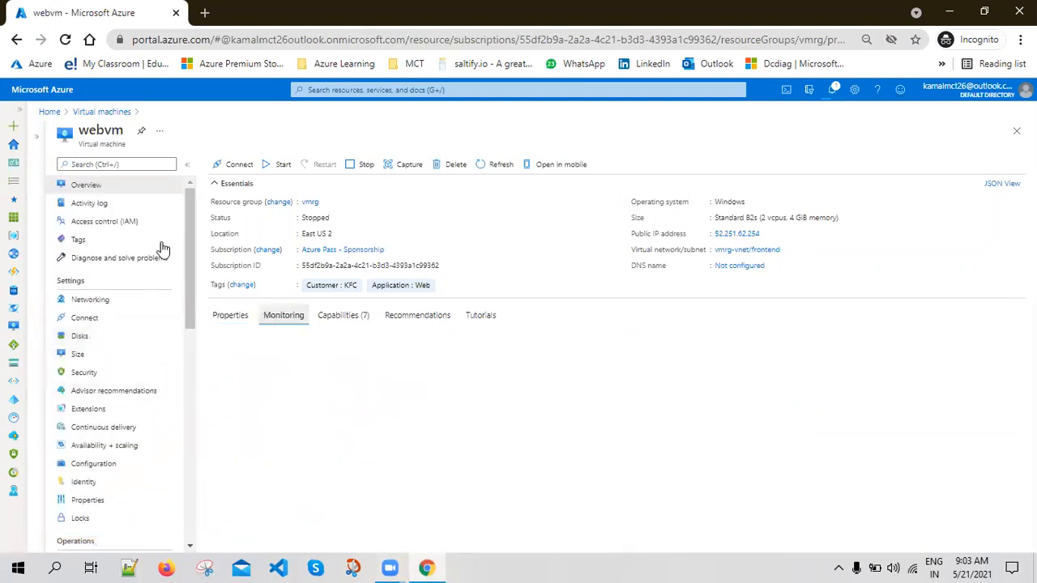
{"action": "scroll", "coordinate": [535, 357], "scroll_direction": "down", "scroll_amount": 1}
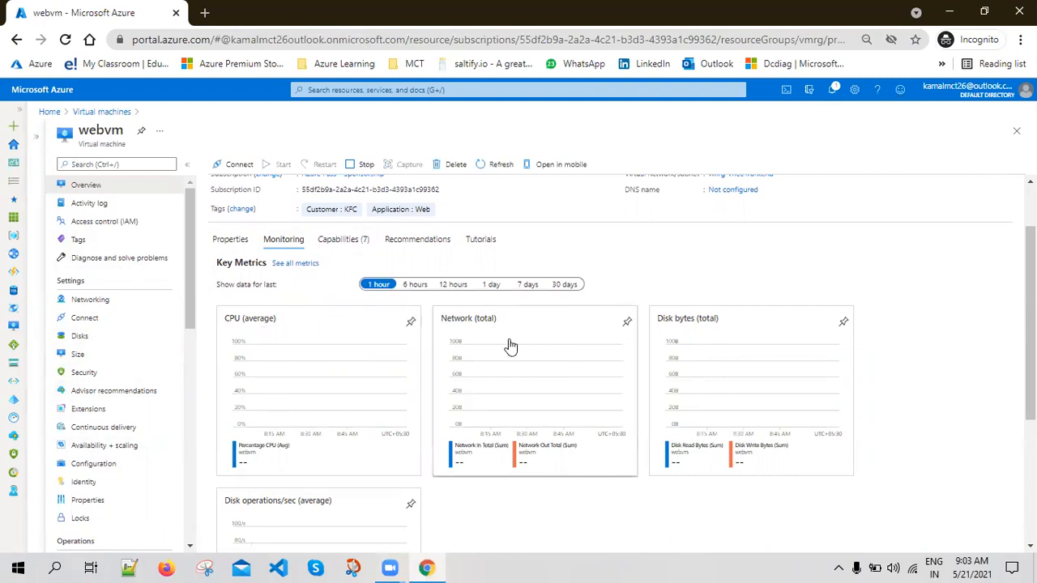
{"action": "scroll", "coordinate": [741, 356], "scroll_direction": "down", "scroll_amount": 1}
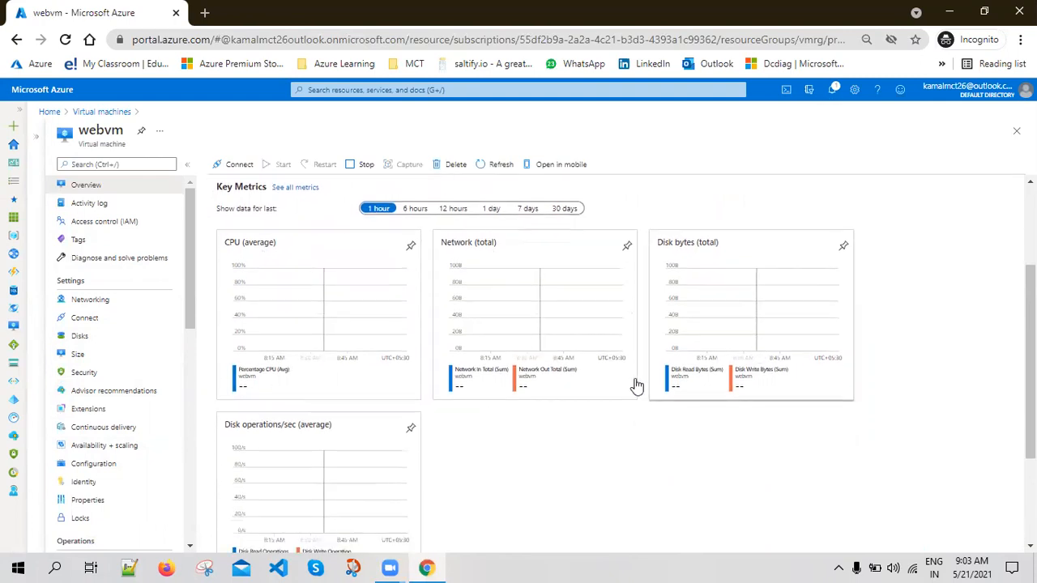
{"action": "scroll", "coordinate": [282, 448], "scroll_direction": "up", "scroll_amount": 2}
{"action": "scroll", "coordinate": [775, 400], "scroll_direction": "down", "scroll_amount": 3}
{"action": "scroll", "coordinate": [490, 336], "scroll_direction": "up", "scroll_amount": 3}
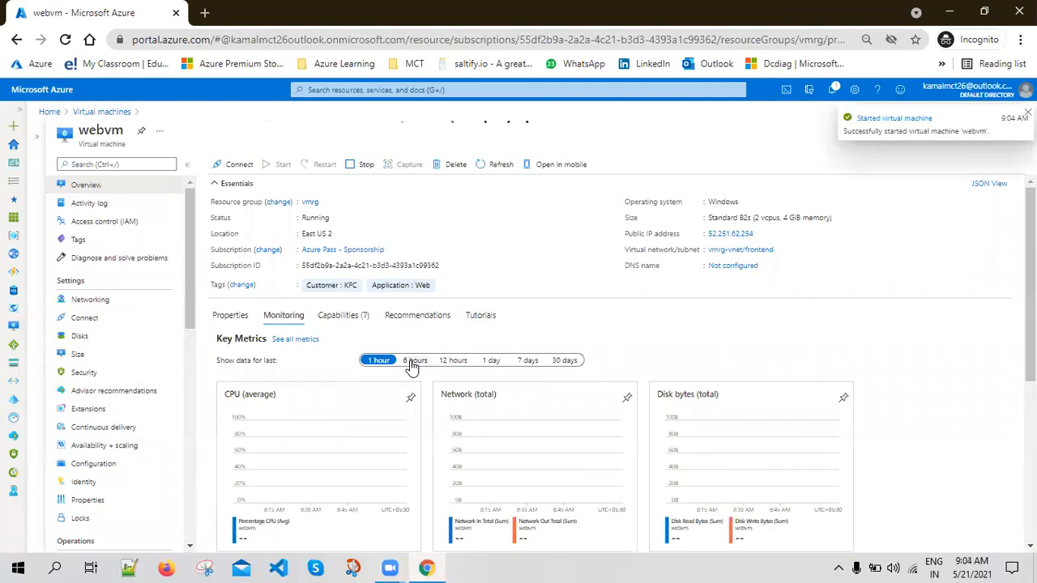
- View webvm's key metrics over 6 hours and 30 days, and return the time range to 1 hour
{"action": "left_click", "coordinate": [411, 364]}
{"action": "left_click", "coordinate": [558, 365]}
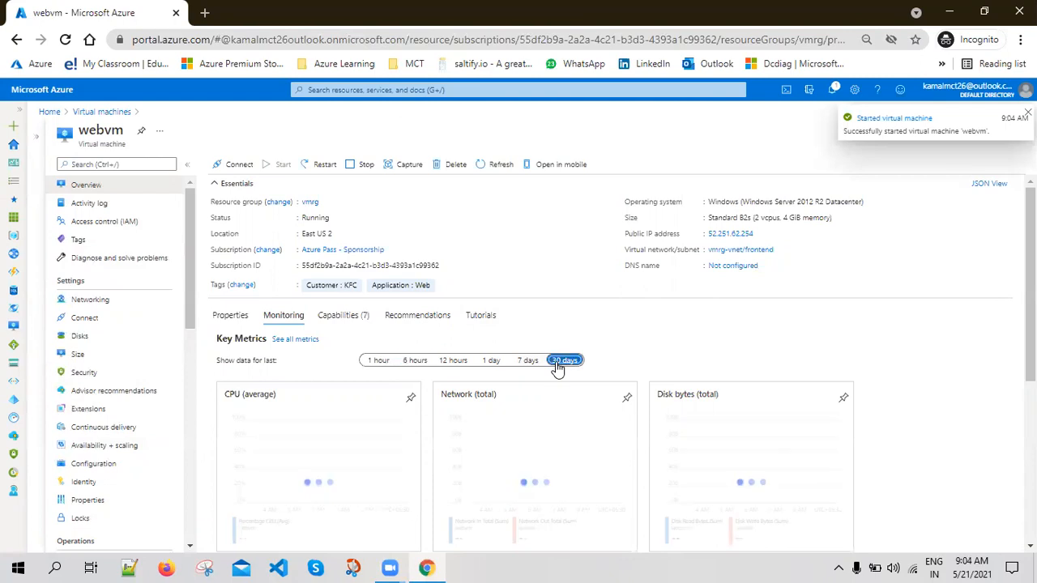
{"action": "left_click", "coordinate": [378, 360]}
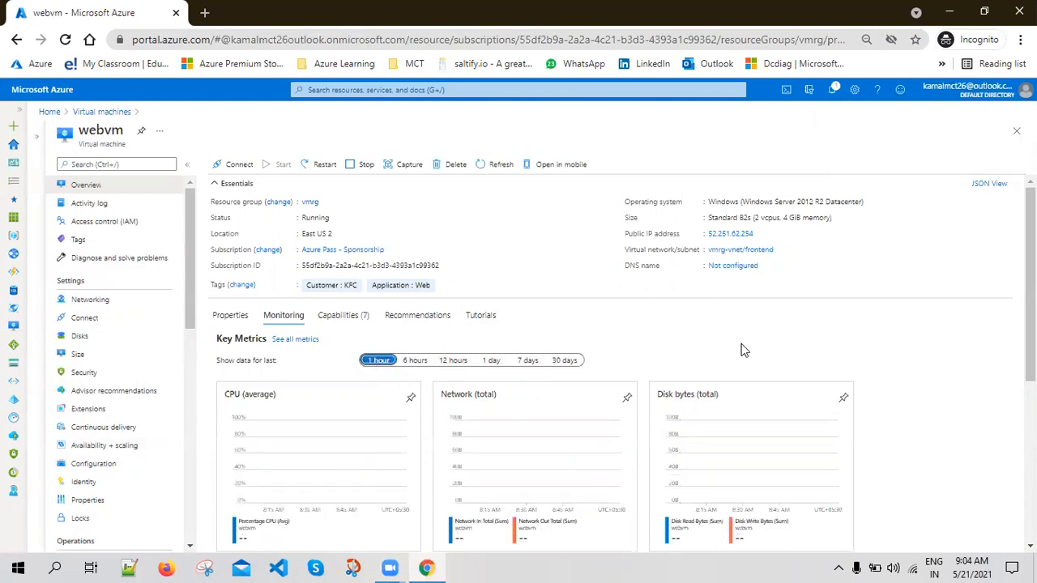
{"action": "scroll", "coordinate": [710, 433], "scroll_direction": "down", "scroll_amount": 3}
{"action": "scroll", "coordinate": [510, 435], "scroll_direction": "up", "scroll_amount": 3}
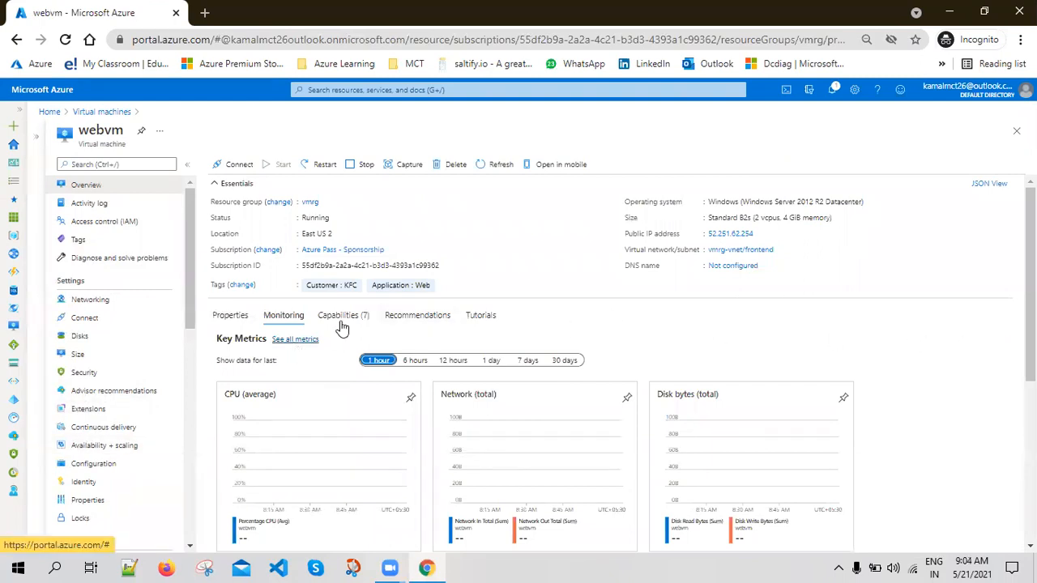
- Open the full metrics page for webvm and chart the Data Disk IOPS Consumed Percentage metric
{"action": "left_click", "coordinate": [296, 340]}
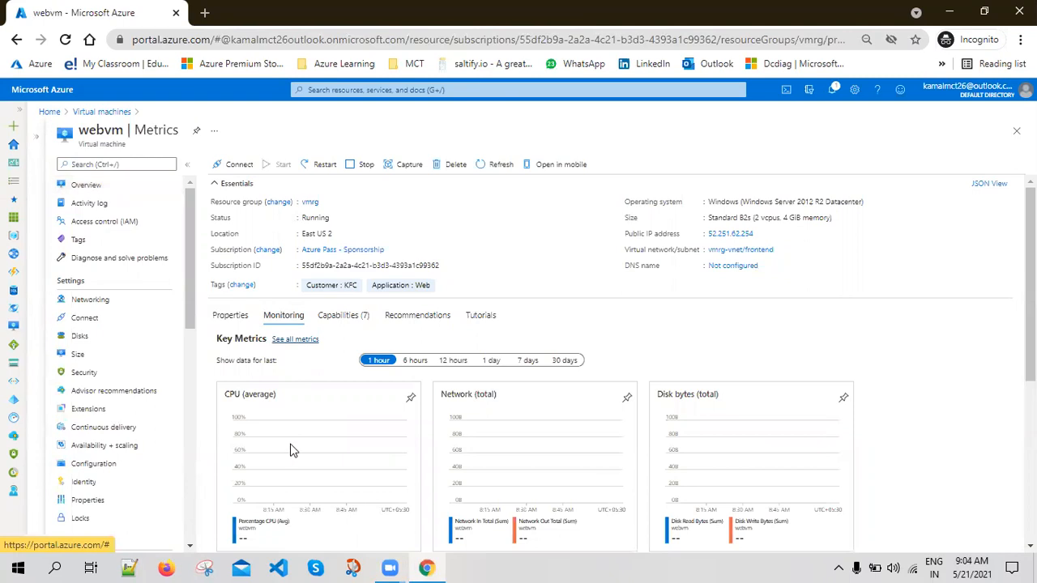
{"action": "scroll", "coordinate": [105, 432], "scroll_direction": "down", "scroll_amount": 4}
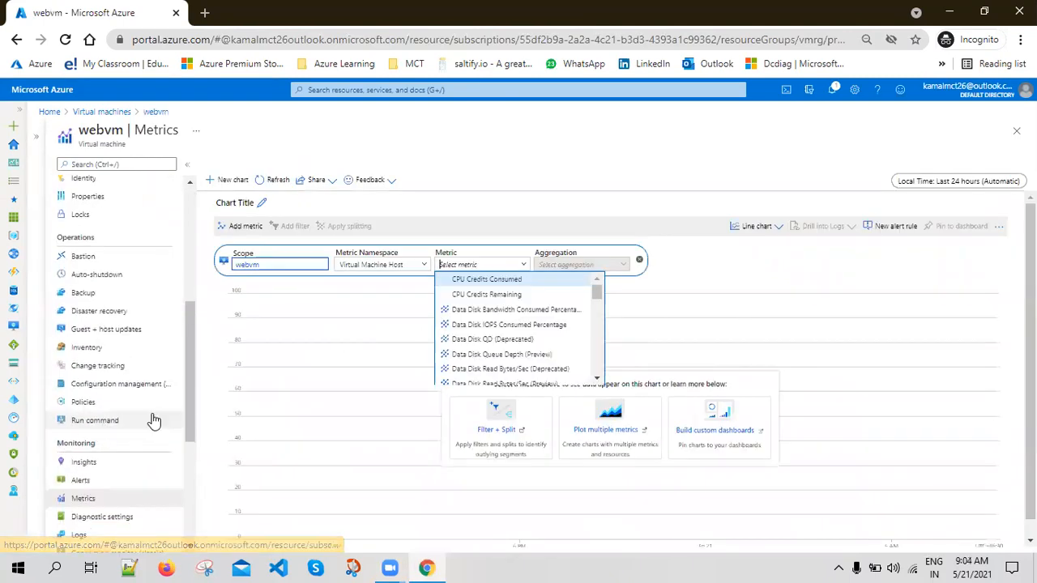
{"action": "scroll", "coordinate": [154, 420], "scroll_direction": "down", "scroll_amount": 1}
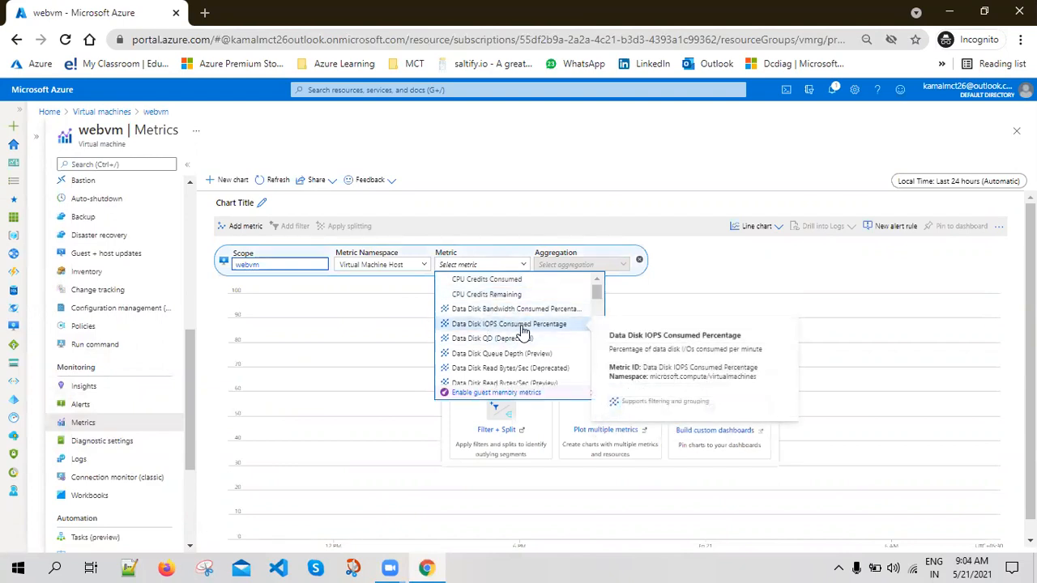
{"action": "left_click", "coordinate": [523, 325]}
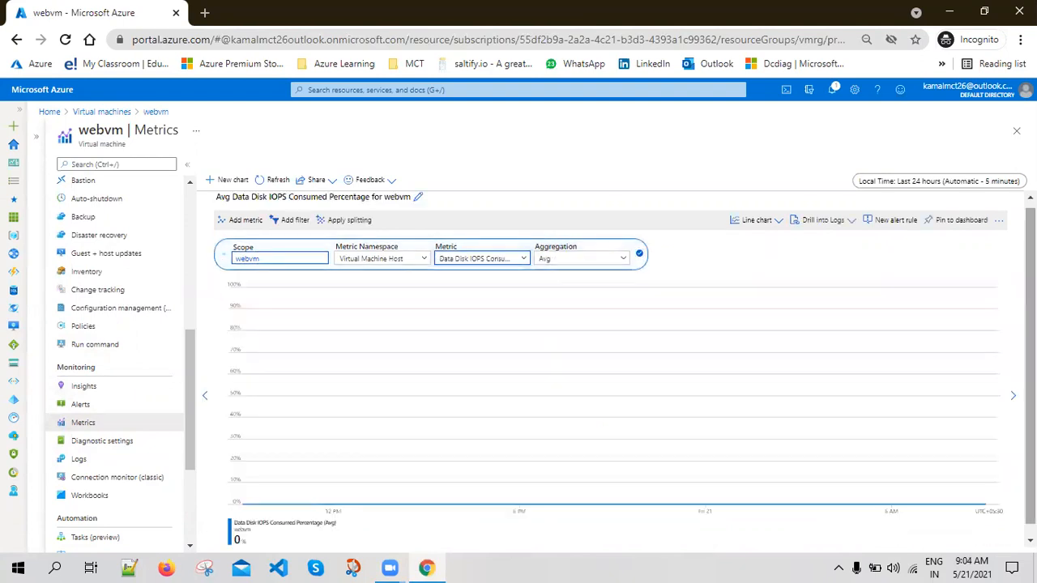
{"action": "left_click", "coordinate": [977, 182]}
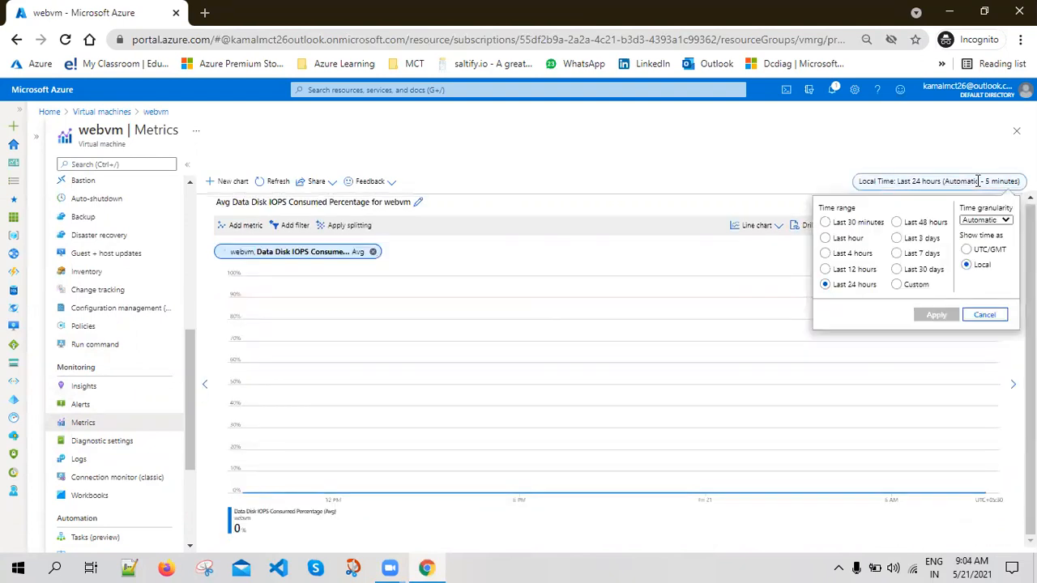
{"action": "left_click", "coordinate": [968, 267]}
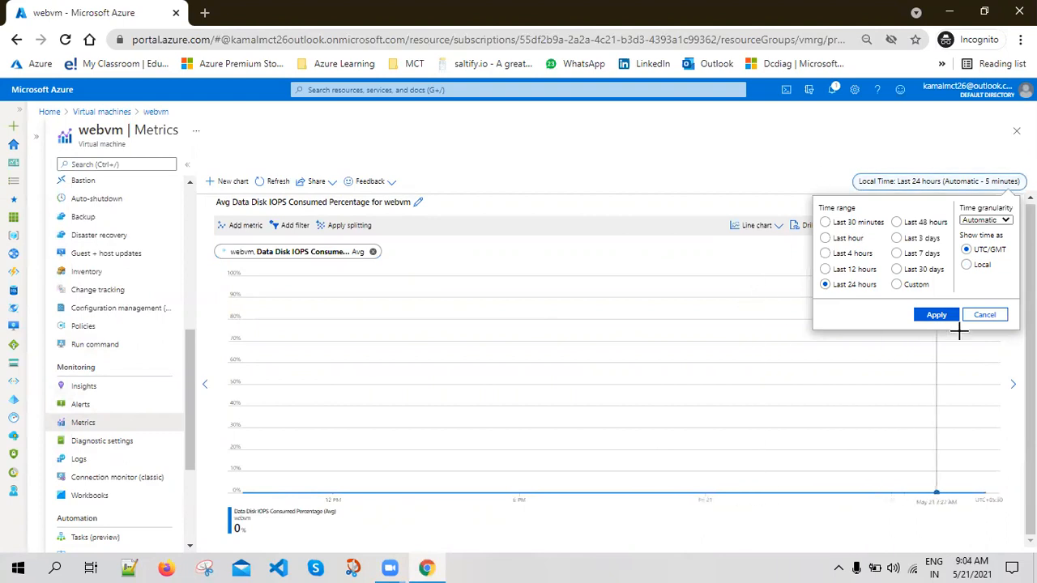
{"action": "left_click", "coordinate": [987, 315]}
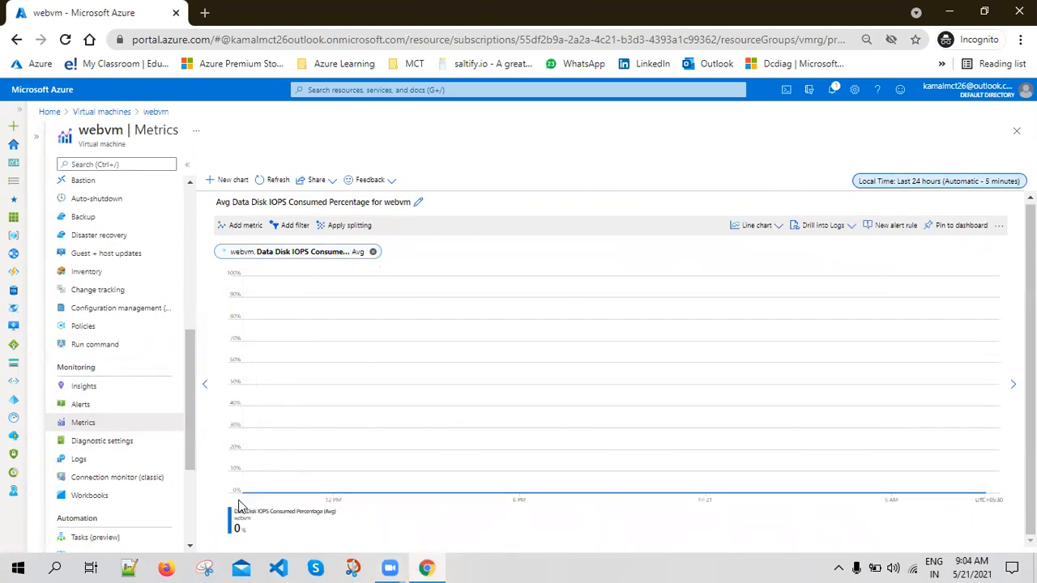
- Change the chart's metric to OS Disk IOPS Consumed Percentage
{"action": "left_click", "coordinate": [336, 260]}
{"action": "left_click", "coordinate": [510, 264]}
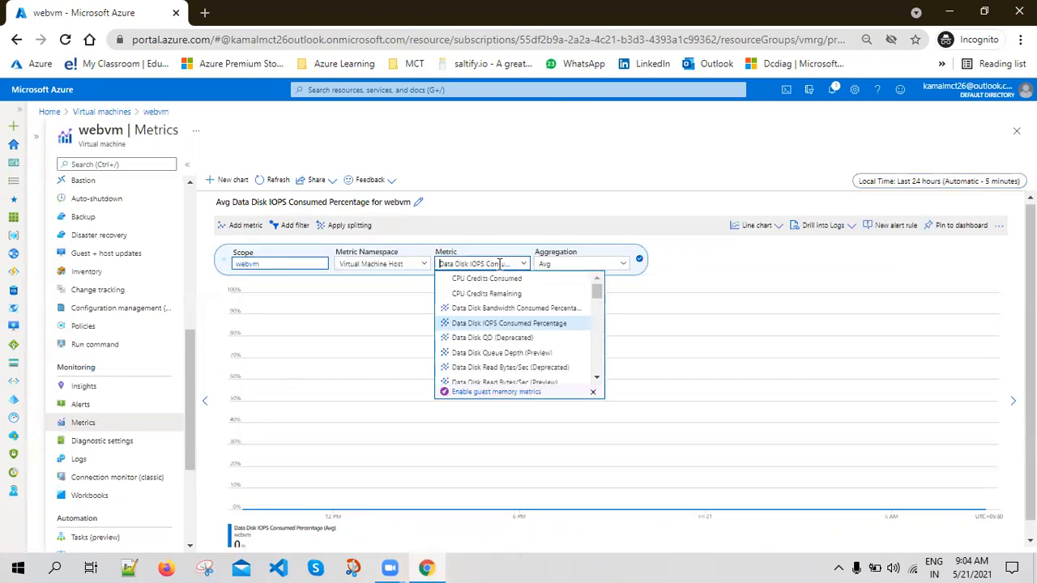
{"action": "scroll", "coordinate": [518, 332], "scroll_direction": "down", "scroll_amount": 5}
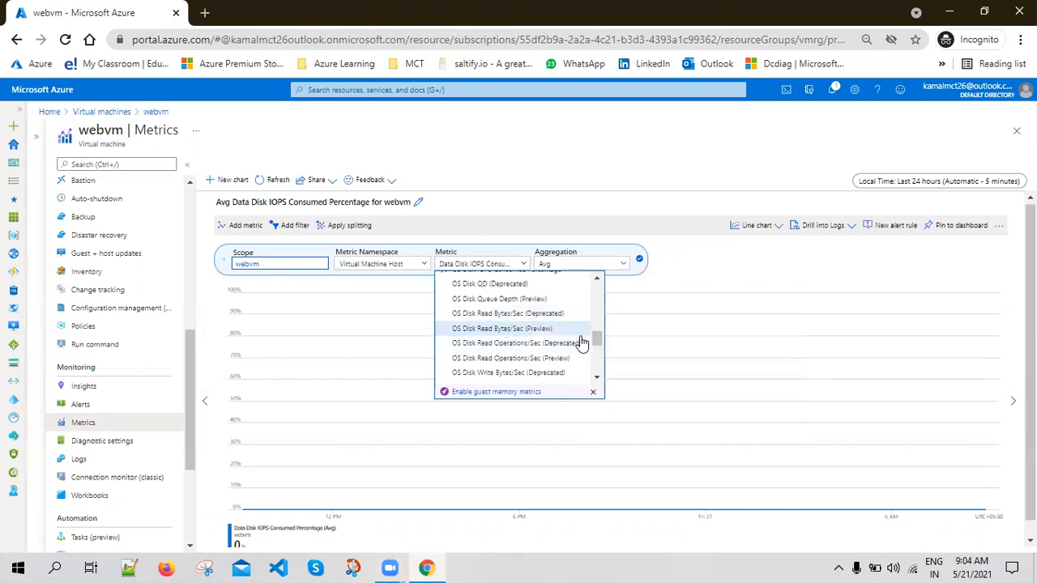
{"action": "scroll", "coordinate": [540, 358], "scroll_direction": "up", "scroll_amount": 2}
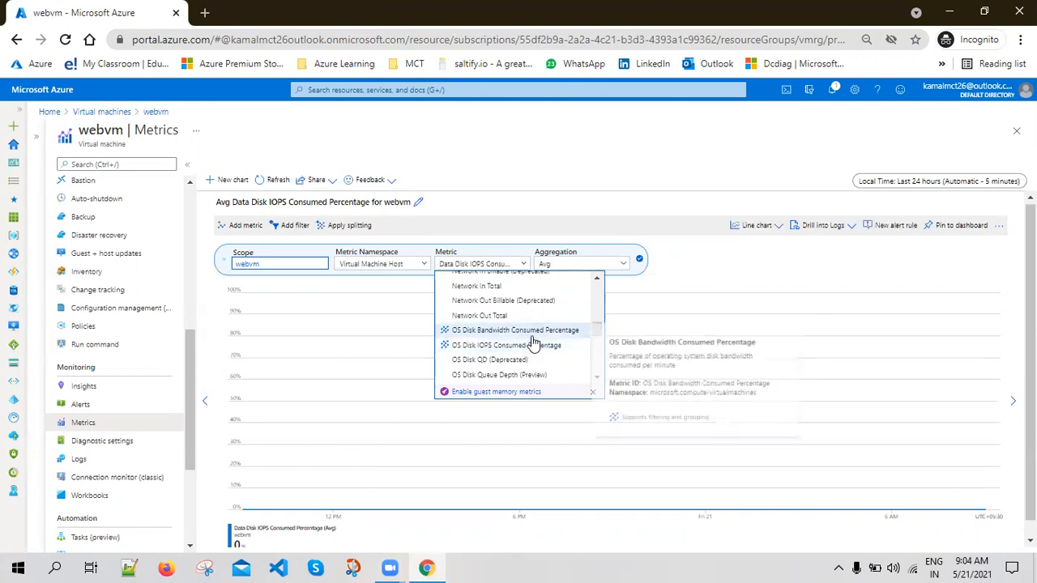
{"action": "left_click", "coordinate": [543, 349]}
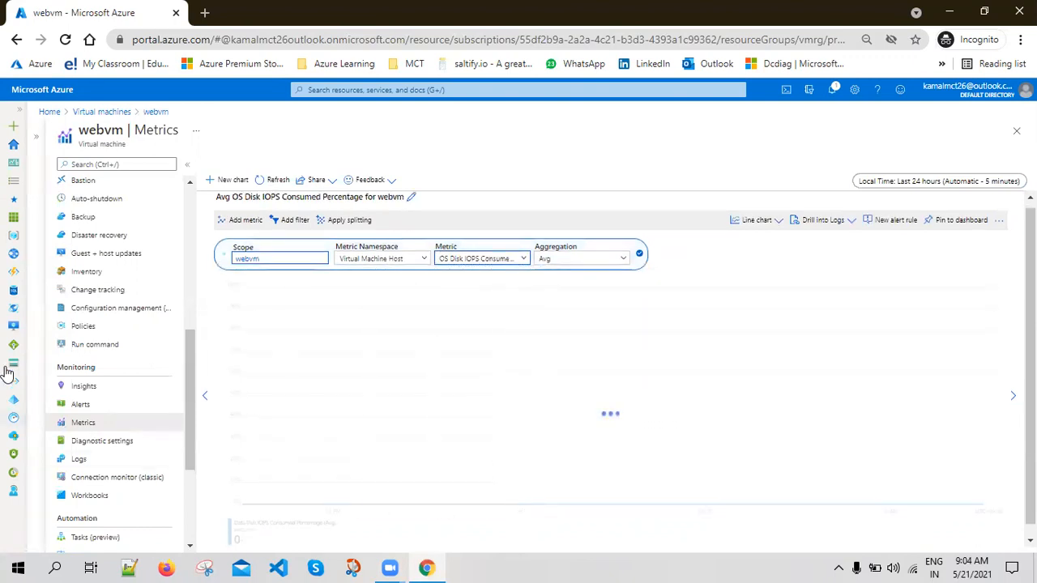
- Shift the chart's time window forward to 5/21 9:05 AM - 5/22 9:05 AM and look through the other available metrics
{"action": "left_click", "coordinate": [1013, 395]}
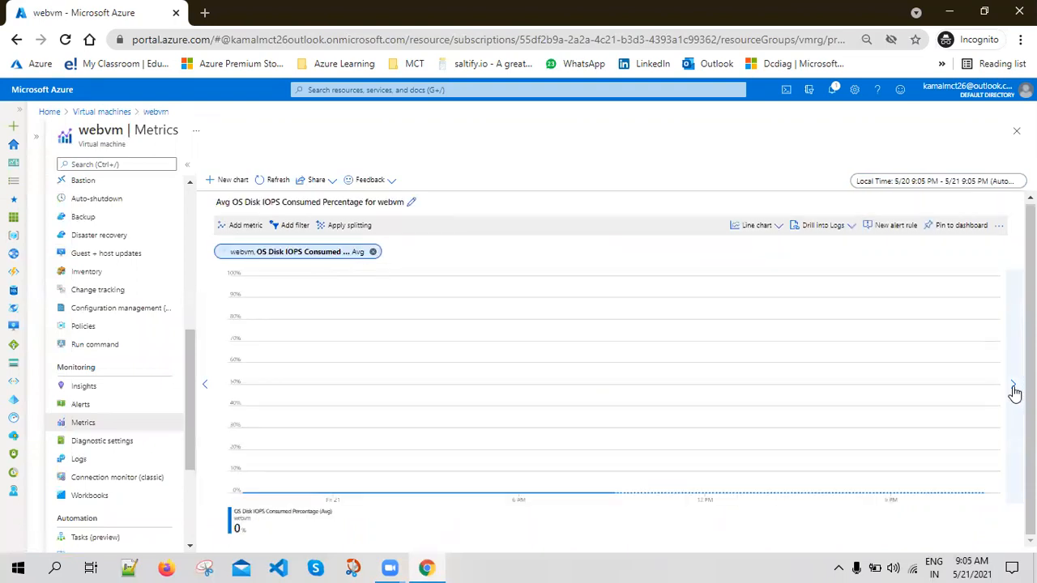
{"action": "left_click", "coordinate": [1013, 387]}
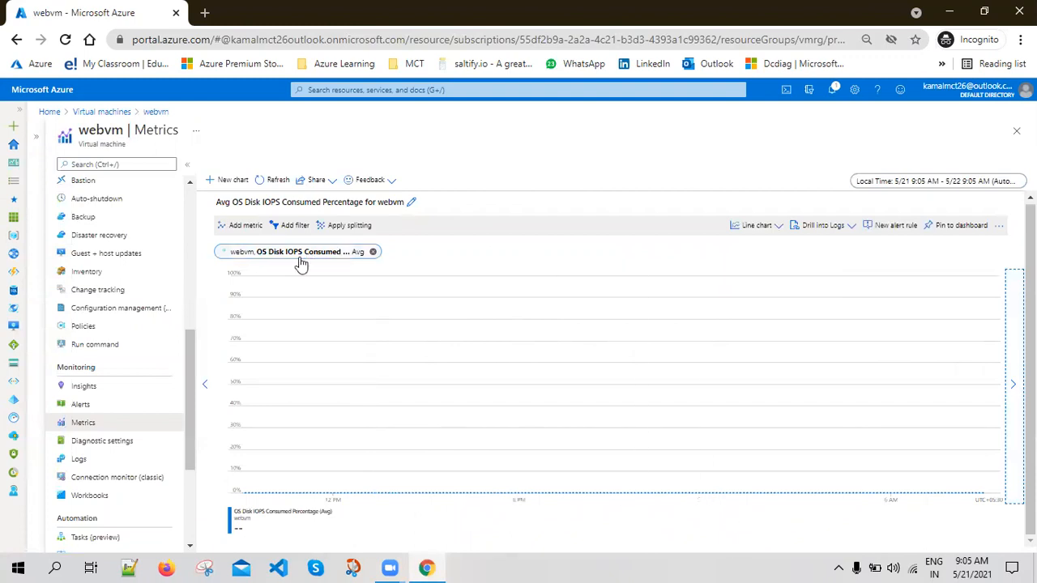
{"action": "left_click", "coordinate": [306, 255]}
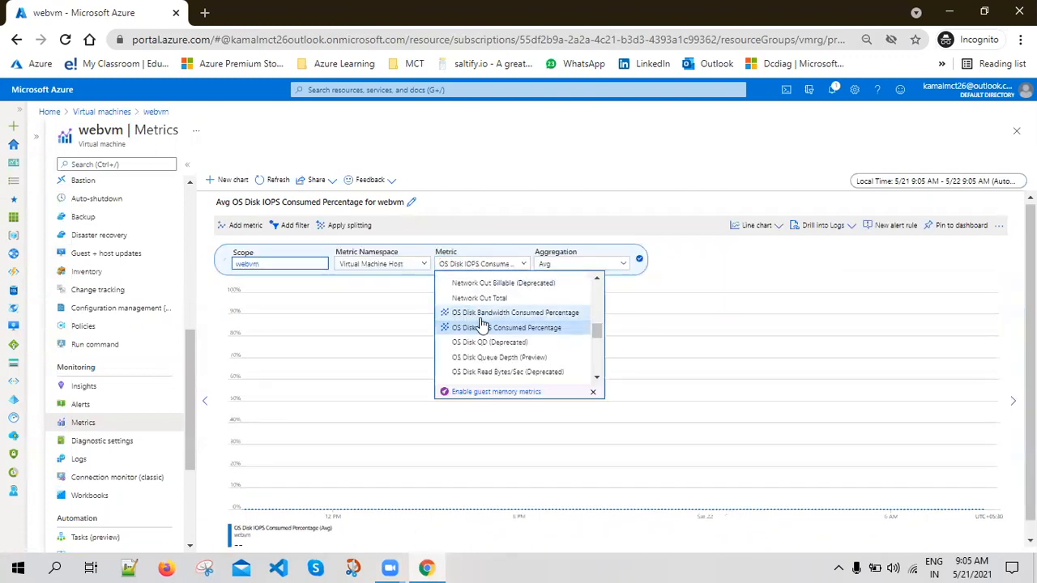
{"action": "scroll", "coordinate": [516, 343], "scroll_direction": "down", "scroll_amount": 3}
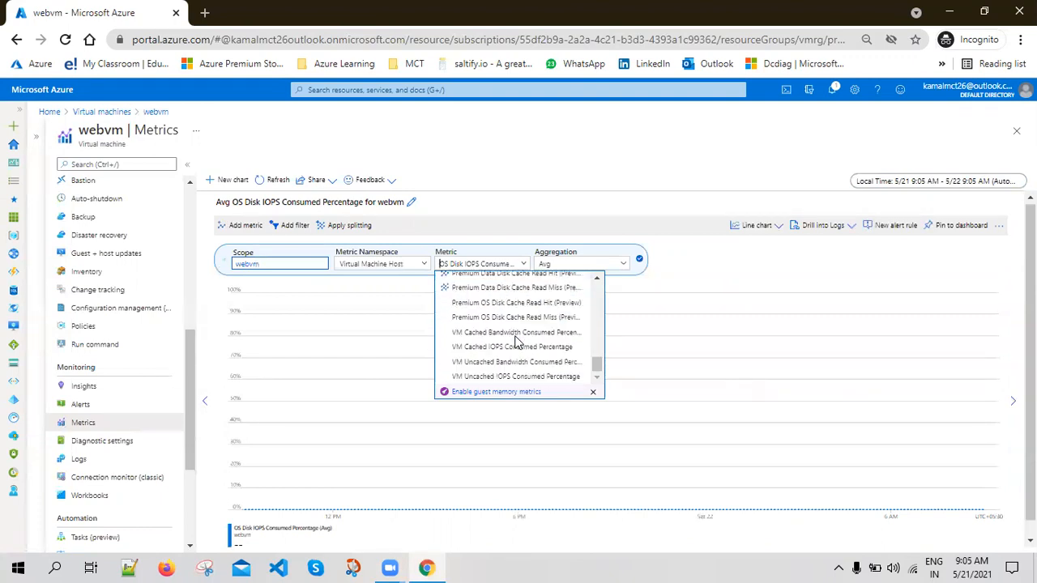
{"action": "scroll", "coordinate": [516, 342], "scroll_direction": "down", "scroll_amount": 1}
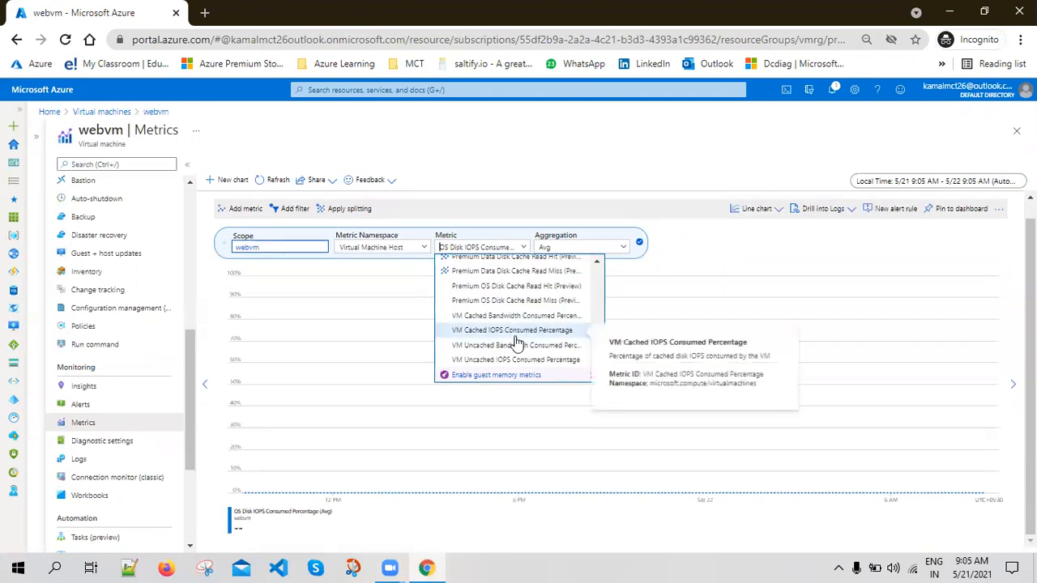
{"action": "scroll", "coordinate": [516, 343], "scroll_direction": "up", "scroll_amount": 5}
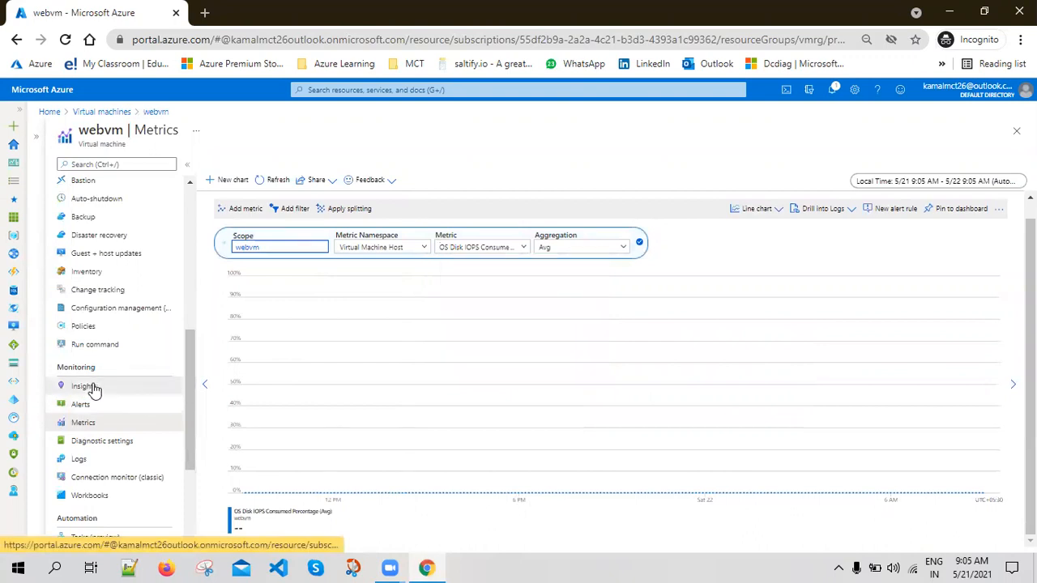
- Review the Insights page of webvm and open its diagnostic settings
{"action": "left_click", "coordinate": [92, 387]}
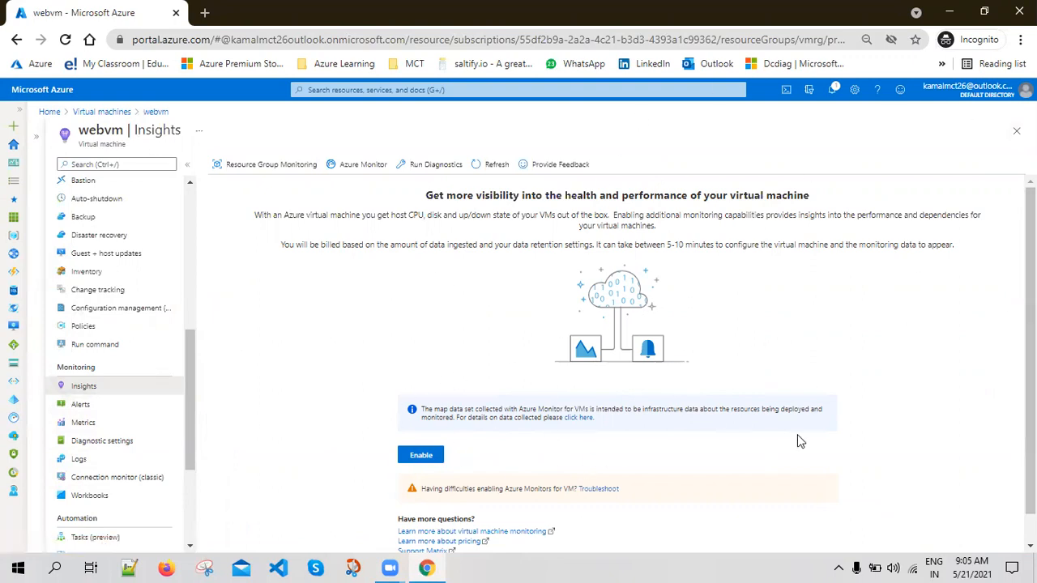
{"action": "scroll", "coordinate": [797, 441], "scroll_direction": "down", "scroll_amount": 1}
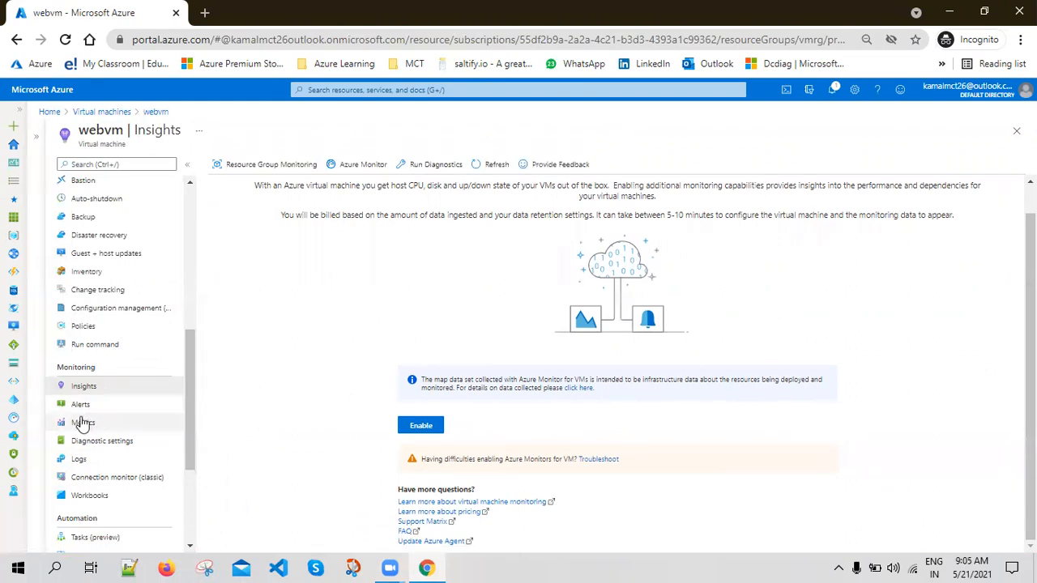
{"action": "left_click", "coordinate": [79, 441]}
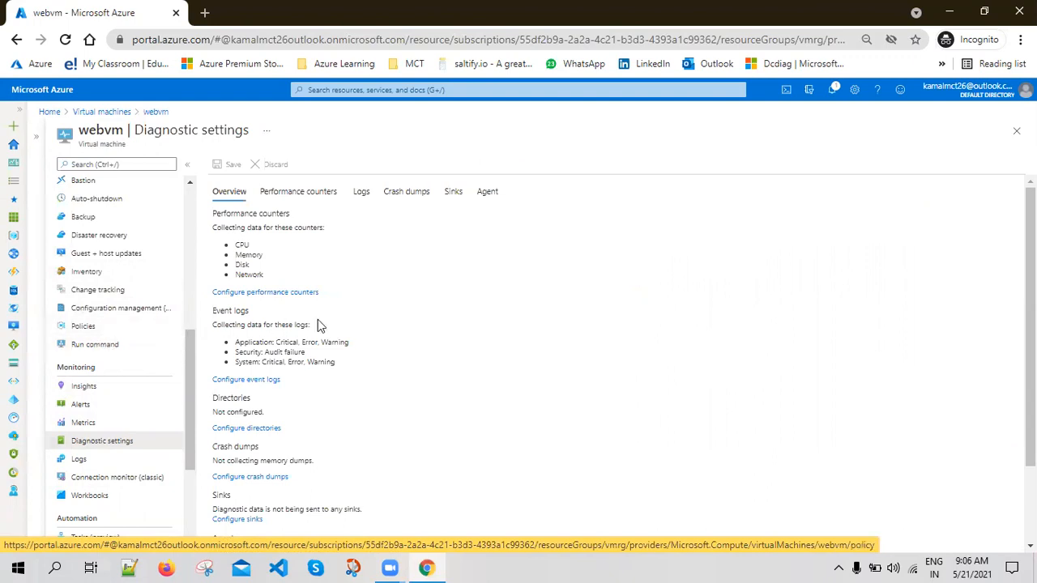
- Select the ASP.NET and SQL Server performance counters in the diagnostic settings and discard the changes
{"action": "left_click", "coordinate": [312, 193]}
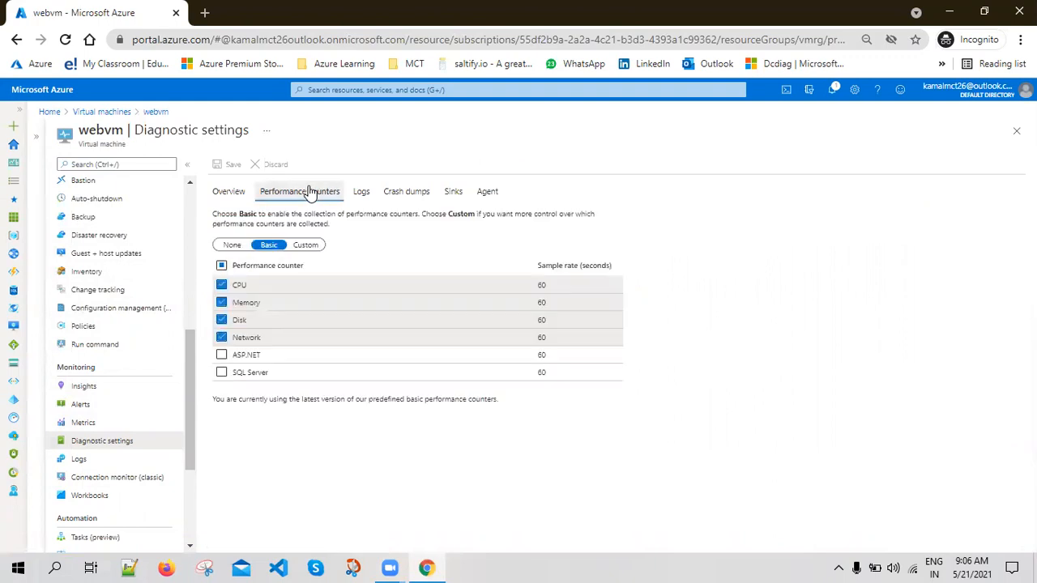
{"action": "left_click", "coordinate": [221, 355]}
{"action": "left_click", "coordinate": [221, 372]}
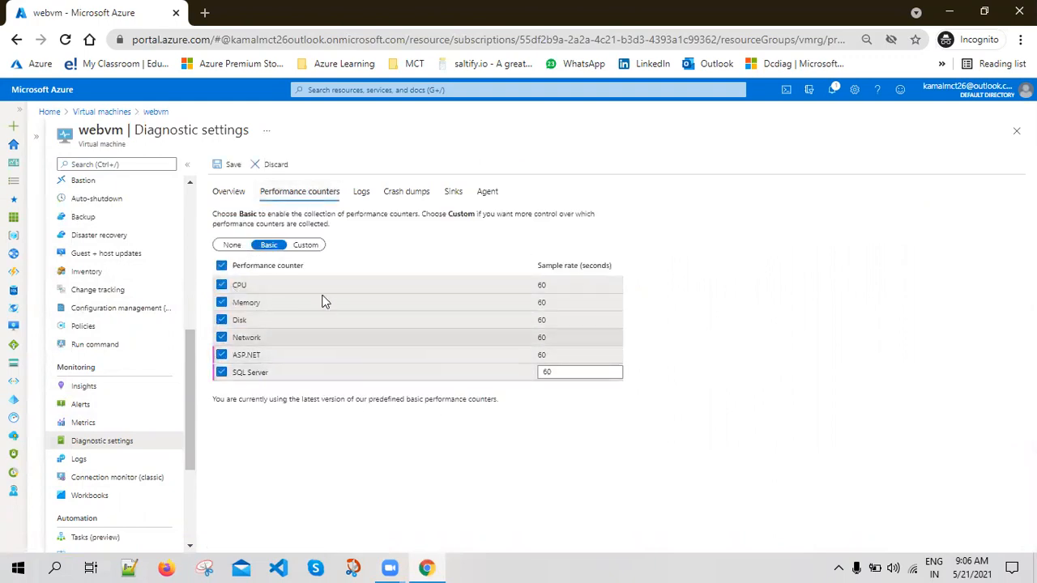
{"action": "left_click", "coordinate": [270, 168]}
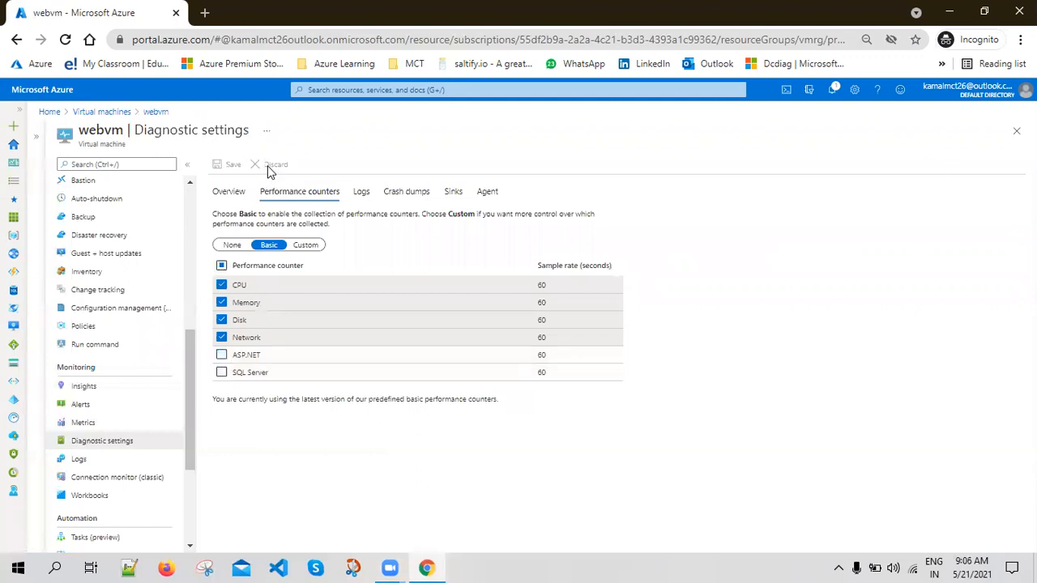
- Look through the Logs, Crash dumps and Sinks diagnostic settings and return to review their overview
{"action": "left_click", "coordinate": [360, 196]}
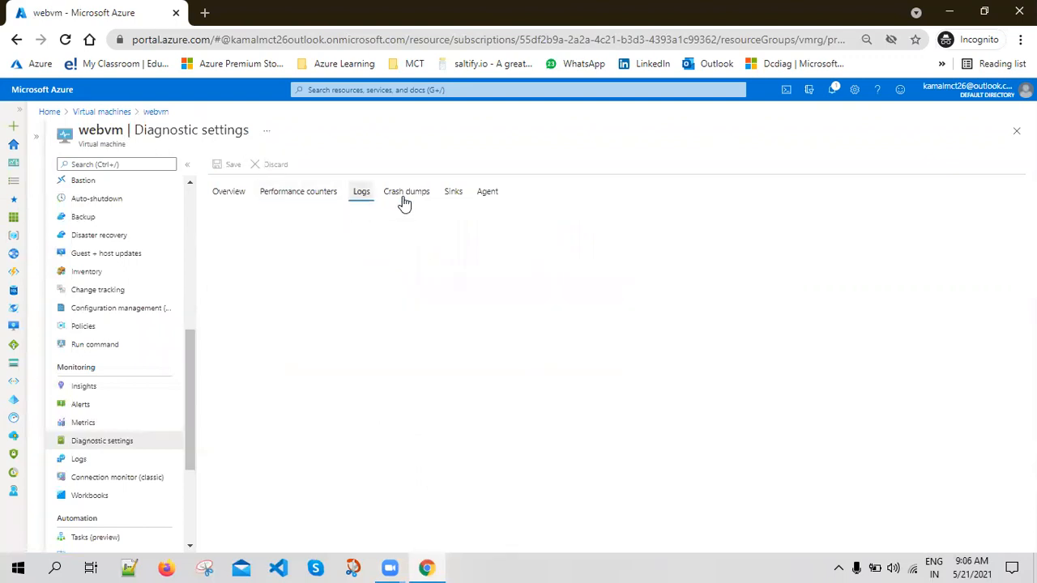
{"action": "left_click", "coordinate": [406, 194]}
{"action": "left_click", "coordinate": [453, 192]}
{"action": "left_click", "coordinate": [243, 197]}
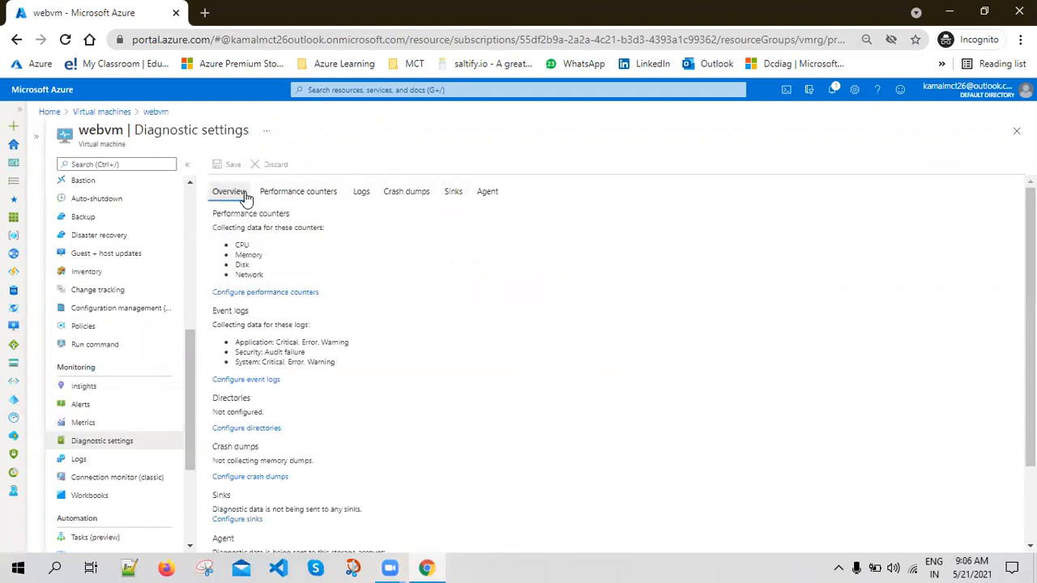
{"action": "scroll", "coordinate": [332, 462], "scroll_direction": "down", "scroll_amount": 2}
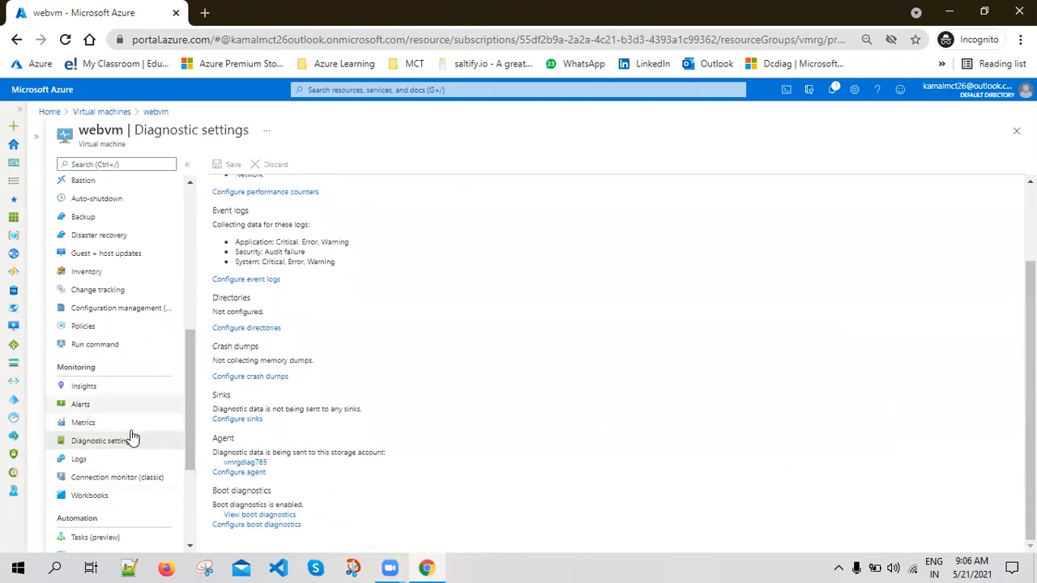
- Open the resource health of webvm and read the 05/21/2021 events in the health history
{"action": "scroll", "coordinate": [104, 462], "scroll_direction": "down", "scroll_amount": 5}
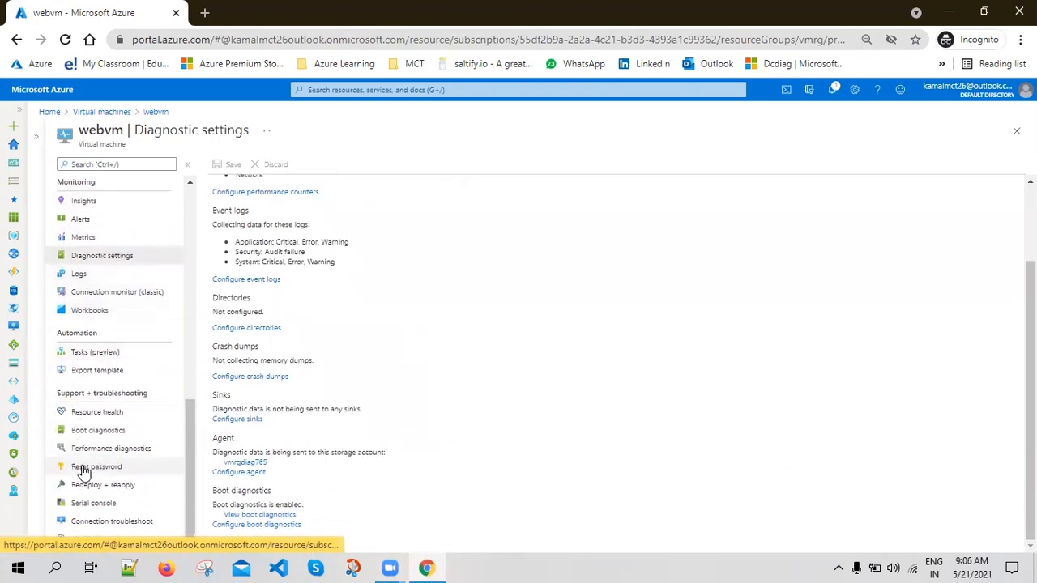
{"action": "left_click", "coordinate": [99, 414]}
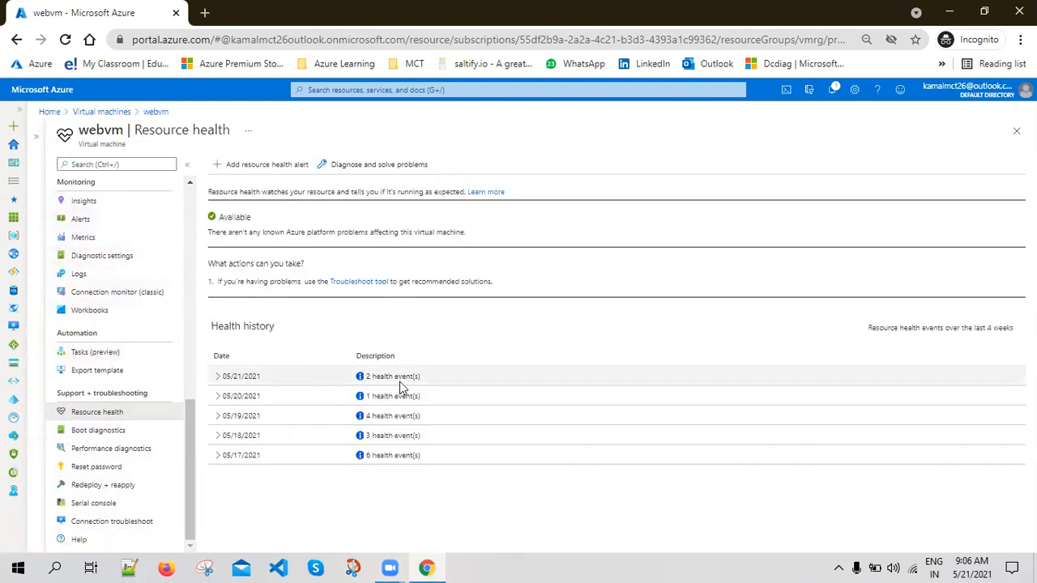
{"action": "left_click", "coordinate": [219, 379]}
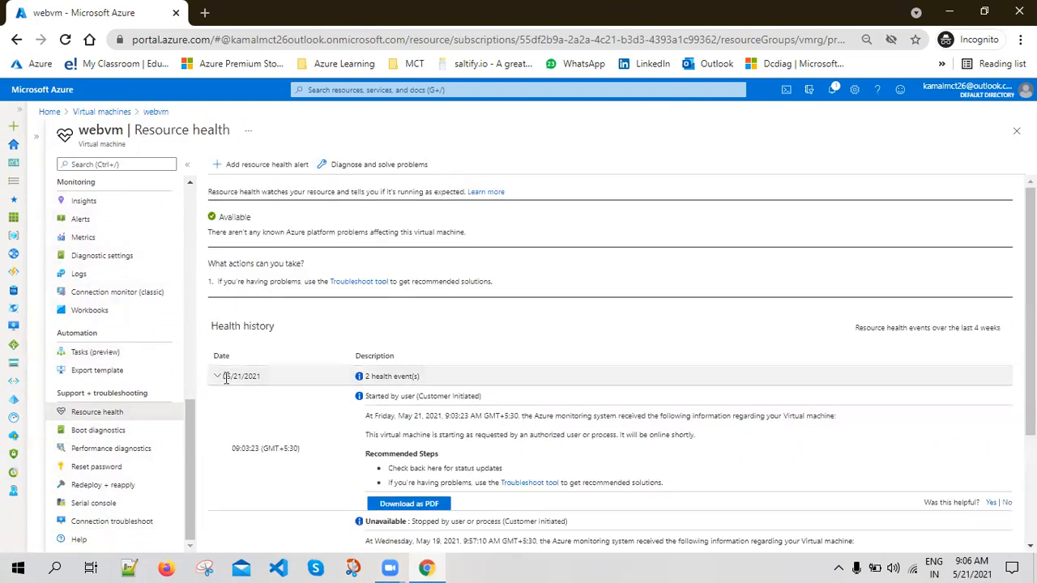
{"action": "left_click_drag", "start_coordinate": [365, 405], "coordinate": [482, 405]}
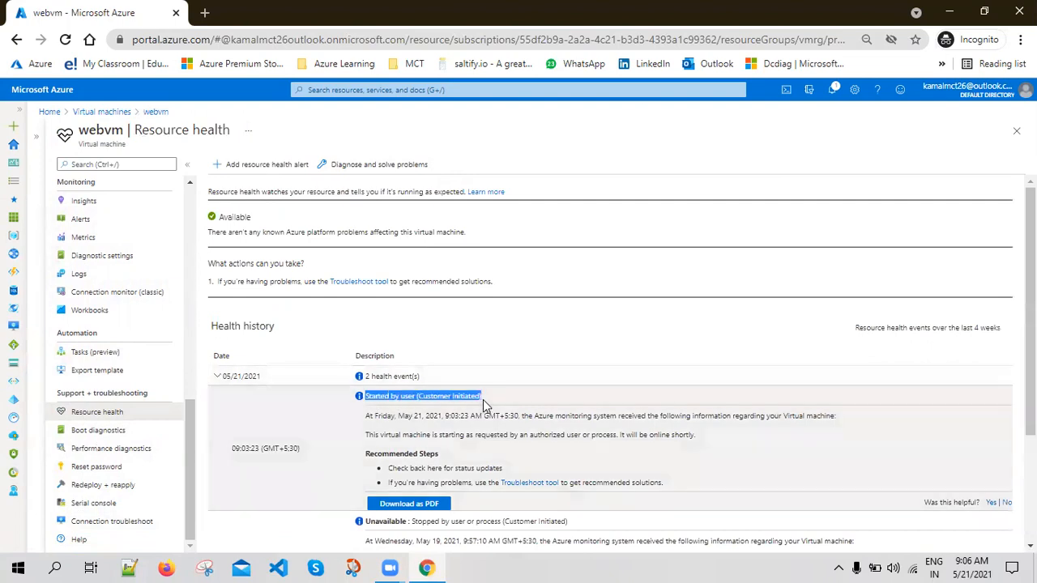
{"action": "left_click", "coordinate": [483, 406]}
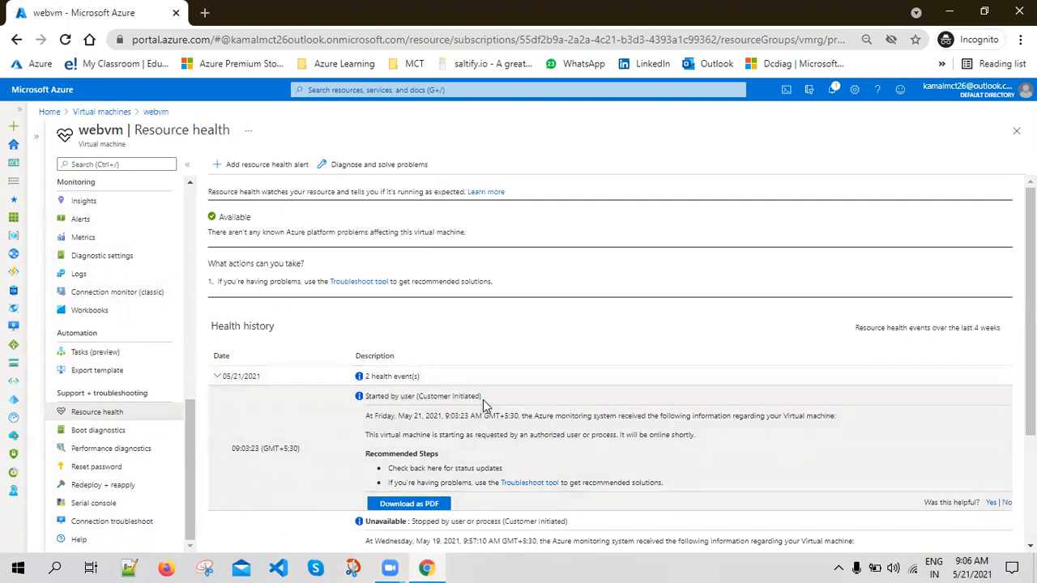
{"action": "scroll", "coordinate": [707, 443], "scroll_direction": "down", "scroll_amount": 1}
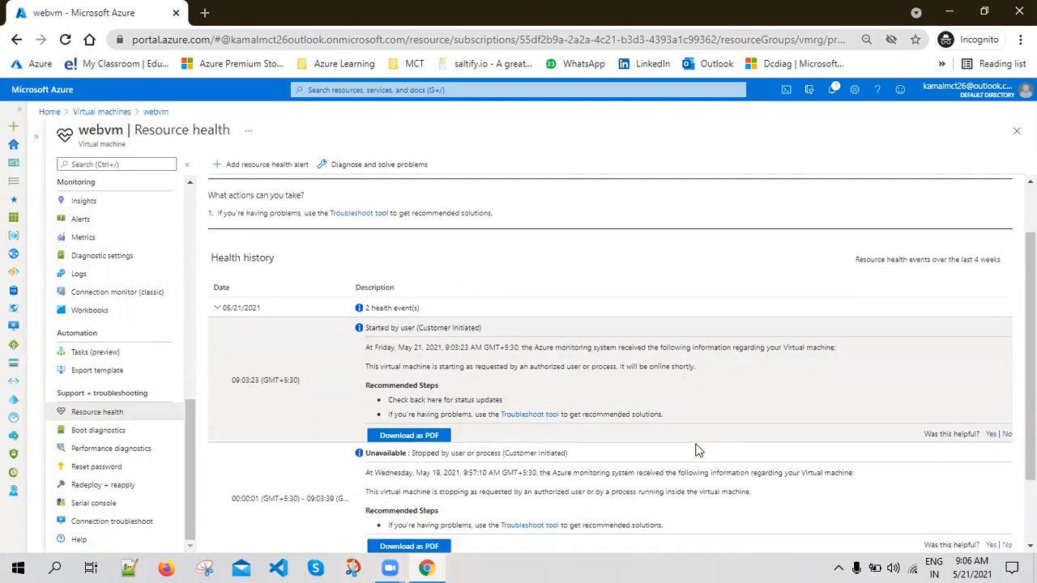
{"action": "scroll", "coordinate": [510, 446], "scroll_direction": "down", "scroll_amount": 1}
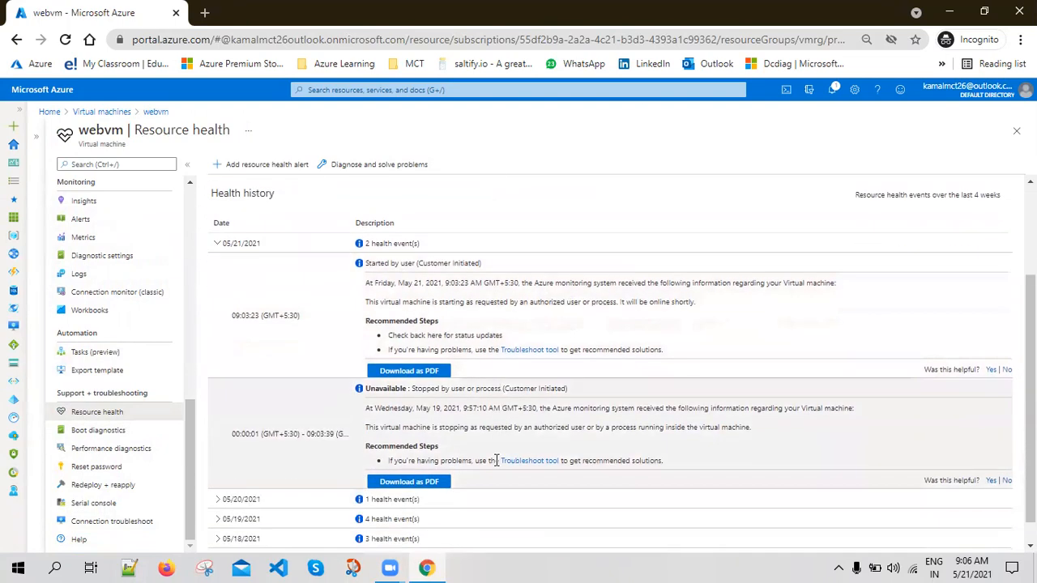
{"action": "left_click_drag", "start_coordinate": [405, 362], "coordinate": [588, 364]}
{"action": "left_click", "coordinate": [588, 364]}
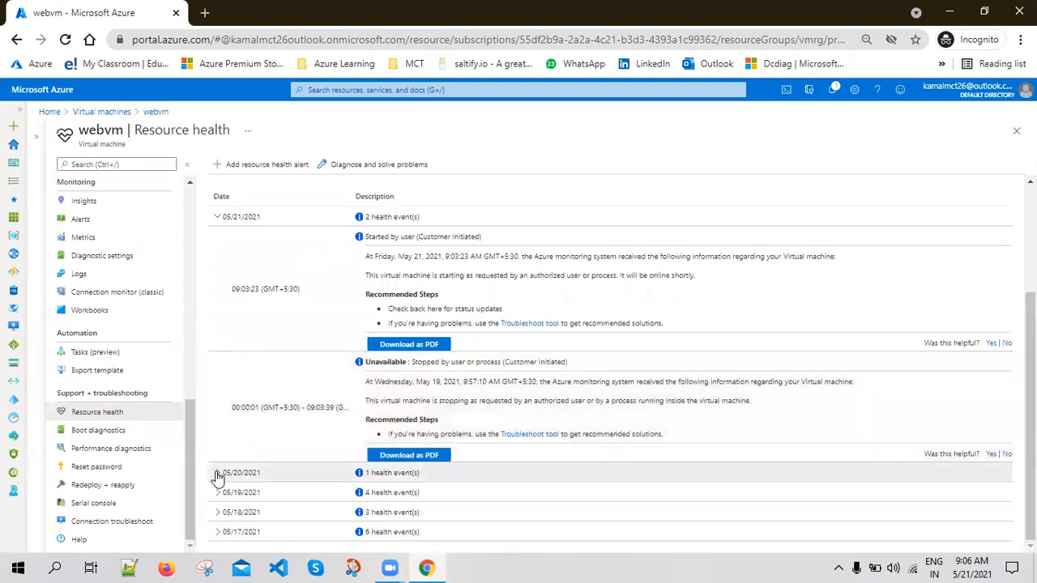
- Inspect the 05/20/2021 health event, collapse the expanded dates, reopen 05/21/2021 and read the current availability status
{"action": "left_click", "coordinate": [215, 473]}
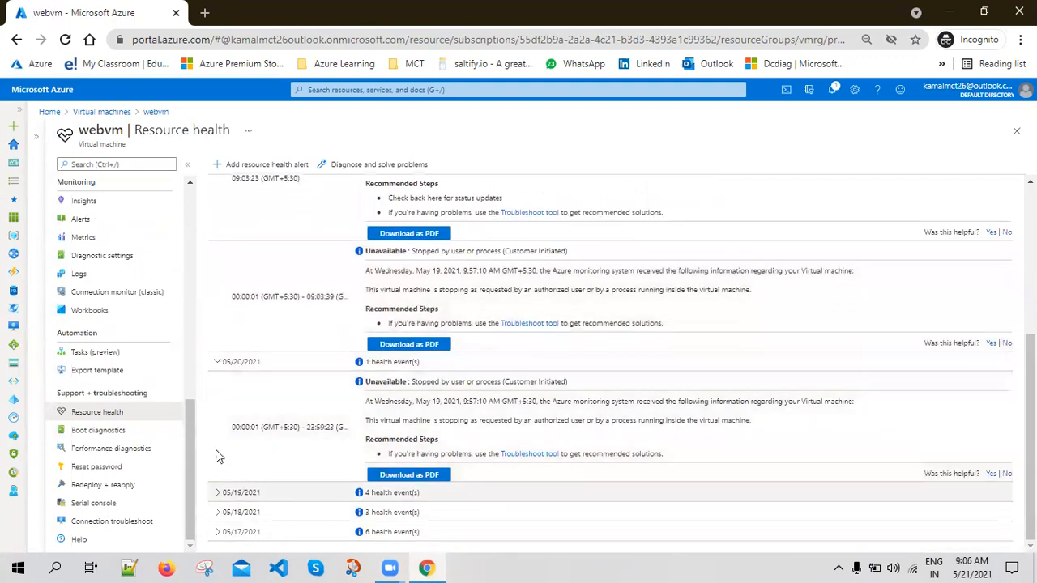
{"action": "left_click", "coordinate": [215, 361]}
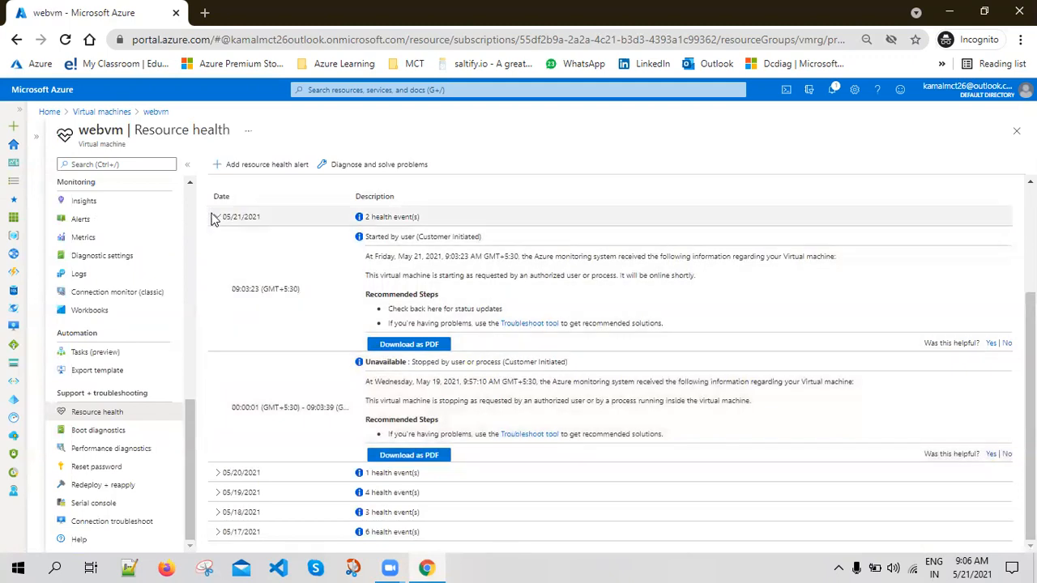
{"action": "left_click", "coordinate": [217, 216]}
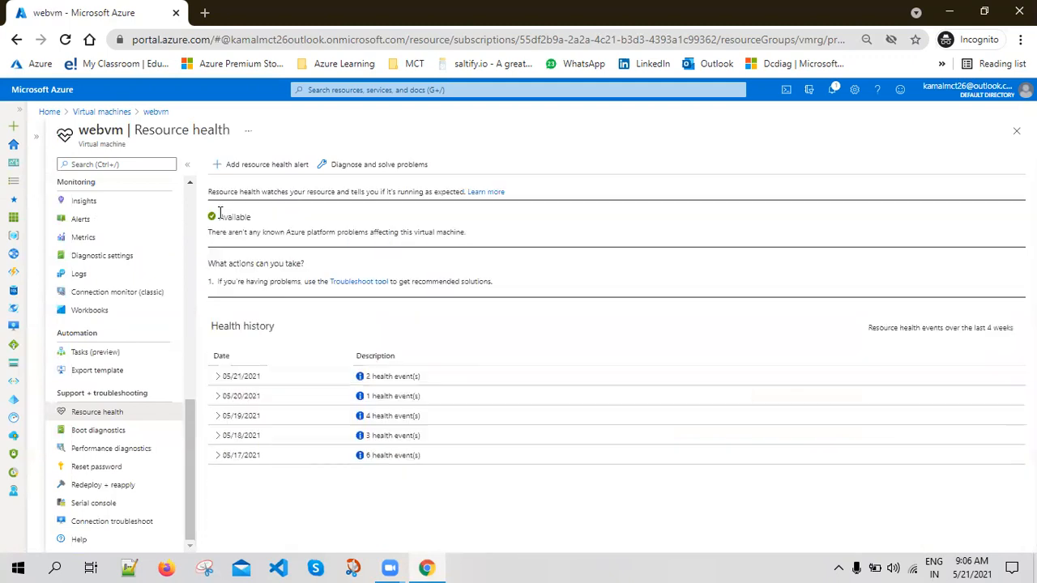
{"action": "left_click", "coordinate": [217, 378]}
{"action": "left_click_drag", "start_coordinate": [213, 219], "coordinate": [443, 241]}
{"action": "left_click", "coordinate": [274, 231]}
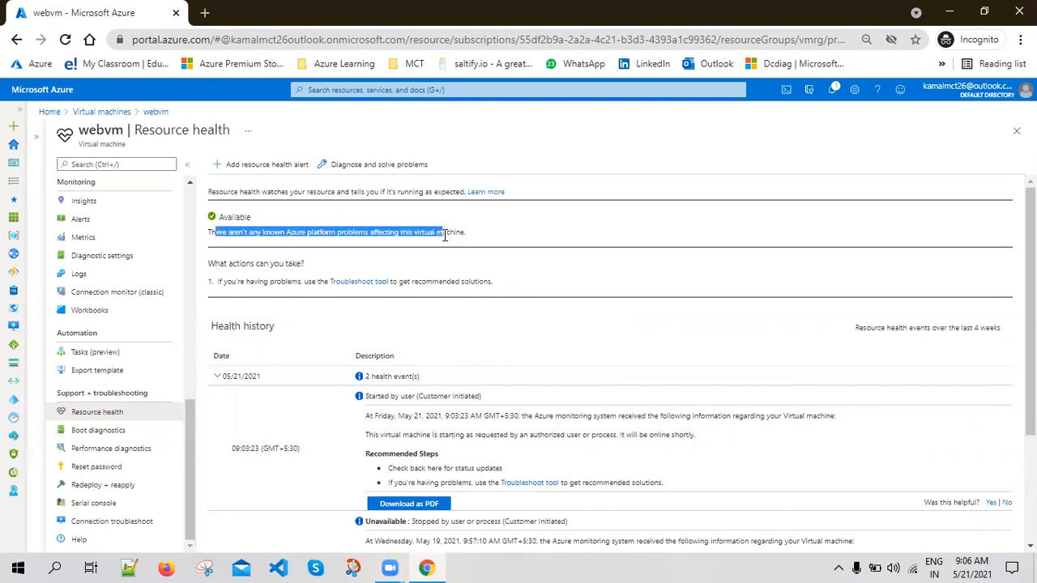
- Review the boot diagnostics, performance diagnostics and diagnostic settings of webvm, ending on the performance diagnostics
{"action": "left_click", "coordinate": [98, 430]}
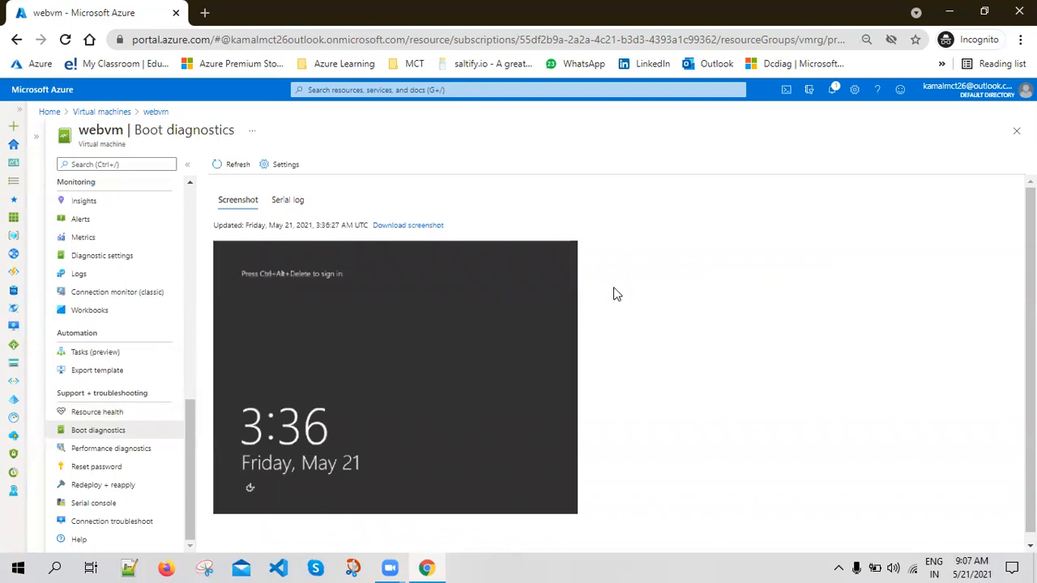
{"action": "left_click", "coordinate": [100, 448]}
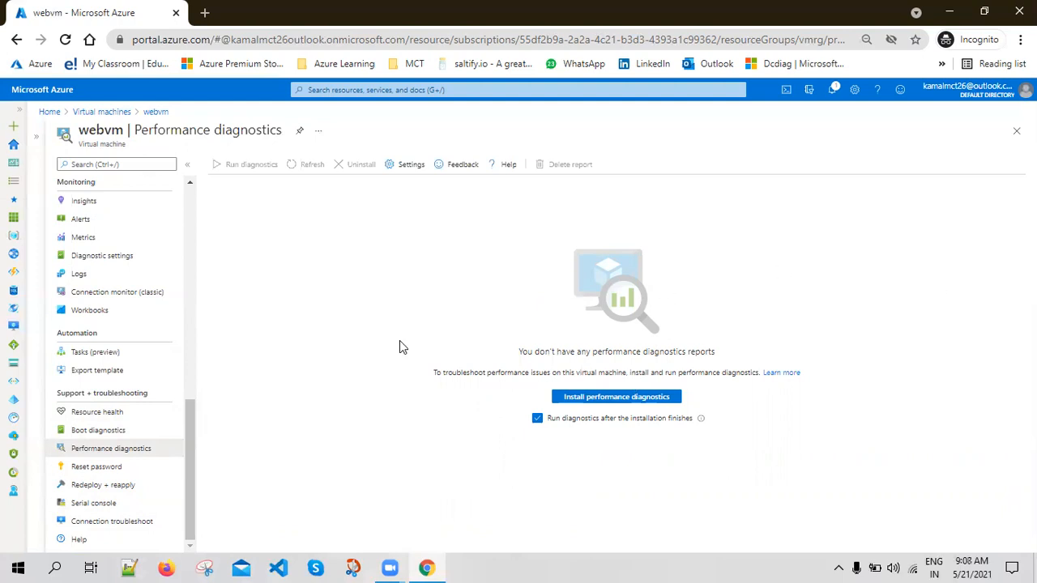
{"action": "scroll", "coordinate": [88, 440], "scroll_direction": "up", "scroll_amount": 2}
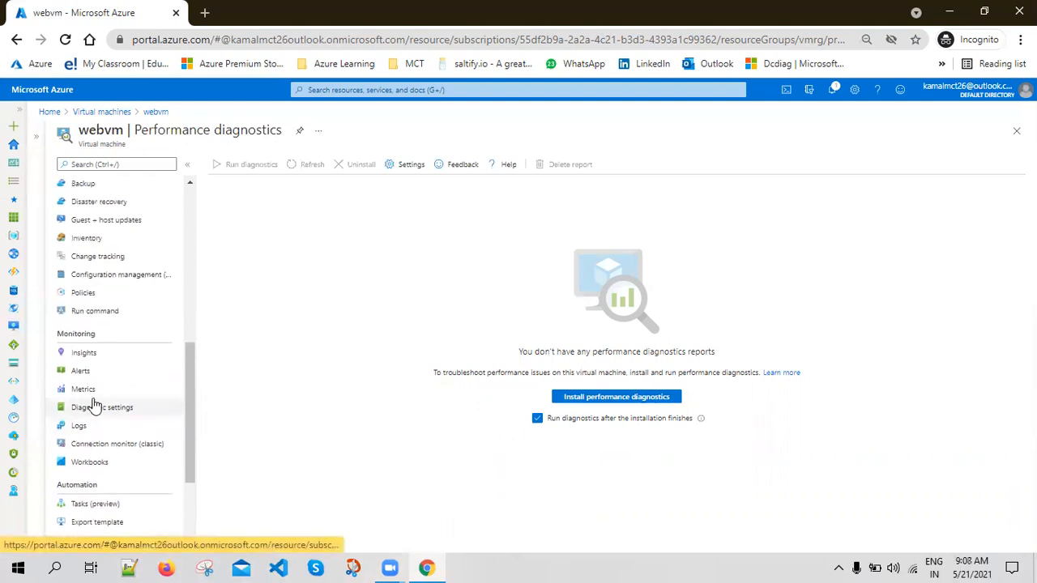
{"action": "left_click", "coordinate": [111, 408]}
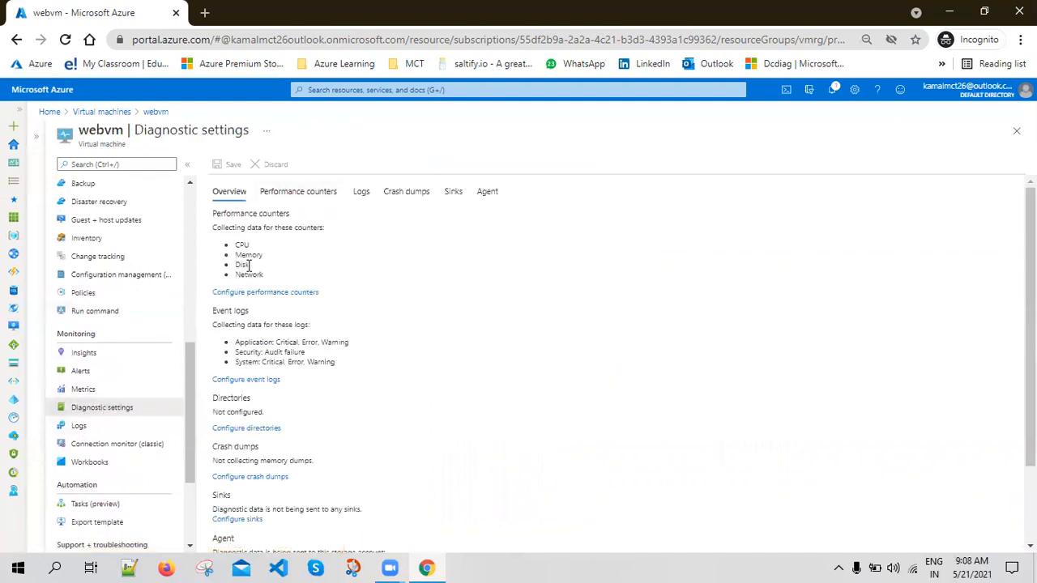
{"action": "scroll", "coordinate": [136, 454], "scroll_direction": "down", "scroll_amount": 3}
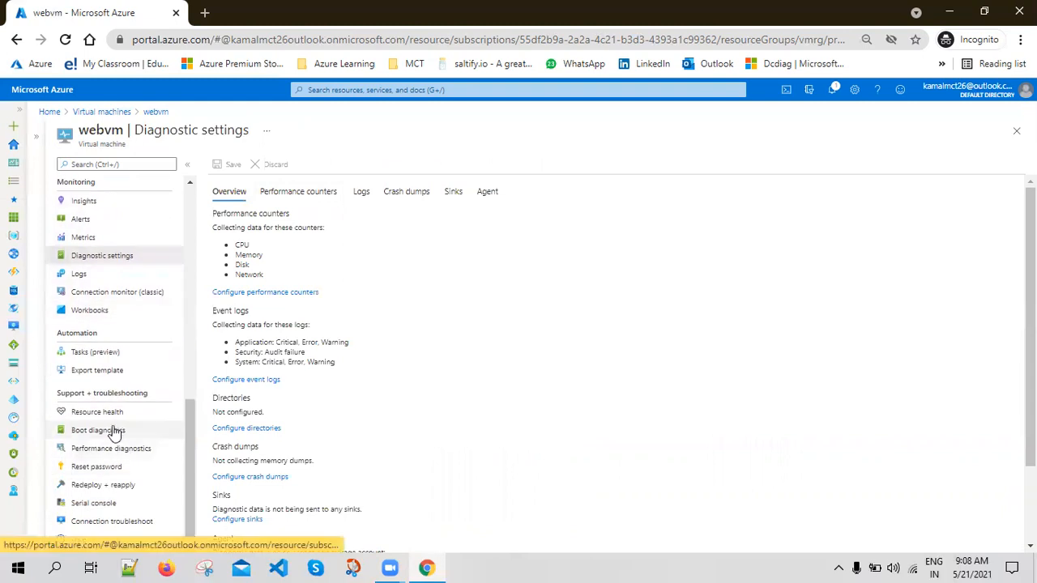
{"action": "left_click", "coordinate": [113, 430]}
{"action": "left_click", "coordinate": [149, 448]}
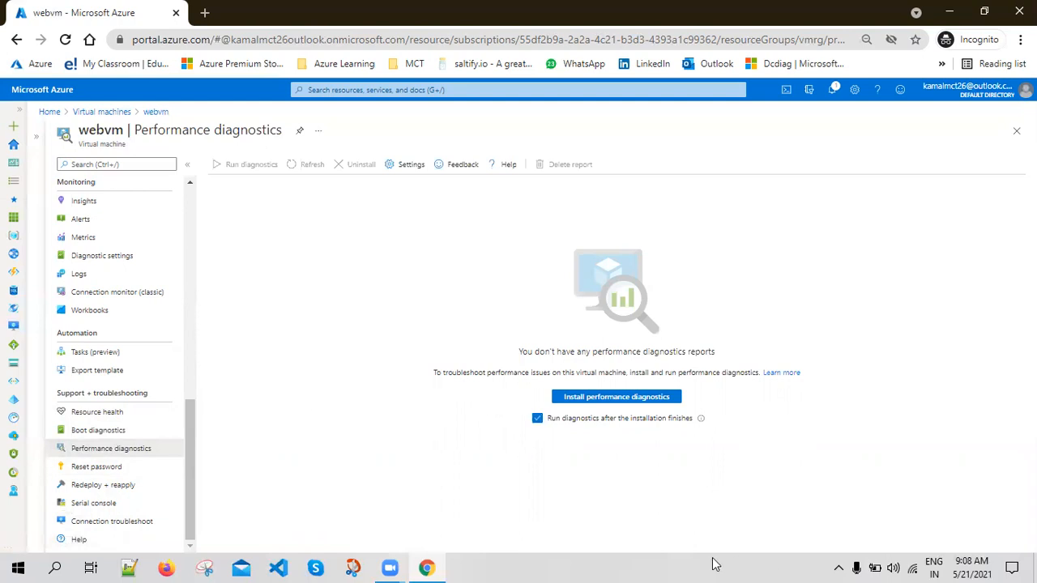
- Examine the Reset password fields and the Reset configuration only mode, restore Reset password mode, and view the Redeploy + reapply options
{"action": "left_click", "coordinate": [112, 471]}
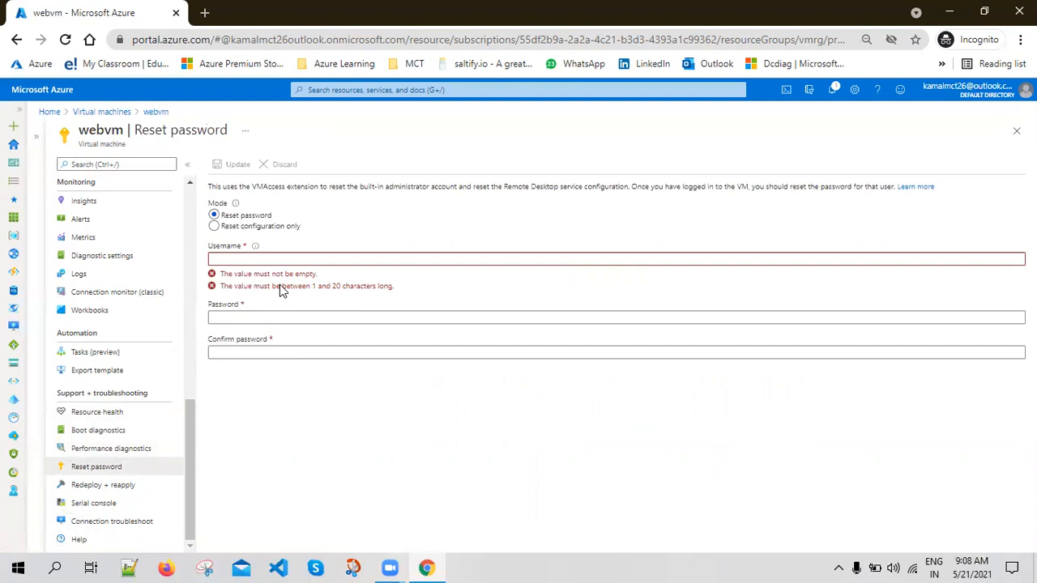
{"action": "left_click", "coordinate": [248, 258]}
{"action": "left_click", "coordinate": [265, 317]}
{"action": "left_click", "coordinate": [274, 350]}
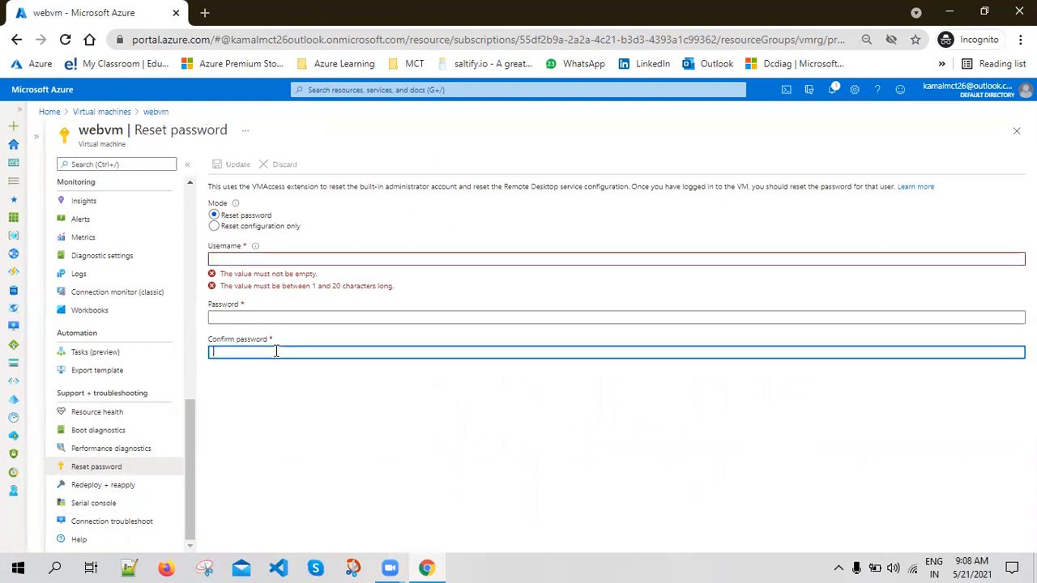
{"action": "left_click", "coordinate": [270, 258]}
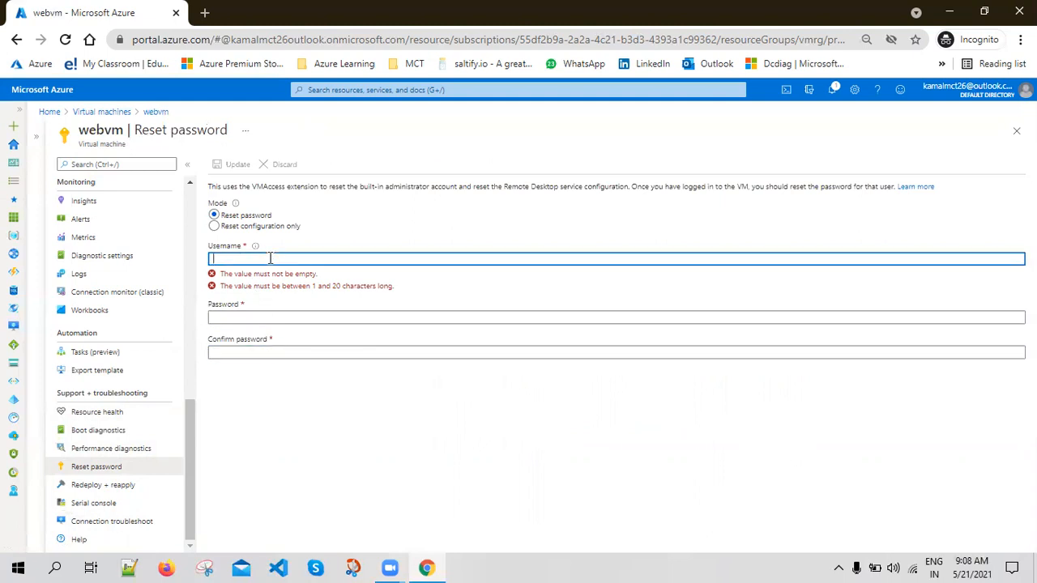
{"action": "left_click", "coordinate": [274, 318]}
{"action": "left_click", "coordinate": [280, 349]}
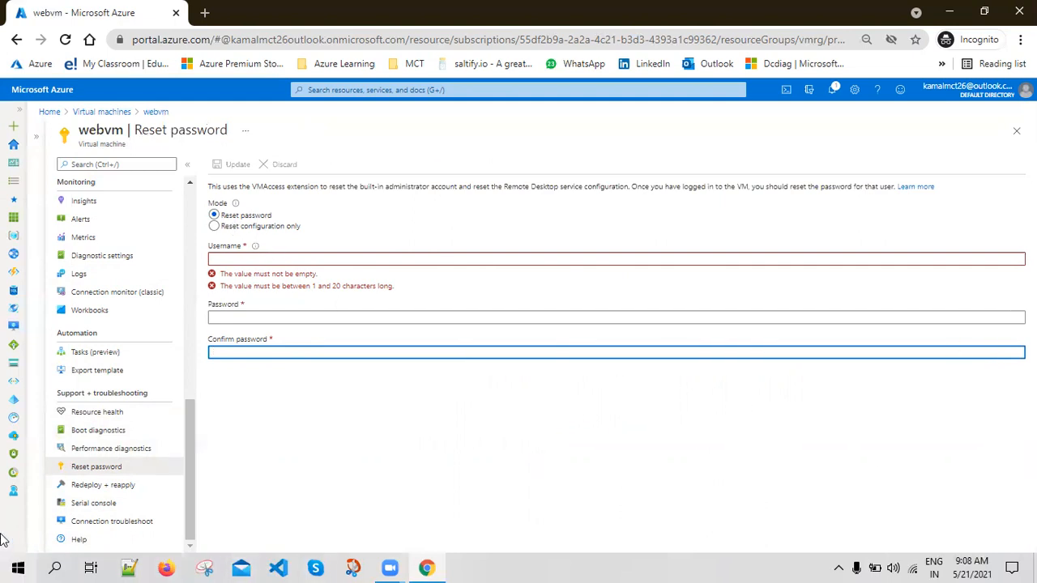
{"action": "left_click", "coordinate": [214, 227]}
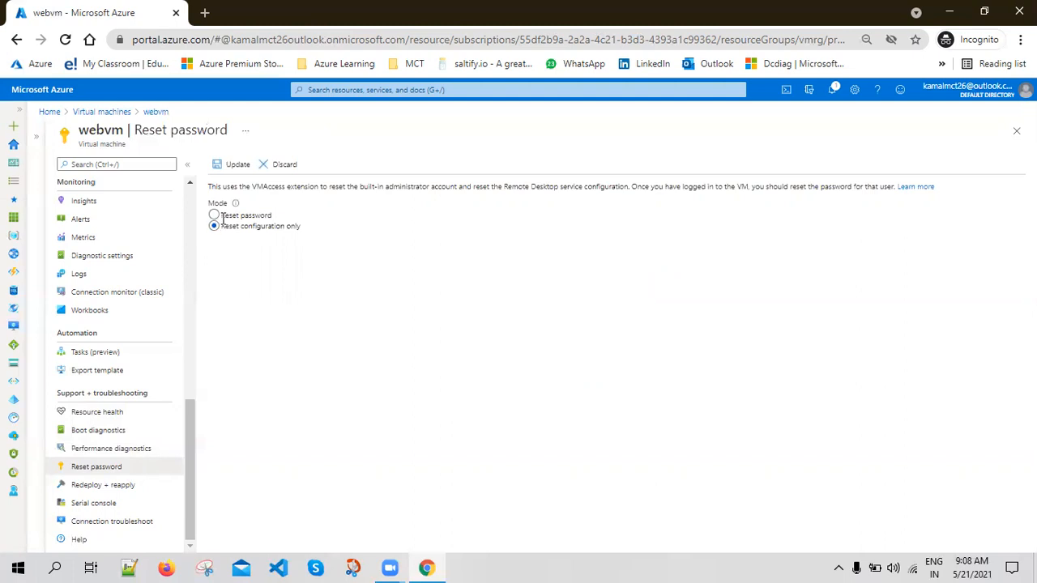
{"action": "left_click", "coordinate": [214, 216]}
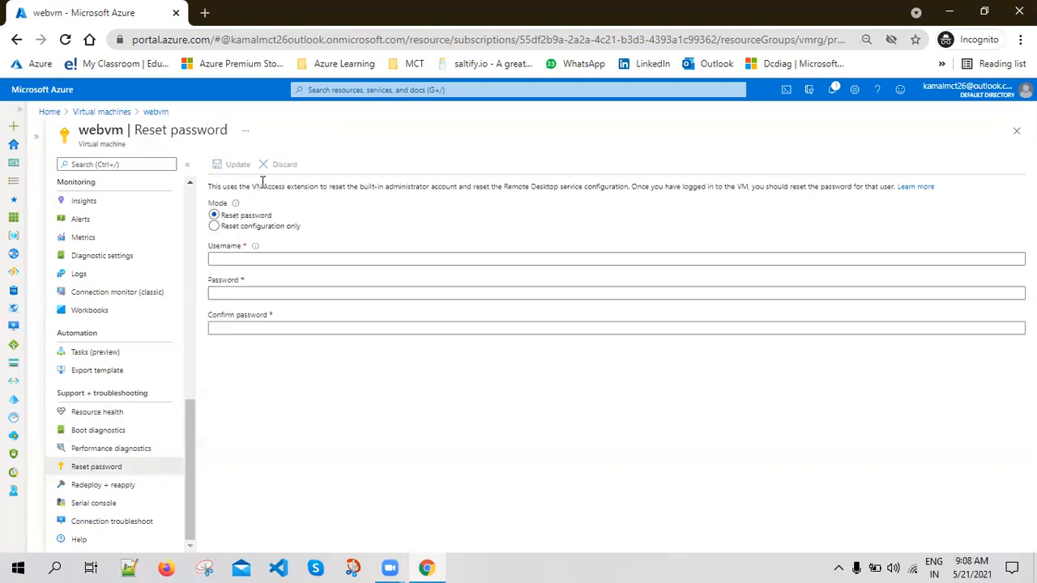
{"action": "left_click", "coordinate": [103, 488]}
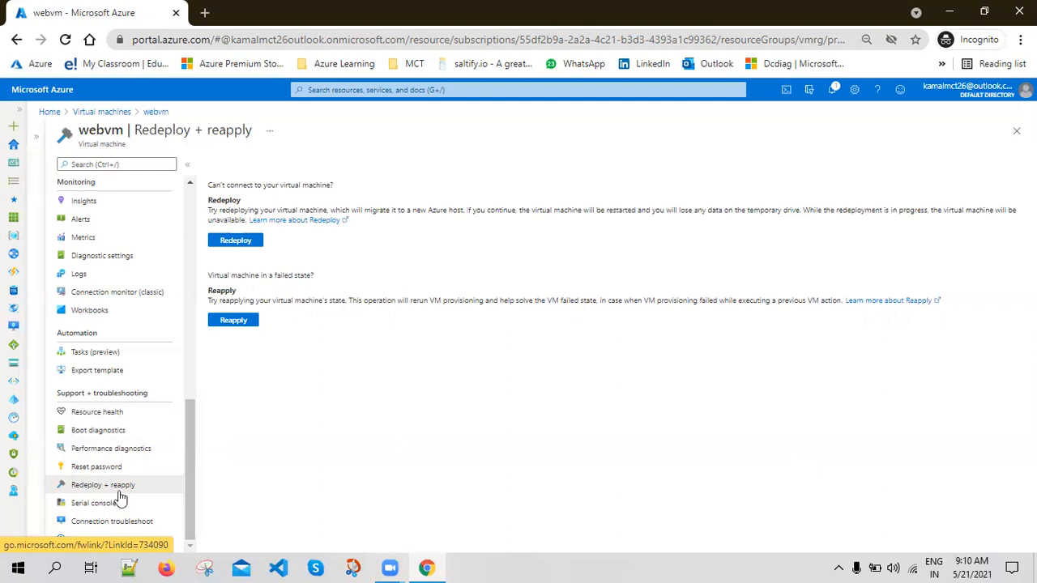
- Open the serial console of webvm, check the SAC channel details and launch a Command Prompt session with cmd
{"action": "left_click", "coordinate": [95, 503]}
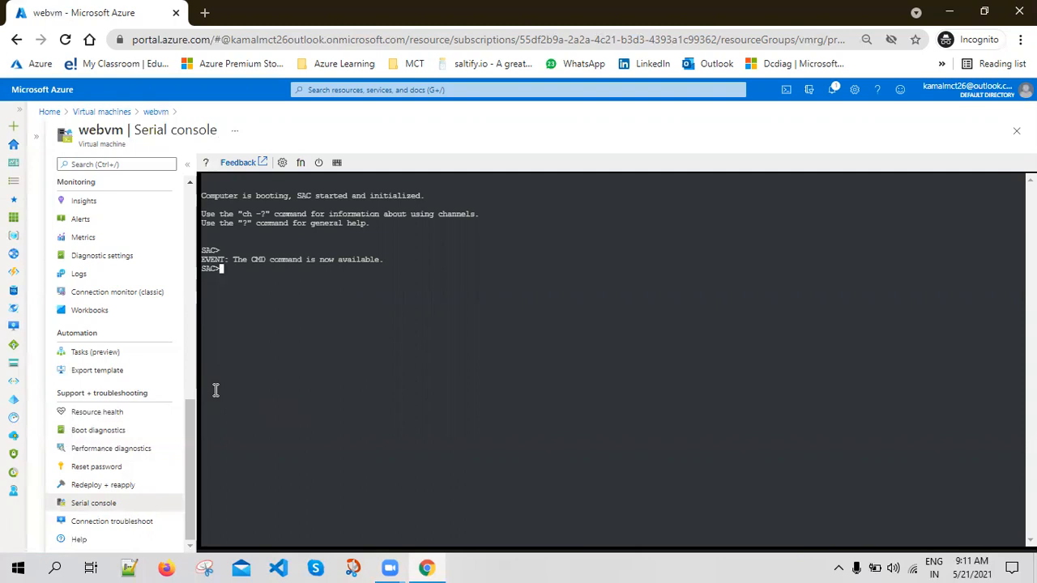
{"action": "key", "text": "Escape"}
{"action": "key", "text": "Tab"}
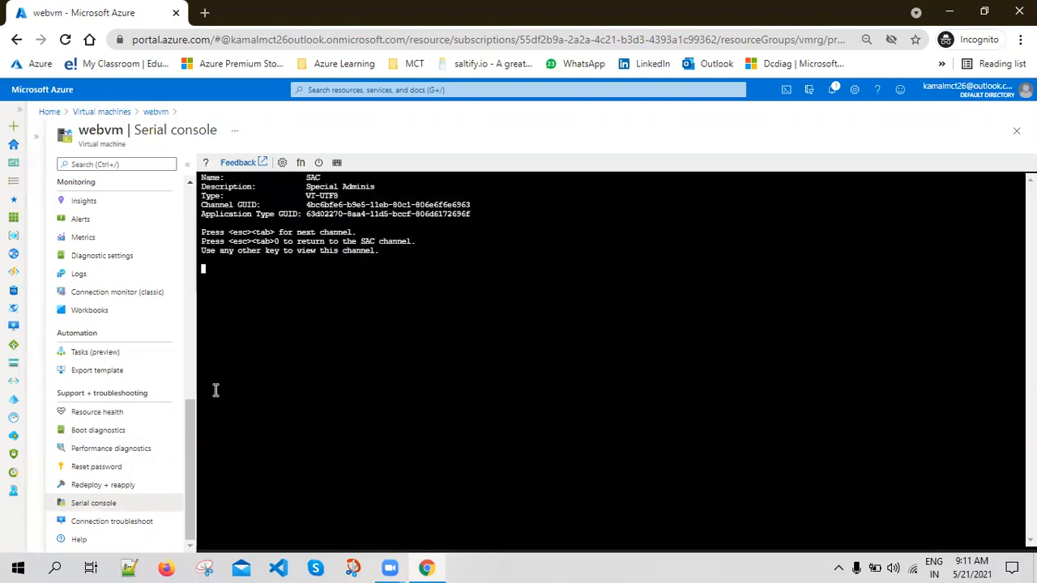
{"action": "key", "text": "Return"}
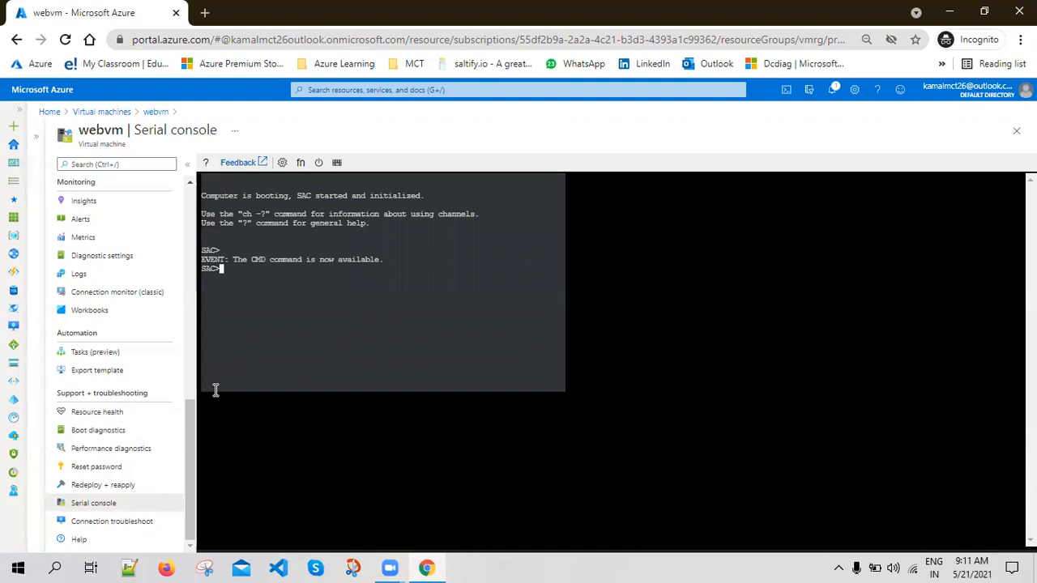
{"action": "type", "text": "cmd"}
{"action": "key", "text": "Return"}
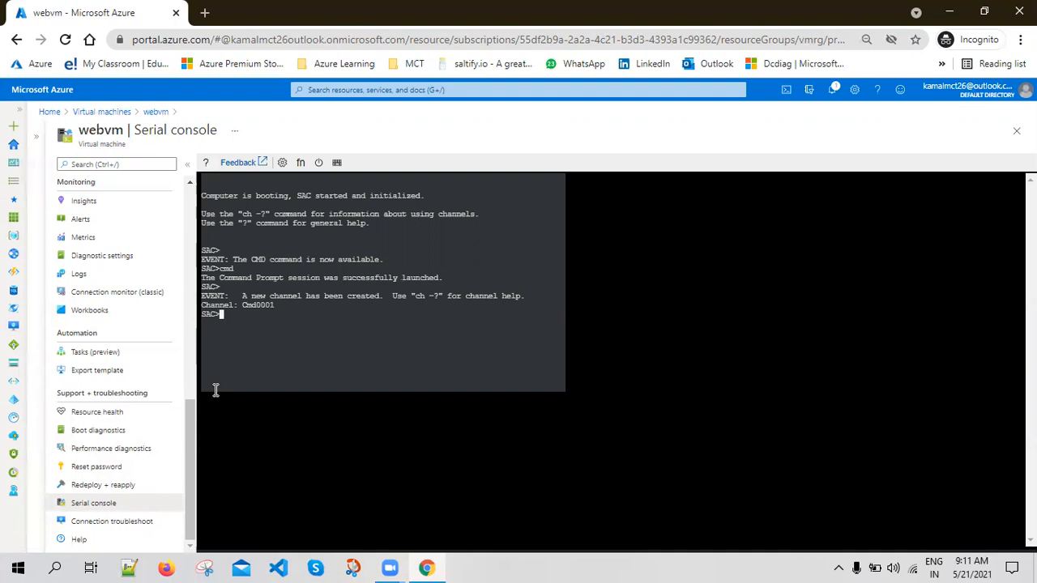
- Switch to the Cmd0001 channel and log in as azureuser with a blank domain and the account password
{"action": "key", "text": "Escape"}
{"action": "key", "text": "Tab"}
{"action": "key", "text": "Return"}
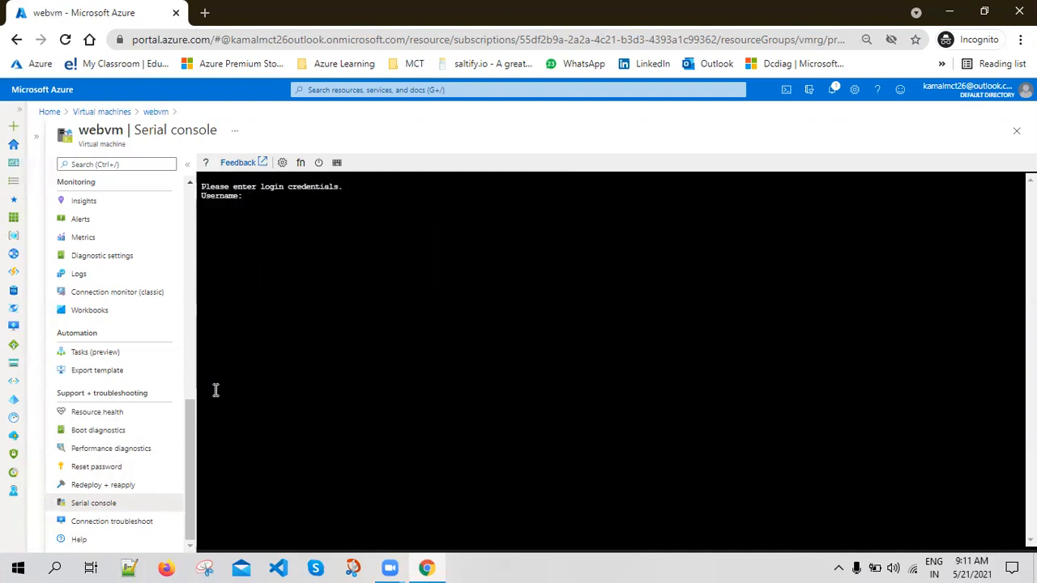
{"action": "type", "text": "azureuser"}
{"action": "key", "text": "Return"}
{"action": "key", "text": "Return"}
{"action": "type", "text": "*******"}
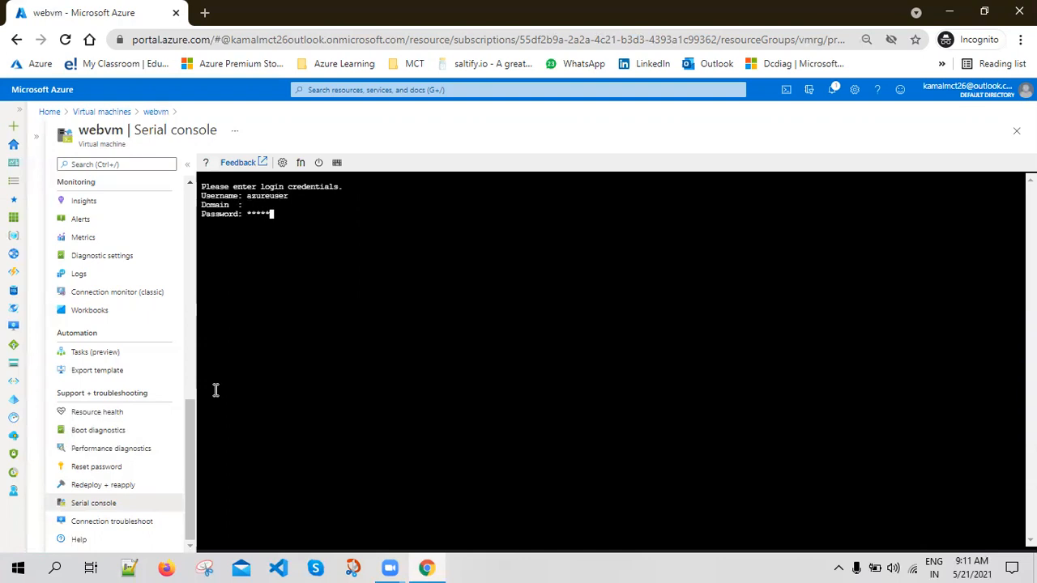
{"action": "type", "text": "******"}
{"action": "key", "text": "Return"}
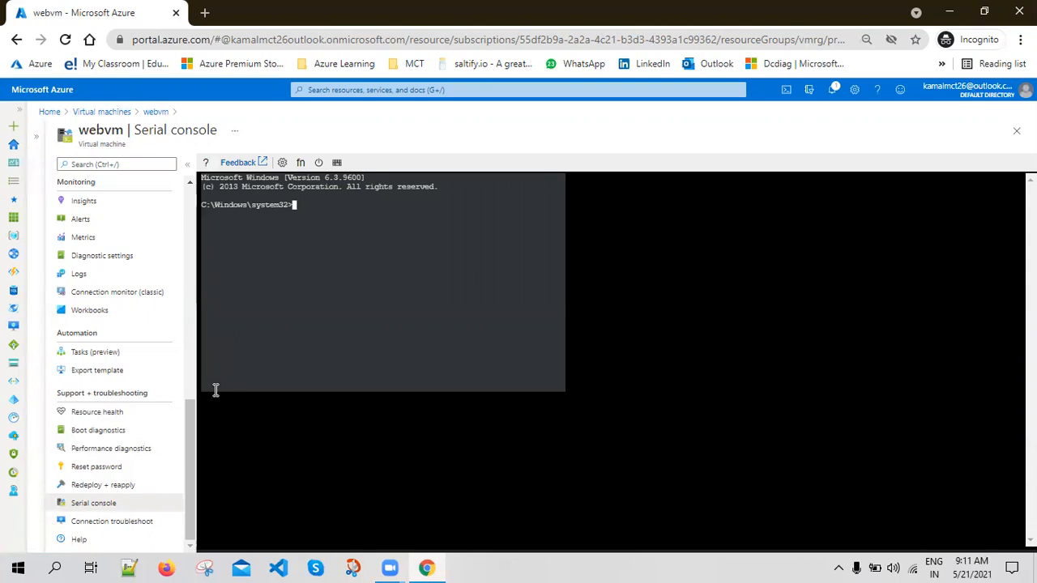
- Try get-service at the Command Prompt, and start a PowerShell session with powershell
{"action": "type", "text": "get-service"}
{"action": "key", "text": "Return"}
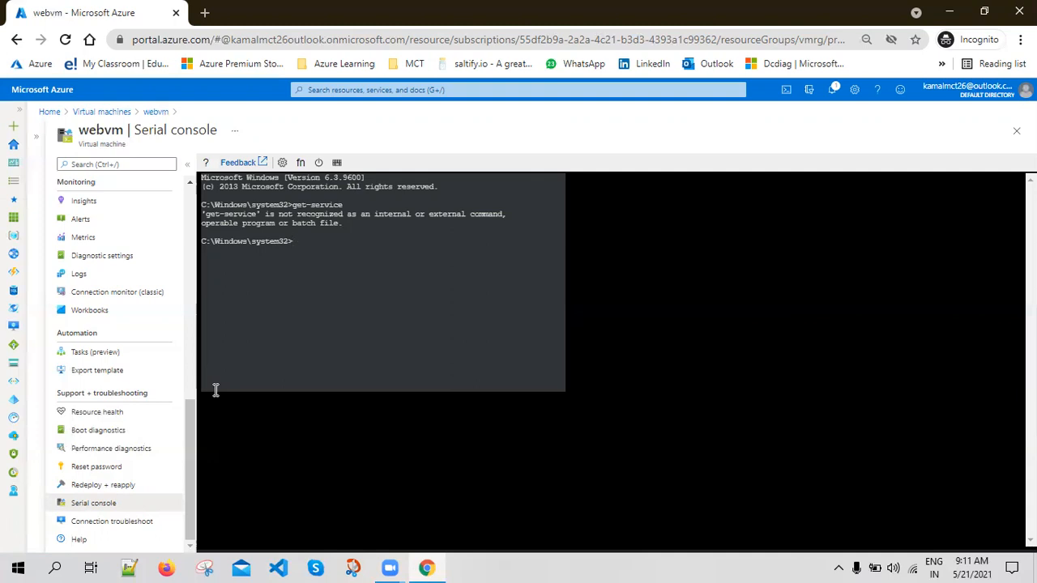
{"action": "type", "text": "powershell"}
{"action": "key", "text": "Return"}
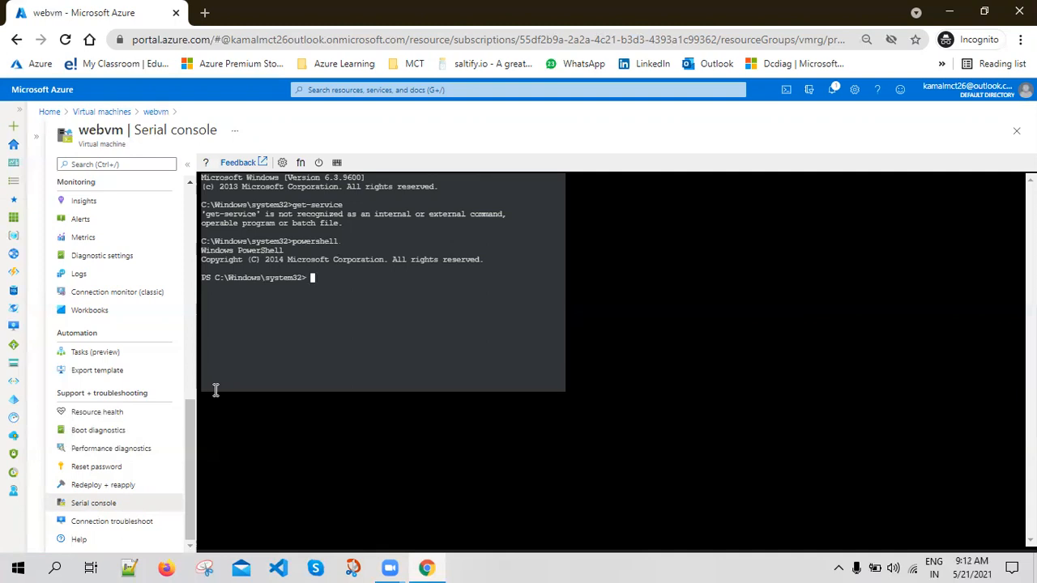
- Run get-service at the PowerShell prompt and review the listed Windows services
{"action": "left_click", "coordinate": [200, 281]}
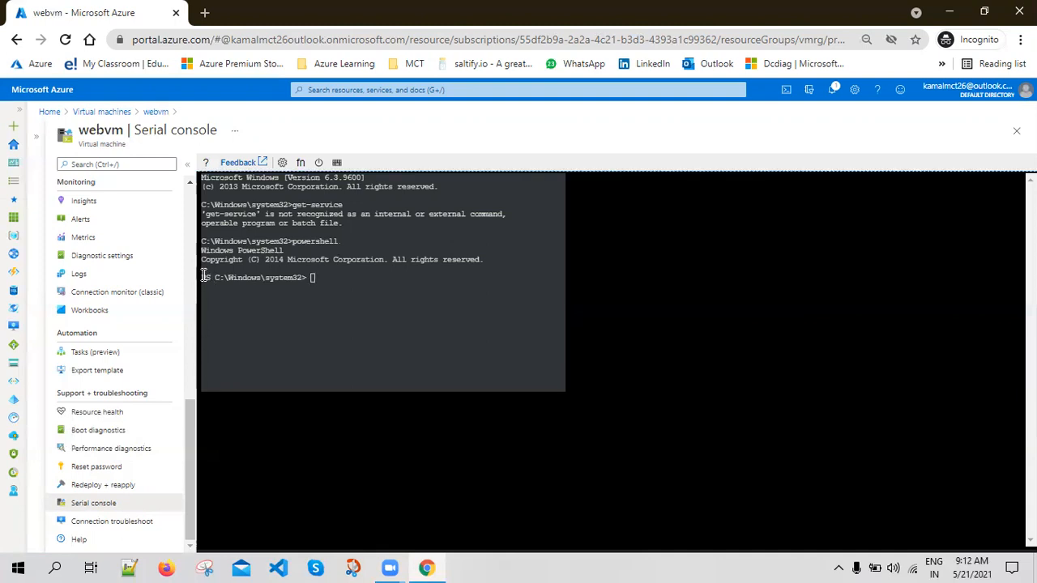
{"action": "left_click_drag", "start_coordinate": [211, 277], "coordinate": [201, 277]}
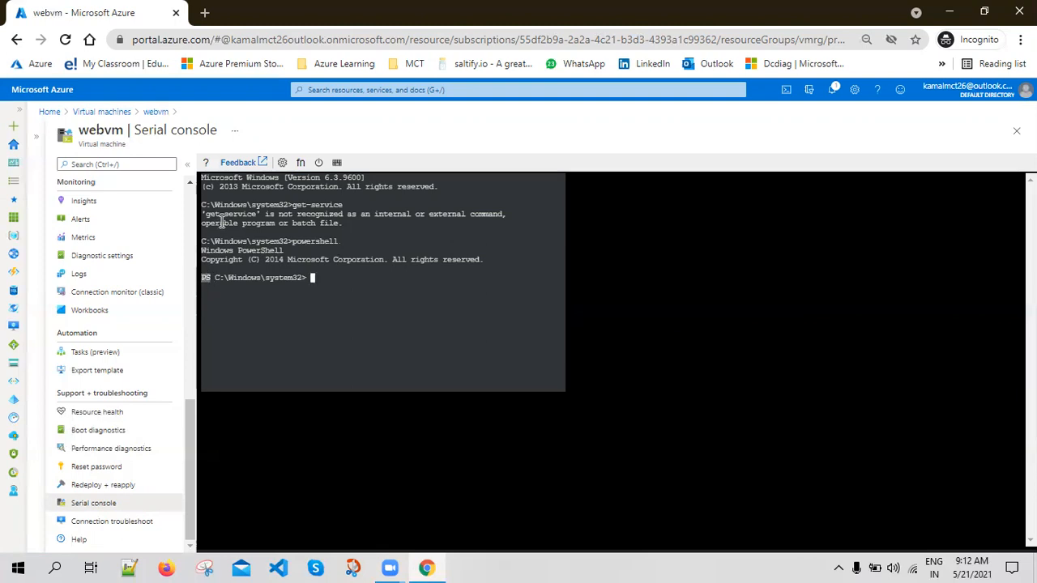
{"action": "left_click", "coordinate": [204, 211]}
{"action": "type", "text": "get-ser"}
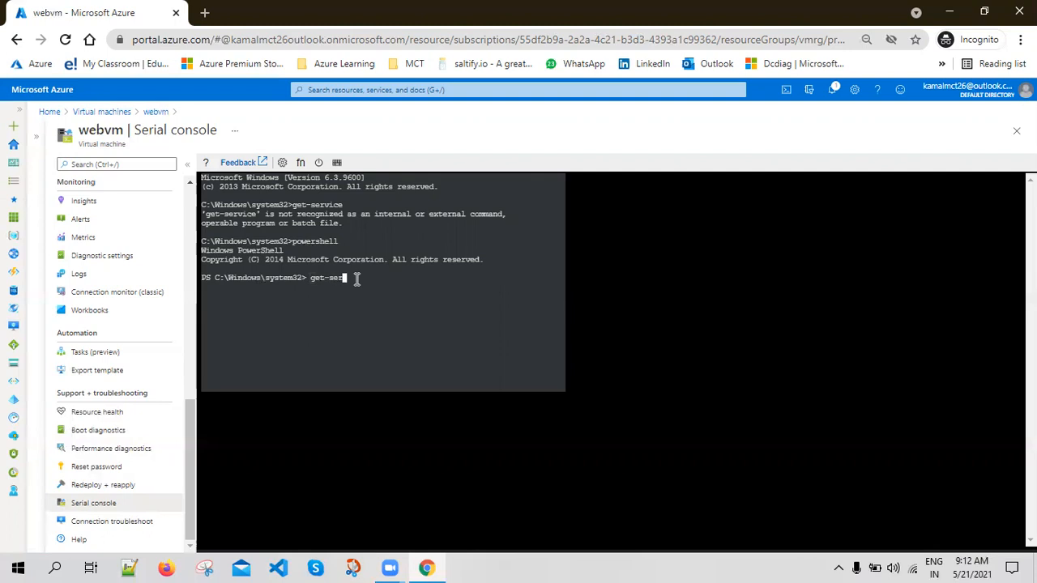
{"action": "type", "text": "vice"}
{"action": "key", "text": "Return"}
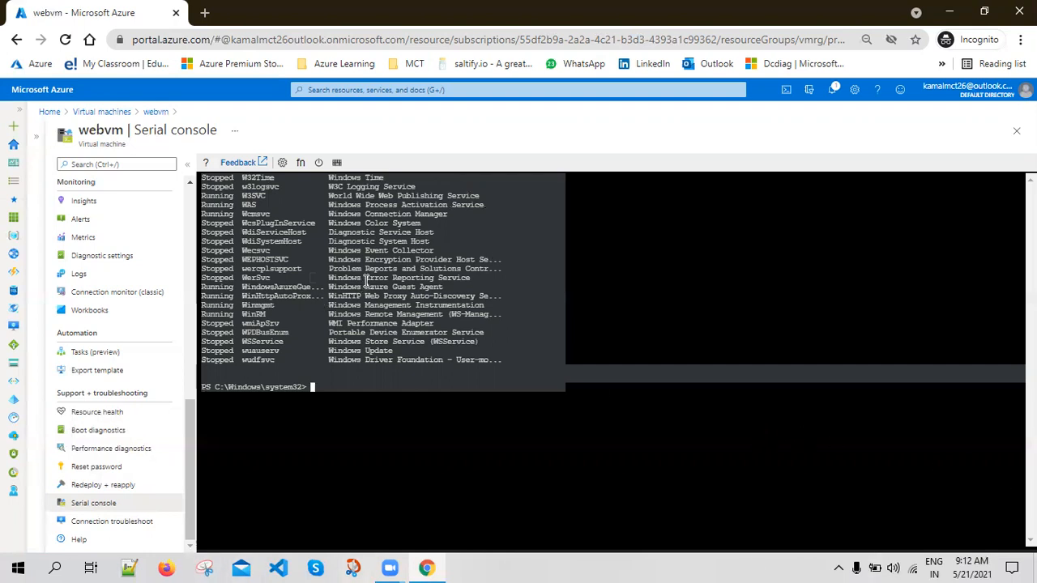
{"action": "left_click_drag", "start_coordinate": [504, 363], "coordinate": [304, 271]}
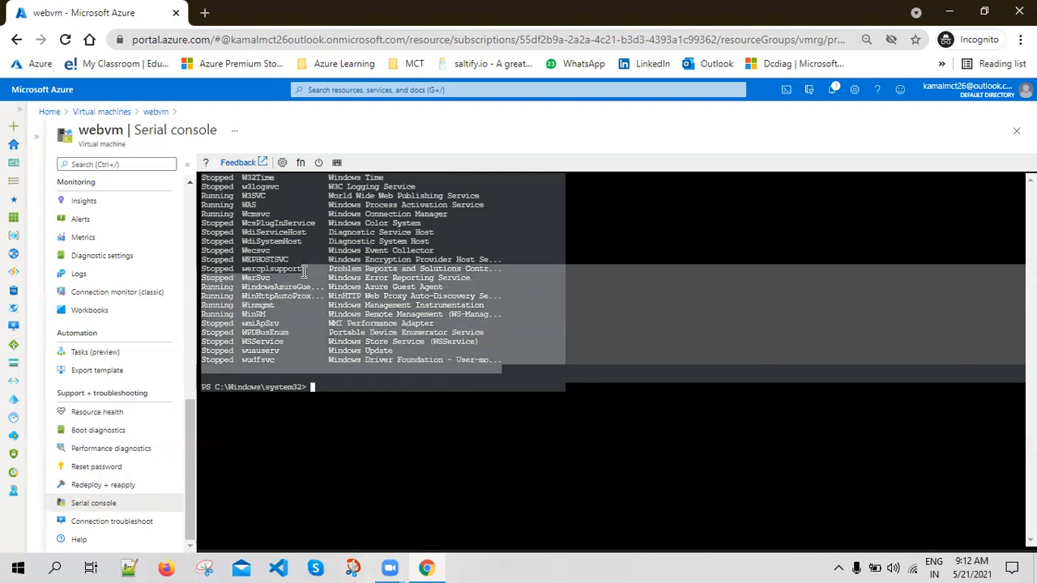
{"action": "right_click", "coordinate": [315, 286]}
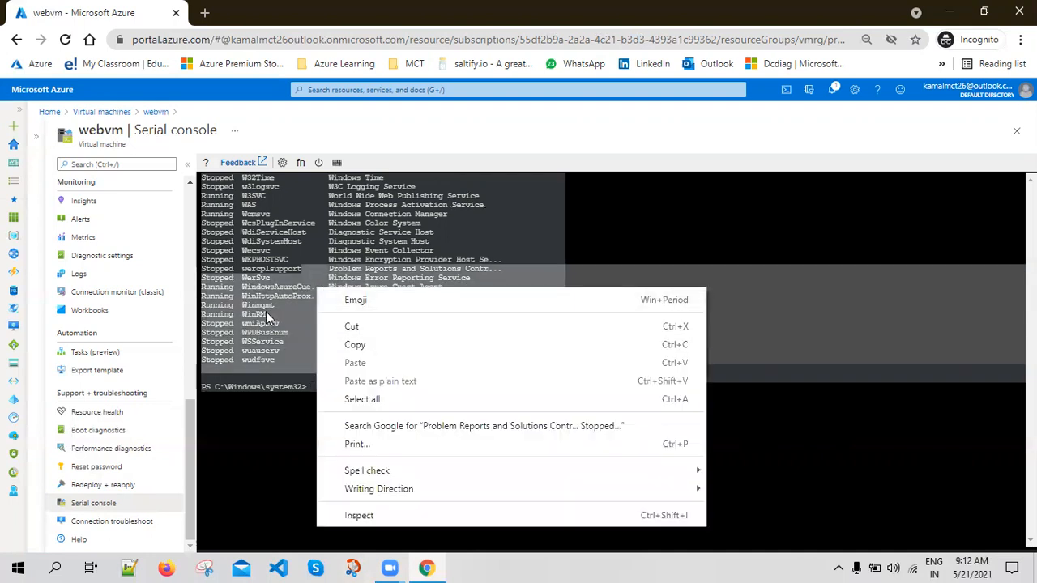
{"action": "key", "text": "Escape"}
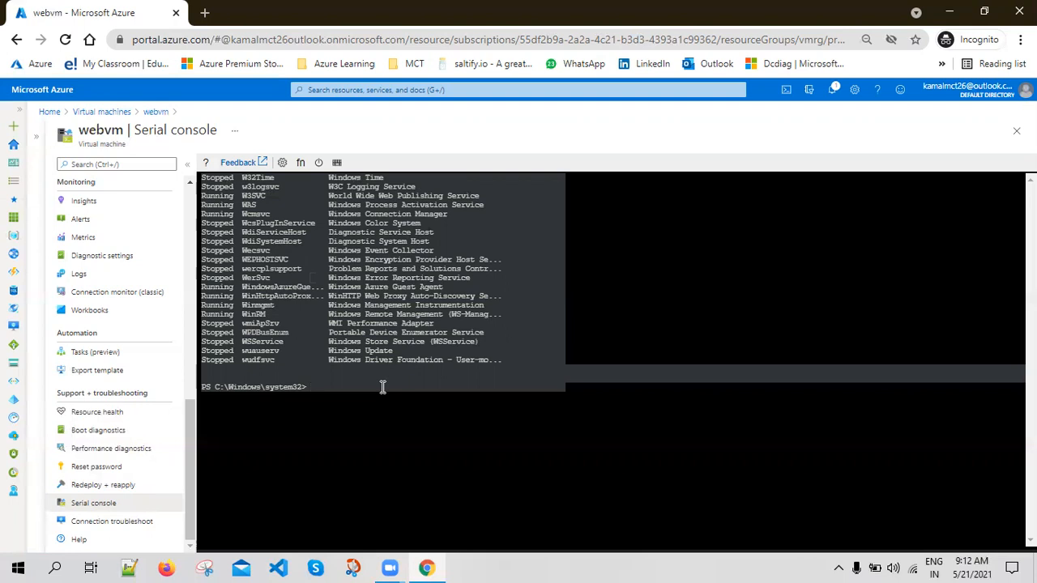
{"action": "type", "text": "restart-service -n"}
{"action": "key", "text": "BackSpace"}
{"action": "key", "text": "BackSpace"}
{"action": "key", "text": "BackSpace"}
{"action": "key", "text": "BackSpace"}
{"action": "key", "text": "BackSpace"}
{"action": "key", "text": "BackSpace"}
{"action": "key", "text": "BackSpace"}
{"action": "key", "text": "BackSpace"}
{"action": "key", "text": "BackSpace"}
{"action": "key", "text": "BackSpace"}
{"action": "key", "text": "BackSpace"}
{"action": "key", "text": "BackSpace"}
{"action": "key", "text": "BackSpace"}
{"action": "key", "text": "BackSpace"}
{"action": "key", "text": "BackSpace"}
{"action": "key", "text": "BackSpace"}
{"action": "key", "text": "BackSpace"}
{"action": "key", "text": "BackSpace"}
- Check the serial console's restart and reset options for the VM without using either
{"action": "left_click", "coordinate": [318, 162]}
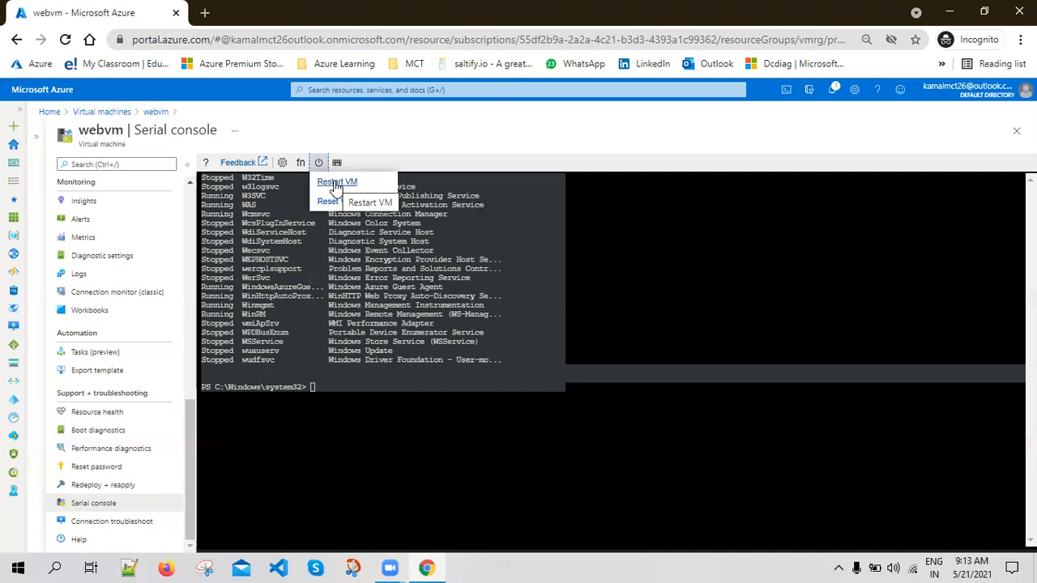
{"action": "left_click", "coordinate": [381, 381]}
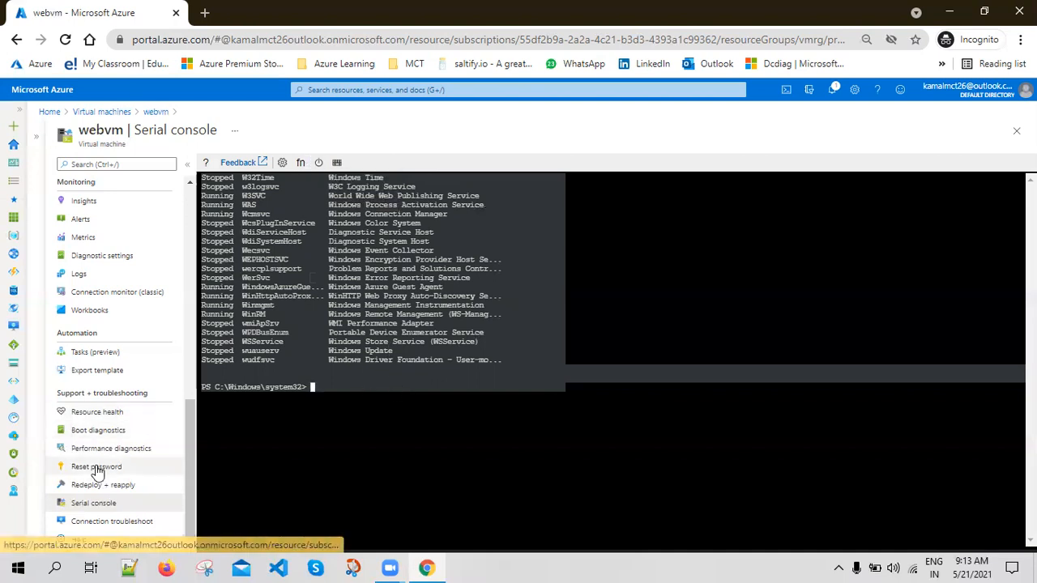
{"action": "scroll", "coordinate": [128, 493], "scroll_direction": "up", "scroll_amount": 8}
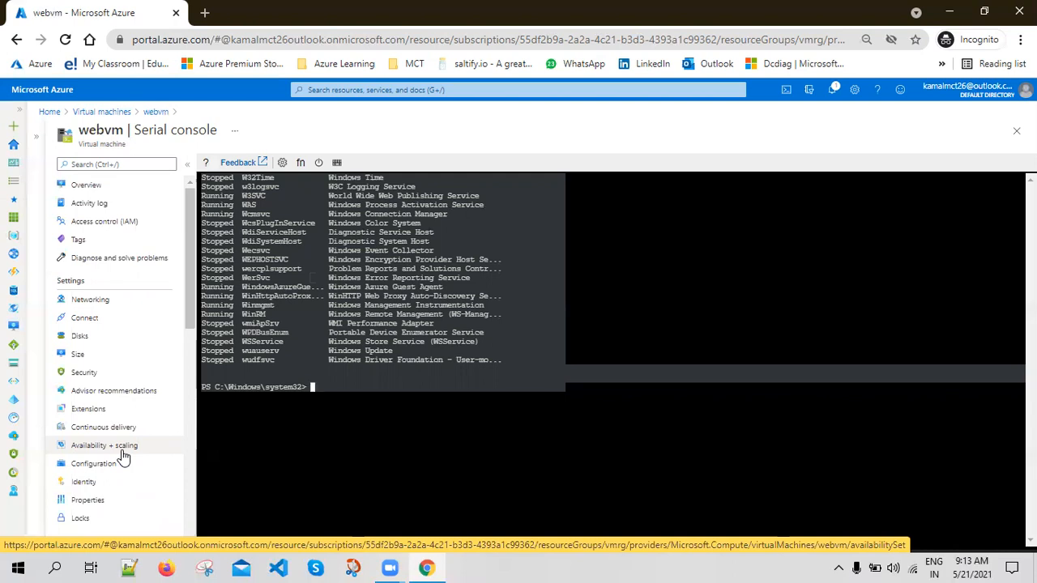
- Open Paint and activate the Text tool on the blank canvas
{"action": "key", "text": "super"}
{"action": "type", "text": "pai"}
{"action": "key", "text": "Return"}
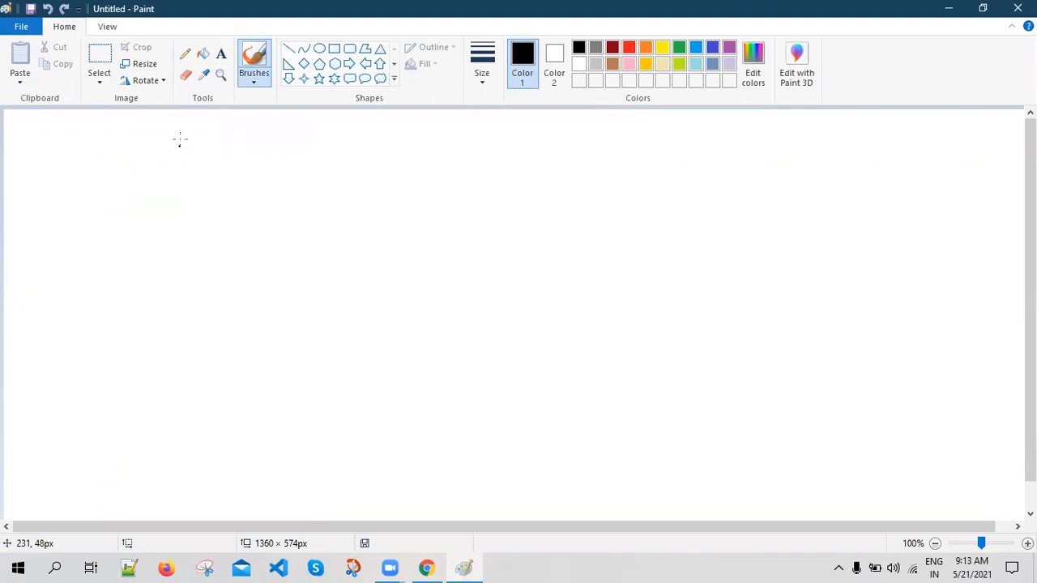
{"action": "left_click", "coordinate": [222, 55]}
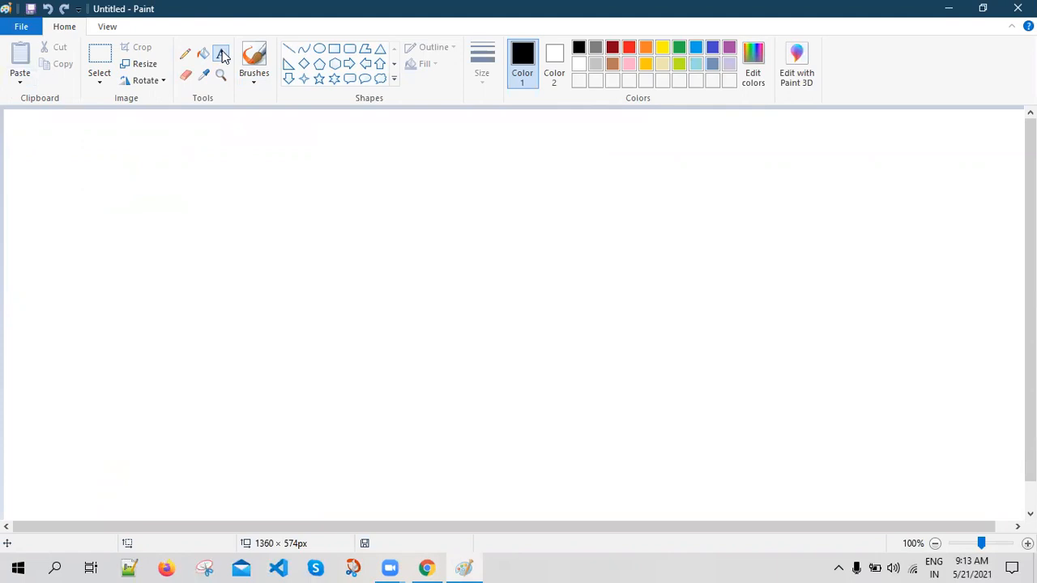
- Return to the Azure portal and review the Monitoring metrics and Properties on the webvm overview
{"action": "key", "text": "alt+Tab"}
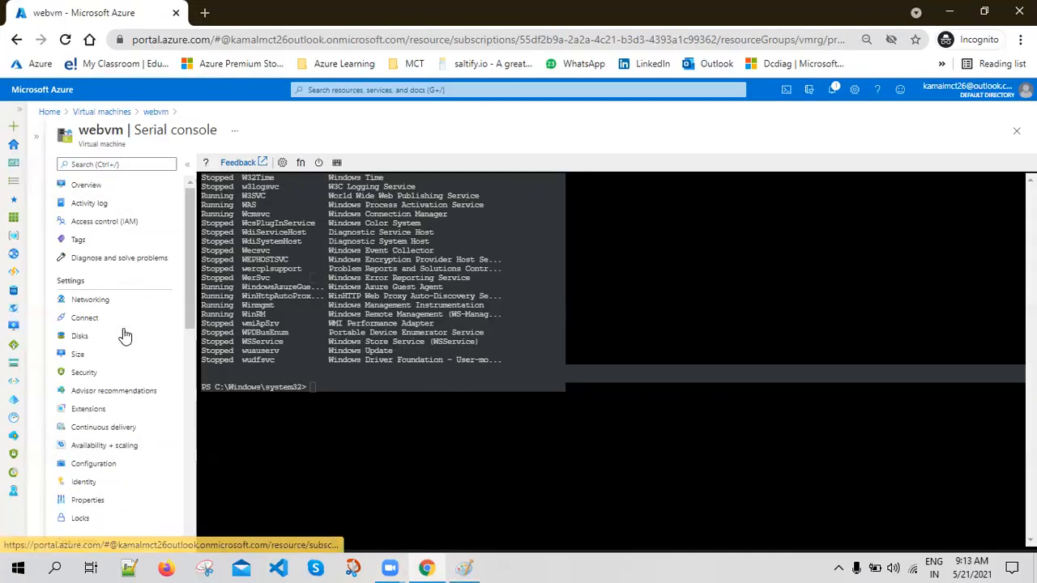
{"action": "left_click", "coordinate": [71, 186]}
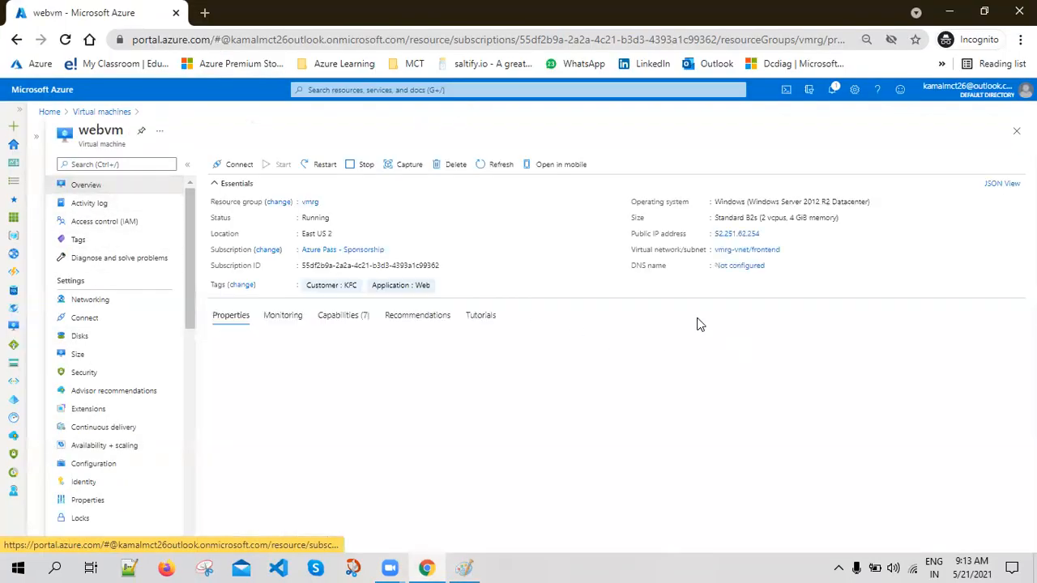
{"action": "scroll", "coordinate": [361, 383], "scroll_direction": "down", "scroll_amount": 3}
{"action": "scroll", "coordinate": [308, 248], "scroll_direction": "up", "scroll_amount": 3}
{"action": "left_click", "coordinate": [292, 316]}
{"action": "scroll", "coordinate": [521, 403], "scroll_direction": "down", "scroll_amount": 3}
{"action": "scroll", "coordinate": [333, 369], "scroll_direction": "up", "scroll_amount": 2}
{"action": "scroll", "coordinate": [334, 370], "scroll_direction": "up", "scroll_amount": 2}
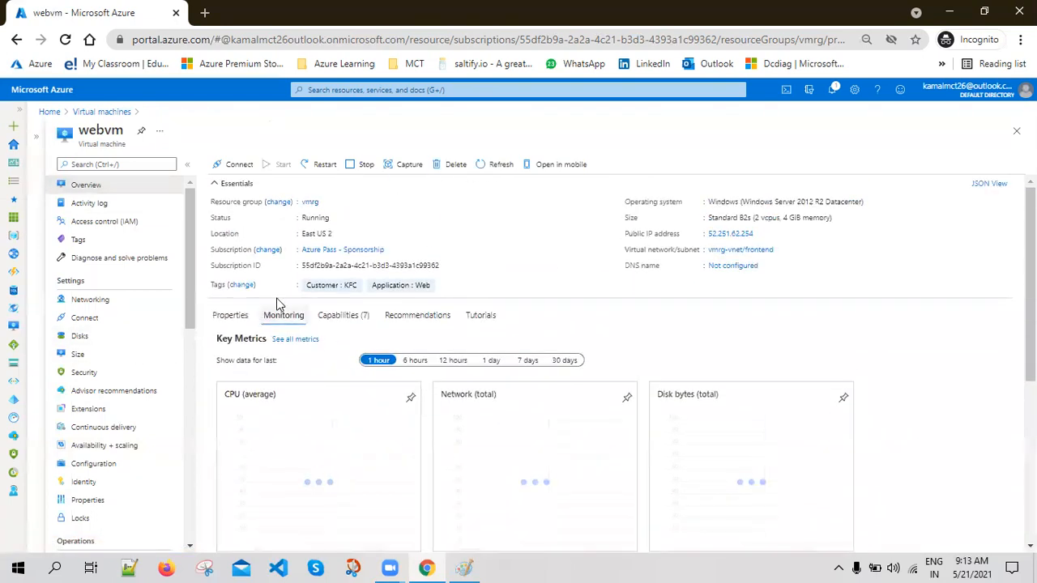
{"action": "left_click", "coordinate": [230, 318]}
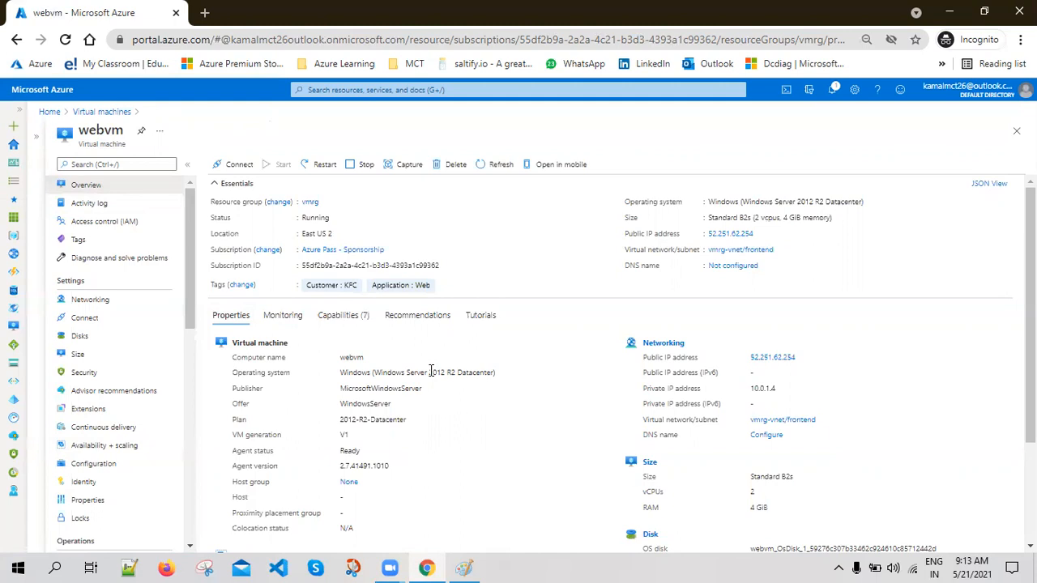
- Switch to Paint and add a widened text note reading "Log analytics workspace" with "Store the metrics" on the second line
{"action": "key", "text": "alt+Tab"}
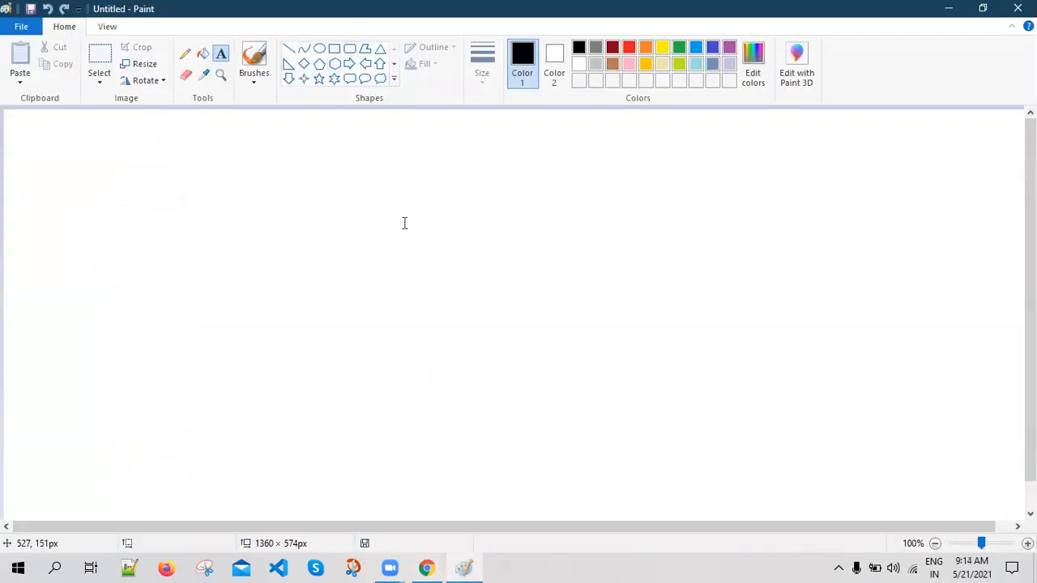
{"action": "left_click", "coordinate": [377, 303]}
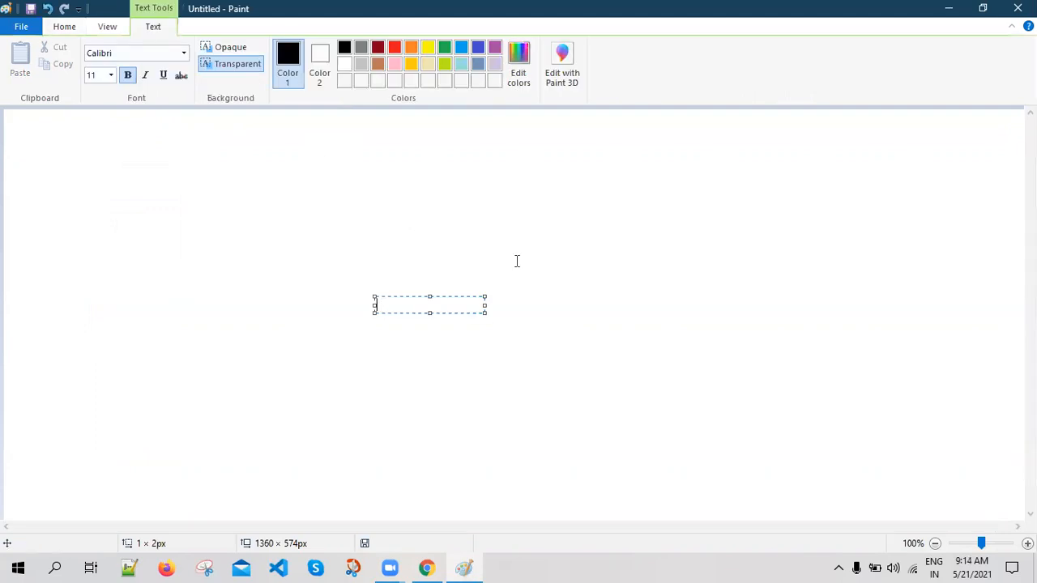
{"action": "type", "text": "Log analytics workspace"}
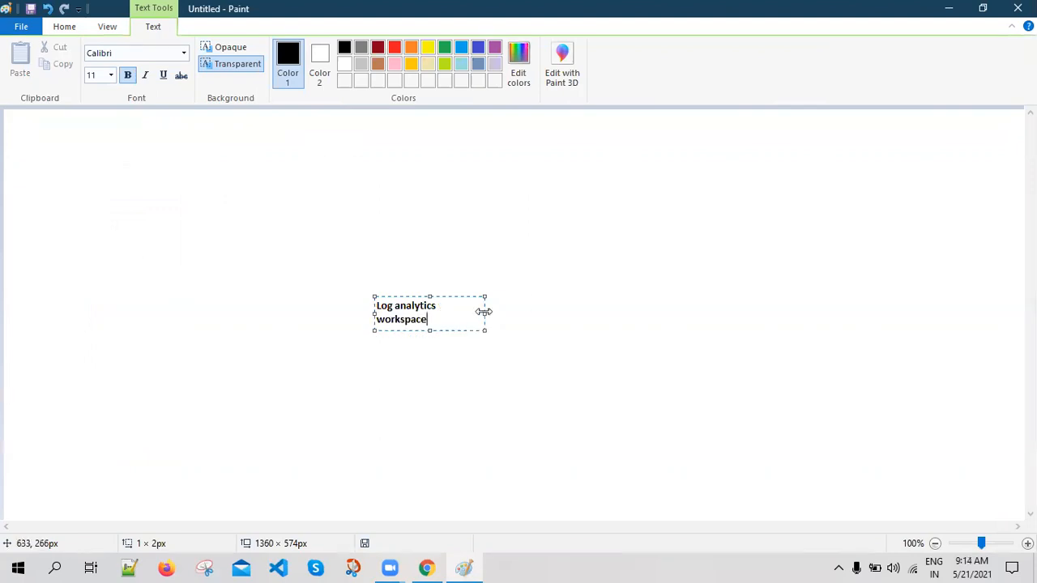
{"action": "left_click_drag", "start_coordinate": [485, 313], "coordinate": [602, 314]}
{"action": "key", "text": "Return"}
{"action": "type", "text": "Store the ne"}
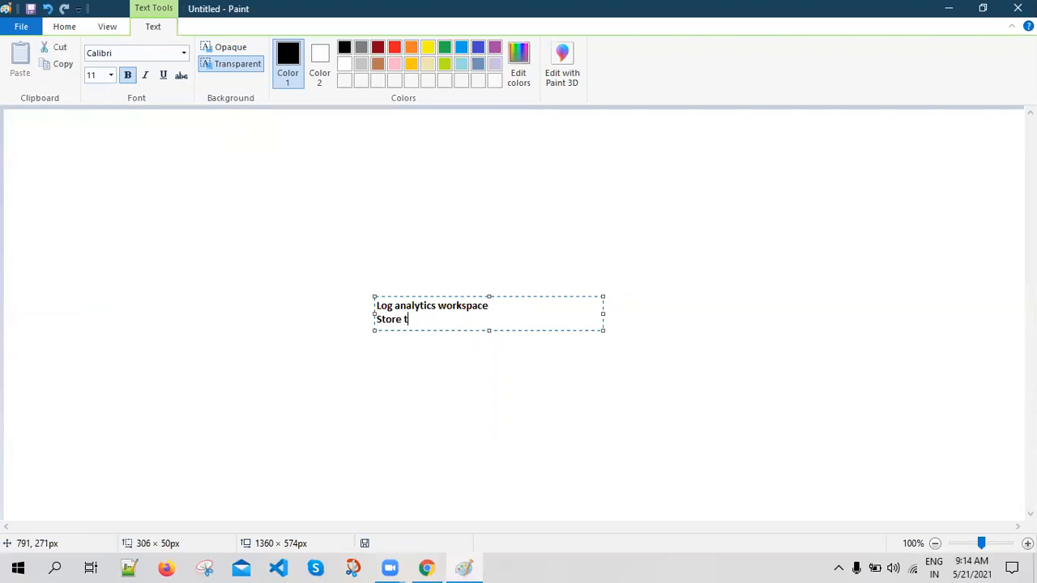
{"action": "key", "text": "BackSpace"}
{"action": "key", "text": "BackSpace"}
{"action": "type", "text": "metrics"}
- Add the lines cpu, memory, disk and network to the note, and enclose it in a rounded rectangle about 218 × 186 px
{"action": "key", "text": "Return"}
{"action": "type", "text": "cpu"}
{"action": "key", "text": "Return"}
{"action": "type", "text": "mel"}
{"action": "key", "text": "BackSpace"}
{"action": "key", "text": "BackSpace"}
{"action": "key", "text": "BackSpace"}
{"action": "type", "text": "memory"}
{"action": "key", "text": "Return"}
{"action": "type", "text": "disk"}
{"action": "key", "text": "Return"}
{"action": "type", "text": "network"}
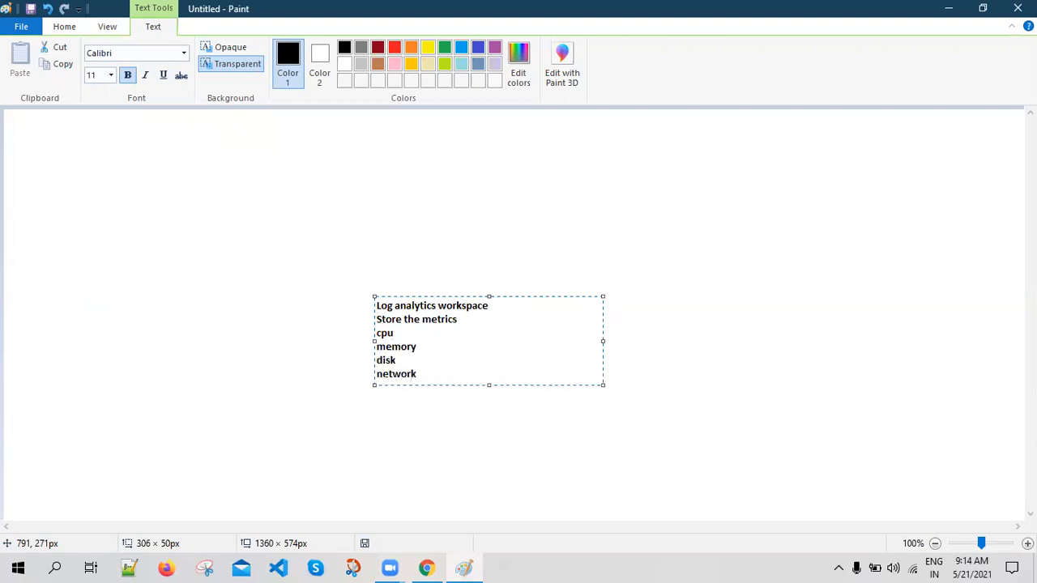
{"action": "left_click", "coordinate": [271, 218]}
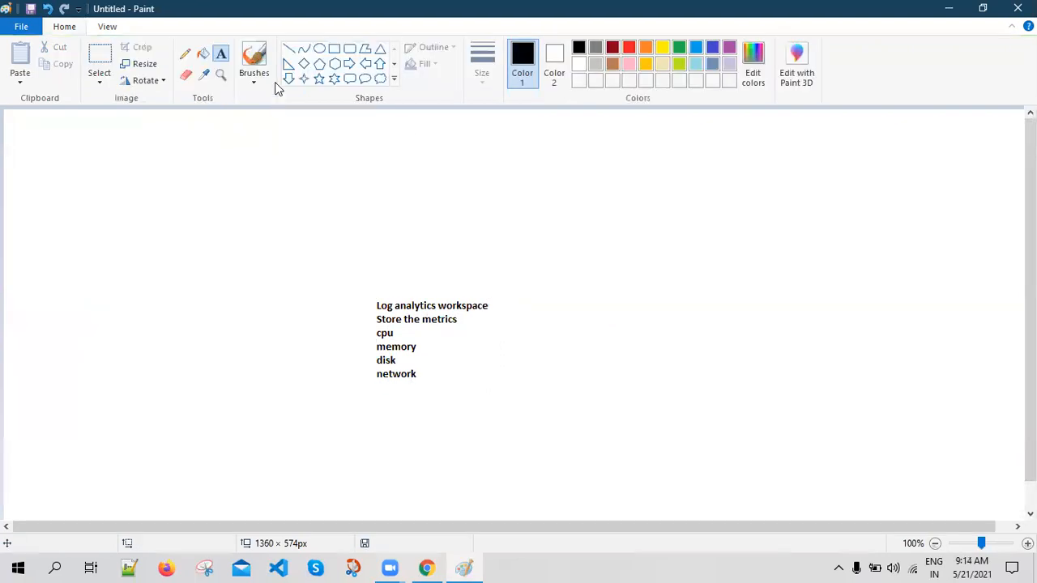
{"action": "left_click", "coordinate": [349, 48]}
{"action": "left_click_drag", "start_coordinate": [344, 267], "coordinate": [508, 408]}
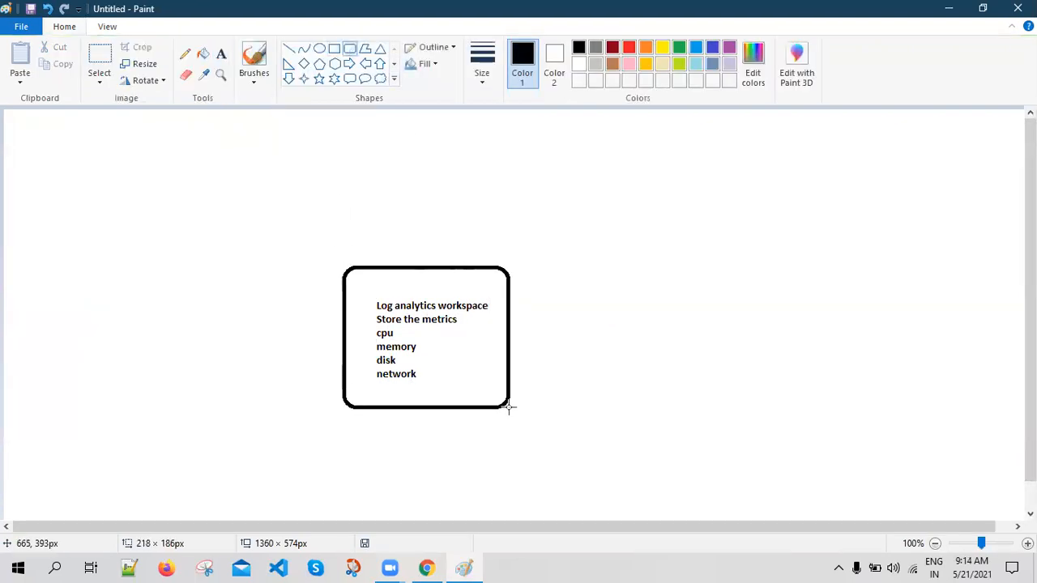
- Start a second text note beside the workspace box reading "Kusto query language (KQL)", followed by a blank line
{"action": "left_click", "coordinate": [221, 53]}
{"action": "left_click", "coordinate": [580, 285]}
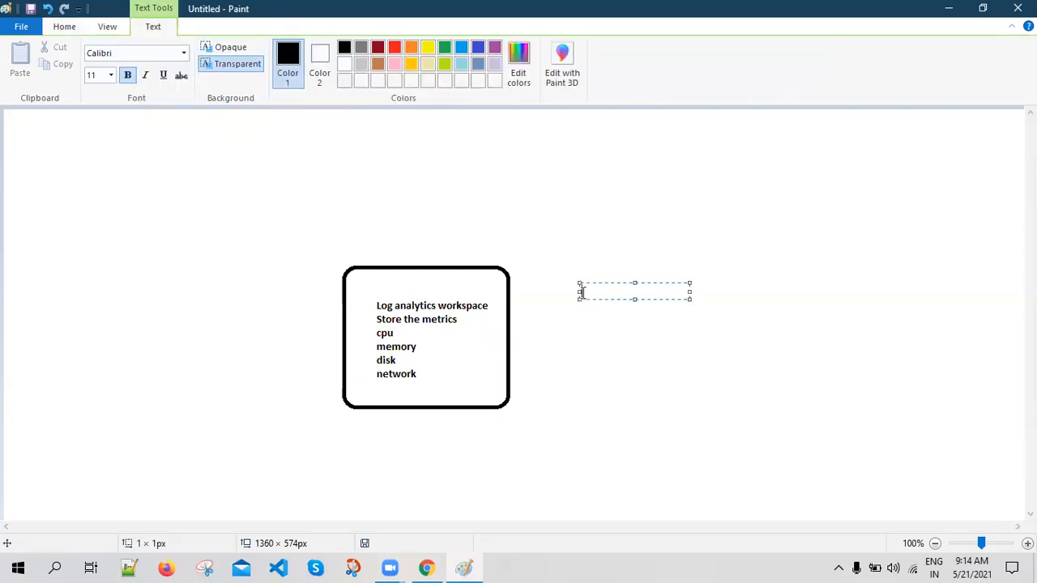
{"action": "type", "text": "KUs"}
{"action": "key", "text": "BackSpace"}
{"action": "key", "text": "BackSpace"}
{"action": "type", "text": "uto"}
{"action": "key", "text": "BackSpace"}
{"action": "key", "text": "BackSpace"}
{"action": "key", "text": "BackSpace"}
{"action": "type", "text": "sto query language (KQL)"}
{"action": "key", "text": "Return"}
{"action": "key", "text": "Return"}
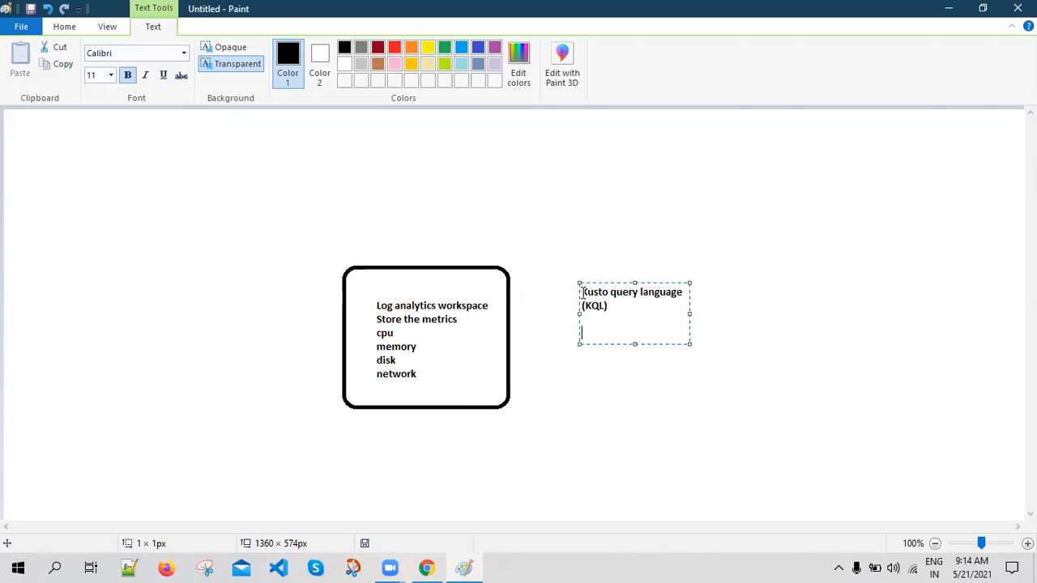
- Complete the KQL note with the lines "Fetch the data from LAW" and "Create dashboard"
{"action": "type", "text": "Fetch the data from LAW"}
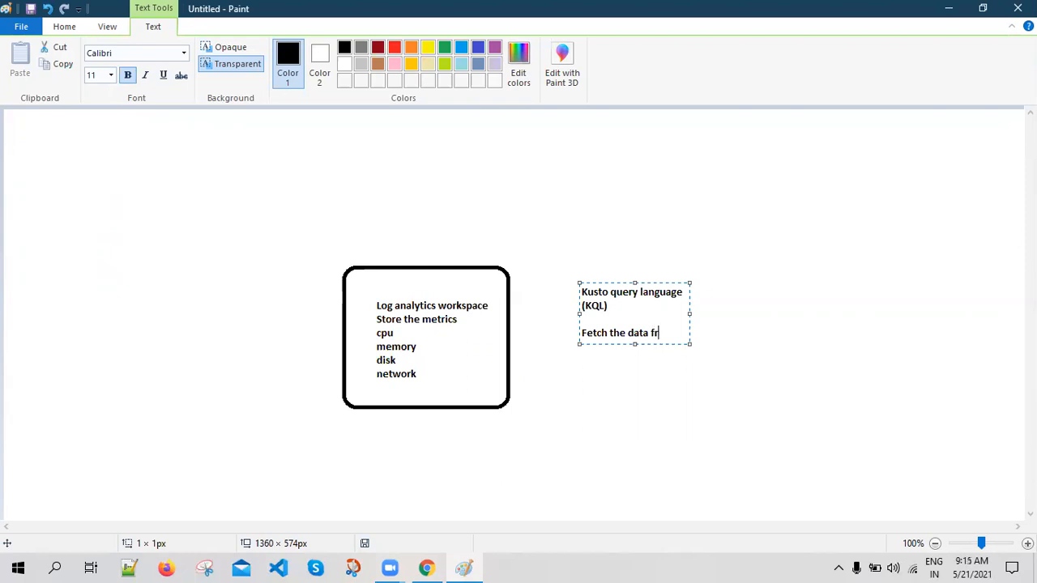
{"action": "key", "text": "Return"}
{"action": "type", "text": "Create"}
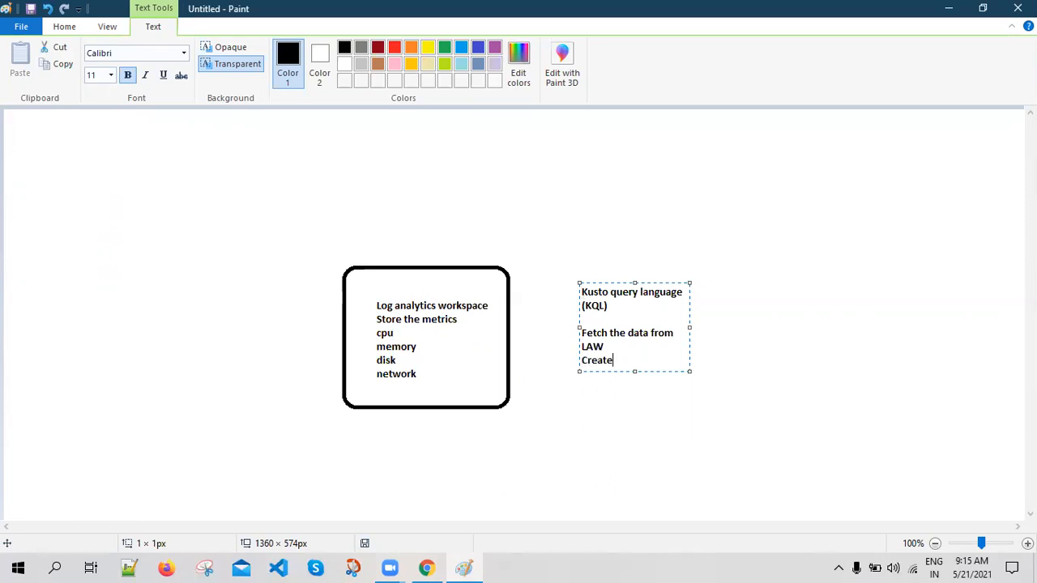
{"action": "type", "text": " dashboard"}
{"action": "left_click", "coordinate": [428, 123]}
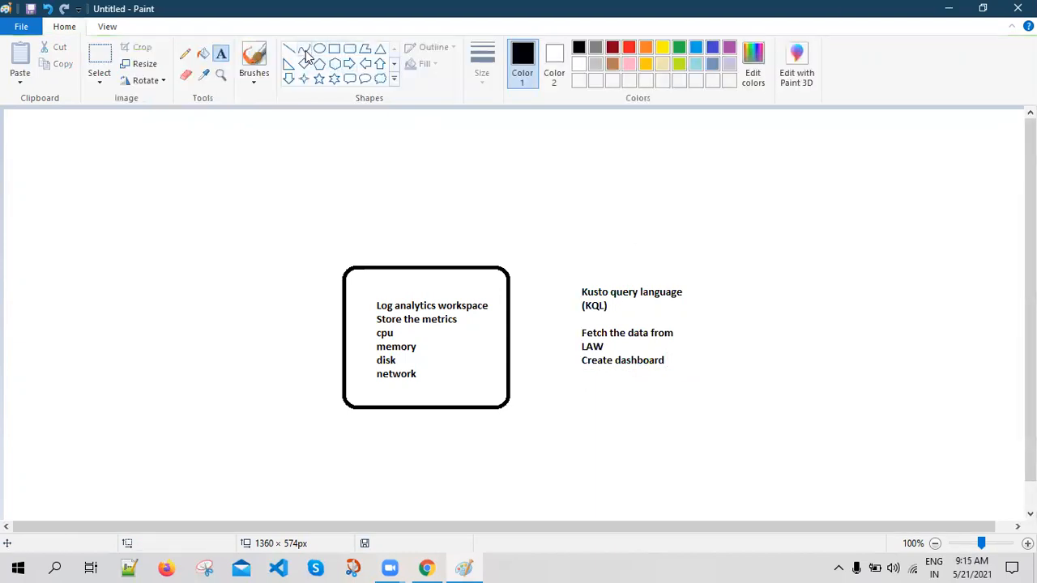
- Enclose the KQL note in a rounded rectangle and draw a freehand pencil arrow to it from the Log analytics workspace box
{"action": "left_click", "coordinate": [349, 48]}
{"action": "mouse_move", "coordinate": [570, 267]}
{"action": "left_mouse_down"}
{"action": "mouse_move", "coordinate": [625, 394]}
{"action": "mouse_move", "coordinate": [707, 400]}
{"action": "left_mouse_up"}
{"action": "left_click", "coordinate": [185, 53]}
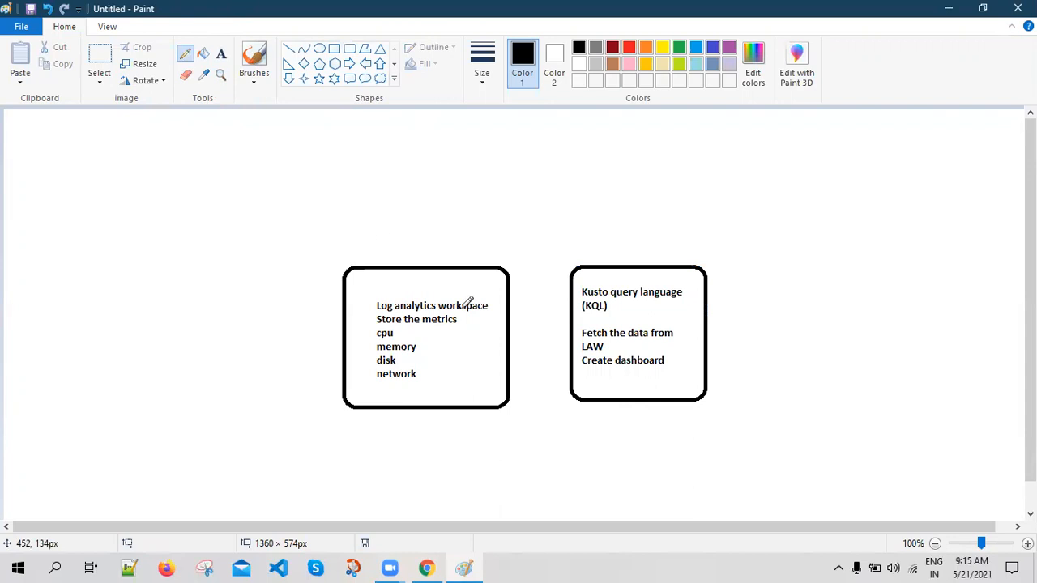
{"action": "mouse_move", "coordinate": [514, 344]}
{"action": "left_mouse_down"}
{"action": "mouse_move", "coordinate": [574, 337]}
{"action": "mouse_move", "coordinate": [575, 355]}
{"action": "mouse_move", "coordinate": [559, 362]}
{"action": "left_mouse_up"}
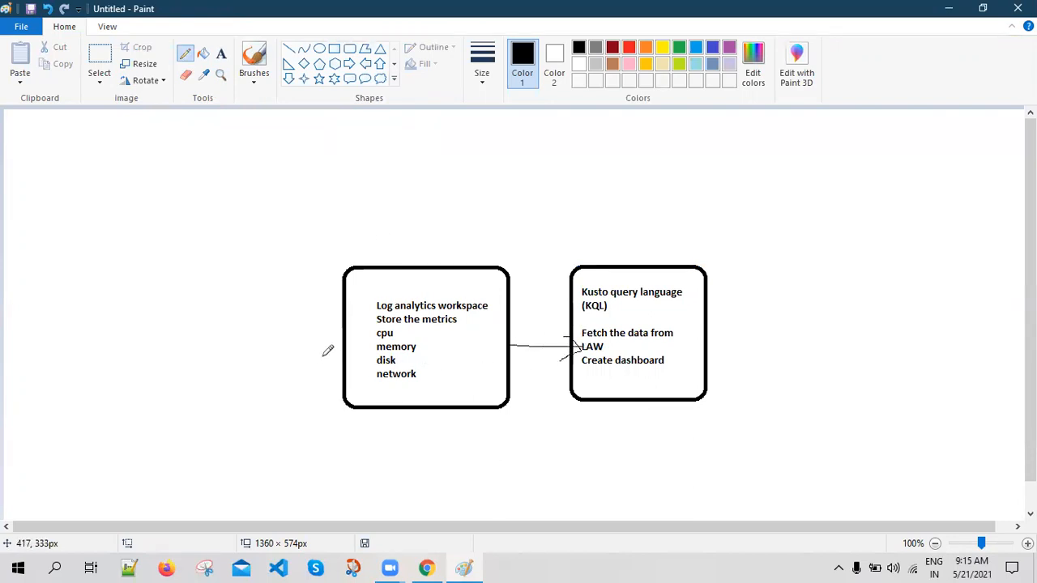
- Draw two orange rounded rectangles with the thinnest outline, one above the other, in the empty space before the Log analytics workspace box
{"action": "left_click", "coordinate": [349, 48]}
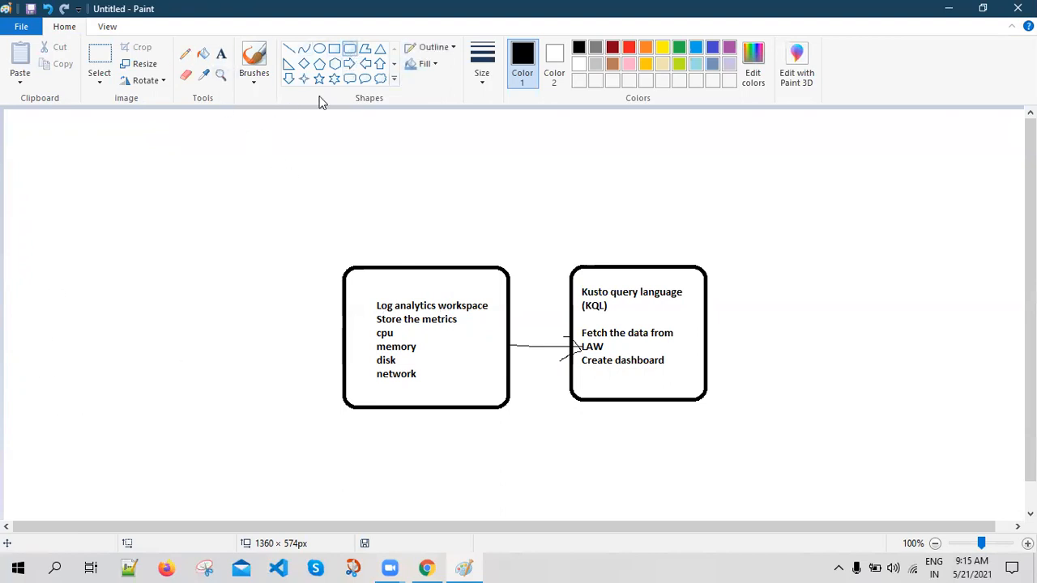
{"action": "left_click", "coordinate": [483, 74]}
{"action": "left_click", "coordinate": [497, 111]}
{"action": "left_click", "coordinate": [646, 47]}
{"action": "left_click_drag", "start_coordinate": [53, 276], "coordinate": [115, 337]}
{"action": "left_click_drag", "start_coordinate": [53, 371], "coordinate": [130, 432]}
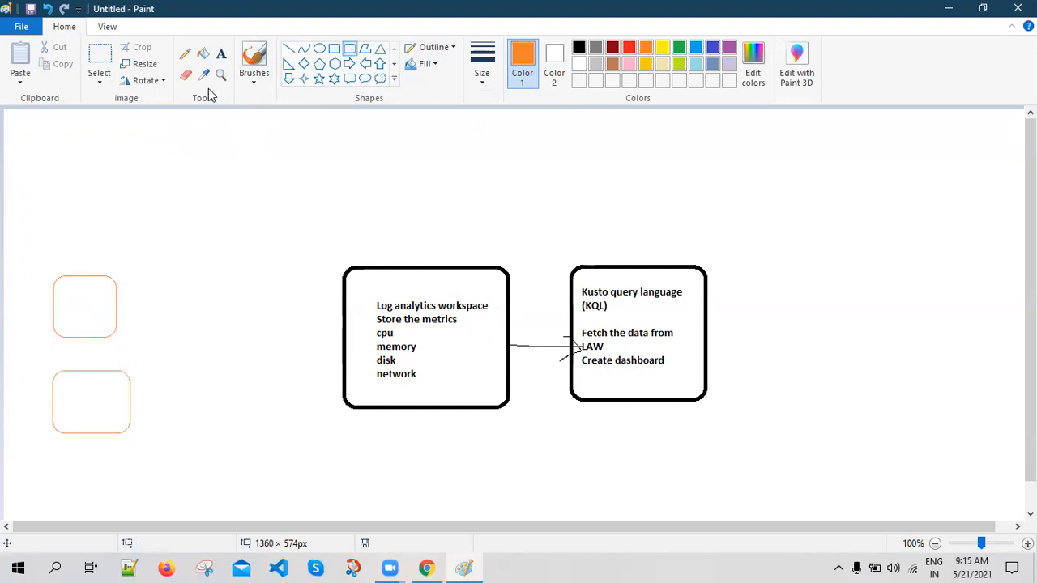
- Label the upper orange box "VM1" and the lower orange box "Vm2" in orange text
{"action": "left_click", "coordinate": [221, 54]}
{"action": "left_click", "coordinate": [68, 285]}
{"action": "type", "text": "VM1"}
{"action": "left_click", "coordinate": [65, 397]}
{"action": "left_click", "coordinate": [60, 388]}
{"action": "type", "text": "Vm2"}
{"action": "left_click", "coordinate": [130, 194]}
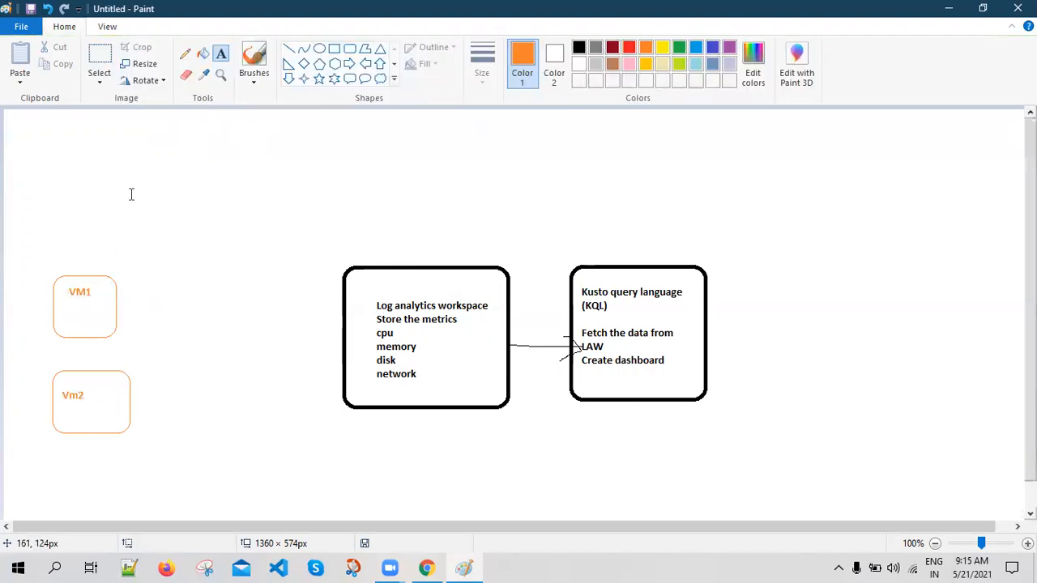
- Draw orange pencil lines from VM1 and Vm2 to the workspace box, plus a short arrow onto its upper edge
{"action": "left_click", "coordinate": [185, 53]}
{"action": "left_click_drag", "start_coordinate": [111, 299], "coordinate": [354, 332]}
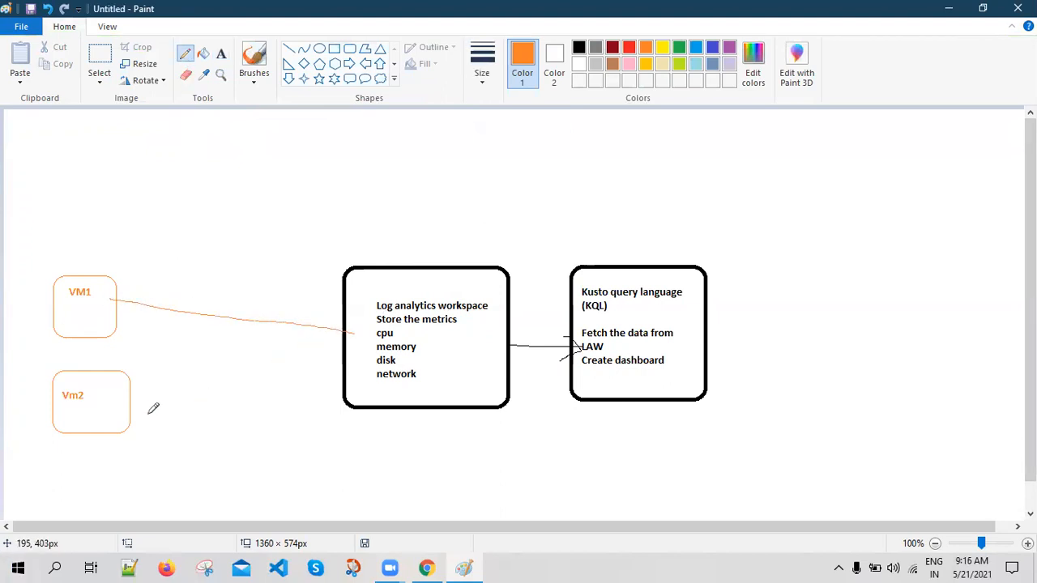
{"action": "left_click_drag", "start_coordinate": [130, 406], "coordinate": [358, 331]}
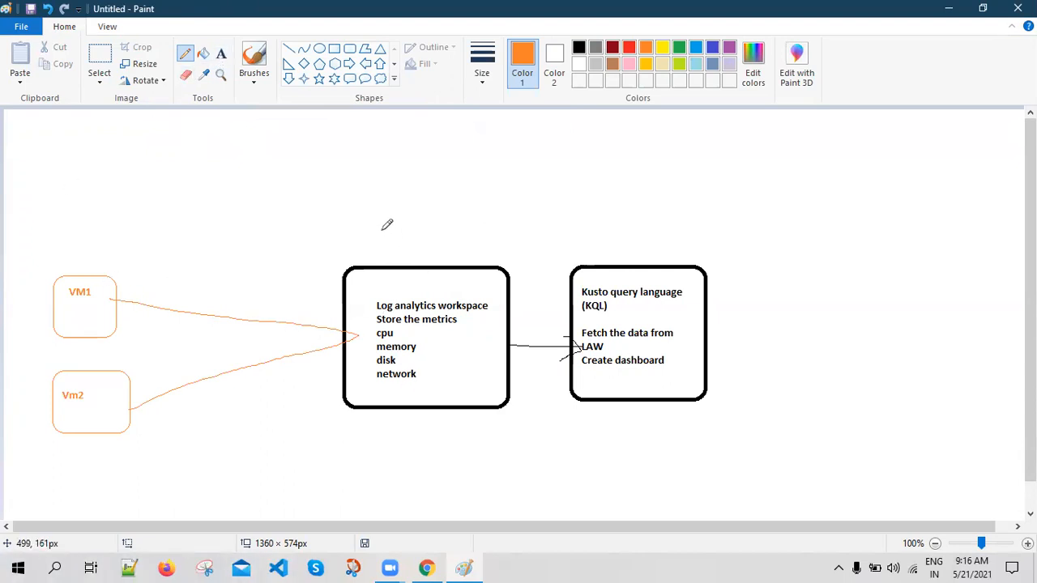
{"action": "mouse_move", "coordinate": [378, 221]}
{"action": "left_mouse_down"}
{"action": "mouse_move", "coordinate": [405, 261]}
{"action": "mouse_move", "coordinate": [394, 259]}
{"action": "mouse_move", "coordinate": [410, 253]}
{"action": "mouse_move", "coordinate": [407, 264]}
{"action": "left_mouse_up"}
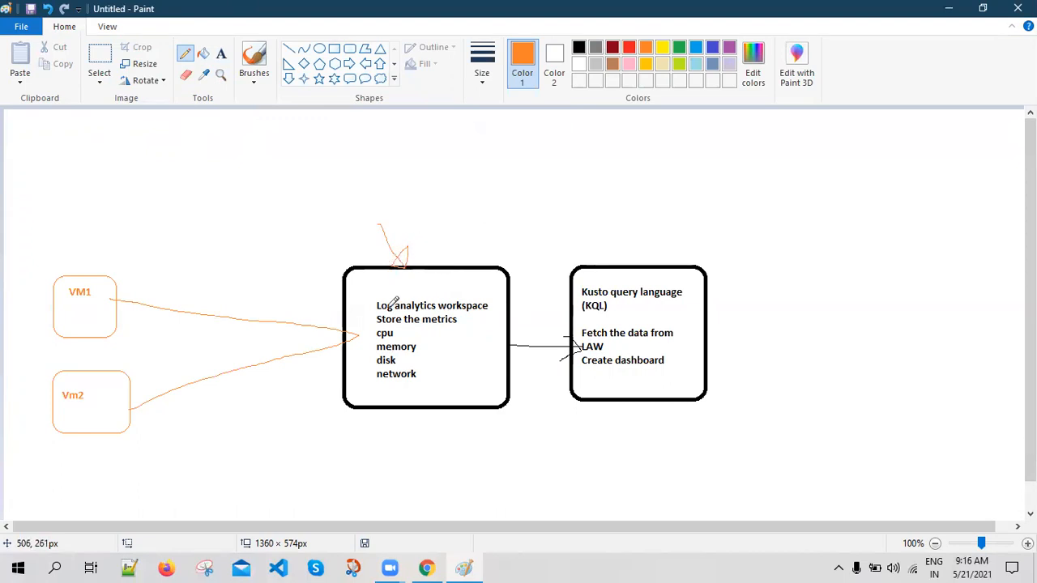
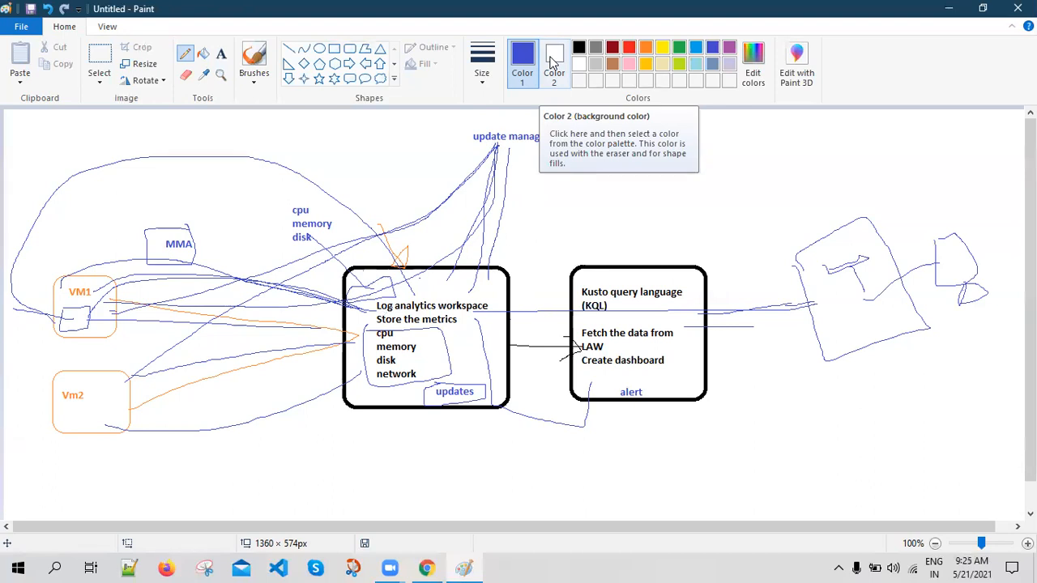
- Draw slightly thicker green pencil lines from VM1 to the workspace box and from the workspace box to the KQL box
{"action": "left_click", "coordinate": [482, 64]}
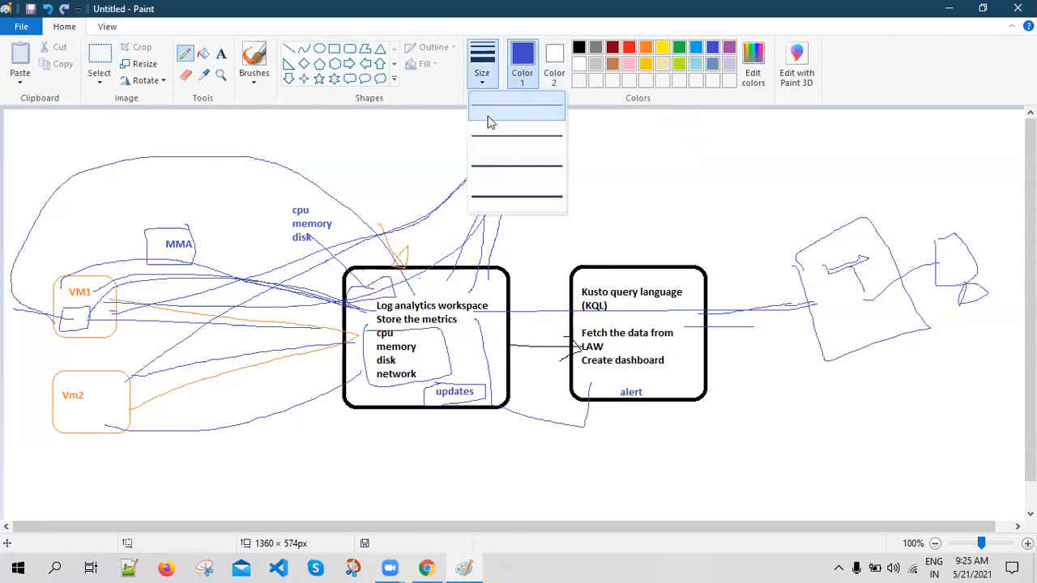
{"action": "left_click", "coordinate": [483, 132]}
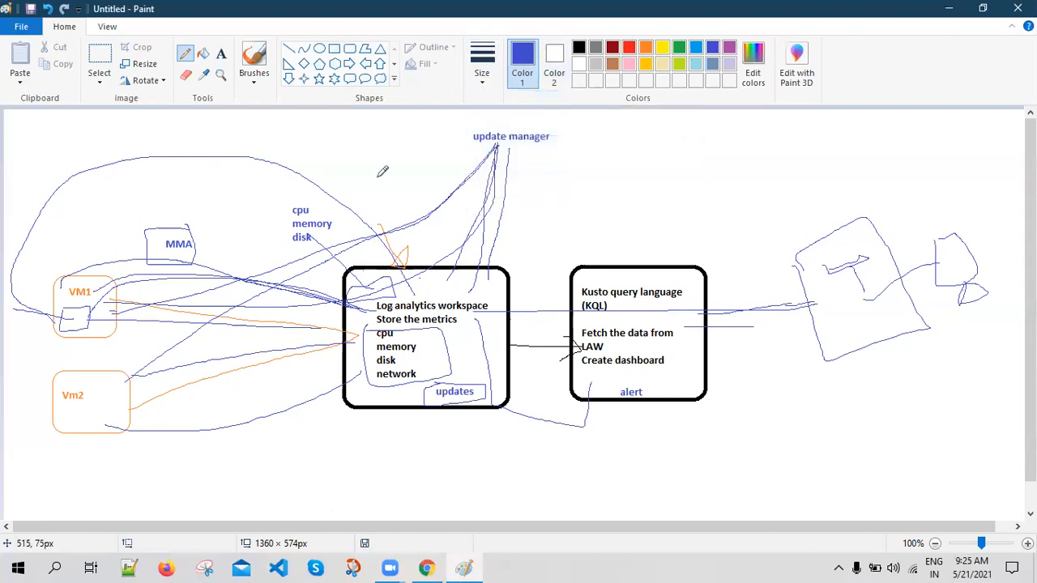
{"action": "left_click", "coordinate": [679, 53]}
{"action": "mouse_move", "coordinate": [108, 311]}
{"action": "left_mouse_down"}
{"action": "mouse_move", "coordinate": [186, 332]}
{"action": "mouse_move", "coordinate": [347, 323]}
{"action": "left_mouse_up"}
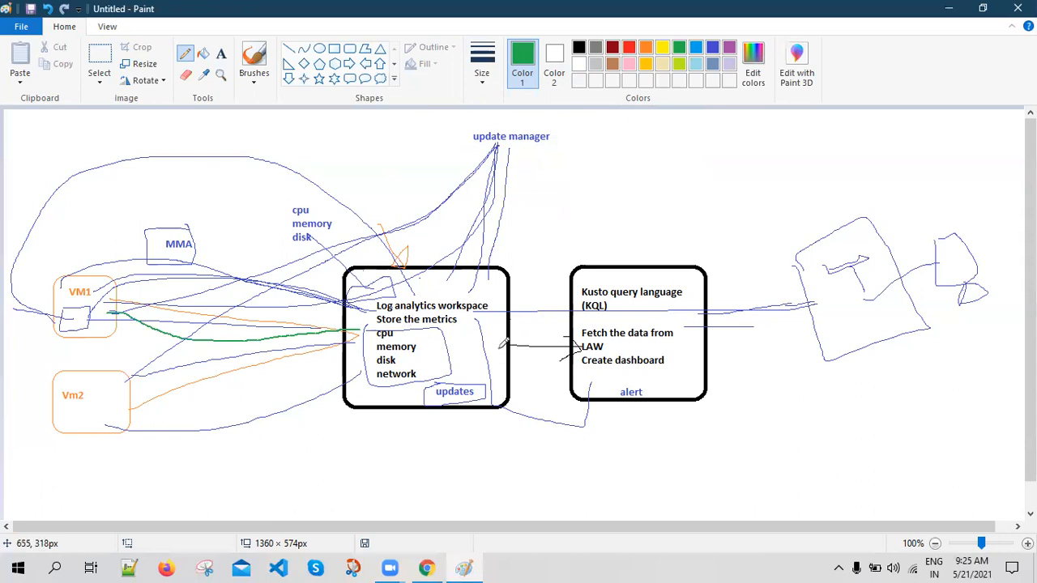
{"action": "left_click_drag", "start_coordinate": [482, 340], "coordinate": [574, 331]}
- Connect the workspace box to update manager in green, and sketch a green box with tick marks and handwritten letters beside update manager
{"action": "mouse_move", "coordinate": [448, 280]}
{"action": "left_mouse_down"}
{"action": "mouse_move", "coordinate": [508, 144]}
{"action": "mouse_move", "coordinate": [550, 185]}
{"action": "mouse_move", "coordinate": [553, 220]}
{"action": "left_mouse_up"}
{"action": "mouse_move", "coordinate": [538, 142]}
{"action": "left_mouse_down"}
{"action": "mouse_move", "coordinate": [673, 136]}
{"action": "mouse_move", "coordinate": [633, 199]}
{"action": "mouse_move", "coordinate": [550, 219]}
{"action": "left_mouse_up"}
{"action": "mouse_move", "coordinate": [541, 170]}
{"action": "left_mouse_down"}
{"action": "mouse_move", "coordinate": [554, 169]}
{"action": "mouse_move", "coordinate": [559, 199]}
{"action": "mouse_move", "coordinate": [566, 161]}
{"action": "mouse_move", "coordinate": [585, 163]}
{"action": "left_mouse_up"}
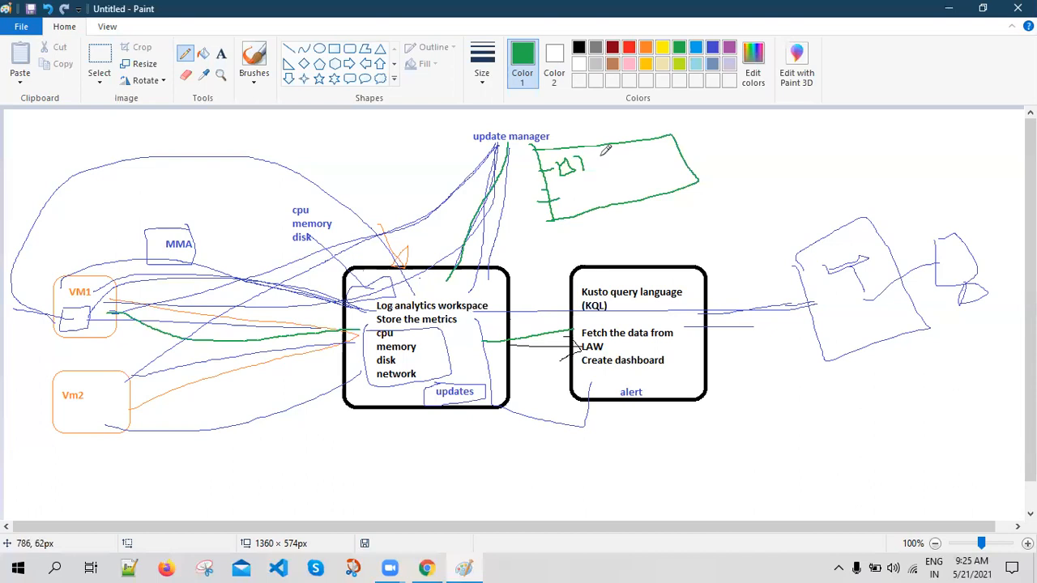
{"action": "mouse_move", "coordinate": [581, 154]}
{"action": "left_mouse_down"}
{"action": "mouse_move", "coordinate": [602, 148]}
{"action": "mouse_move", "coordinate": [581, 168]}
{"action": "left_mouse_up"}
{"action": "left_click_drag", "start_coordinate": [662, 142], "coordinate": [709, 135]}
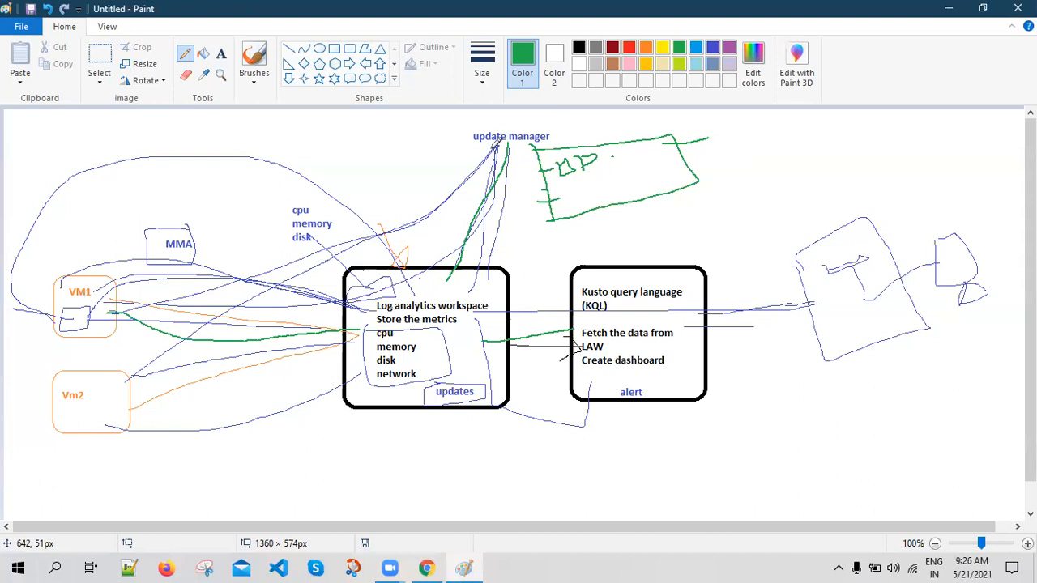
- Enclose the update manager label in a red rounded rectangle and add the red text "AA" beside it
{"action": "left_click", "coordinate": [628, 47]}
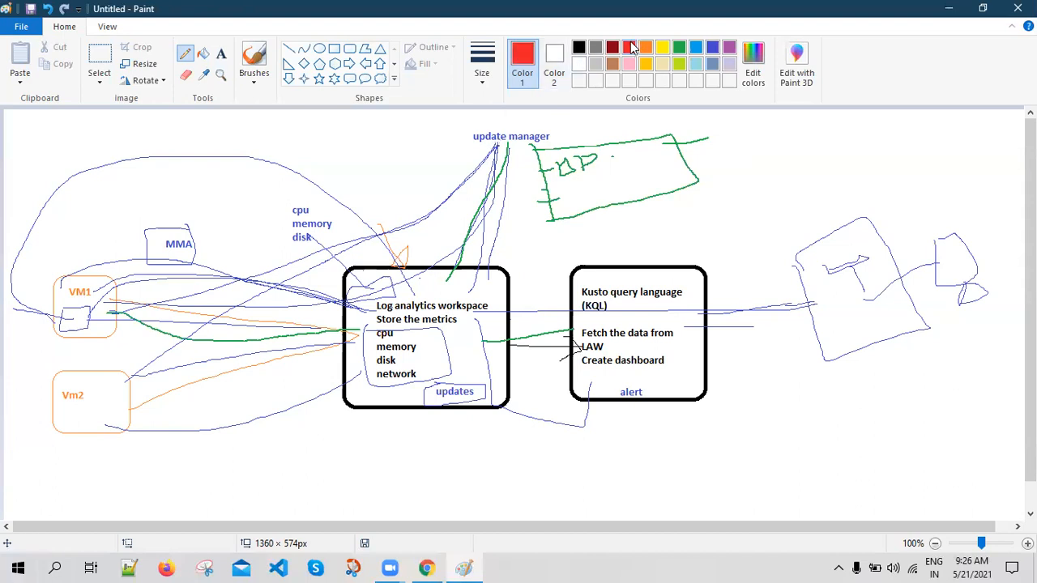
{"action": "left_click", "coordinate": [349, 48]}
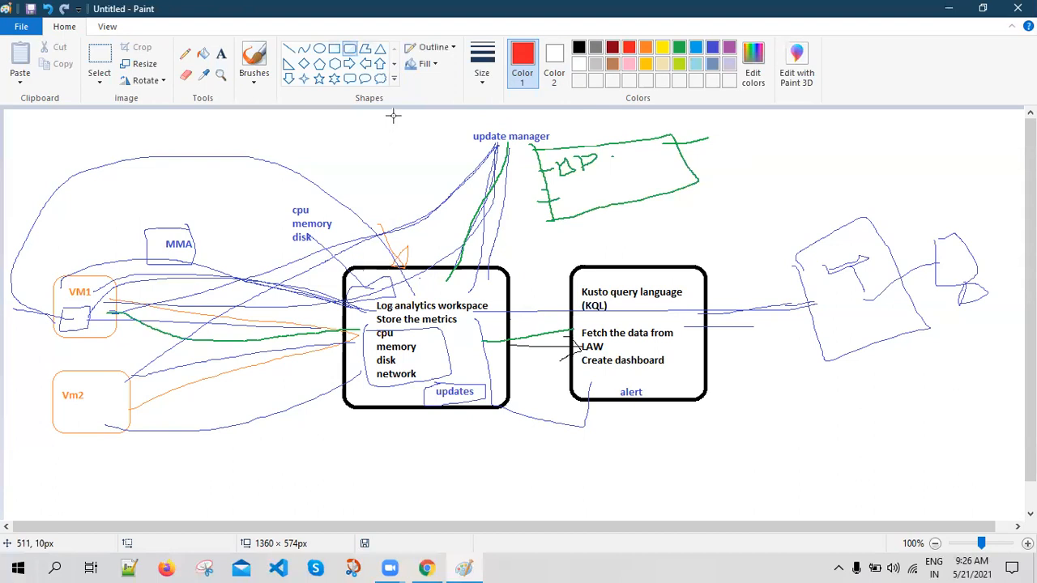
{"action": "left_click_drag", "start_coordinate": [413, 116], "coordinate": [565, 150]}
{"action": "left_click", "coordinate": [221, 54]}
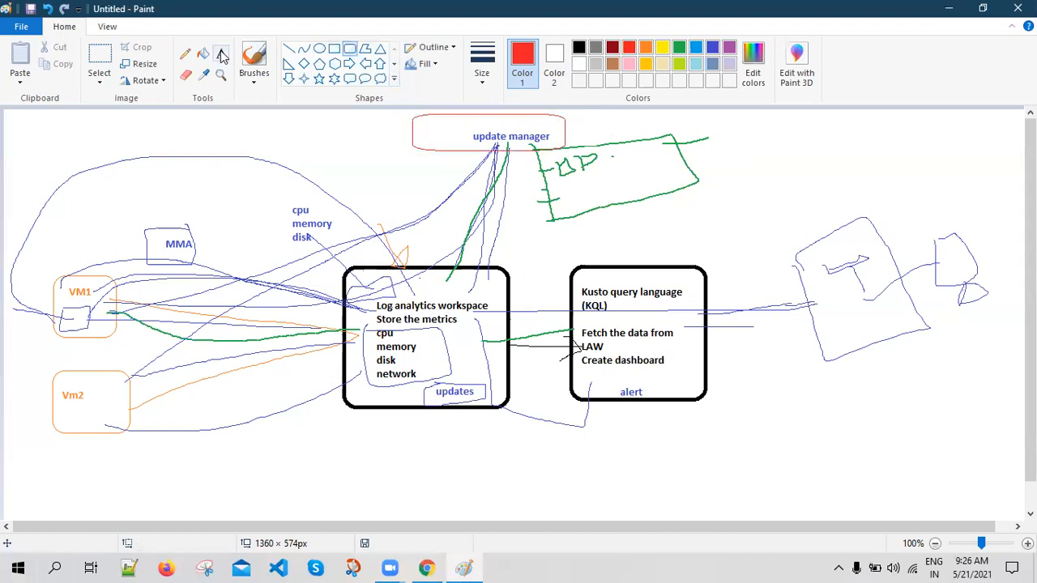
{"action": "left_click", "coordinate": [364, 123]}
{"action": "type", "text": "AA"}
{"action": "left_click", "coordinate": [414, 171]}
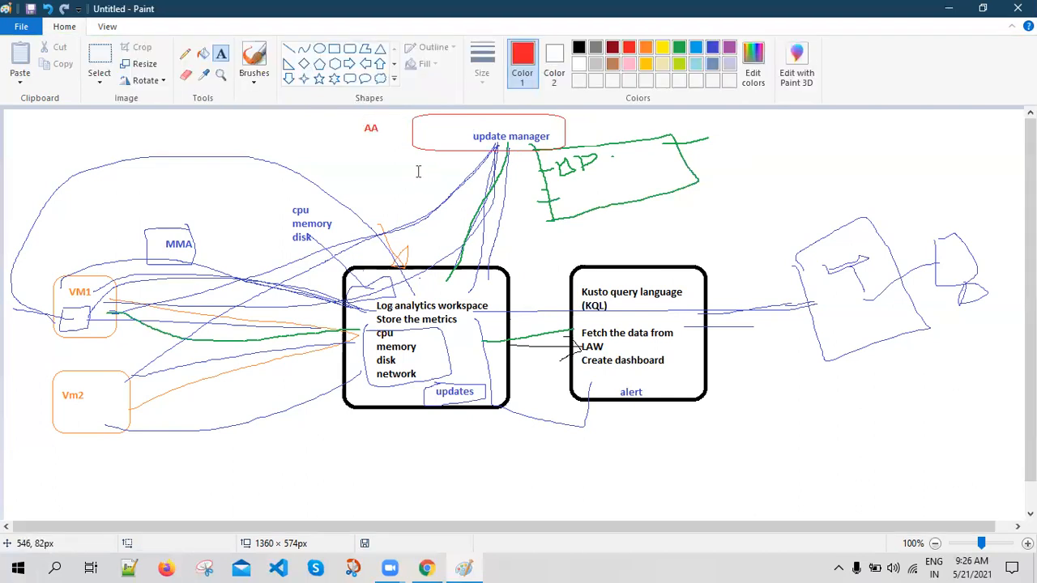
- Outline AA in red pencil and draw red lines linking AA, update manager and the Log analytics workspace box
{"action": "left_click", "coordinate": [184, 54]}
{"action": "left_click_drag", "start_coordinate": [443, 294], "coordinate": [501, 178]}
{"action": "mouse_move", "coordinate": [448, 274]}
{"action": "left_mouse_down"}
{"action": "mouse_move", "coordinate": [364, 123]}
{"action": "mouse_move", "coordinate": [388, 128]}
{"action": "mouse_move", "coordinate": [339, 145]}
{"action": "mouse_move", "coordinate": [389, 127]}
{"action": "mouse_move", "coordinate": [434, 133]}
{"action": "left_mouse_up"}
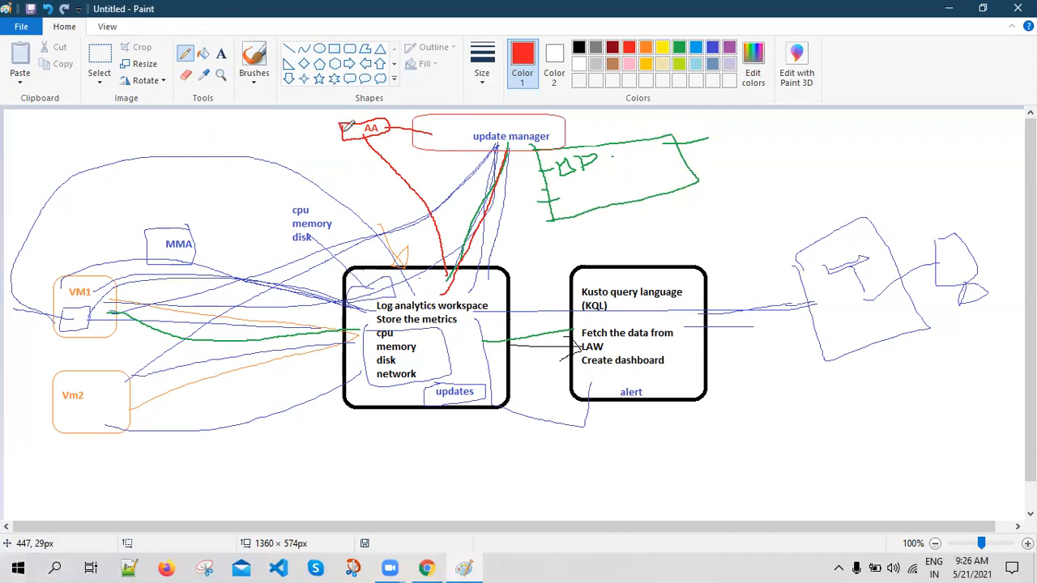
{"action": "mouse_move", "coordinate": [386, 127]}
{"action": "left_mouse_down"}
{"action": "mouse_move", "coordinate": [481, 154]}
{"action": "mouse_move", "coordinate": [458, 266]}
{"action": "left_mouse_up"}
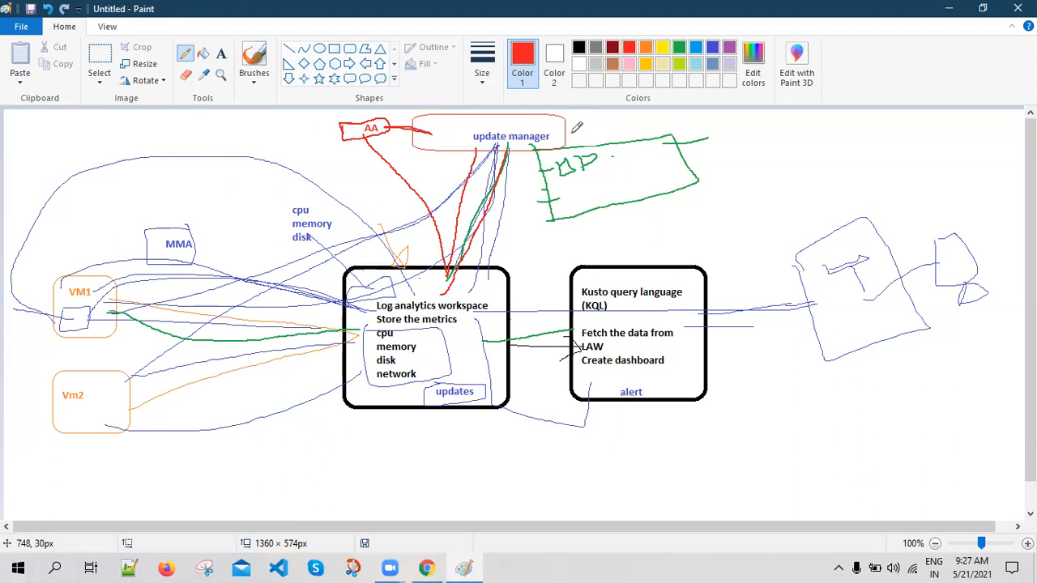
- Draw a red line out from update manager and start a note at its end with the lines "schedule" and "add vm"
{"action": "left_click_drag", "start_coordinate": [570, 126], "coordinate": [752, 126]}
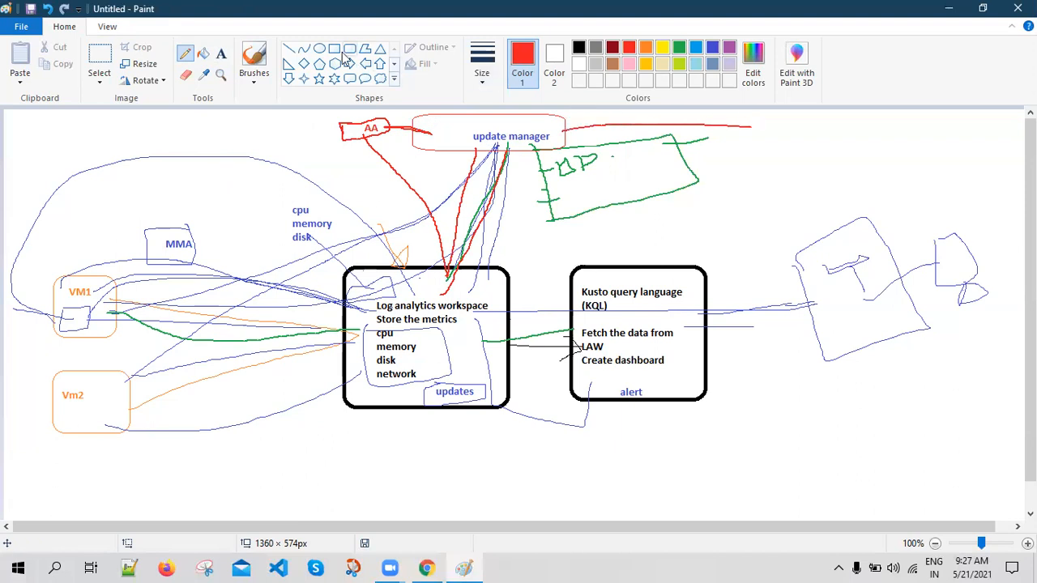
{"action": "left_click", "coordinate": [220, 53]}
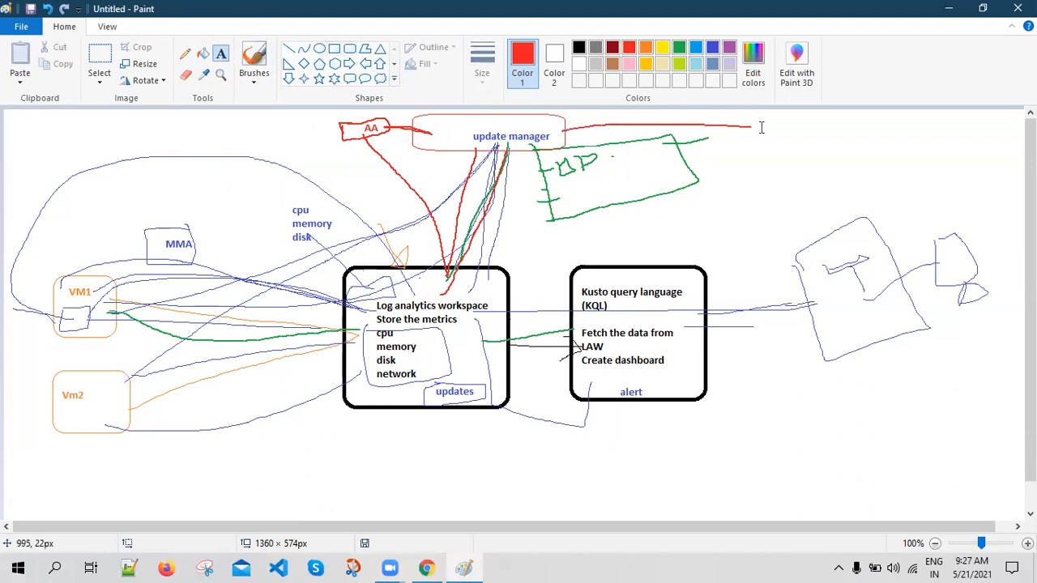
{"action": "left_click", "coordinate": [760, 119]}
{"action": "type", "text": "schedule"}
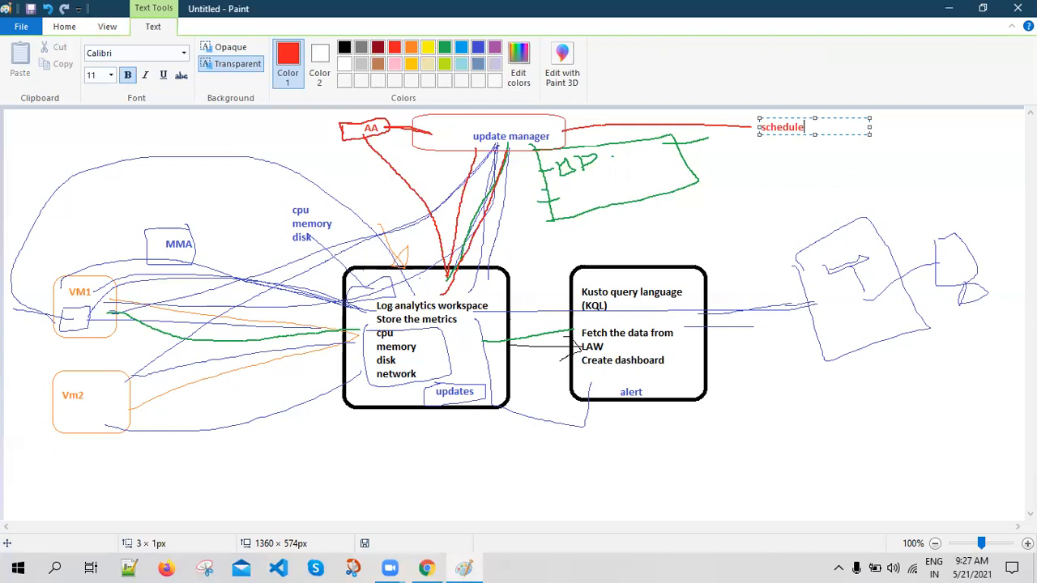
{"action": "key", "text": "Return"}
{"action": "type", "text": "add vm"}
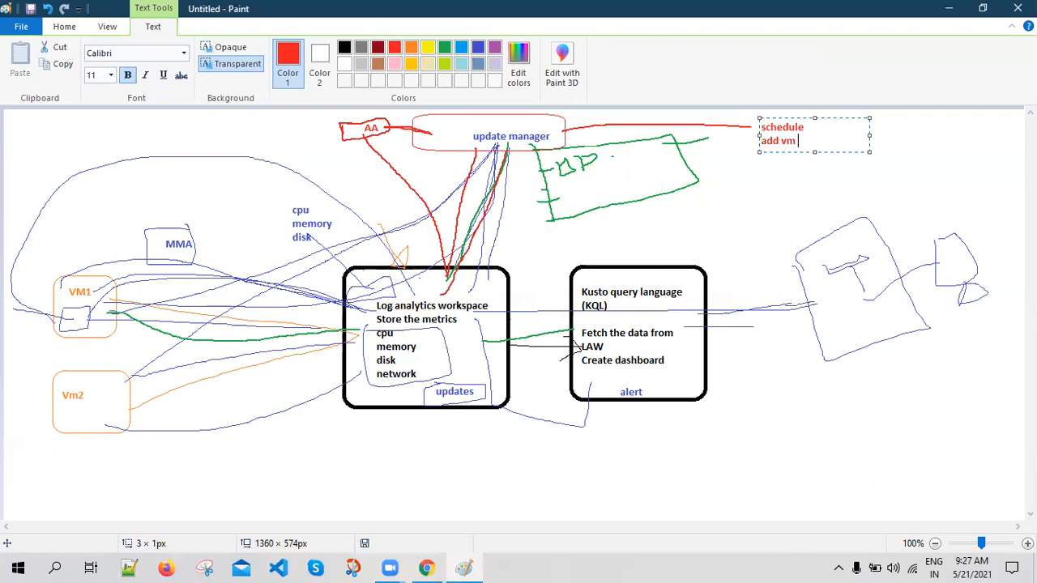
- Add a blank line and the line "mom -120" to the schedule note
{"action": "key", "text": "Return"}
{"action": "key", "text": "Return"}
{"action": "type", "text": "1"}
{"action": "key", "text": "BackSpace"}
{"action": "type", "text": "morn"}
{"action": "type", "text": "-120"}
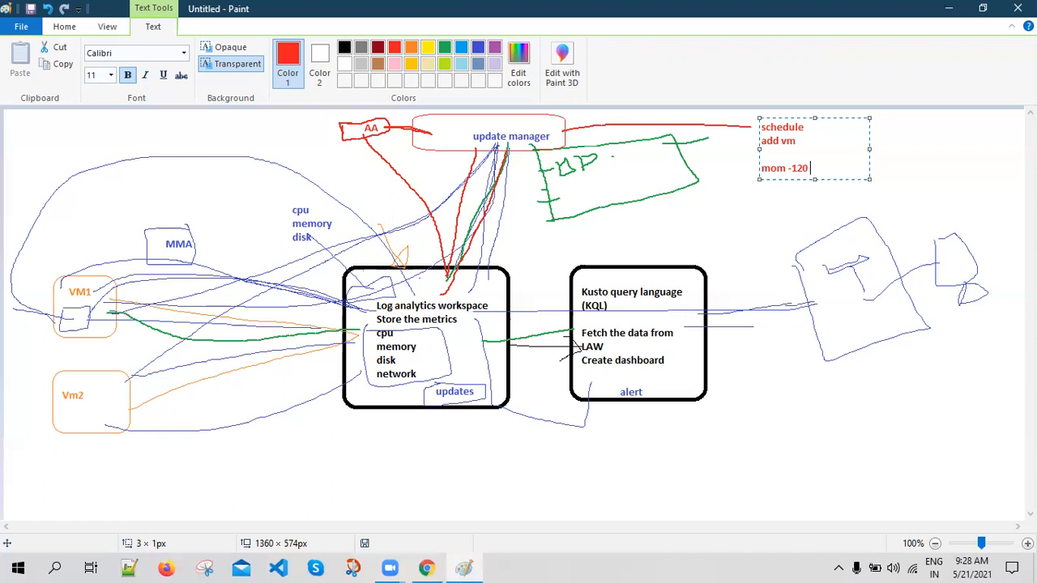
- Add the entries "before patching - stop db" and "after patching - start db" to the note, each preceded by a blank line
{"action": "key", "text": "Return"}
{"action": "key", "text": "Return"}
{"action": "type", "text": "before patching"}
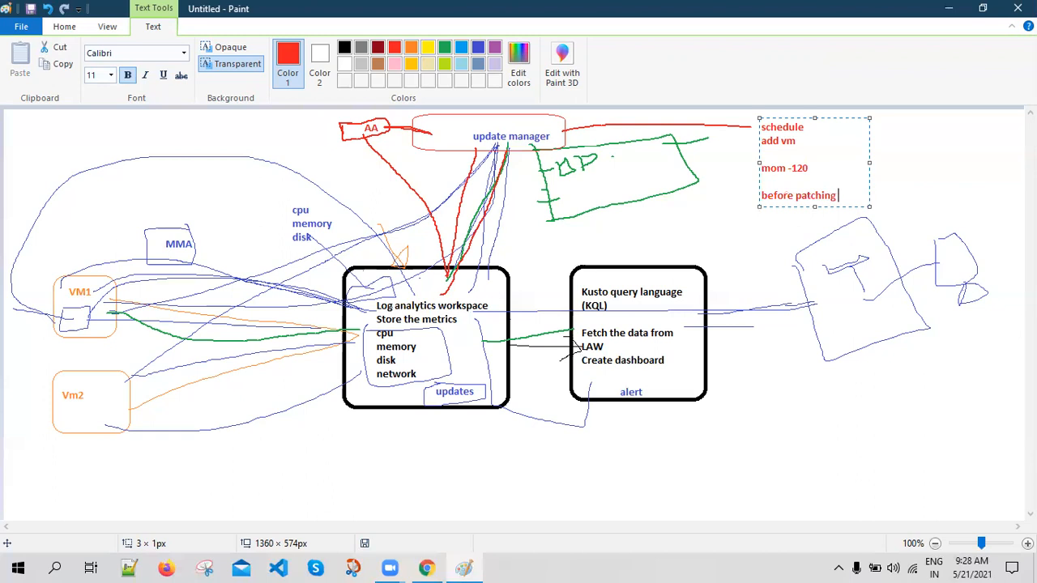
{"action": "type", "text": " - stop db"}
{"action": "key", "text": "Return"}
{"action": "key", "text": "Return"}
{"action": "type", "text": "after patc"}
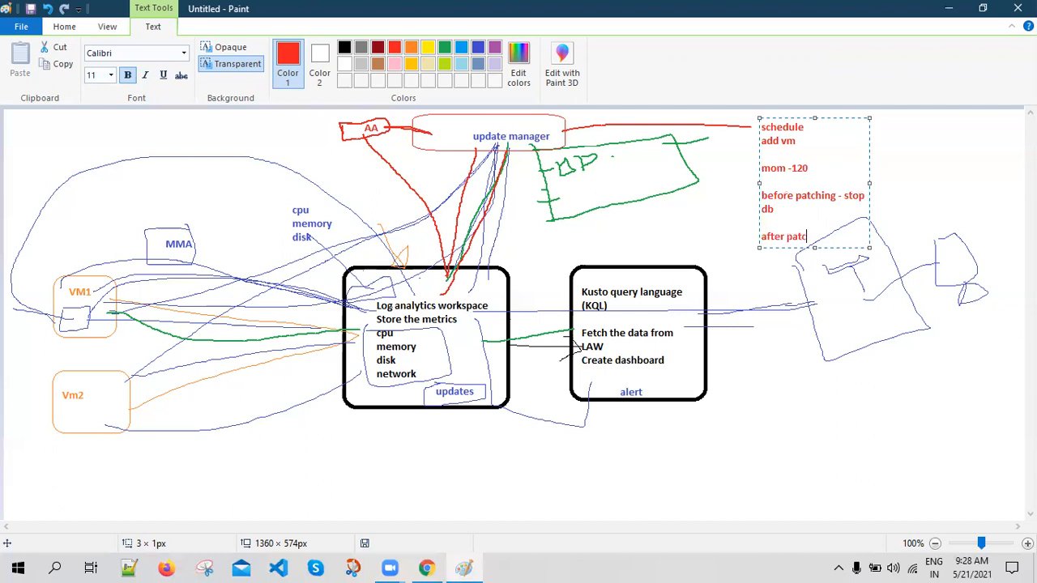
{"action": "type", "text": "hing - start db"}
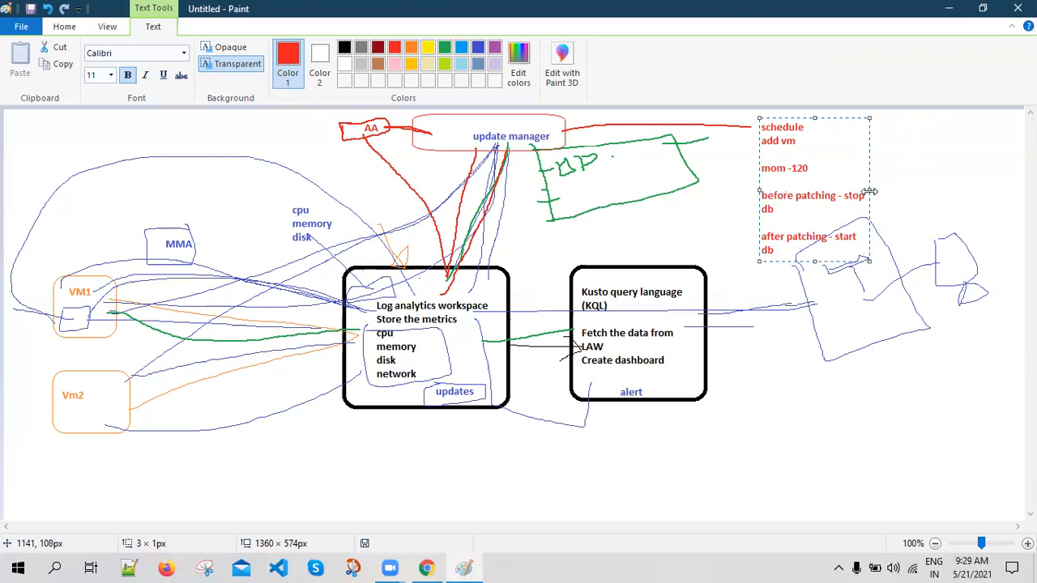
- Widen the note, append "- pre scipr" and "- post script" to the patching lines, and remove the blank line between them
{"action": "left_click_drag", "start_coordinate": [869, 191], "coordinate": [947, 191]}
{"action": "left_click", "coordinate": [899, 200]}
{"action": "type", "text": "- pre"}
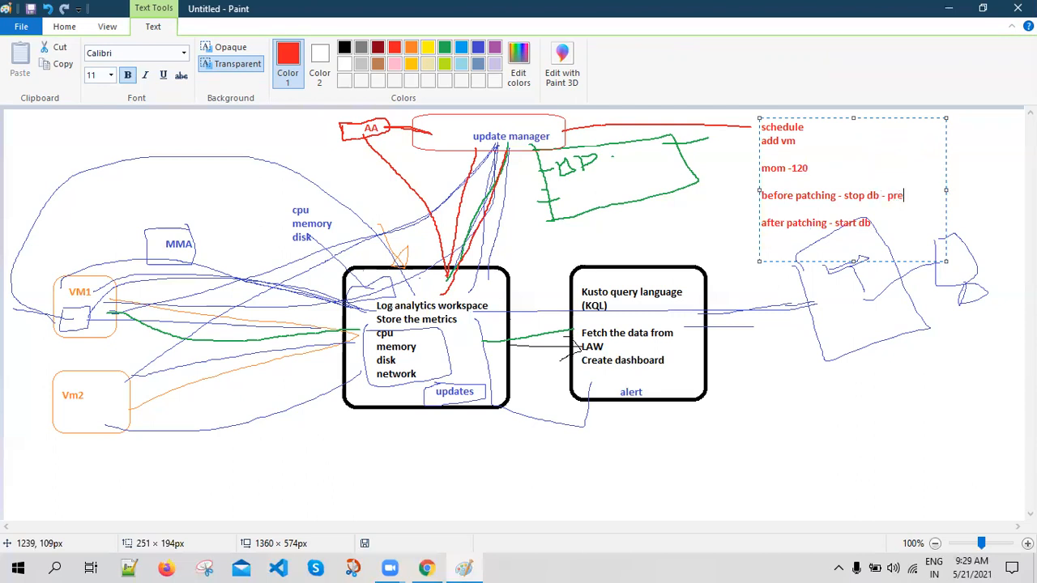
{"action": "type", "text": " scip"}
{"action": "type", "text": "r"}
{"action": "type", "text": " -"}
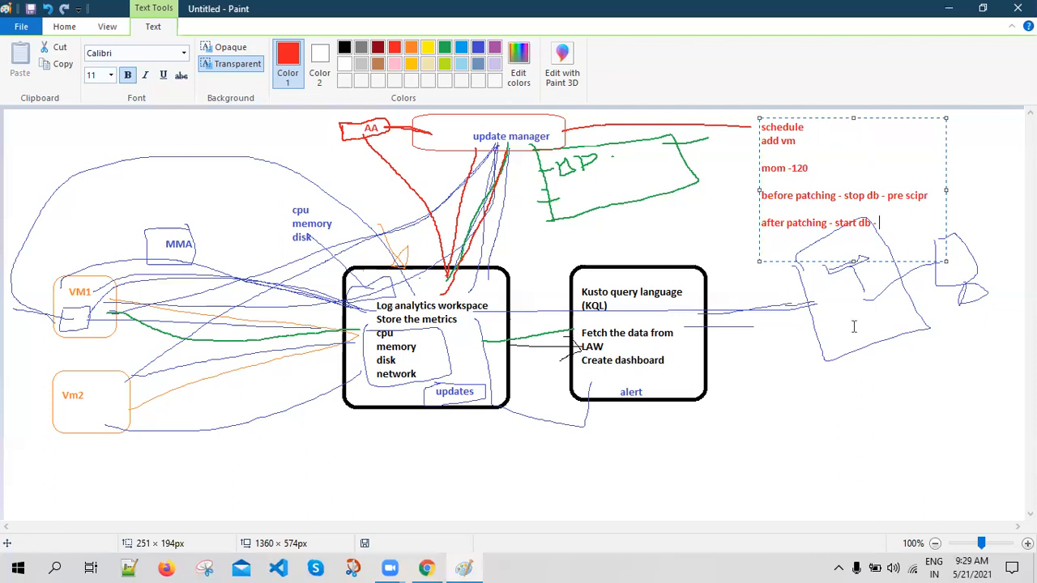
{"action": "type", "text": "post script"}
{"action": "left_click", "coordinate": [910, 209]}
{"action": "key", "text": "Delete"}
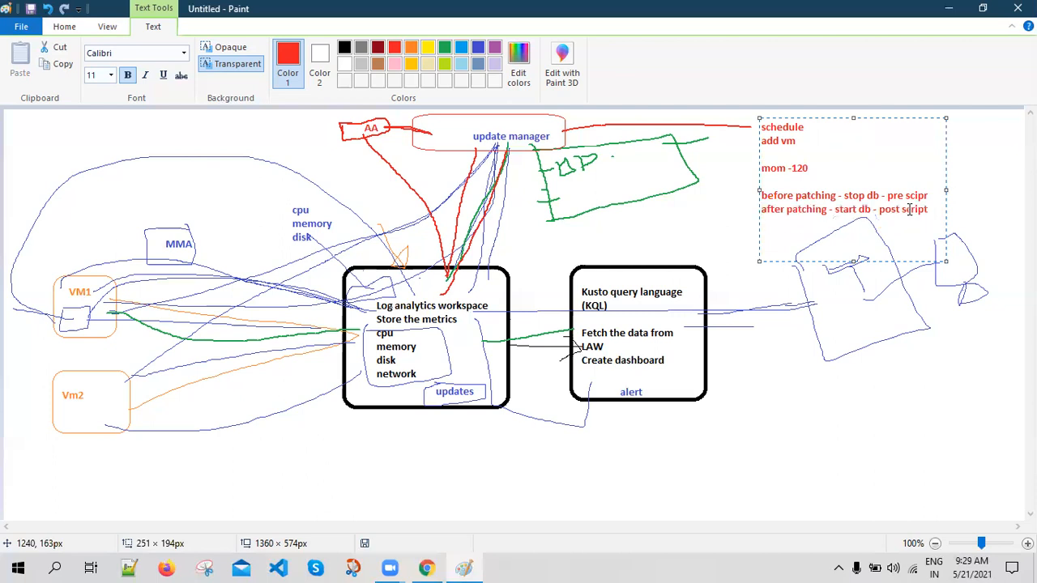
{"action": "left_click", "coordinate": [826, 223]}
{"action": "left_click", "coordinate": [259, 283]}
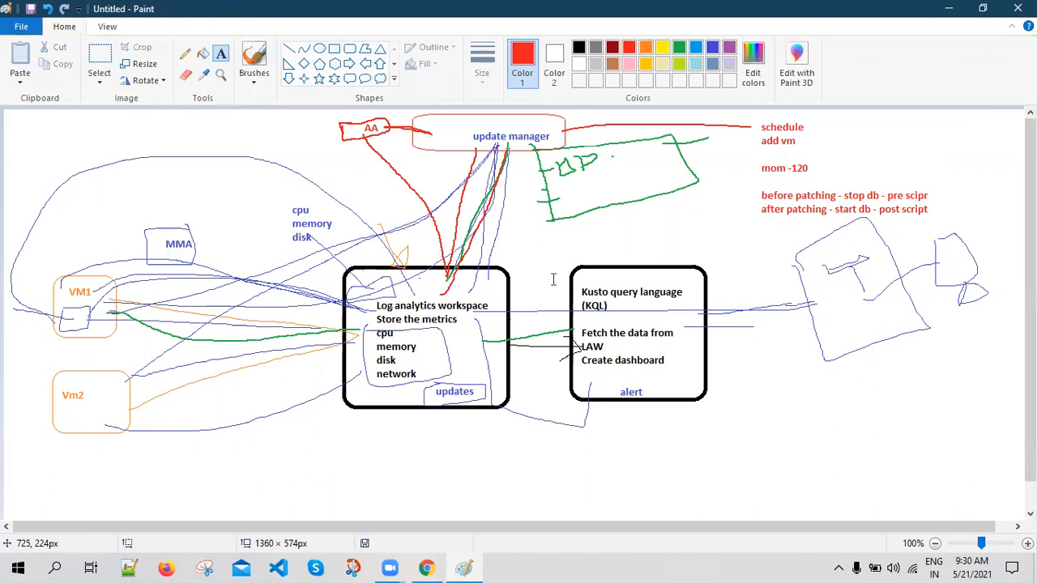
- Draw red pencil lines from VM1 into the workspace box, and from there through update manager to the schedule note
{"action": "left_click", "coordinate": [184, 53]}
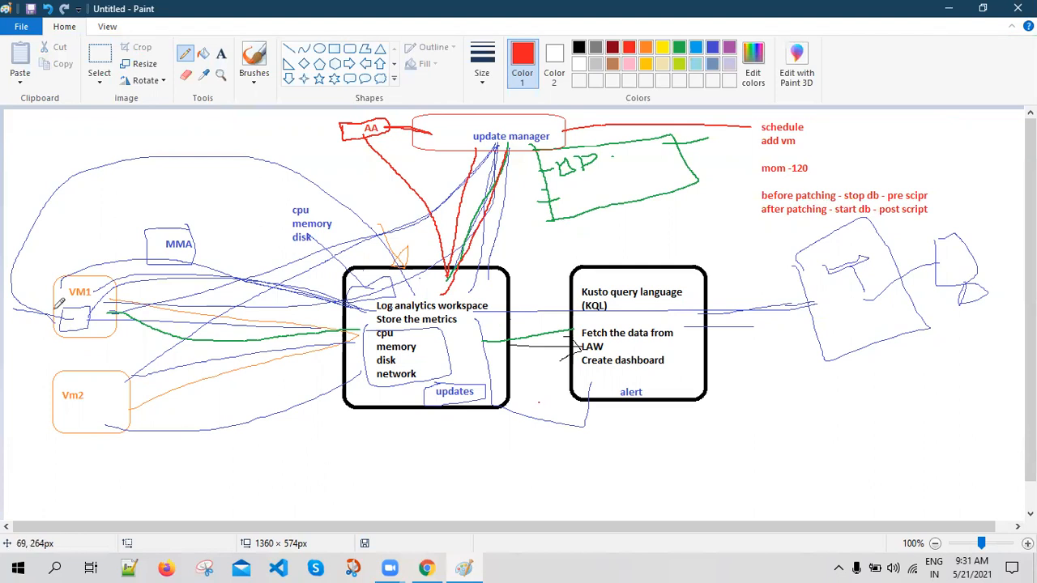
{"action": "left_click_drag", "start_coordinate": [91, 306], "coordinate": [122, 307]}
{"action": "mouse_move", "coordinate": [95, 305]}
{"action": "left_mouse_down"}
{"action": "mouse_move", "coordinate": [155, 305]}
{"action": "mouse_move", "coordinate": [339, 350]}
{"action": "left_mouse_up"}
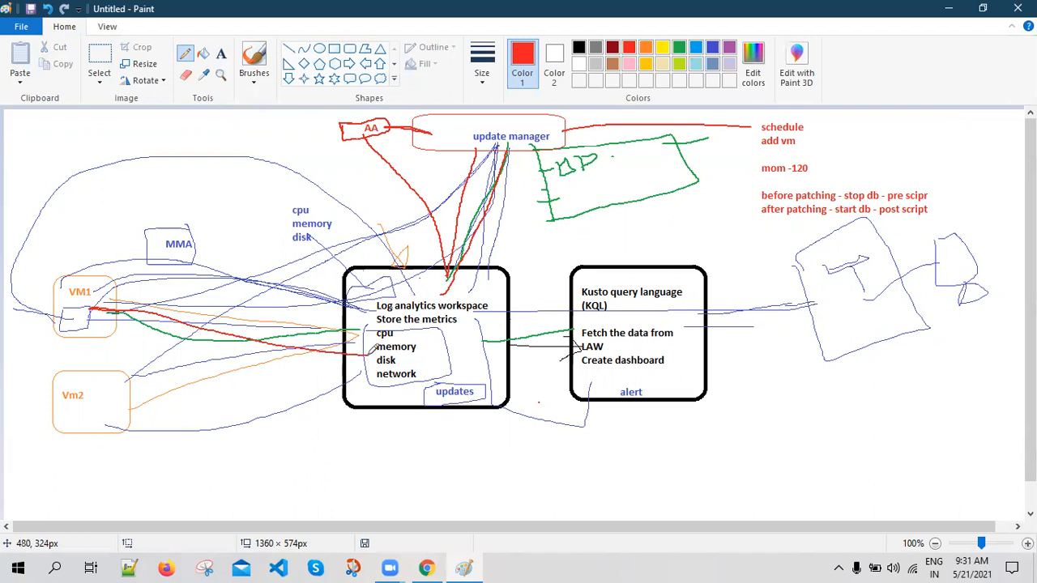
{"action": "mouse_move", "coordinate": [450, 332]}
{"action": "left_mouse_down"}
{"action": "mouse_move", "coordinate": [482, 207]}
{"action": "mouse_move", "coordinate": [567, 153]}
{"action": "mouse_move", "coordinate": [562, 128]}
{"action": "mouse_move", "coordinate": [685, 112]}
{"action": "mouse_move", "coordinate": [753, 123]}
{"action": "left_mouse_up"}
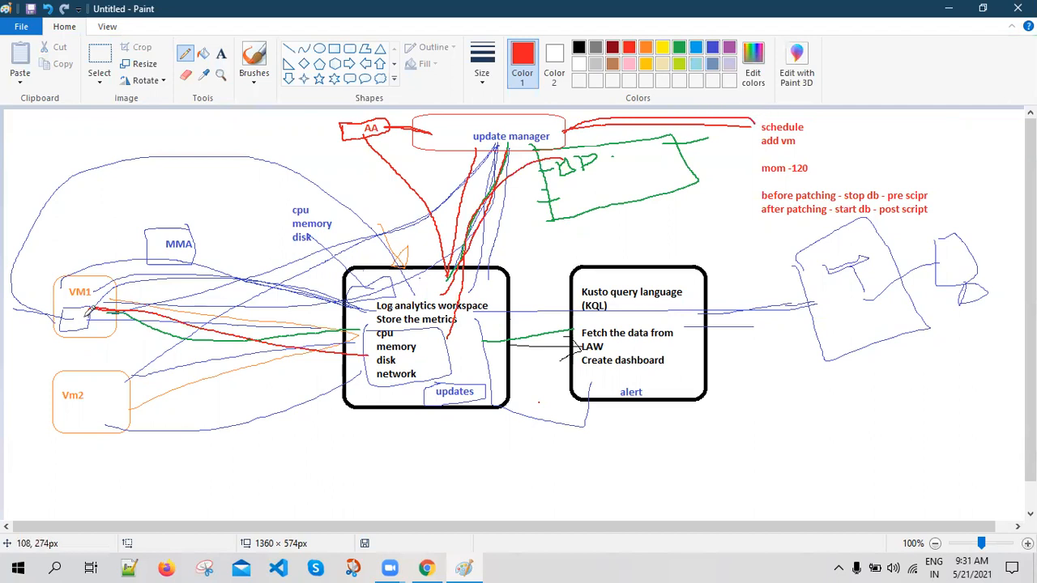
- Mark the small agent box inside VM1, draw a red stroke across VM1's edge, and add more red lines to the workspace box
{"action": "left_click_drag", "start_coordinate": [77, 319], "coordinate": [72, 319]}
{"action": "left_click_drag", "start_coordinate": [113, 275], "coordinate": [123, 328]}
{"action": "left_click_drag", "start_coordinate": [100, 311], "coordinate": [453, 342]}
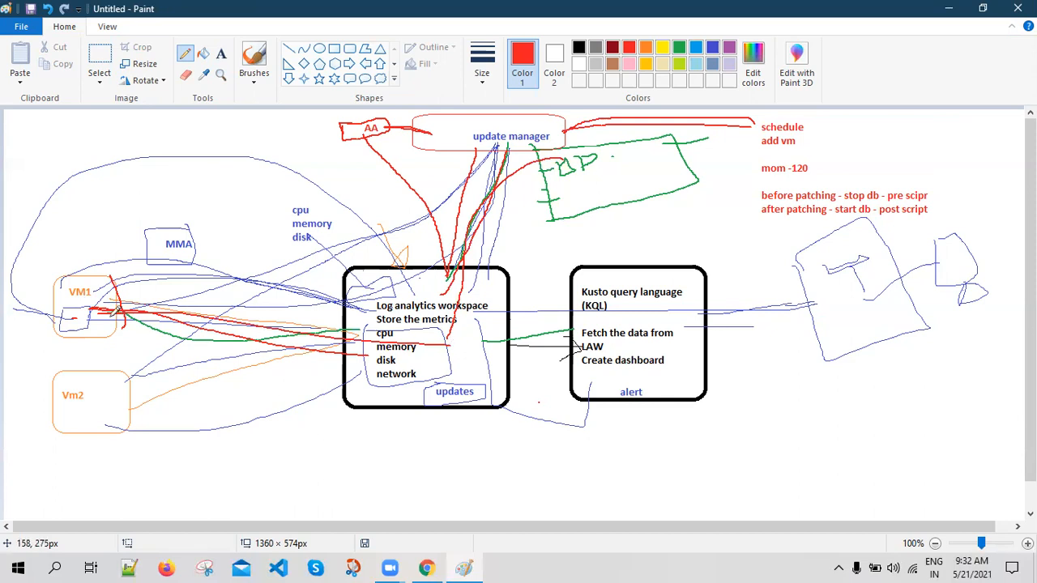
{"action": "left_click_drag", "start_coordinate": [87, 308], "coordinate": [351, 328]}
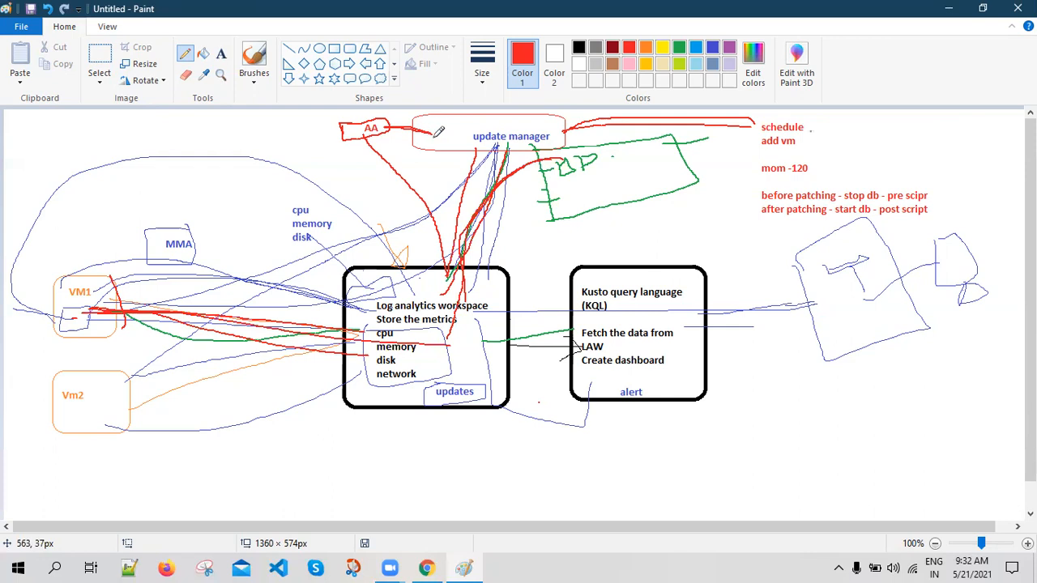
- Draw red pencil lines linking AA, VM1's agent box, a small box at the far upper left, update manager and the workspace
{"action": "mouse_move", "coordinate": [381, 128]}
{"action": "left_mouse_down"}
{"action": "mouse_move", "coordinate": [188, 142]}
{"action": "mouse_move", "coordinate": [82, 195]}
{"action": "mouse_move", "coordinate": [62, 285]}
{"action": "left_mouse_up"}
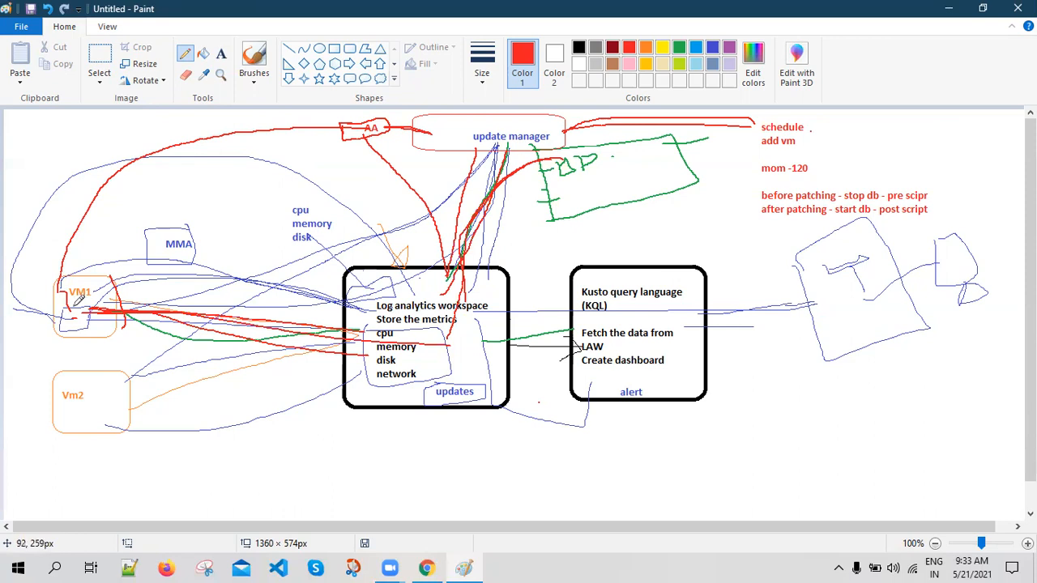
{"action": "mouse_move", "coordinate": [65, 313]}
{"action": "left_mouse_down"}
{"action": "mouse_move", "coordinate": [48, 302]}
{"action": "mouse_move", "coordinate": [16, 162]}
{"action": "mouse_move", "coordinate": [21, 178]}
{"action": "mouse_move", "coordinate": [37, 181]}
{"action": "mouse_move", "coordinate": [38, 170]}
{"action": "mouse_move", "coordinate": [31, 157]}
{"action": "mouse_move", "coordinate": [18, 161]}
{"action": "left_mouse_up"}
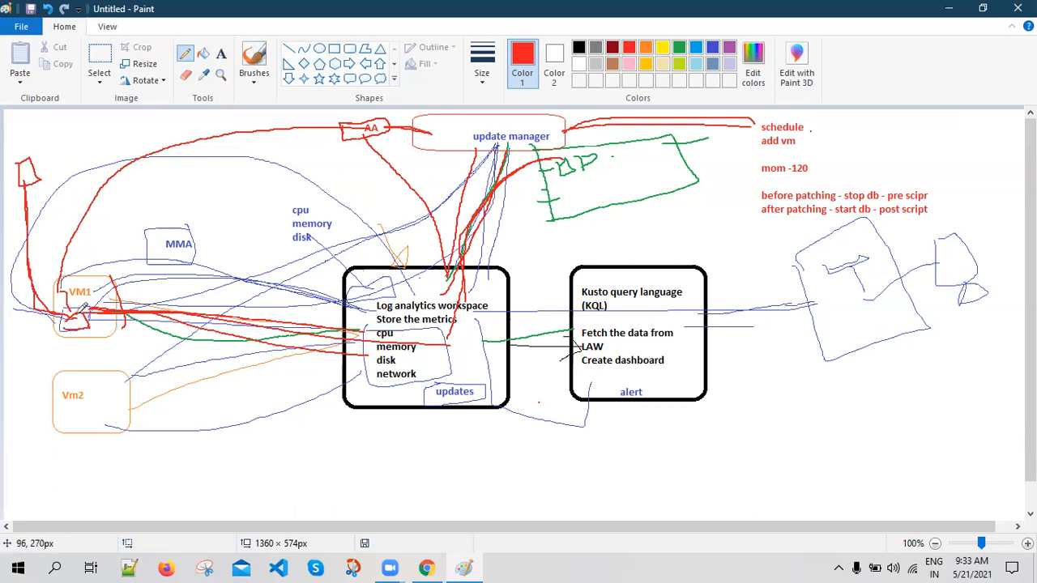
{"action": "mouse_move", "coordinate": [78, 314]}
{"action": "left_mouse_down"}
{"action": "mouse_move", "coordinate": [58, 304]}
{"action": "mouse_move", "coordinate": [47, 246]}
{"action": "mouse_move", "coordinate": [106, 168]}
{"action": "mouse_move", "coordinate": [312, 134]}
{"action": "mouse_move", "coordinate": [435, 129]}
{"action": "left_mouse_up"}
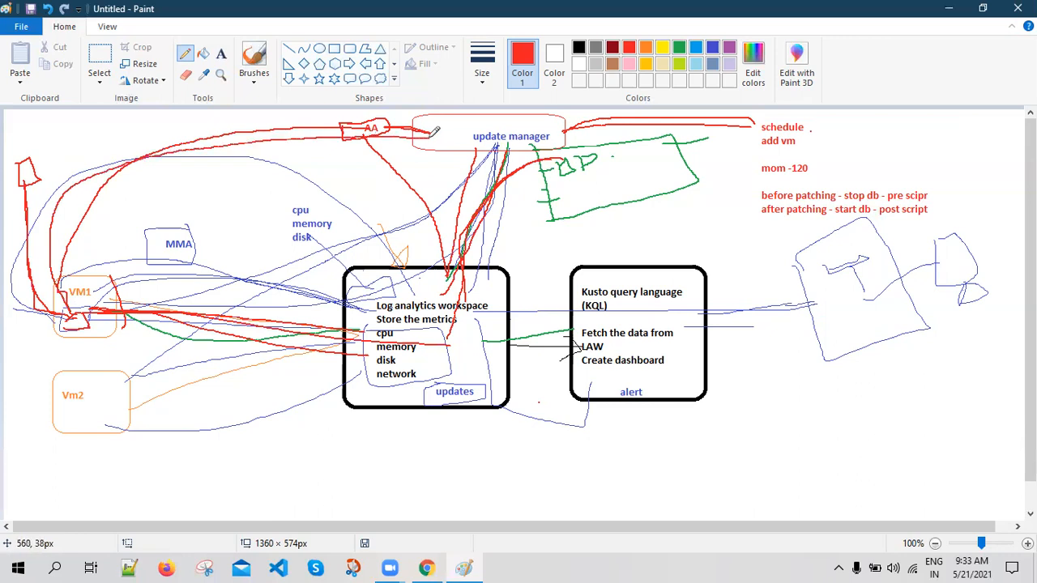
{"action": "left_click_drag", "start_coordinate": [74, 321], "coordinate": [401, 328]}
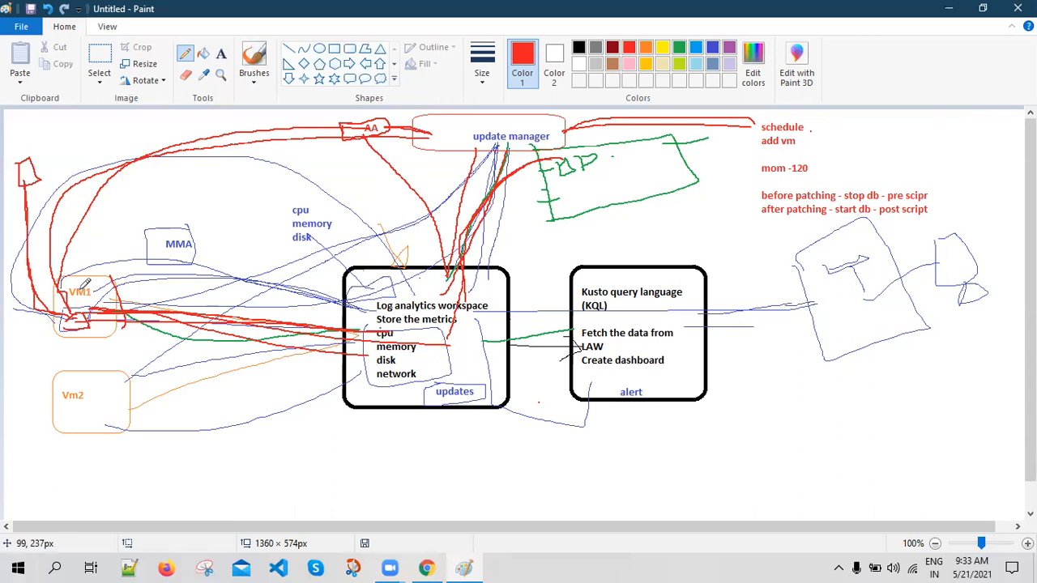
- Draw a purple line from AA down toward VM1 and add the purple text label "hybrid worker agent" above MMA
{"action": "left_click", "coordinate": [729, 47]}
{"action": "mouse_move", "coordinate": [373, 128]}
{"action": "left_mouse_down"}
{"action": "mouse_move", "coordinate": [293, 113]}
{"action": "mouse_move", "coordinate": [191, 122]}
{"action": "mouse_move", "coordinate": [132, 162]}
{"action": "mouse_move", "coordinate": [98, 293]}
{"action": "mouse_move", "coordinate": [129, 222]}
{"action": "left_mouse_up"}
{"action": "left_click", "coordinate": [221, 53]}
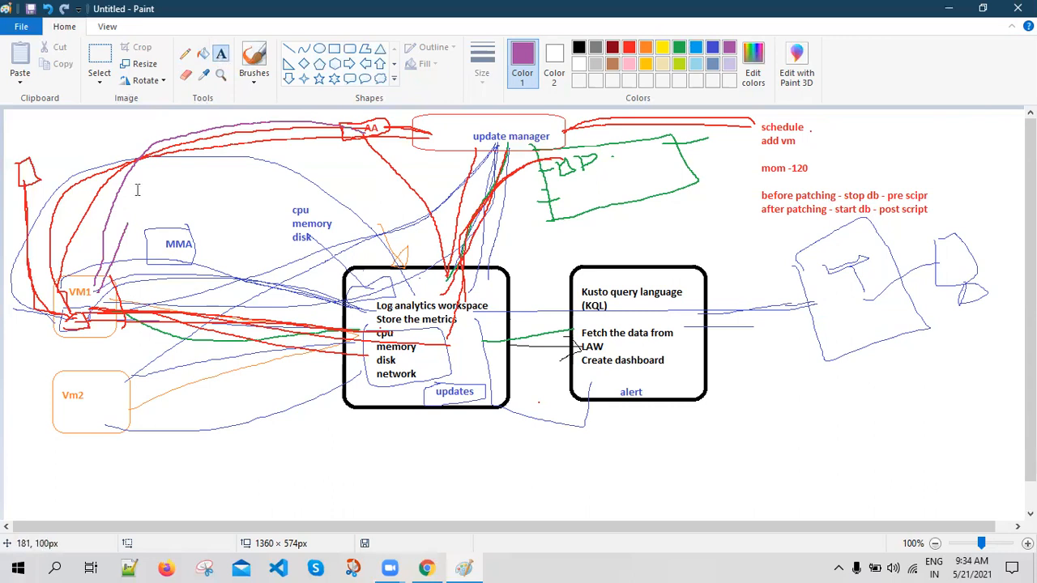
{"action": "left_click", "coordinate": [136, 195]}
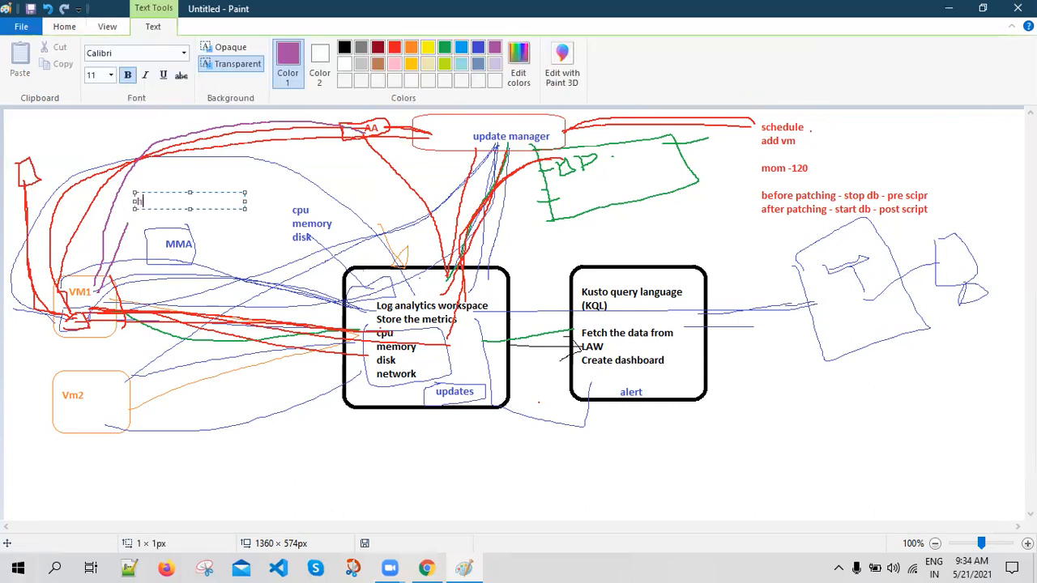
{"action": "type", "text": "hybrid worker"}
{"action": "type", "text": "agent"}
{"action": "key", "text": "BackSpace"}
{"action": "key", "text": "BackSpace"}
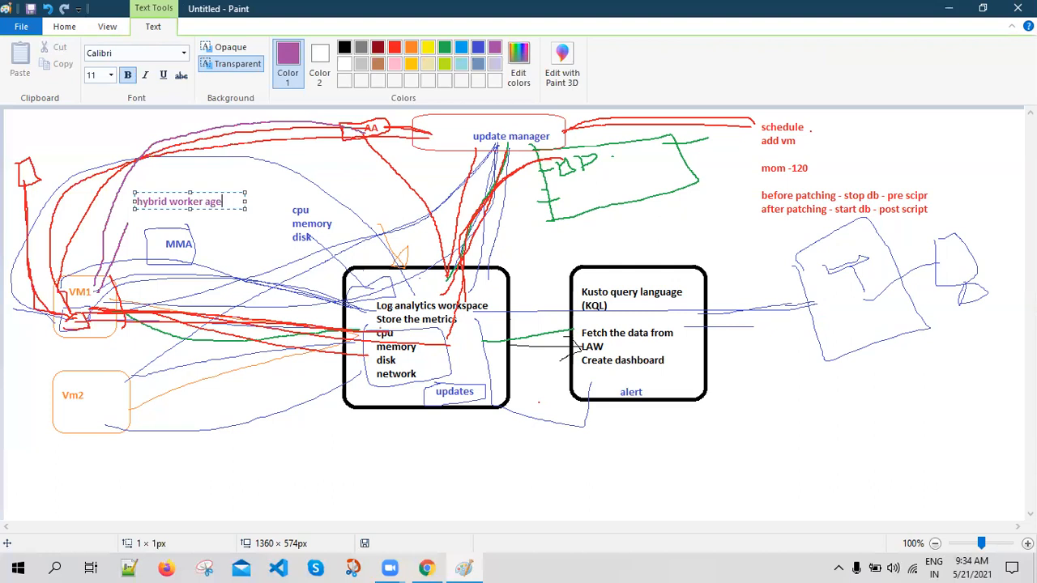
{"action": "type", "text": "nt"}
{"action": "left_click", "coordinate": [106, 298]}
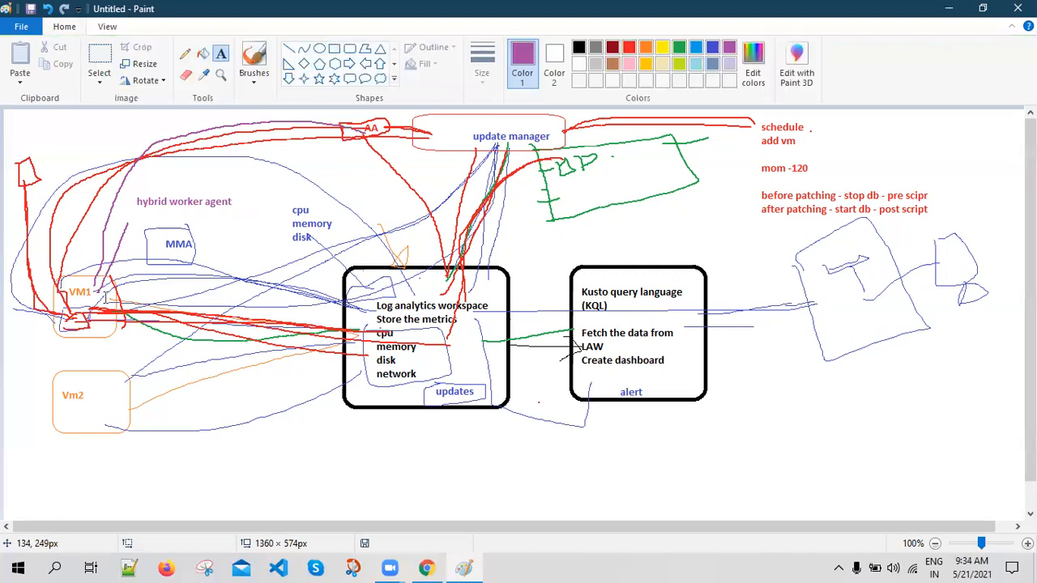
- Draw purple pencil lines from the hybrid worker agent label to VM1 and from VM1's agent box into the workspace box
{"action": "left_click", "coordinate": [86, 282]}
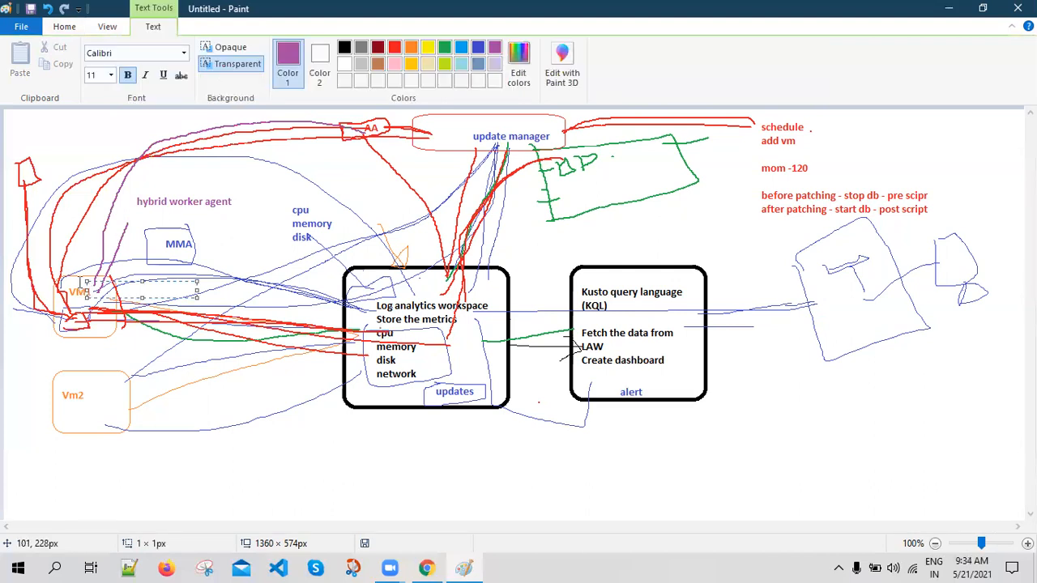
{"action": "left_click", "coordinate": [77, 312]}
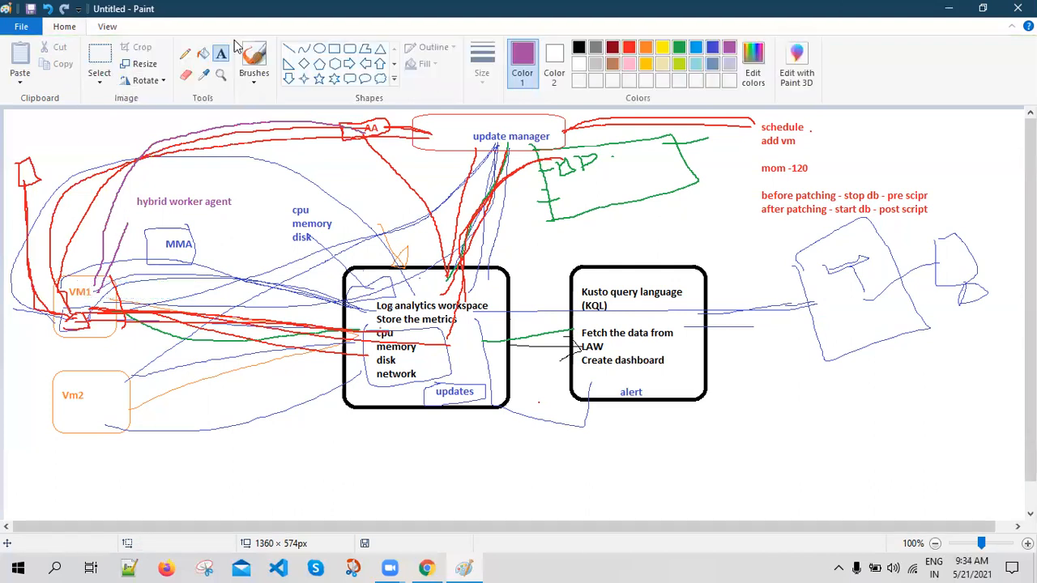
{"action": "left_click", "coordinate": [185, 53]}
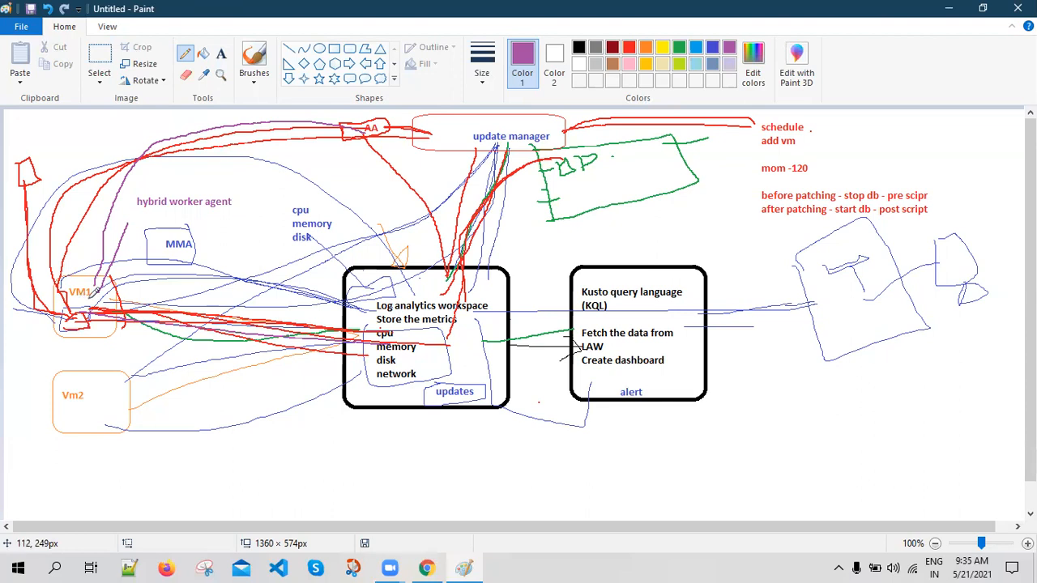
{"action": "mouse_move", "coordinate": [167, 199]}
{"action": "left_mouse_down"}
{"action": "mouse_move", "coordinate": [127, 219]}
{"action": "mouse_move", "coordinate": [93, 296]}
{"action": "left_mouse_up"}
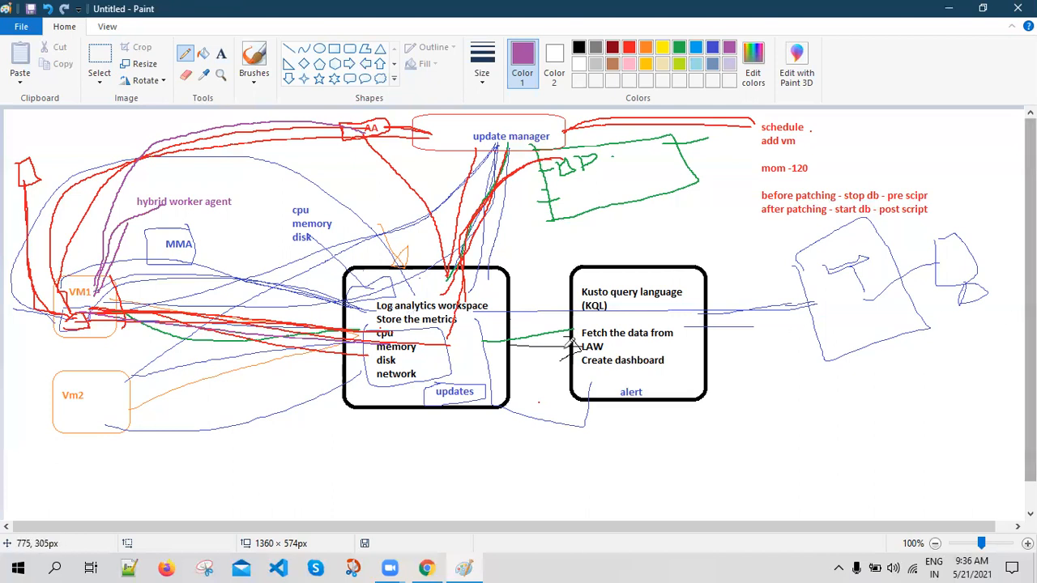
{"action": "left_click", "coordinate": [426, 568]}
{"action": "left_click", "coordinate": [464, 568]}
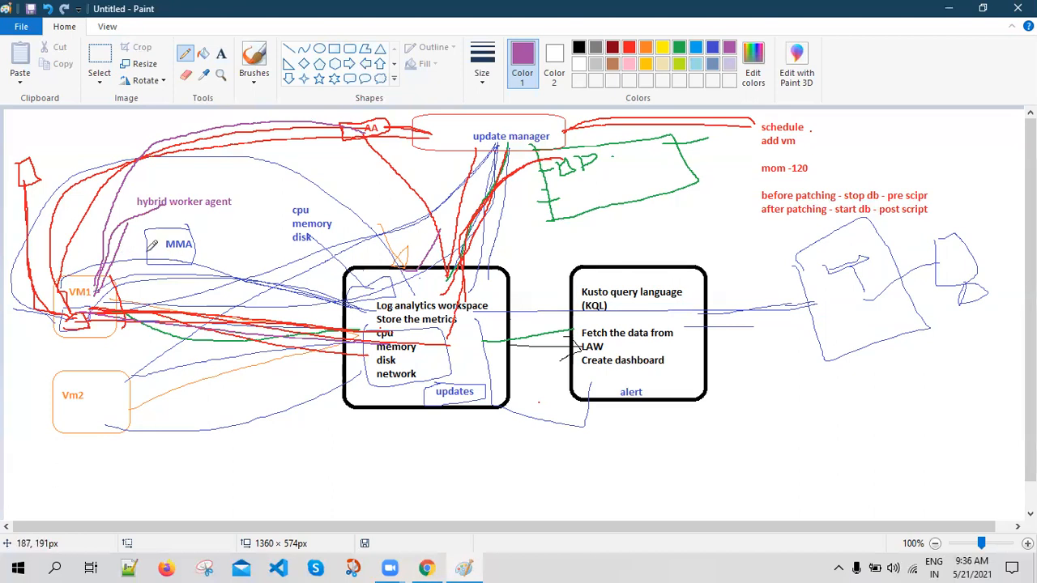
{"action": "left_click_drag", "start_coordinate": [75, 311], "coordinate": [447, 332]}
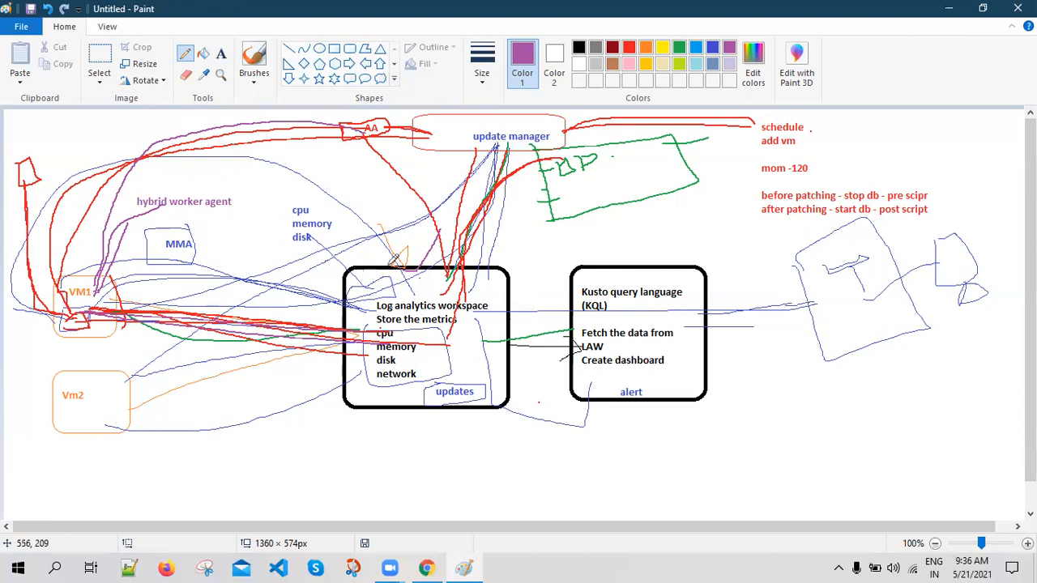
- Switch to Chrome and search the web in a new tab for Log Analytics workspace and automation account
{"action": "left_click", "coordinate": [426, 568]}
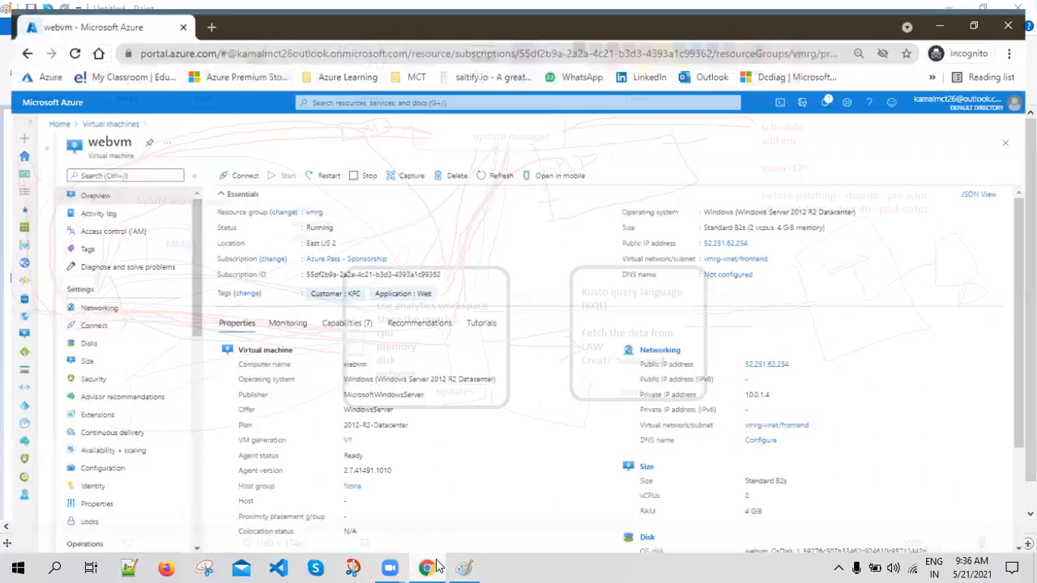
{"action": "left_click", "coordinate": [211, 8]}
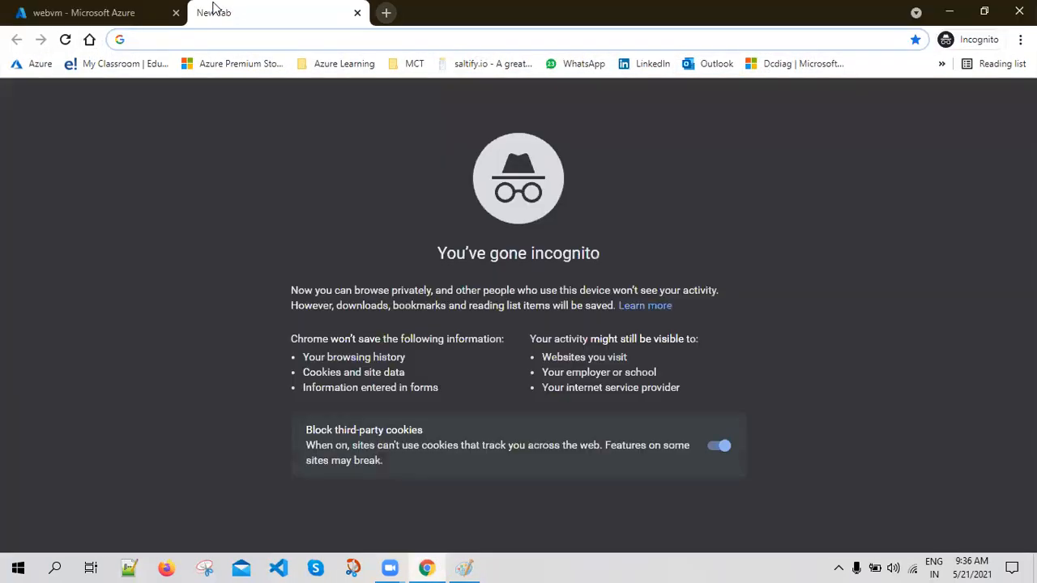
{"action": "type", "text": "log "}
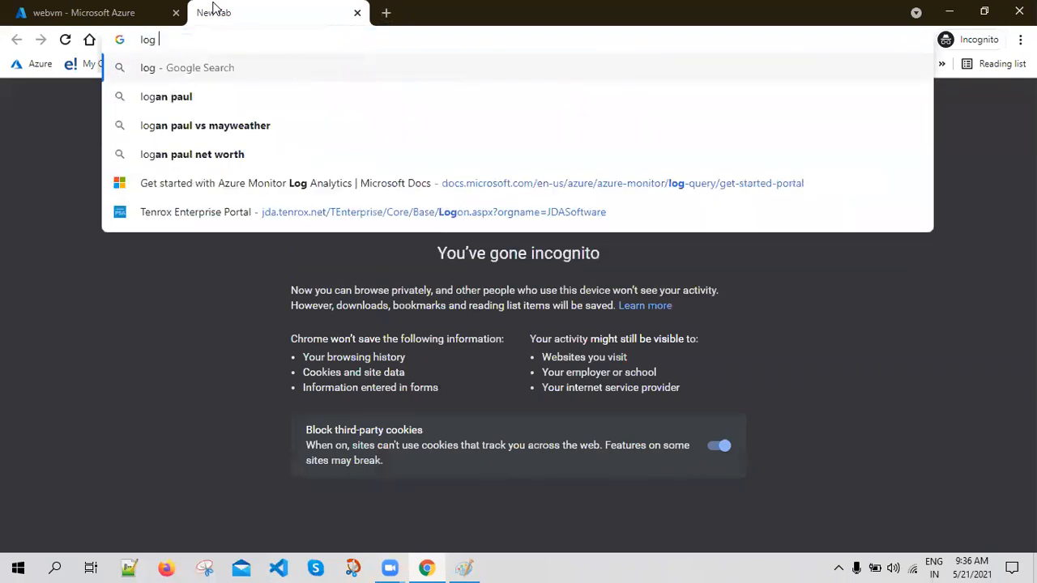
{"action": "type", "text": "analyti"}
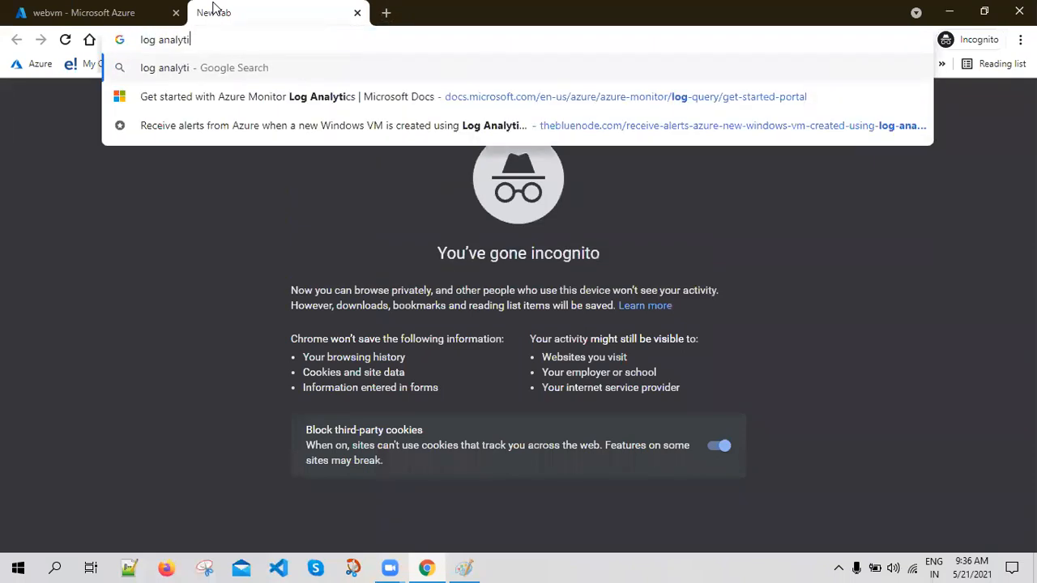
{"action": "type", "text": "ics workspace and automation account"}
{"action": "key", "text": "Return"}
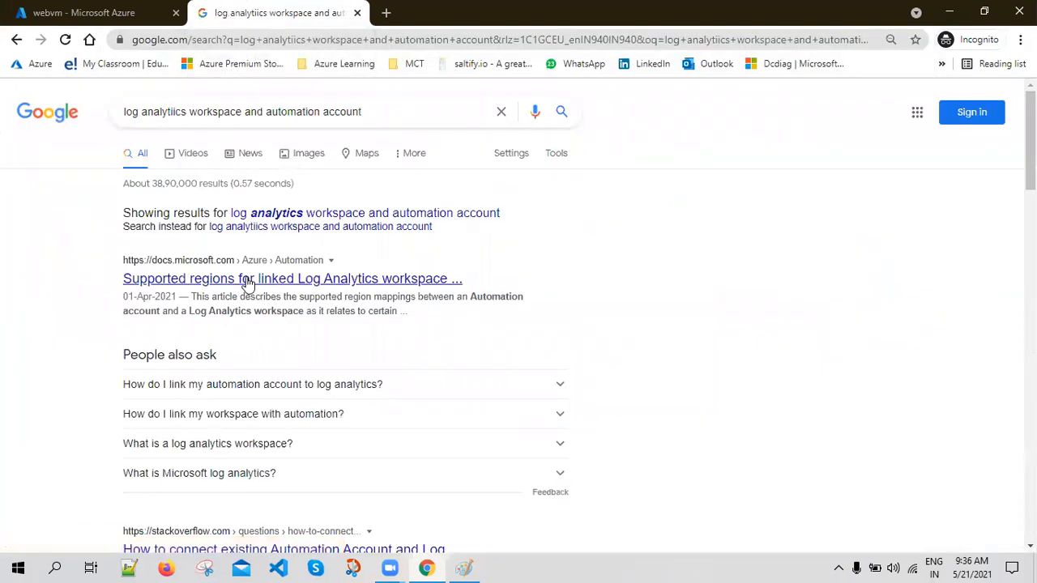
- Open the Microsoft Docs article on supported regions for linked Log Analytics workspaces and examine the EastUS2 row of the mappings table
{"action": "left_click", "coordinate": [248, 280]}
{"action": "scroll", "coordinate": [470, 381], "scroll_direction": "down", "scroll_amount": 3}
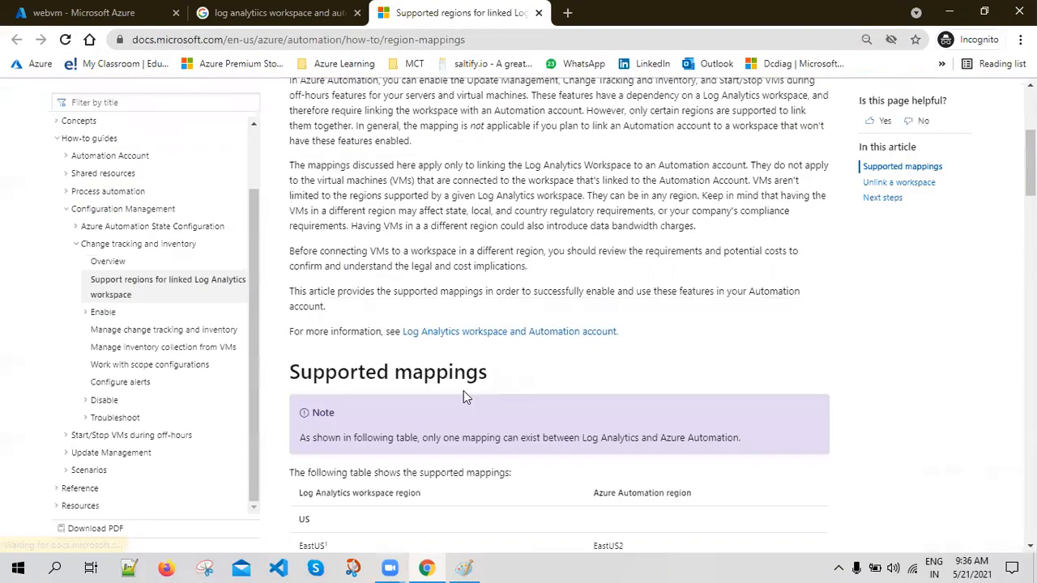
{"action": "scroll", "coordinate": [463, 397], "scroll_direction": "down", "scroll_amount": 4}
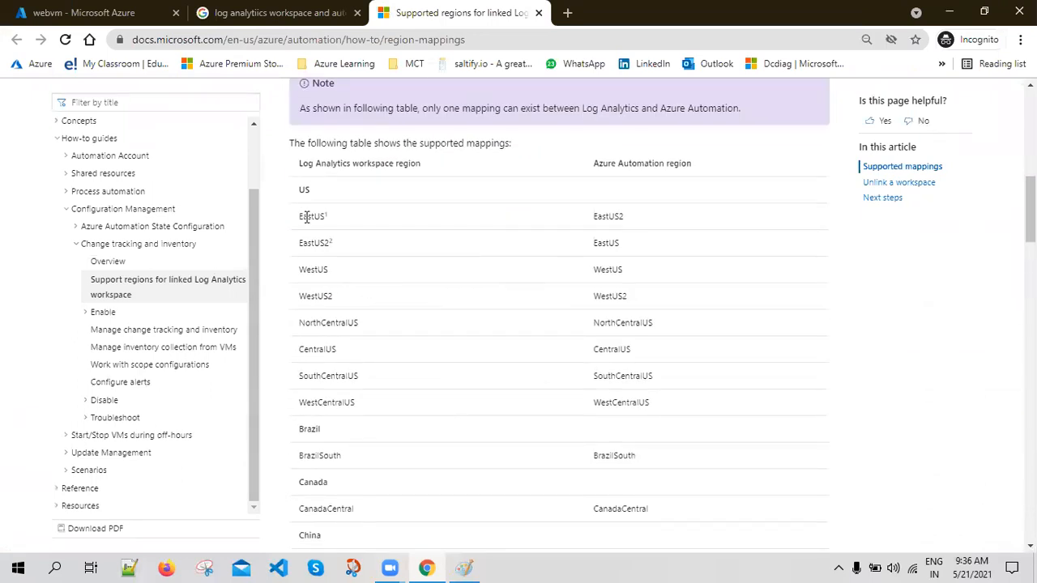
{"action": "left_click_drag", "start_coordinate": [298, 243], "coordinate": [335, 245]}
{"action": "left_click_drag", "start_coordinate": [593, 243], "coordinate": [620, 244]}
{"action": "left_click_drag", "start_coordinate": [299, 245], "coordinate": [644, 247]}
{"action": "left_click", "coordinate": [639, 245]}
{"action": "left_click_drag", "start_coordinate": [300, 243], "coordinate": [426, 255]}
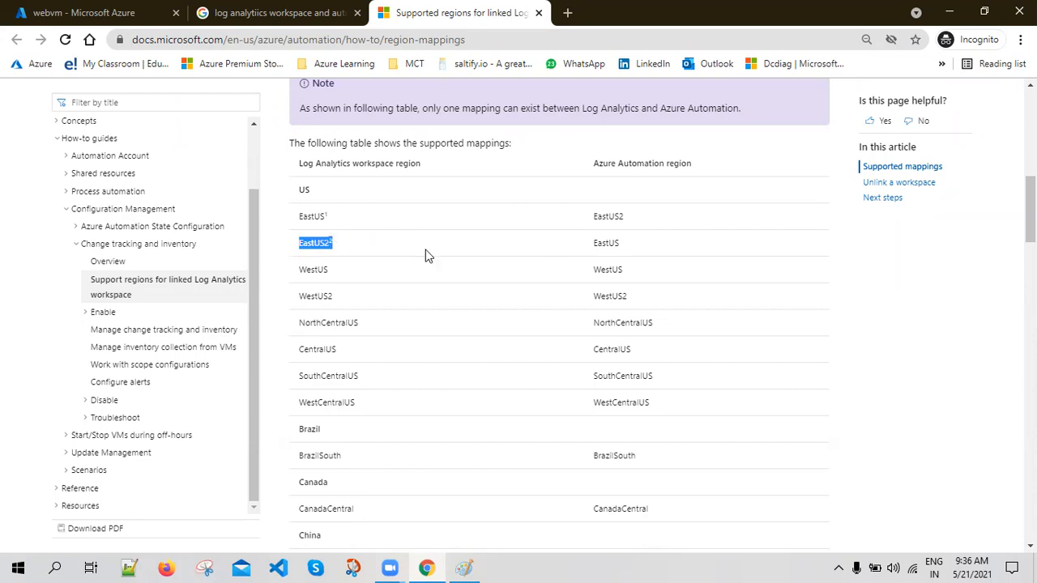
{"action": "left_click", "coordinate": [591, 244]}
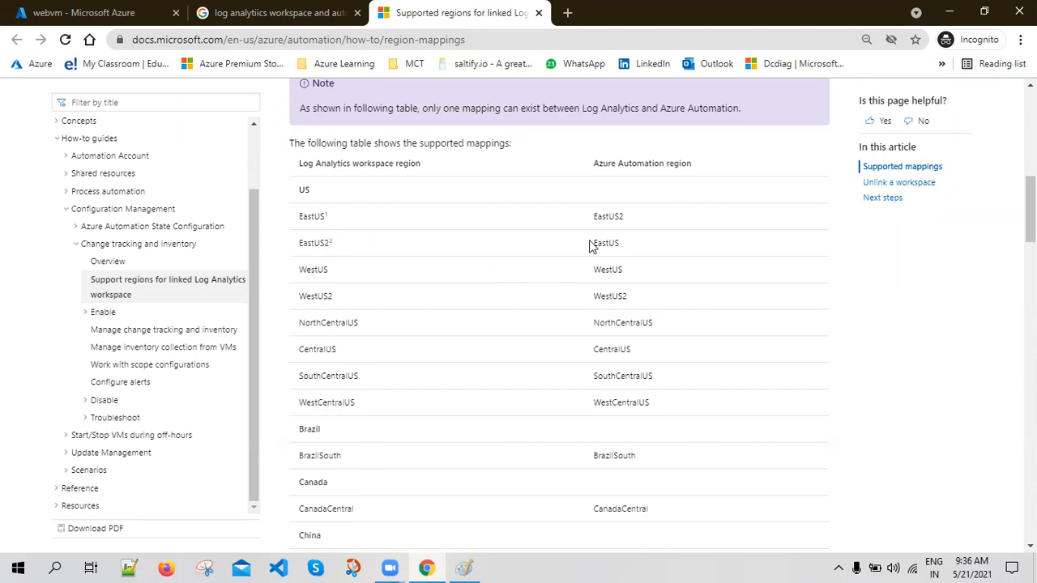
{"action": "left_click", "coordinate": [637, 247]}
- Return to the Azure portal, find Log Analytics workspaces with the search "log anal", and start creating a workspace
{"action": "key", "text": "alt+Tab"}
{"action": "left_click", "coordinate": [87, 9]}
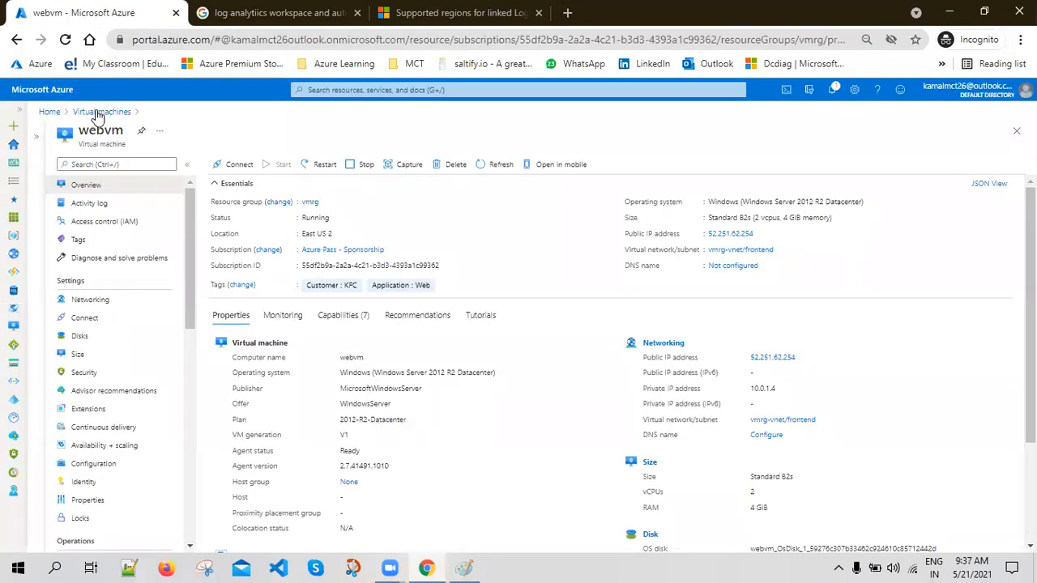
{"action": "left_click", "coordinate": [55, 89]}
{"action": "left_click", "coordinate": [427, 89]}
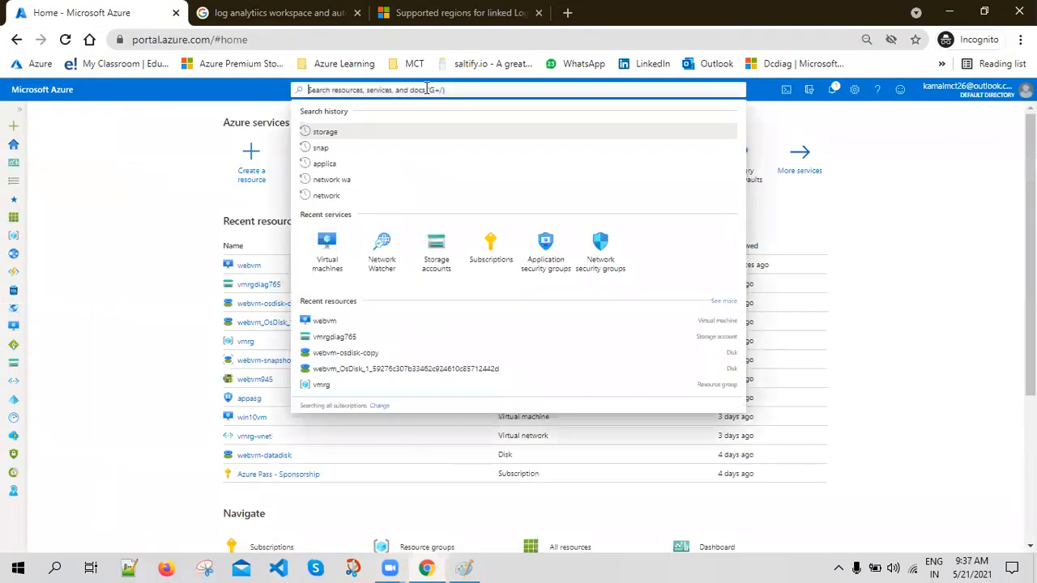
{"action": "type", "text": "log anal"}
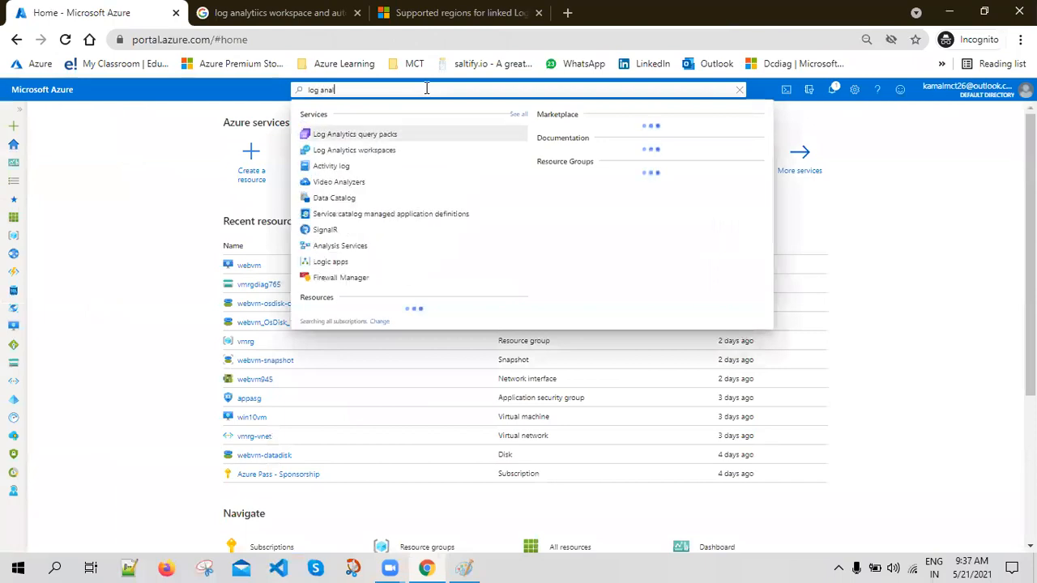
{"action": "left_click", "coordinate": [394, 149]}
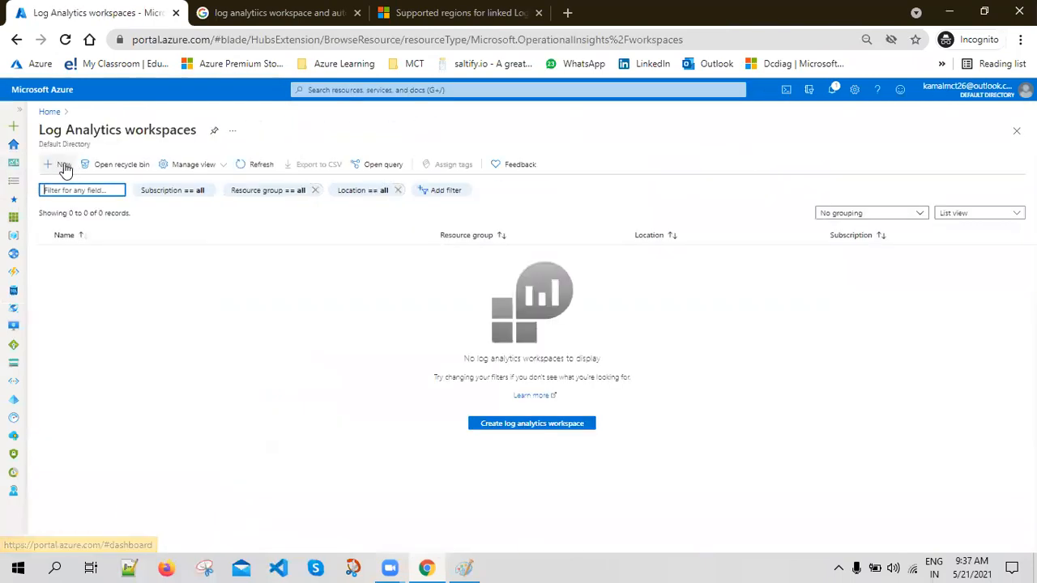
{"action": "left_click", "coordinate": [513, 426]}
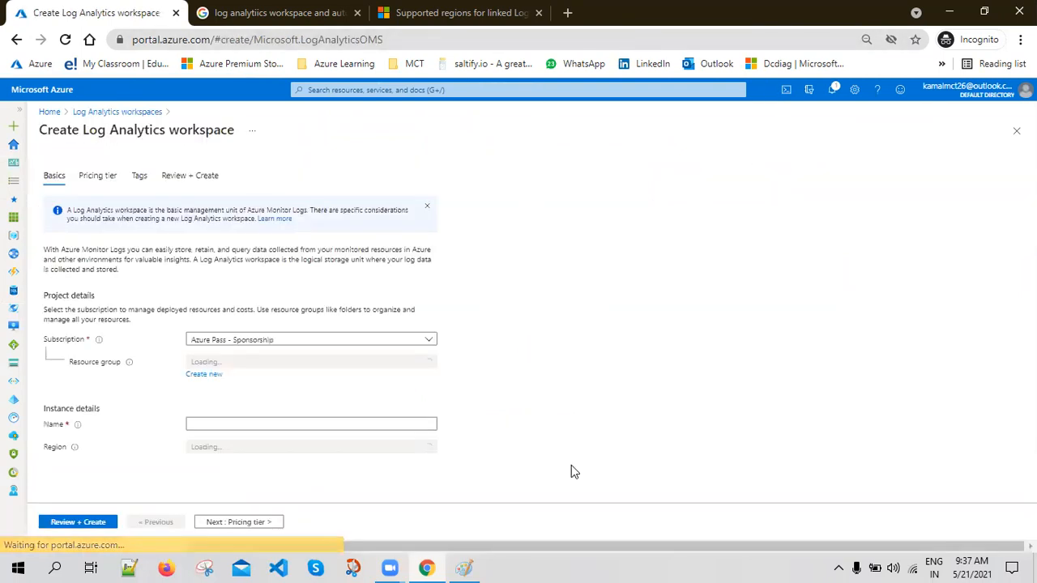
- Assign the new workspace to the existing resource group that bears a person's name without a number, and name the workspace lawm
{"action": "left_click", "coordinate": [230, 366]}
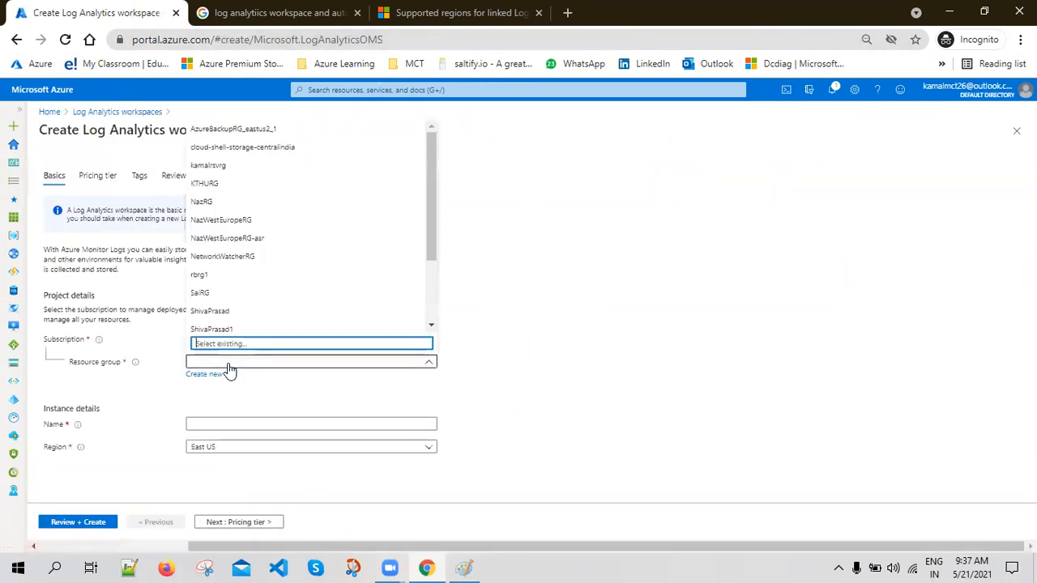
{"action": "left_click", "coordinate": [220, 312]}
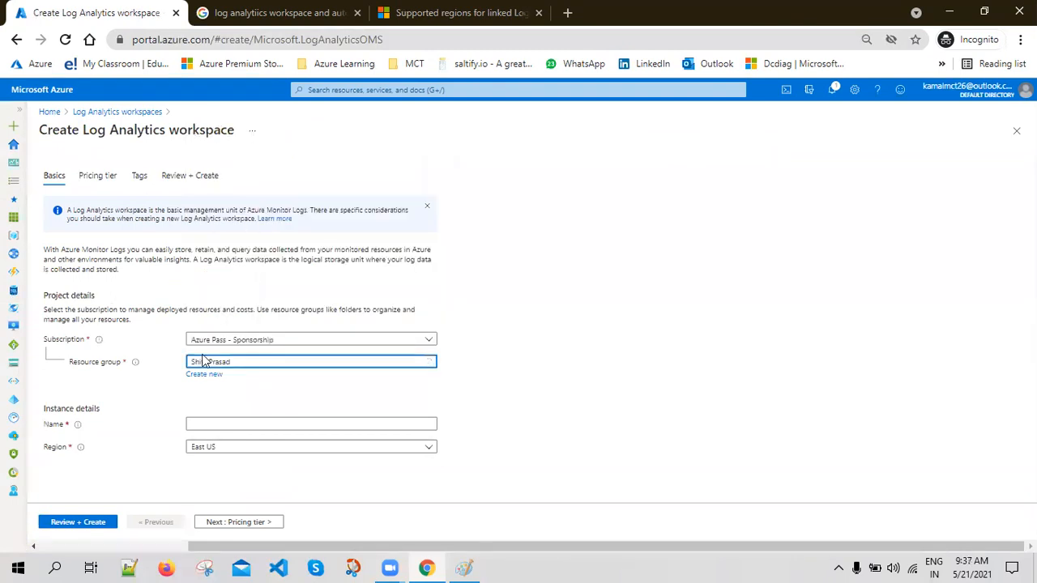
{"action": "left_click", "coordinate": [198, 426]}
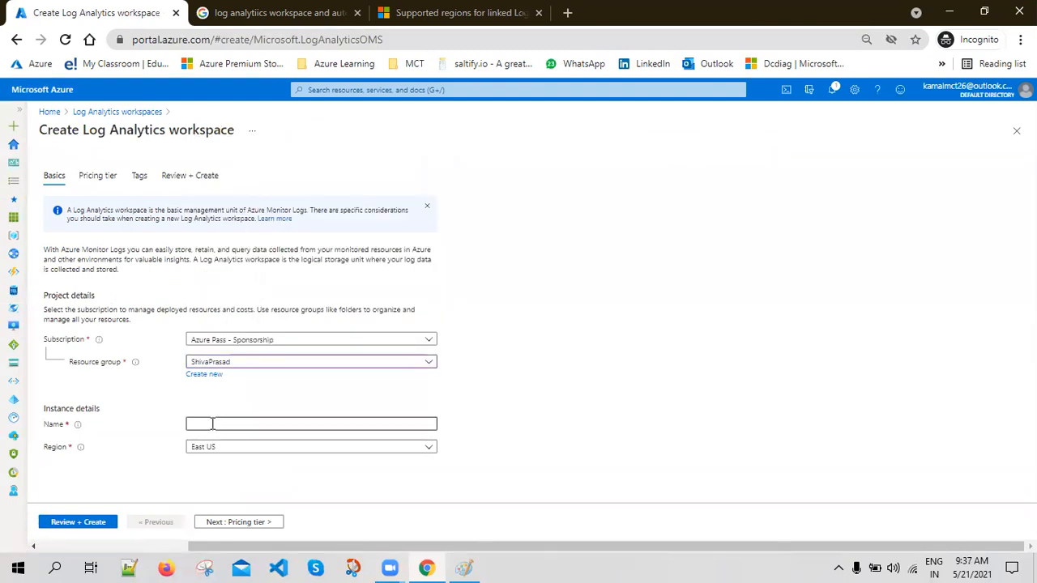
{"action": "type", "text": "lawm"}
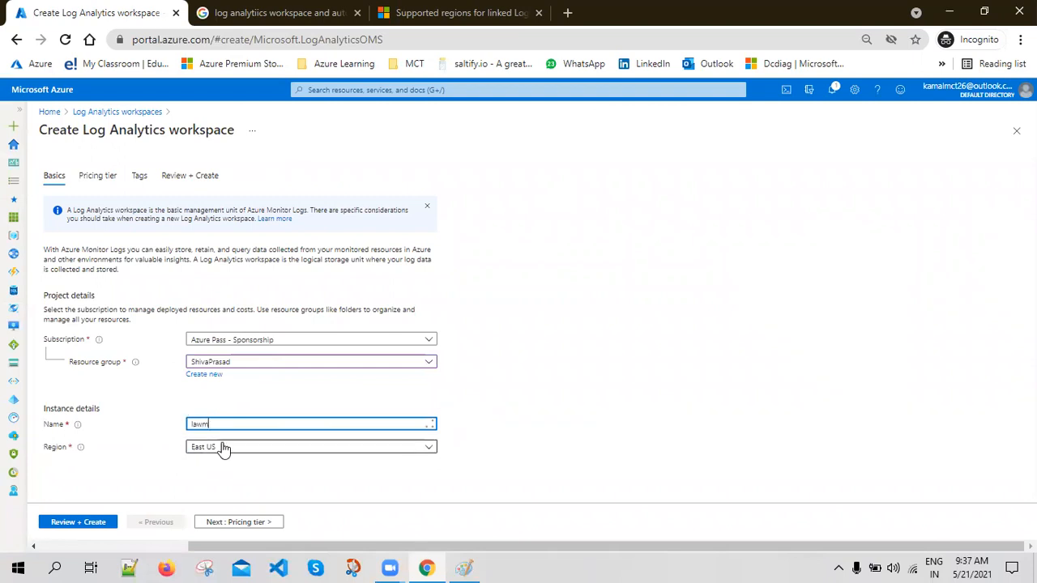
- Recheck EastUS2 in the region mappings article, set the workspace's region to East US 2, and proceed to review and create
{"action": "left_click", "coordinate": [454, 12]}
{"action": "left_click_drag", "start_coordinate": [327, 243], "coordinate": [299, 241]}
{"action": "left_click", "coordinate": [113, 13]}
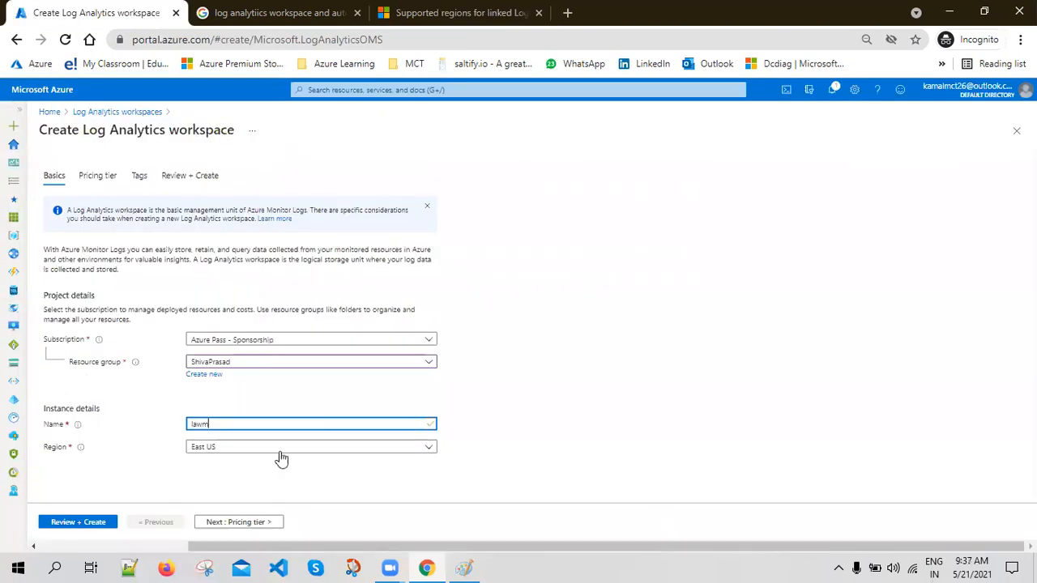
{"action": "left_click", "coordinate": [209, 450]}
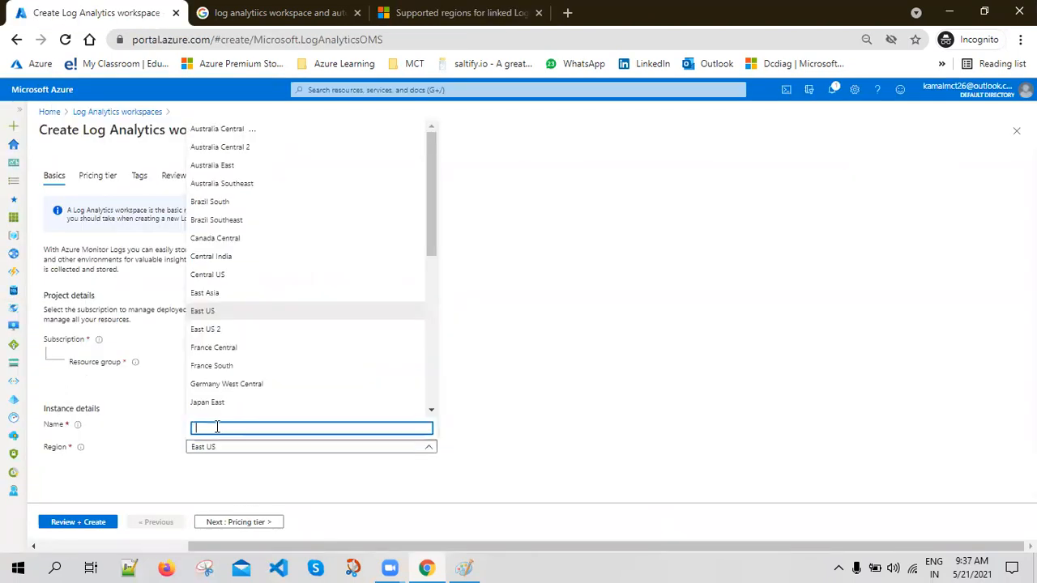
{"action": "left_click", "coordinate": [240, 332]}
{"action": "left_click", "coordinate": [85, 524]}
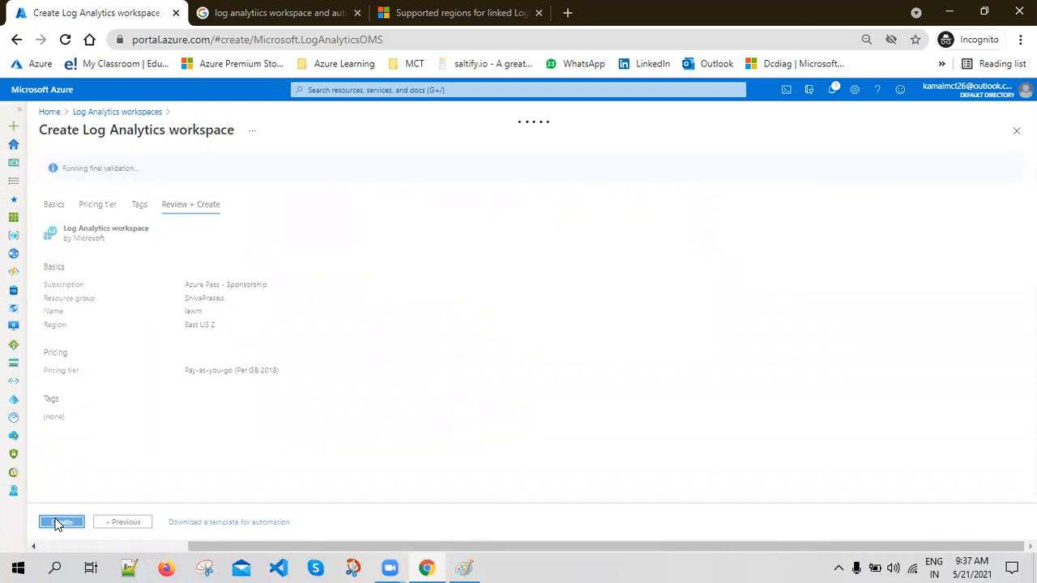
- Submit the creation of the Log Analytics workspace and recheck the EastUS2 row in the region mappings article
{"action": "left_click", "coordinate": [58, 522]}
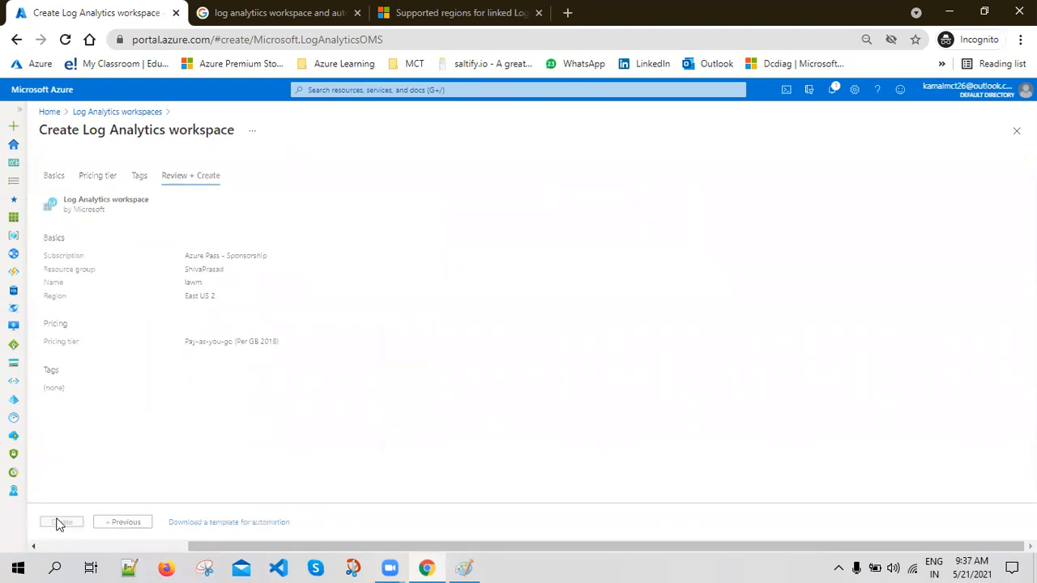
{"action": "left_click", "coordinate": [377, 89]}
{"action": "left_click", "coordinate": [238, 95]}
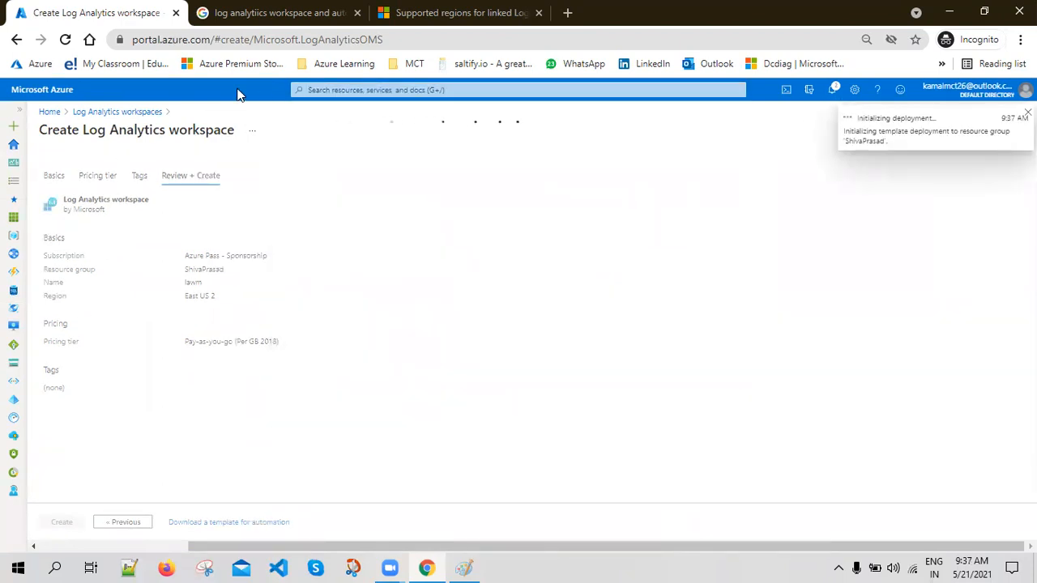
{"action": "left_click", "coordinate": [454, 9]}
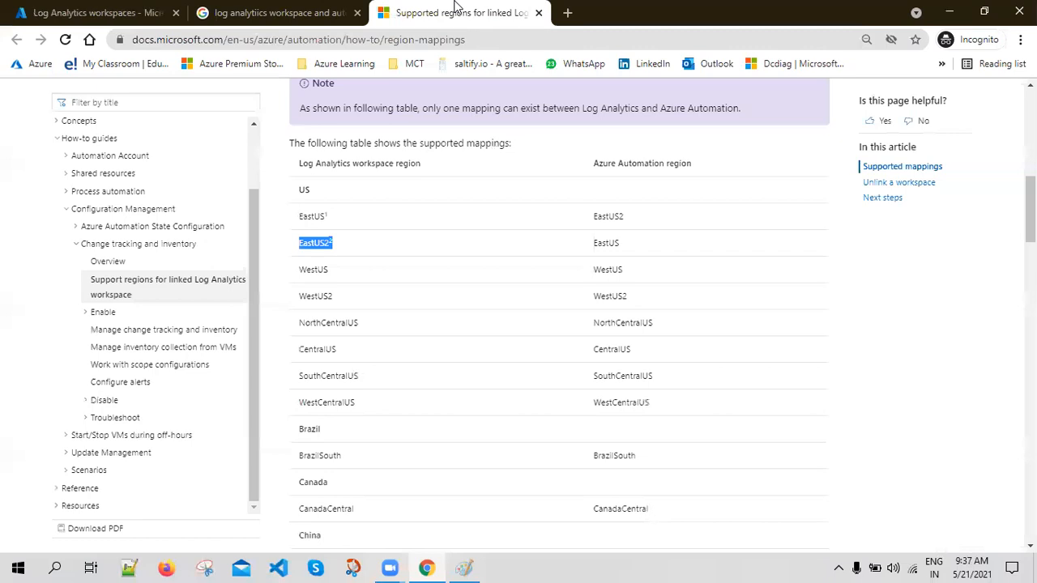
{"action": "left_click", "coordinate": [122, 11]}
- Find Automation Accounts through the Azure portal's resource search and start adding a new automation account
{"action": "left_click", "coordinate": [372, 90]}
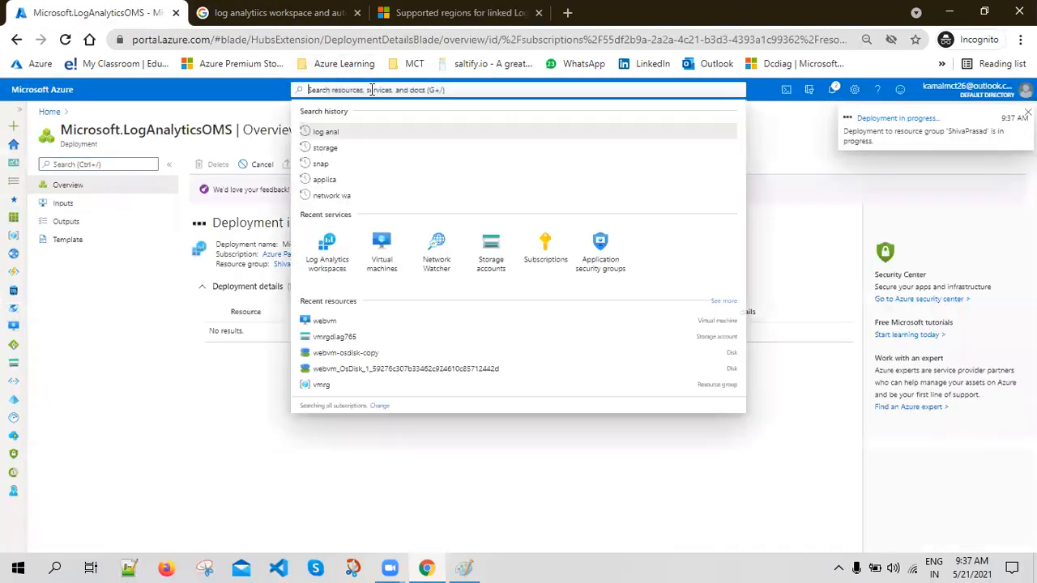
{"action": "type", "text": "aut"}
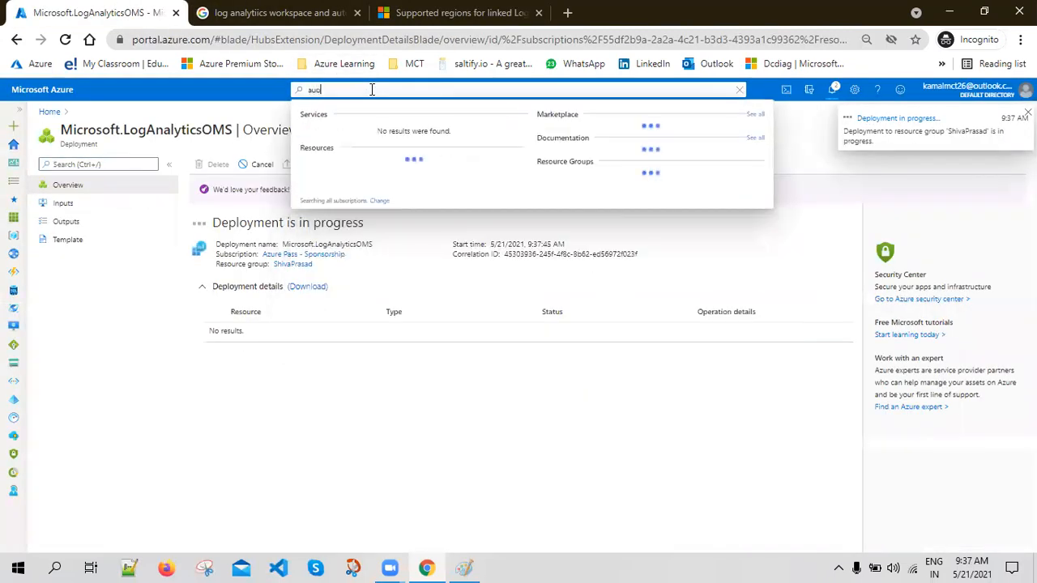
{"action": "left_click", "coordinate": [366, 134]}
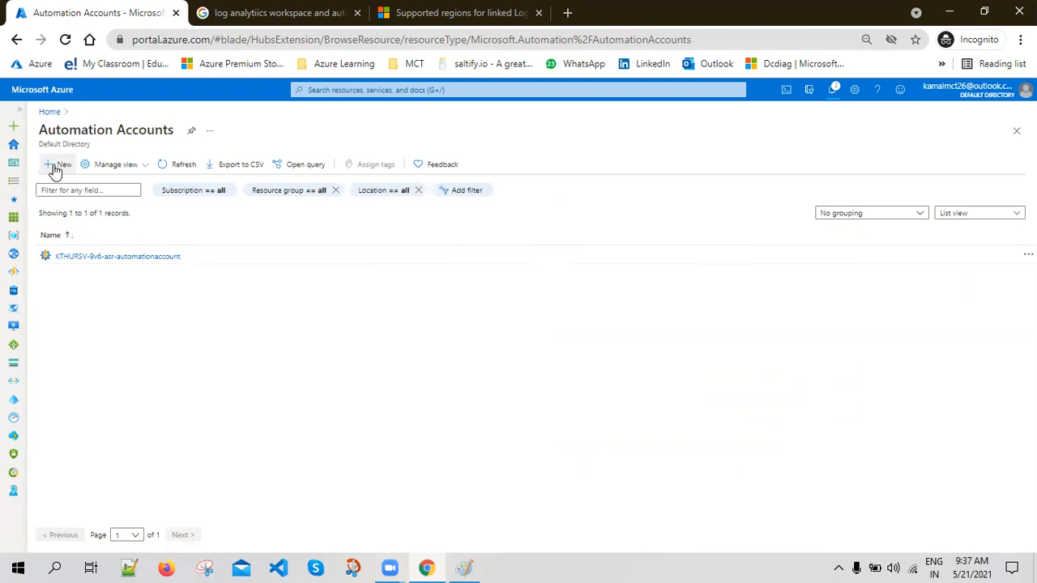
{"action": "left_click", "coordinate": [55, 166]}
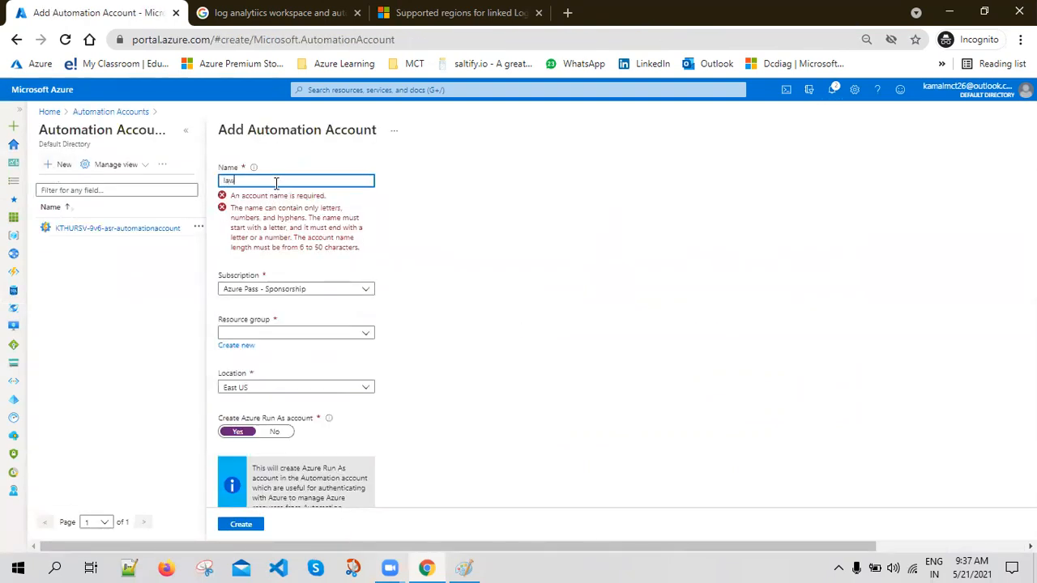
- Name the automation account lawaamon and assign it to the existing resource group whose name ends in rsvrg
{"action": "type", "text": "lawaa"}
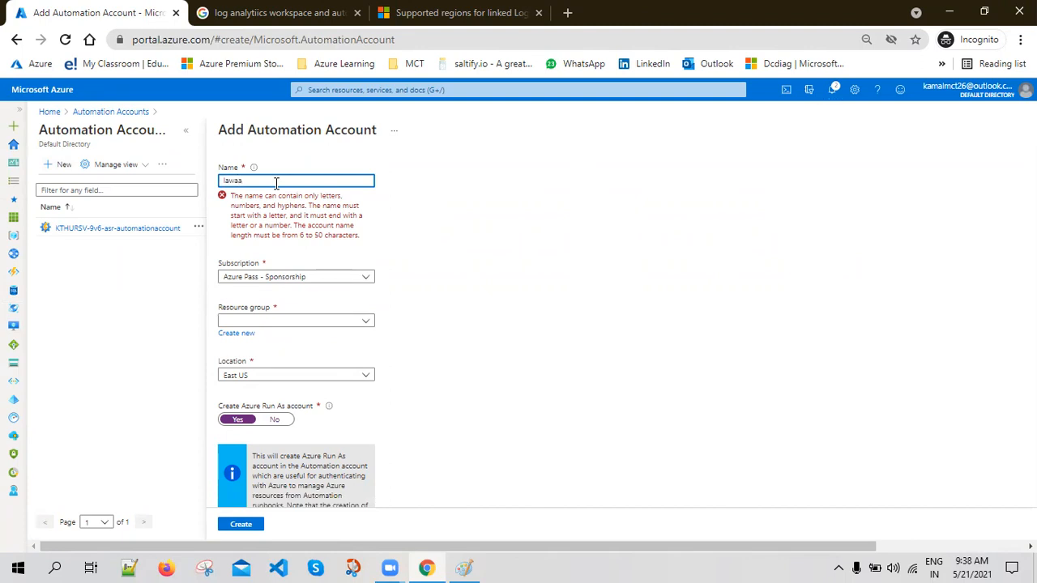
{"action": "type", "text": "mon"}
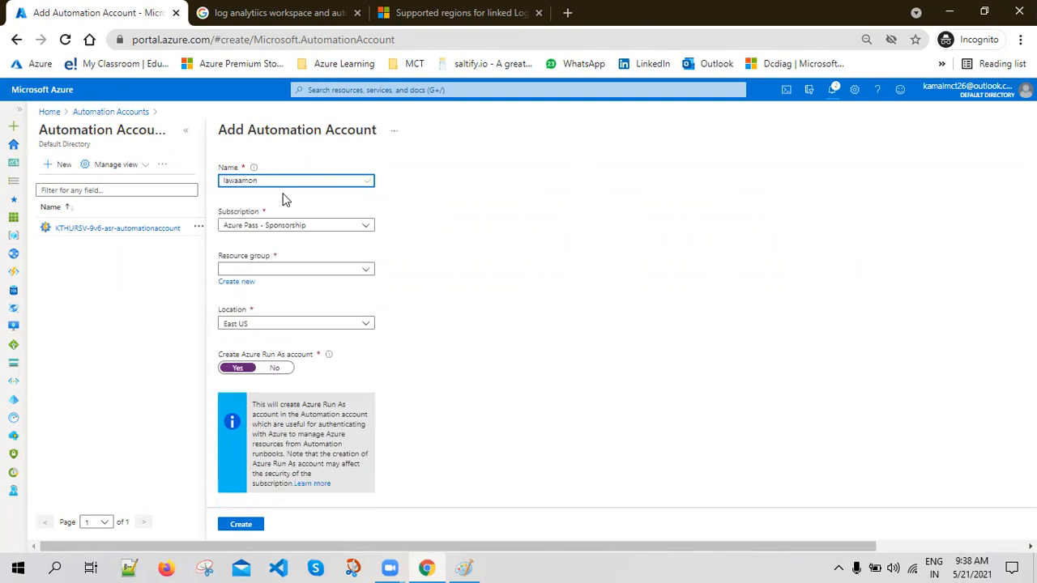
{"action": "left_click", "coordinate": [299, 269]}
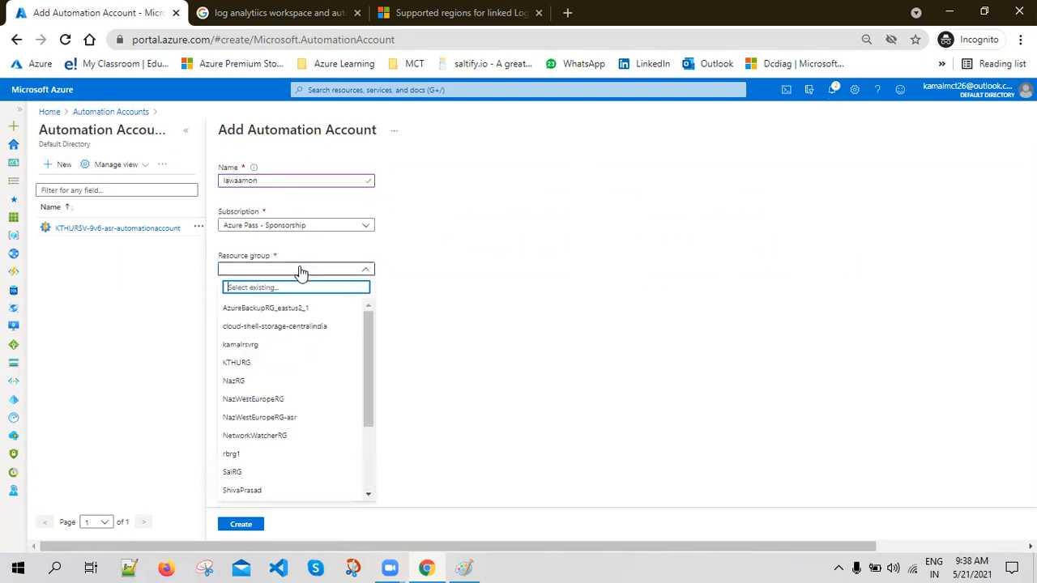
{"action": "type", "text": "web"}
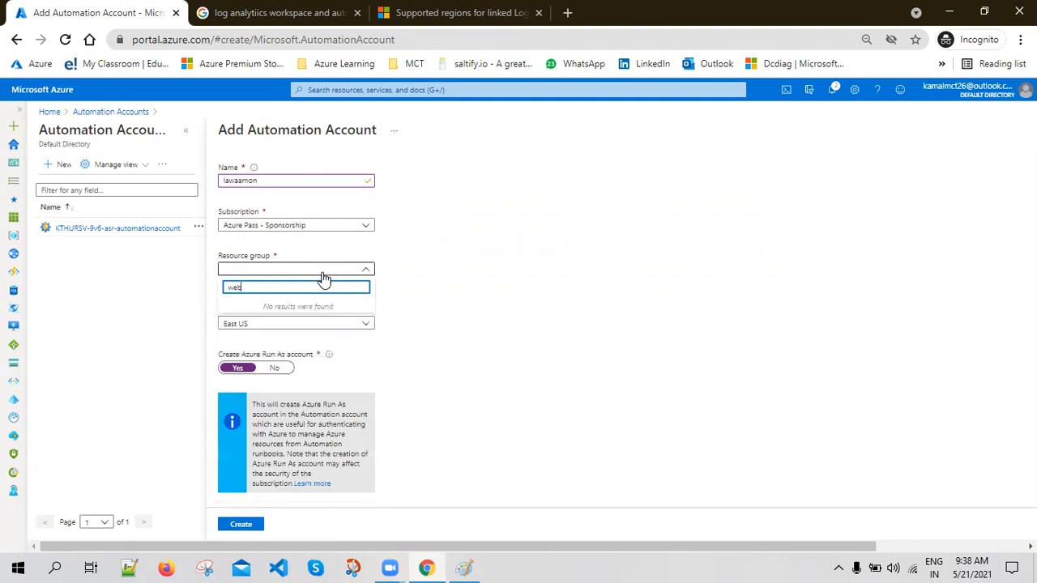
{"action": "key", "text": "BackSpace"}
{"action": "key", "text": "BackSpace"}
{"action": "key", "text": "BackSpace"}
{"action": "type", "text": "kam"}
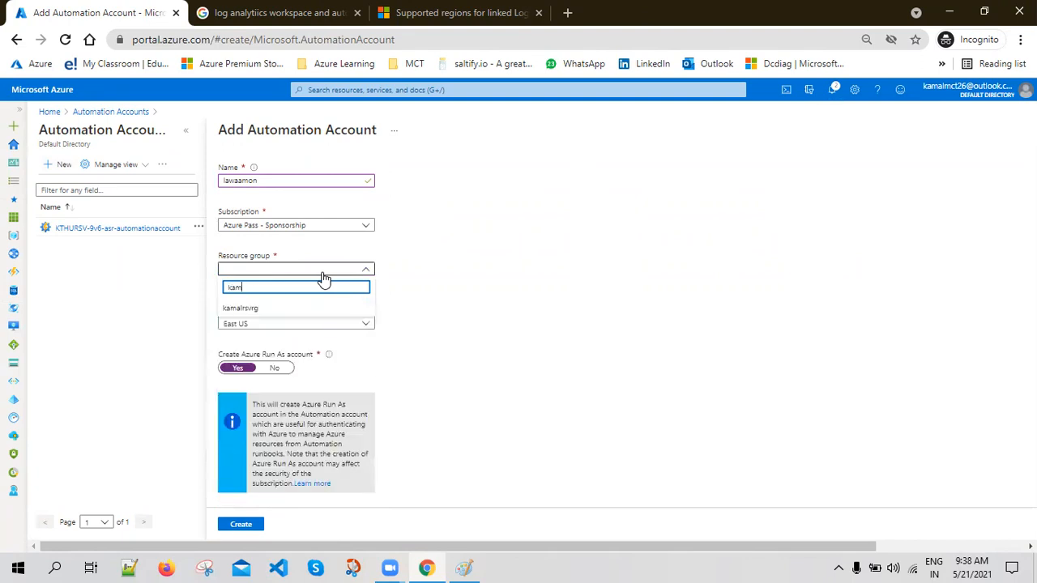
{"action": "left_click", "coordinate": [270, 307]}
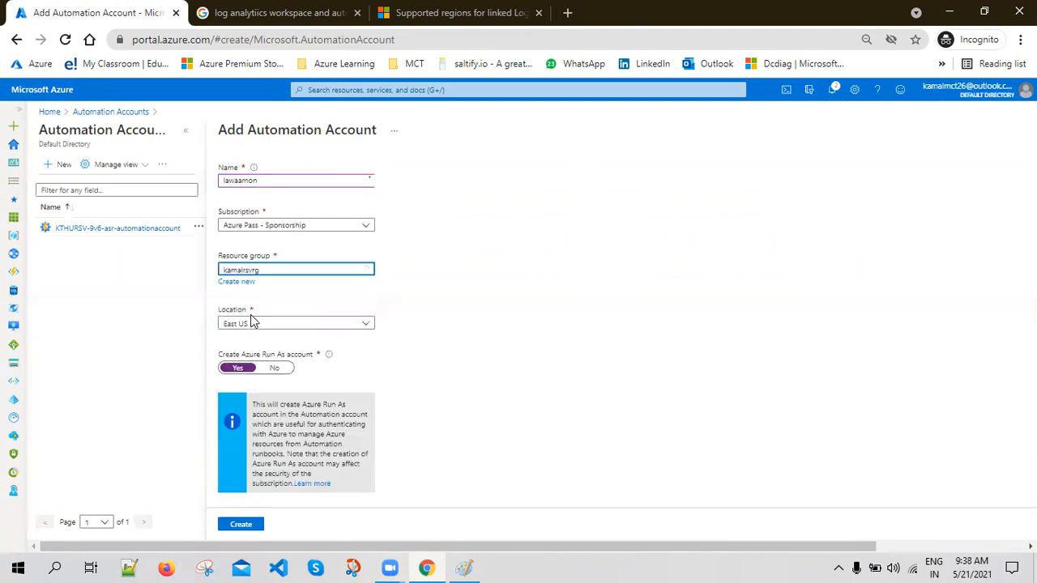
- Check the Azure Automation region mapped to EastUS2 in the region mappings article, and create the automation account in East US
{"action": "left_click", "coordinate": [253, 324]}
{"action": "left_click", "coordinate": [561, 272]}
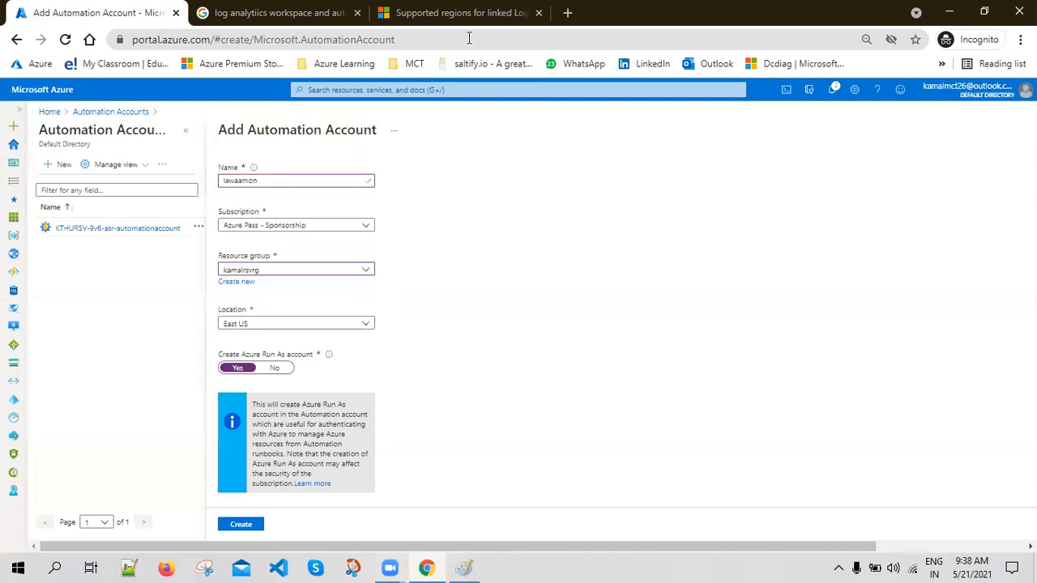
{"action": "left_click", "coordinate": [468, 15]}
{"action": "left_click", "coordinate": [606, 243]}
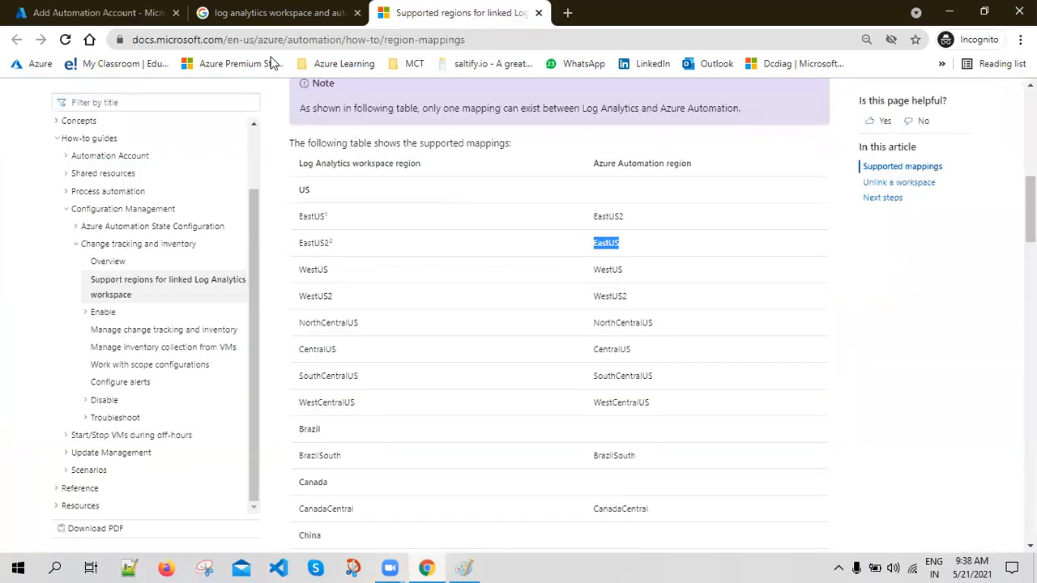
{"action": "left_click", "coordinate": [97, 13]}
{"action": "scroll", "coordinate": [237, 517], "scroll_direction": "down", "scroll_amount": 1}
{"action": "left_click", "coordinate": [238, 523]}
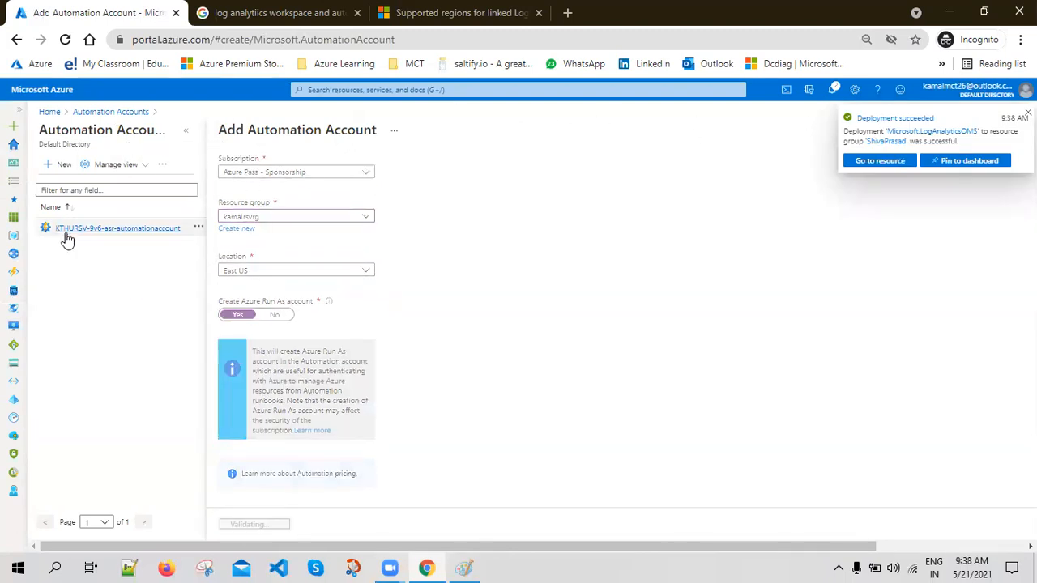
- Search the web for "azure log analytics workspace perf counters" and open the Microsoft Docs article on collecting Windows and Linux performance data sources
{"action": "left_click", "coordinate": [453, 13]}
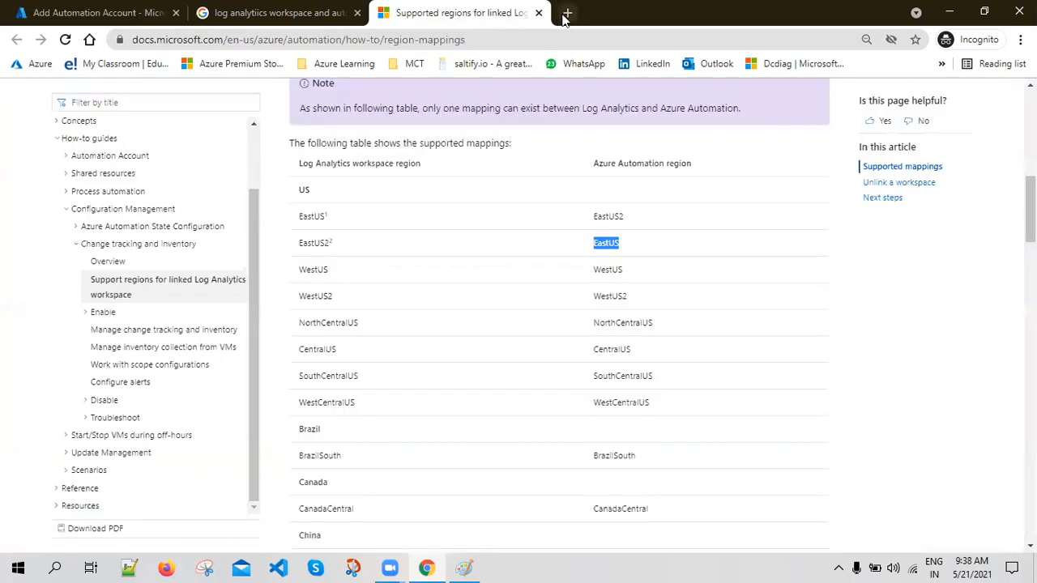
{"action": "left_click", "coordinate": [566, 14]}
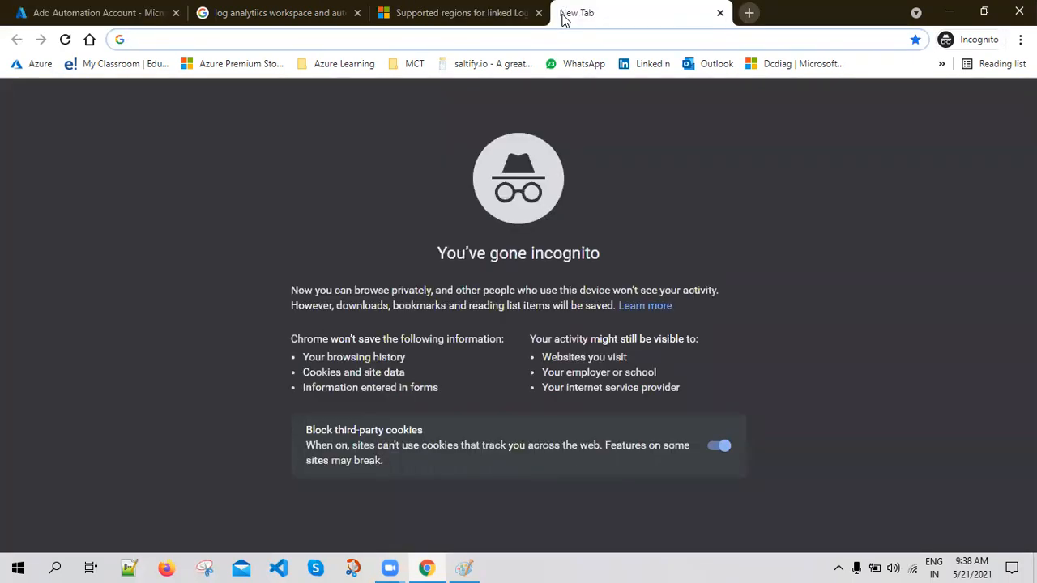
{"action": "type", "text": "azure log "}
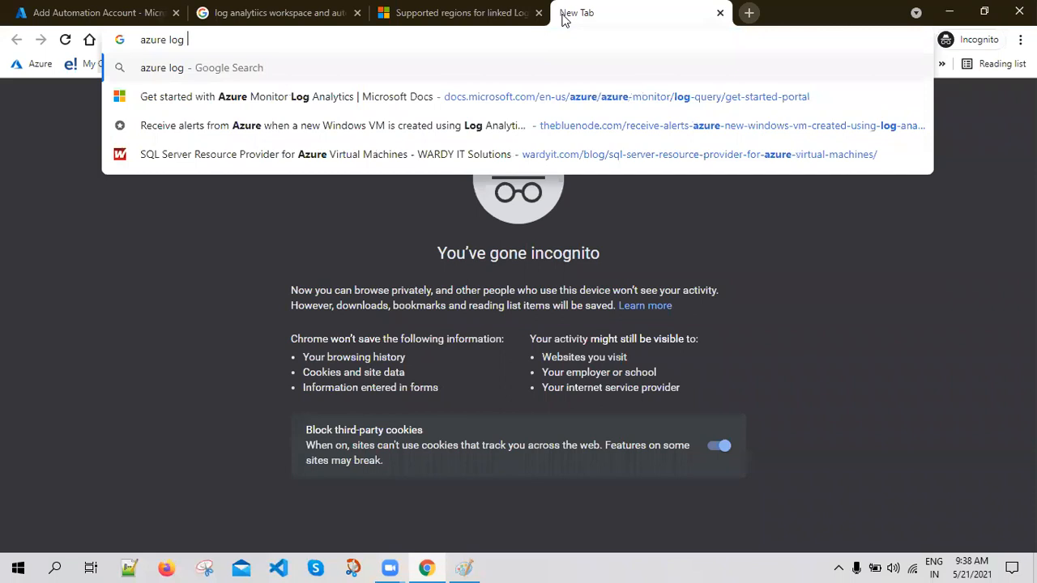
{"action": "type", "text": "anal"}
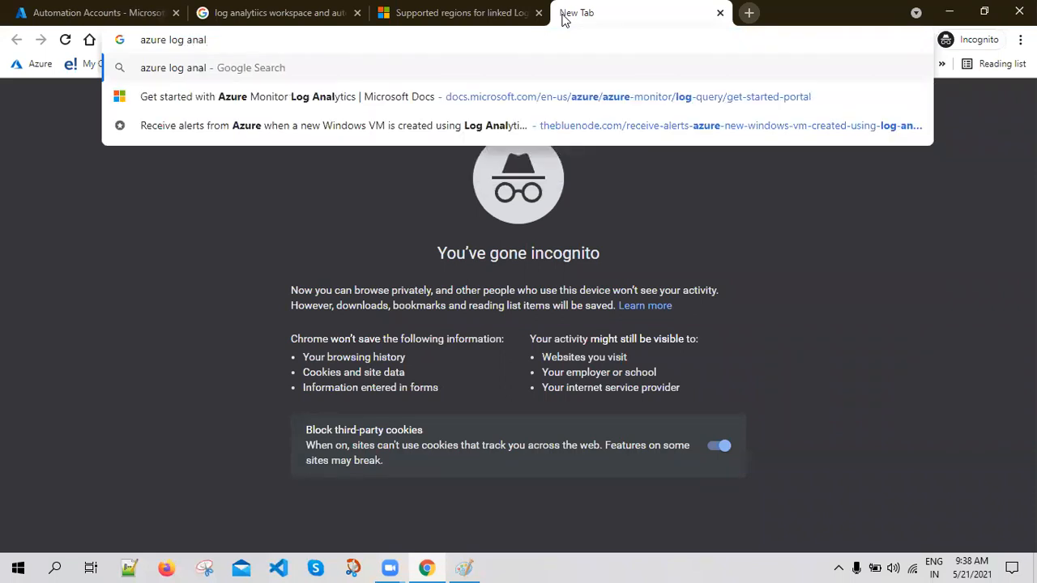
{"action": "type", "text": "y"}
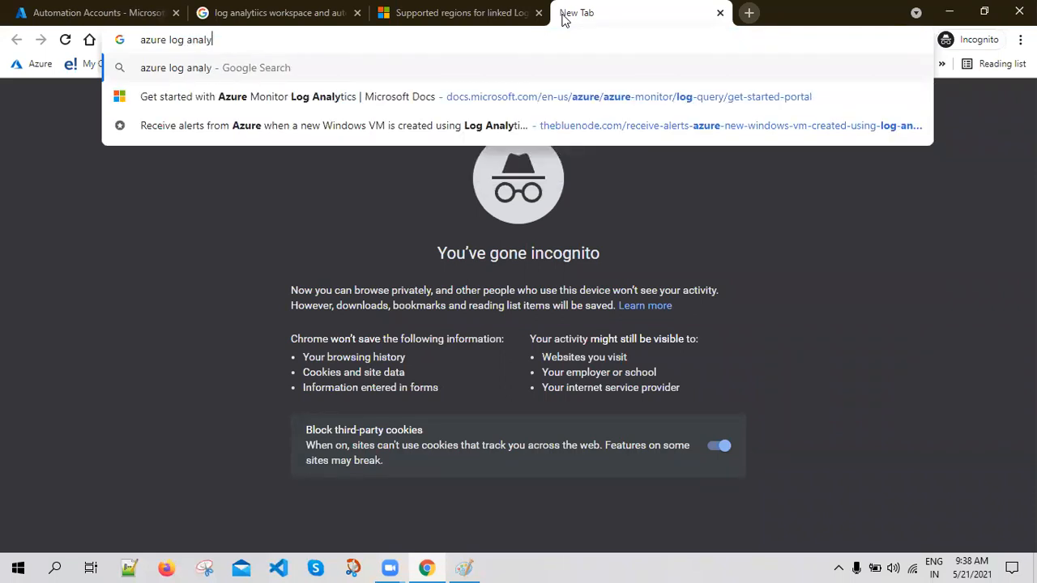
{"action": "type", "text": "tics work"}
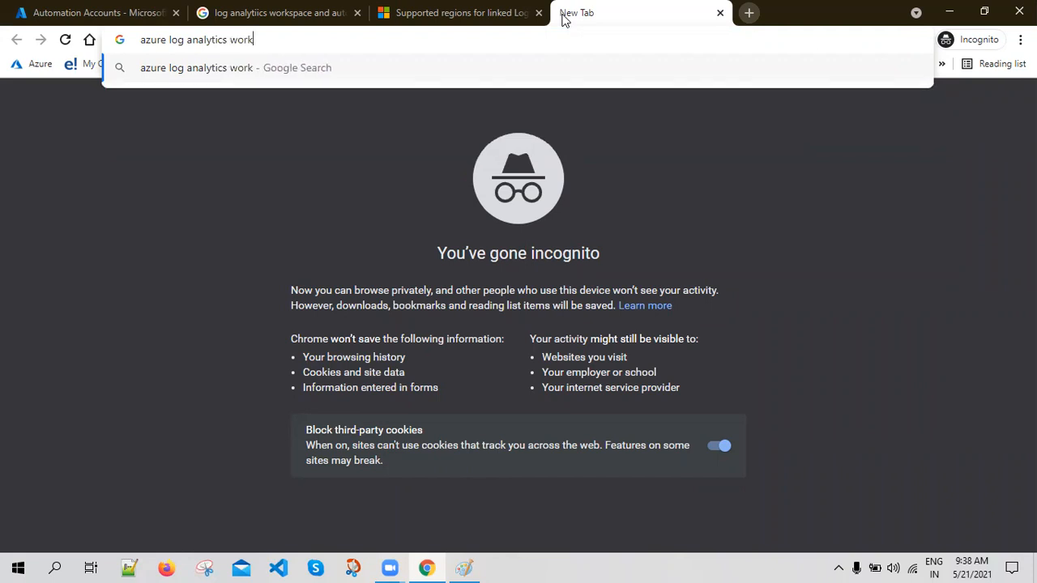
{"action": "type", "text": "space perf "}
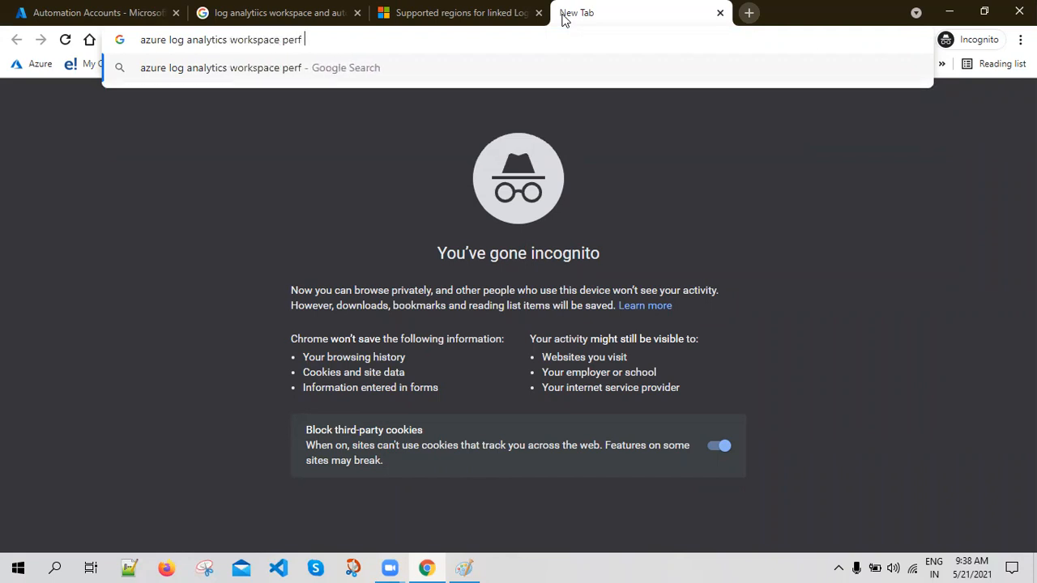
{"action": "type", "text": "counters"}
{"action": "key", "text": "Return"}
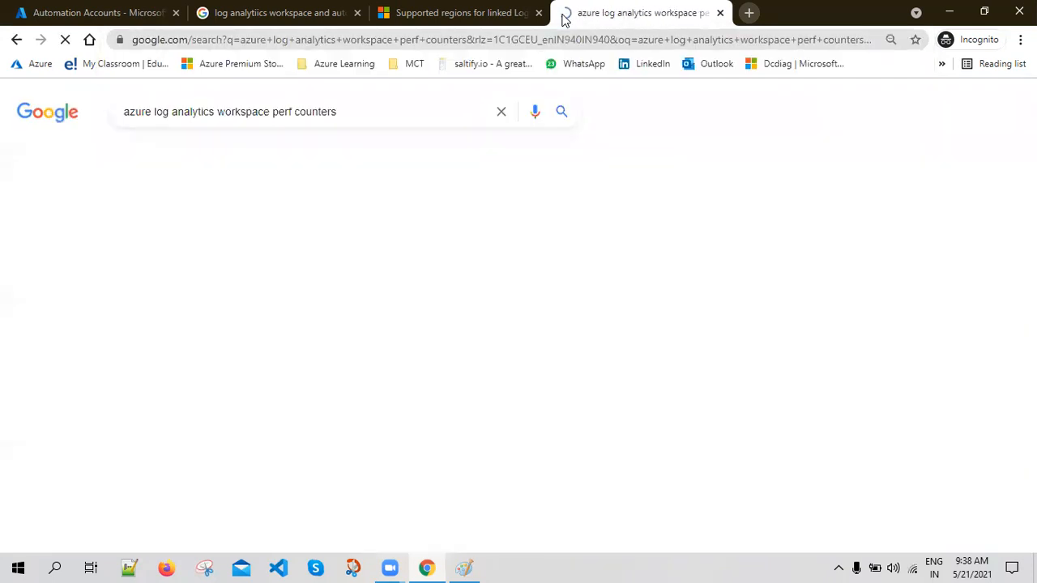
{"action": "left_click", "coordinate": [324, 230], "text": "ctrl"}
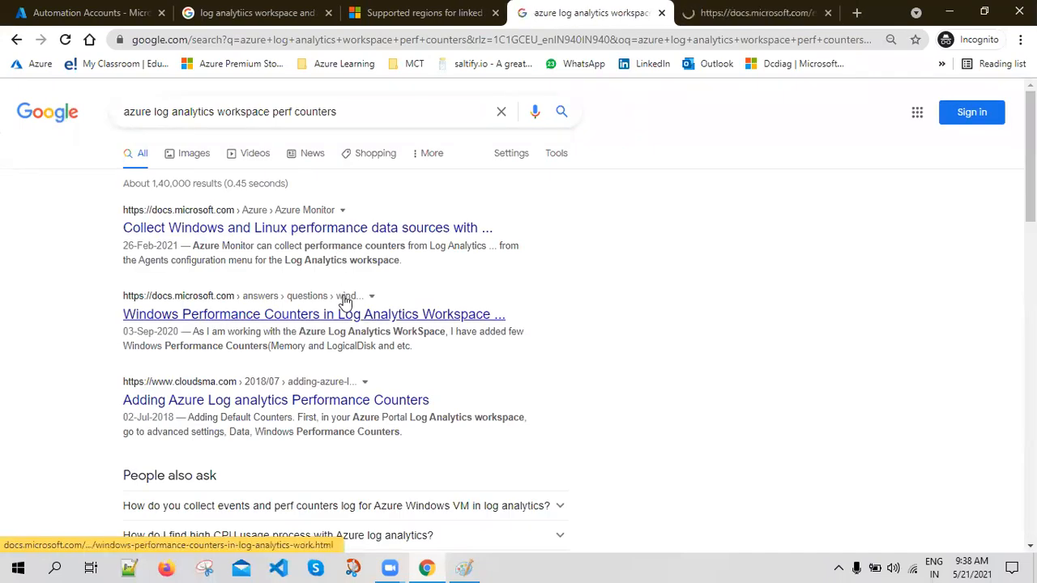
{"action": "key", "text": "ctrl+Tab"}
- Examine the article's data collection section, performance record properties and the example Perf log queries
{"action": "scroll", "coordinate": [822, 279], "scroll_direction": "down", "scroll_amount": 2}
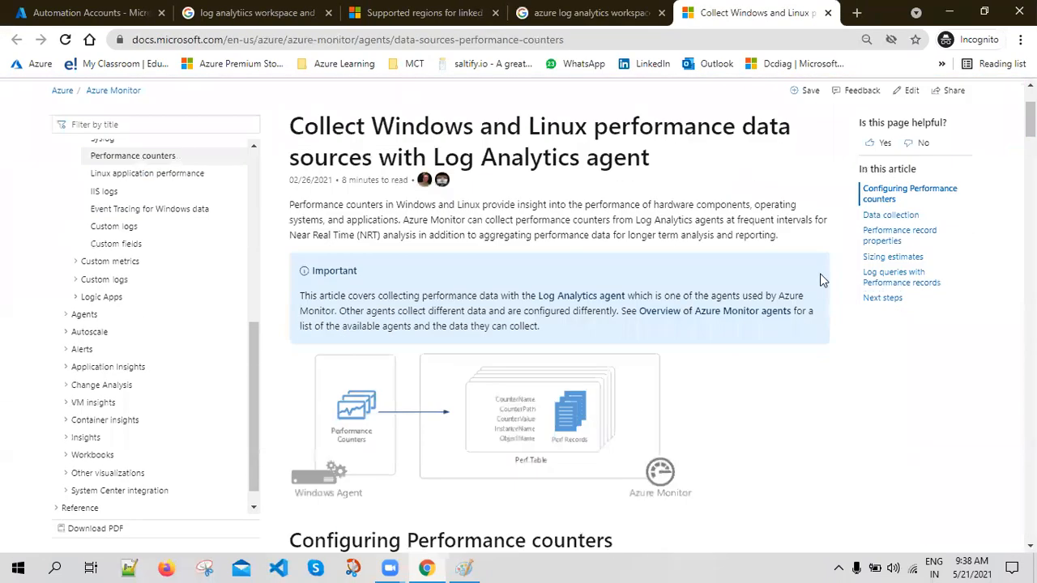
{"action": "left_click", "coordinate": [890, 215]}
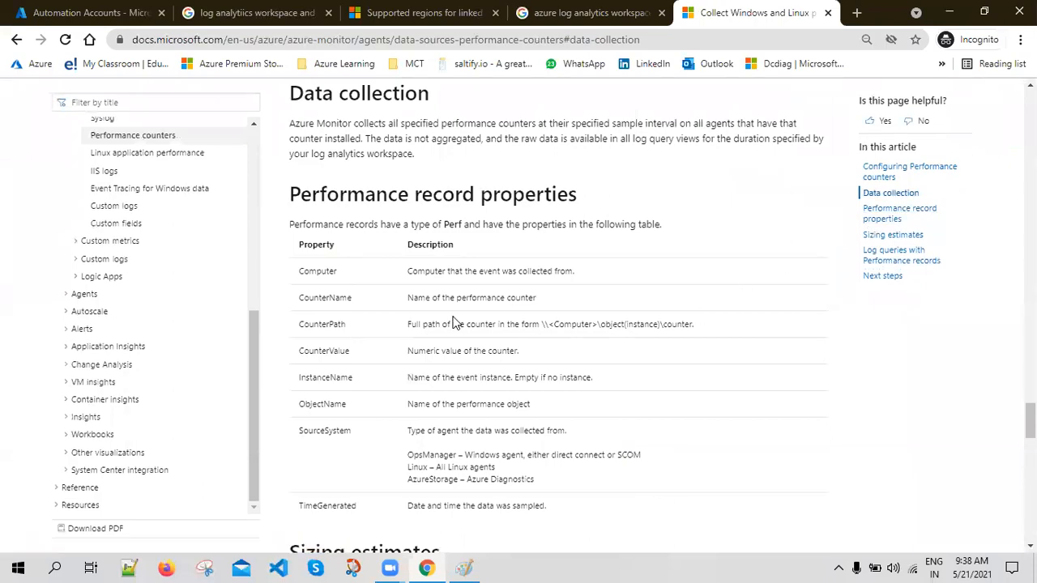
{"action": "scroll", "coordinate": [453, 321], "scroll_direction": "down", "scroll_amount": 4}
{"action": "scroll", "coordinate": [453, 324], "scroll_direction": "down", "scroll_amount": 4}
{"action": "scroll", "coordinate": [480, 269], "scroll_direction": "up", "scroll_amount": 1}
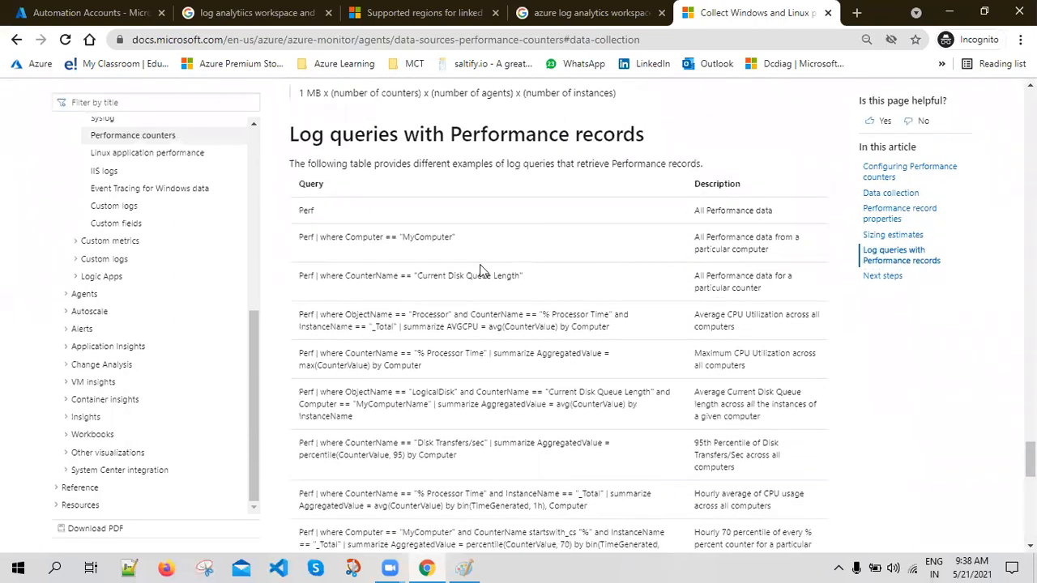
{"action": "left_click_drag", "start_coordinate": [304, 210], "coordinate": [502, 257]}
{"action": "scroll", "coordinate": [521, 435], "scroll_direction": "down", "scroll_amount": 5}
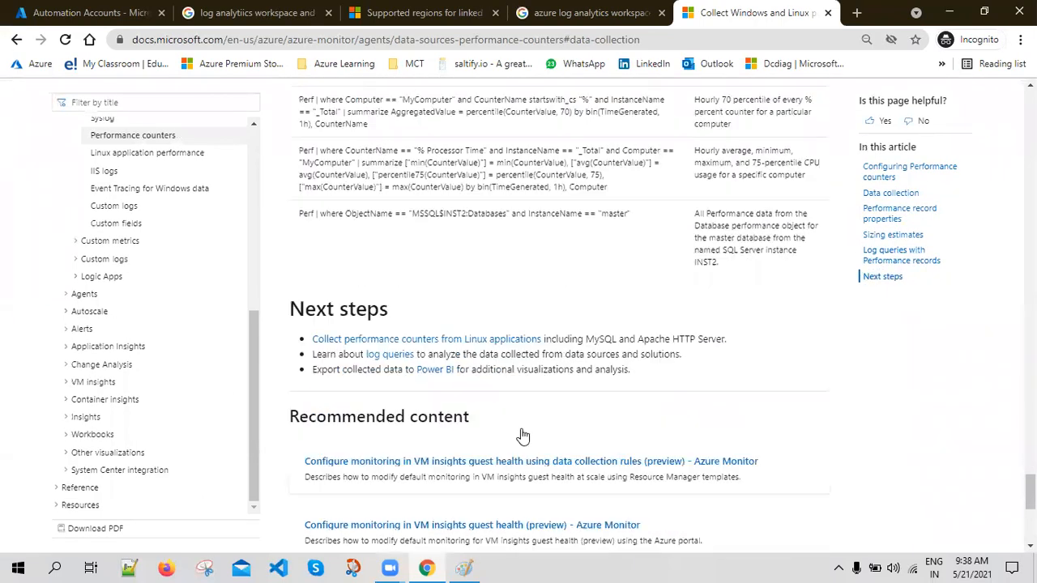
- Examine the Logical Disk, Memory and Physical Disk entries in the article's performance counter table, and return to the Azure portal's Automation Accounts
{"action": "scroll", "coordinate": [521, 437], "scroll_direction": "up", "scroll_amount": 7}
{"action": "scroll", "coordinate": [521, 438], "scroll_direction": "up", "scroll_amount": 15}
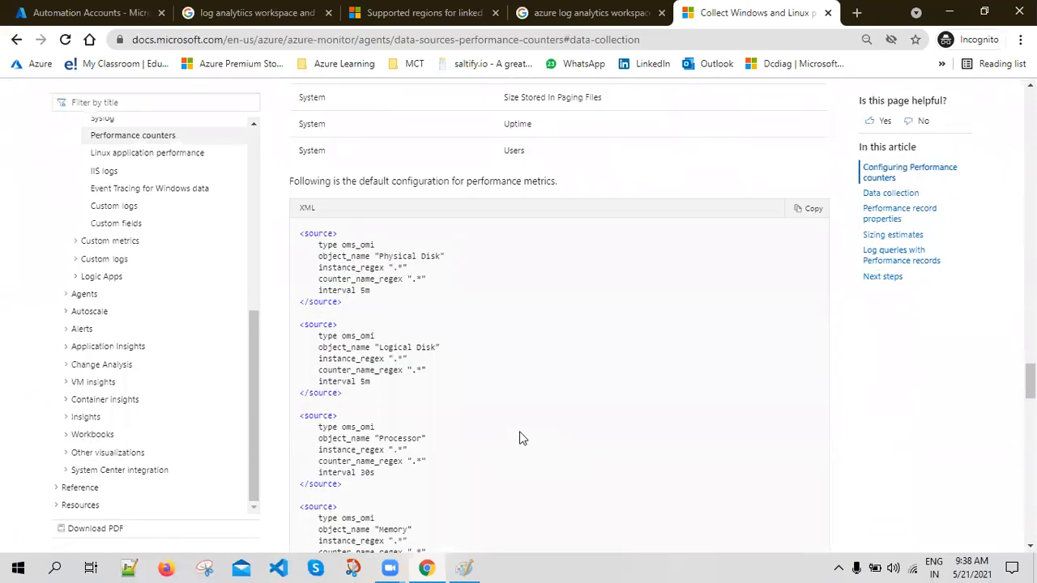
{"action": "scroll", "coordinate": [512, 437], "scroll_direction": "up", "scroll_amount": 10}
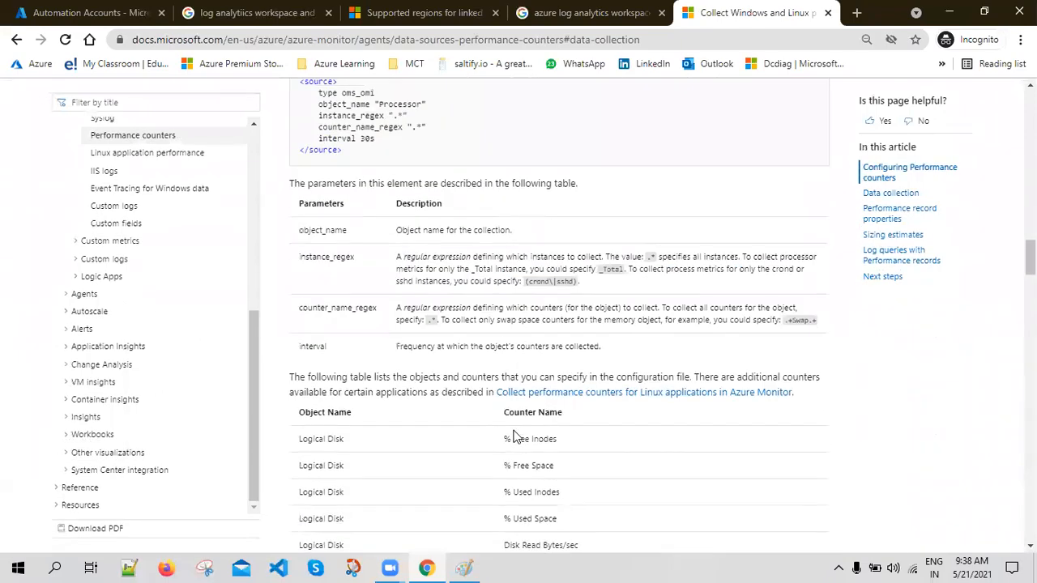
{"action": "left_click_drag", "start_coordinate": [312, 286], "coordinate": [559, 289]}
{"action": "scroll", "coordinate": [530, 396], "scroll_direction": "down", "scroll_amount": 8}
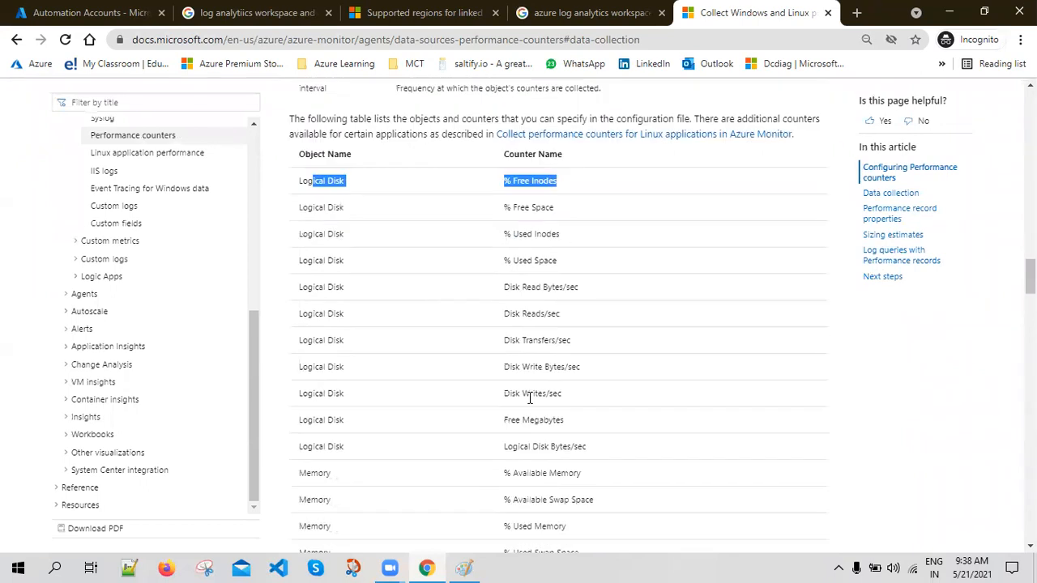
{"action": "scroll", "coordinate": [341, 300], "scroll_direction": "up", "scroll_amount": 3}
{"action": "left_click_drag", "start_coordinate": [300, 280], "coordinate": [532, 314]}
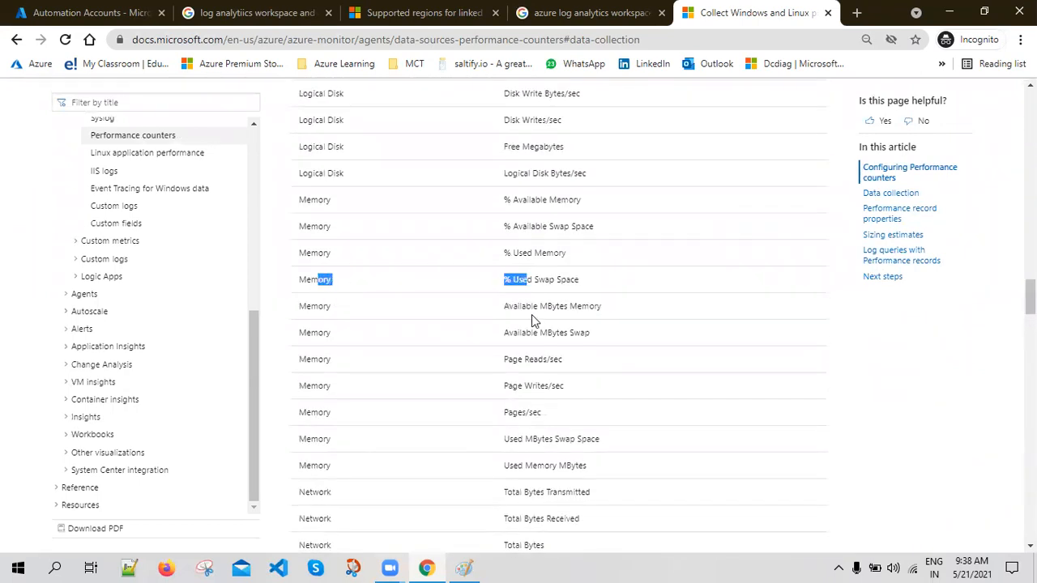
{"action": "scroll", "coordinate": [380, 345], "scroll_direction": "down", "scroll_amount": 6}
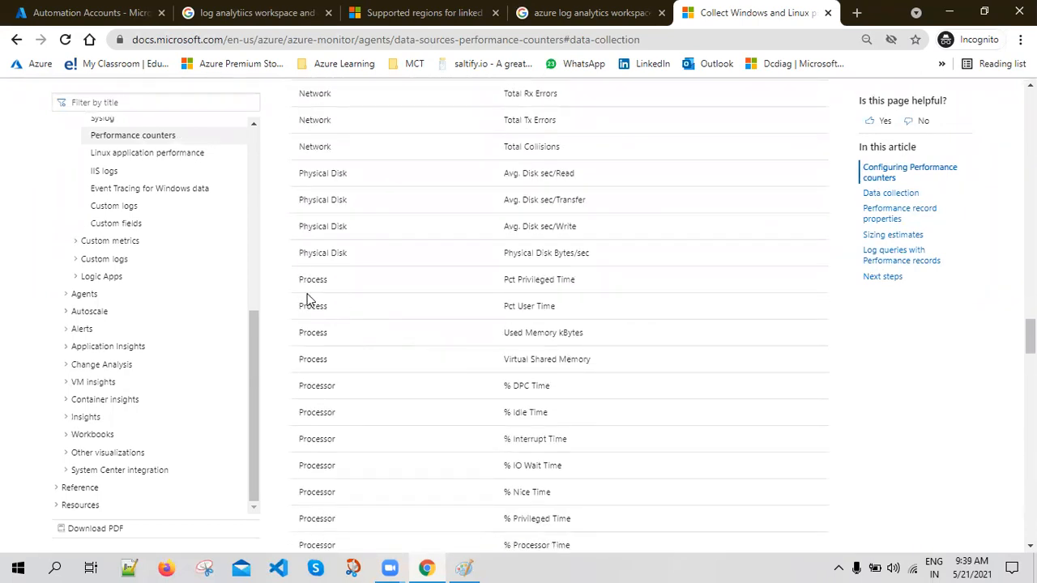
{"action": "left_click_drag", "start_coordinate": [305, 202], "coordinate": [503, 225]}
{"action": "left_click", "coordinate": [523, 242]}
{"action": "left_click", "coordinate": [89, 14]}
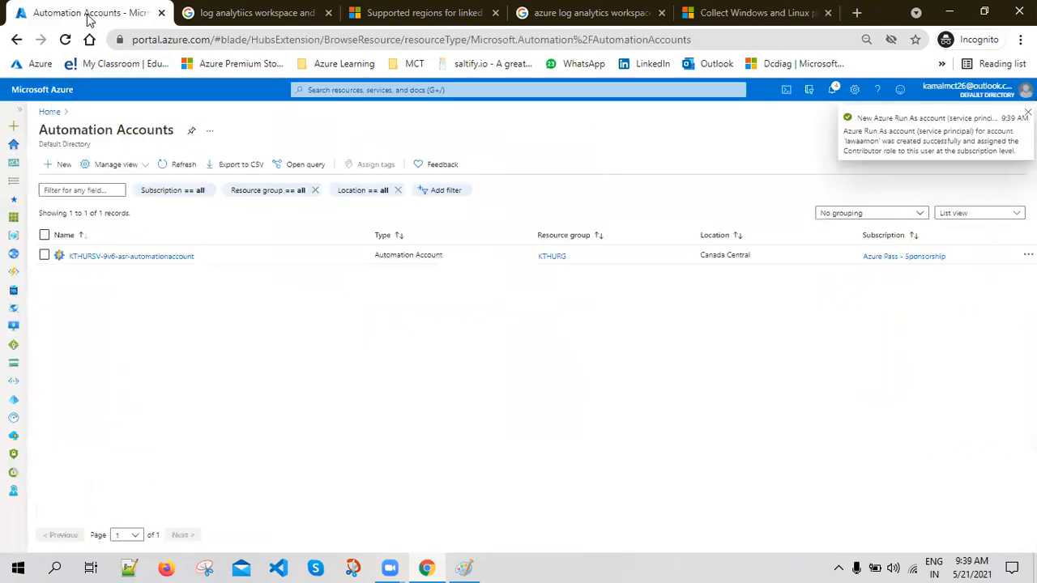
- Open the lawm Log Analytics workspace, glance at its agents management page and open its agents configuration
{"action": "left_click", "coordinate": [57, 105]}
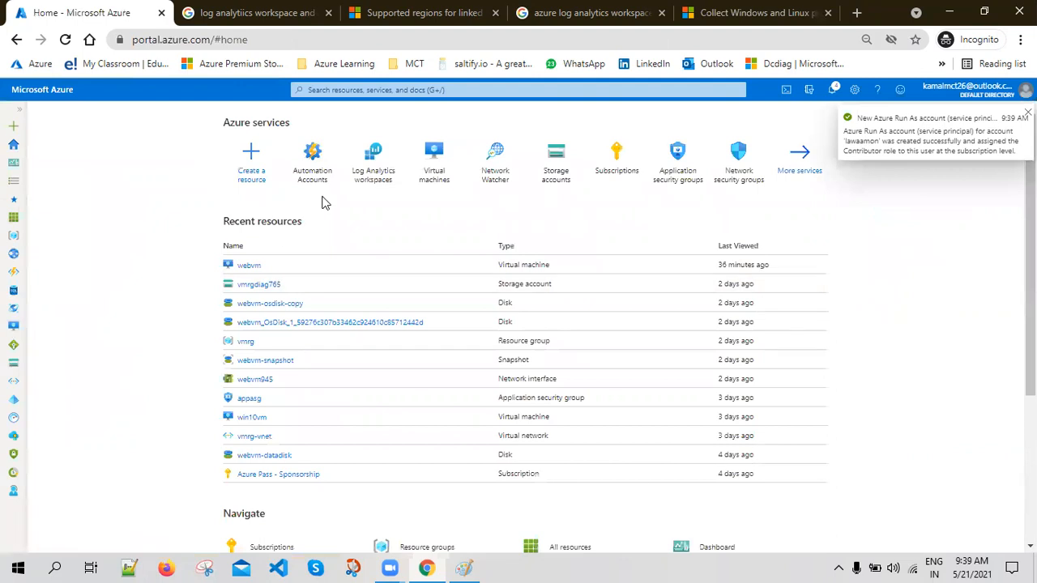
{"action": "left_click", "coordinate": [374, 166]}
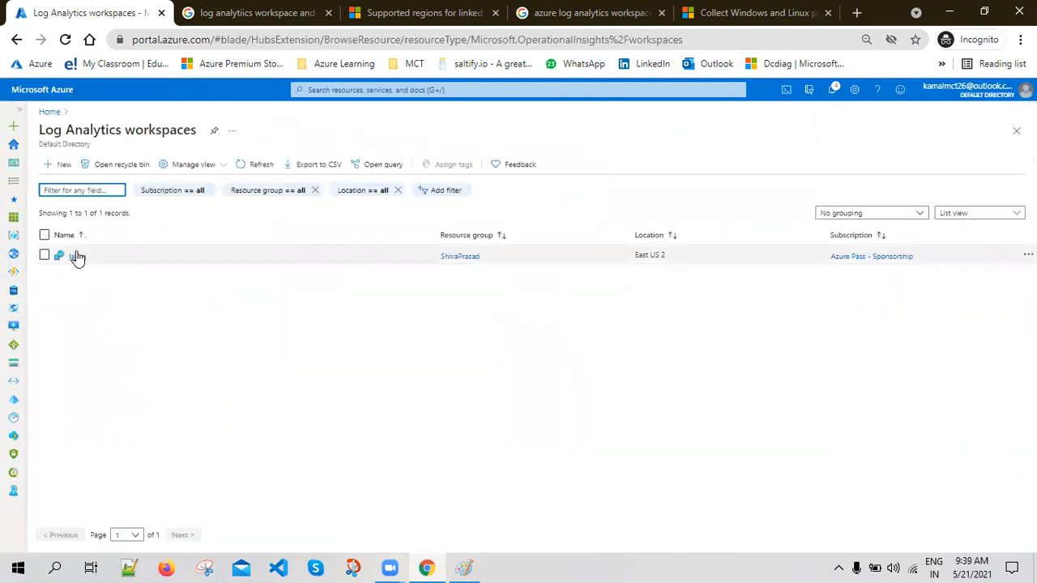
{"action": "left_click", "coordinate": [77, 256]}
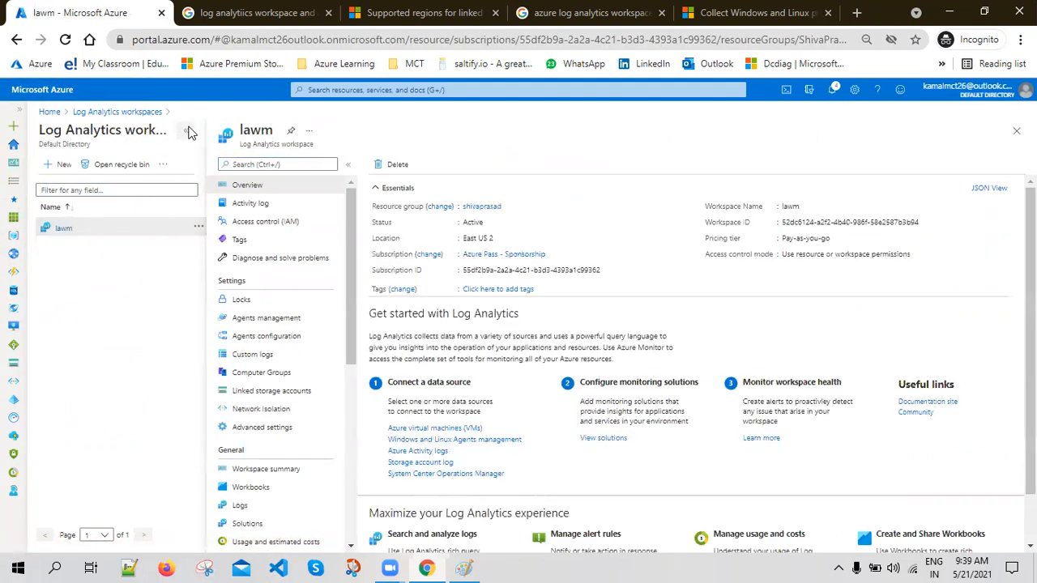
{"action": "left_click", "coordinate": [187, 131]}
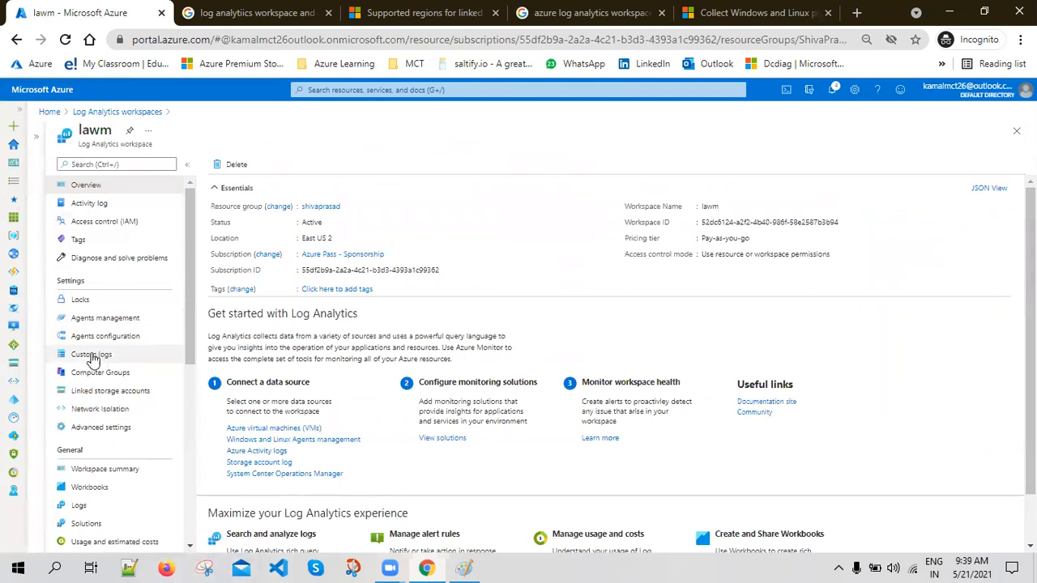
{"action": "left_click", "coordinate": [110, 321]}
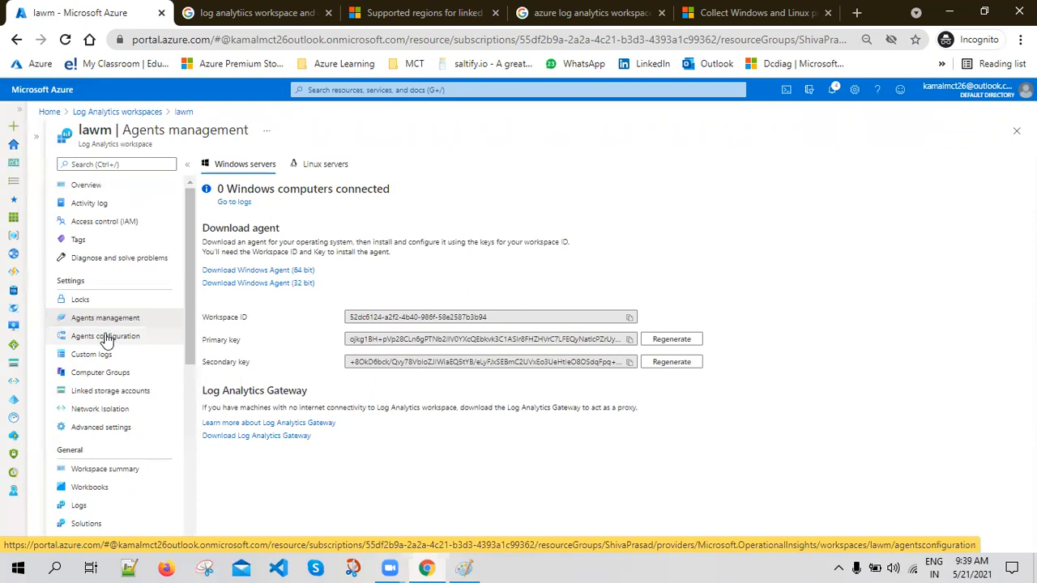
{"action": "left_click", "coordinate": [120, 335]}
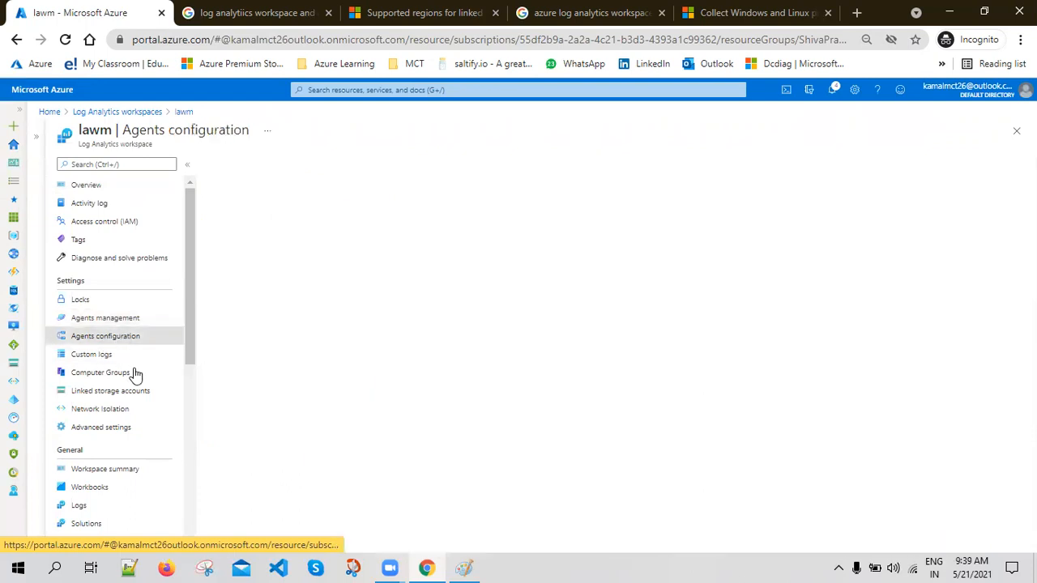
- Add the recommended Windows performance counters to the workspace and review the listed processor and memory counters
{"action": "left_click", "coordinate": [364, 177]}
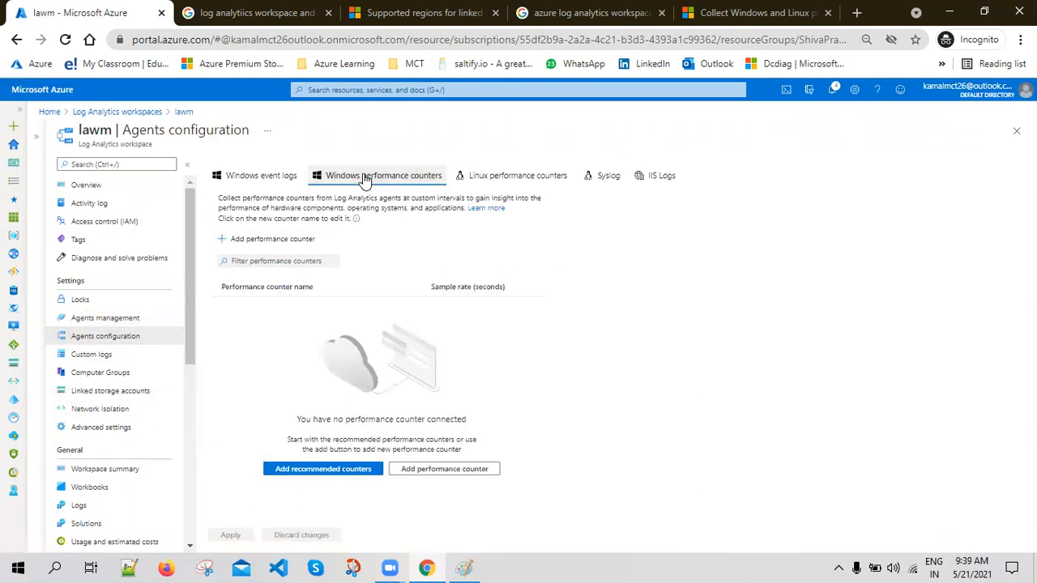
{"action": "left_click", "coordinate": [323, 469]}
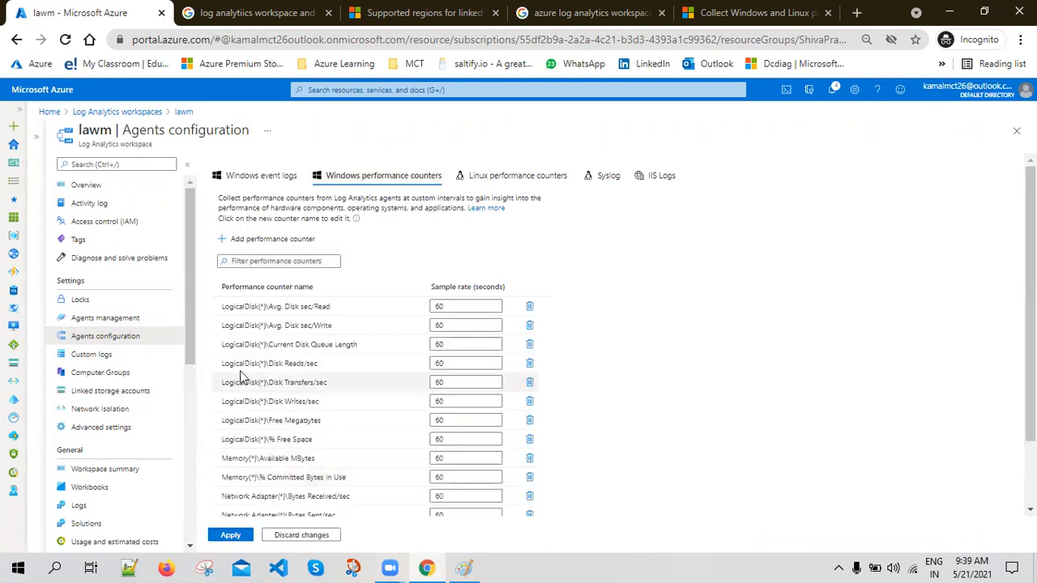
{"action": "scroll", "coordinate": [397, 332], "scroll_direction": "down", "scroll_amount": 1}
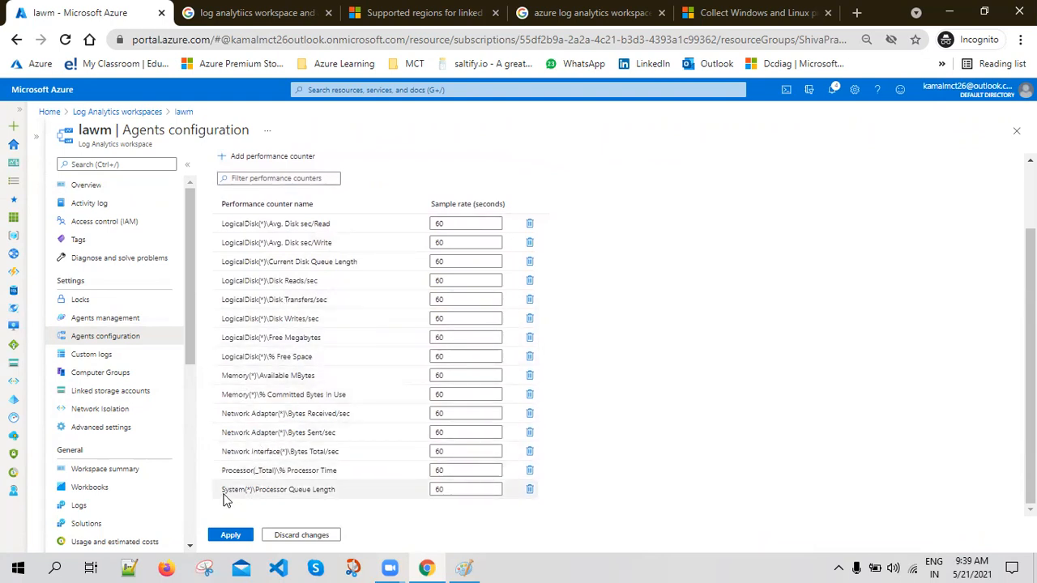
{"action": "left_click_drag", "start_coordinate": [226, 469], "coordinate": [334, 469]}
{"action": "triple_click", "coordinate": [280, 470]}
{"action": "left_click", "coordinate": [234, 474]}
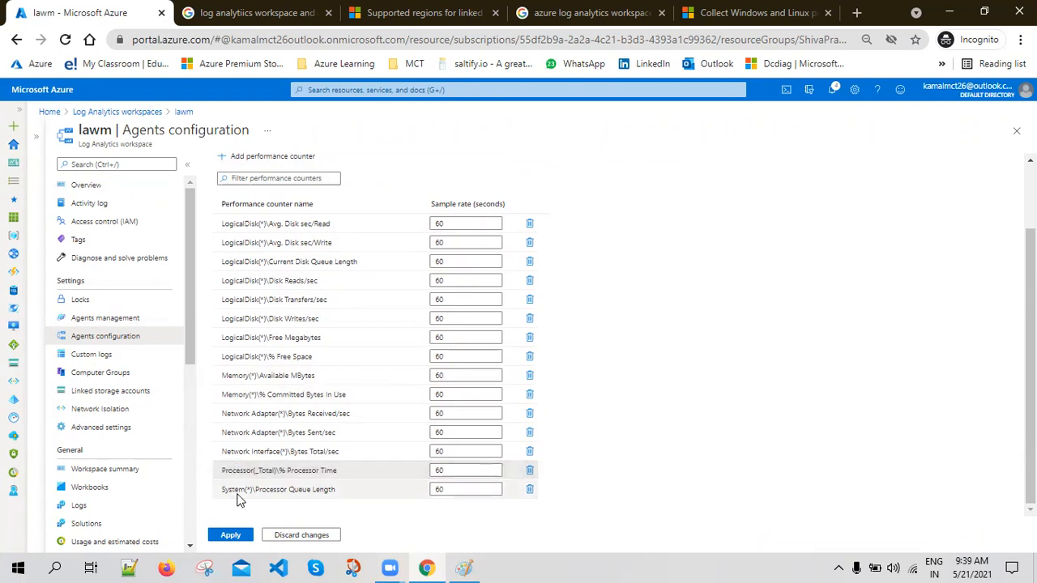
{"action": "left_click_drag", "start_coordinate": [242, 375], "coordinate": [320, 381]}
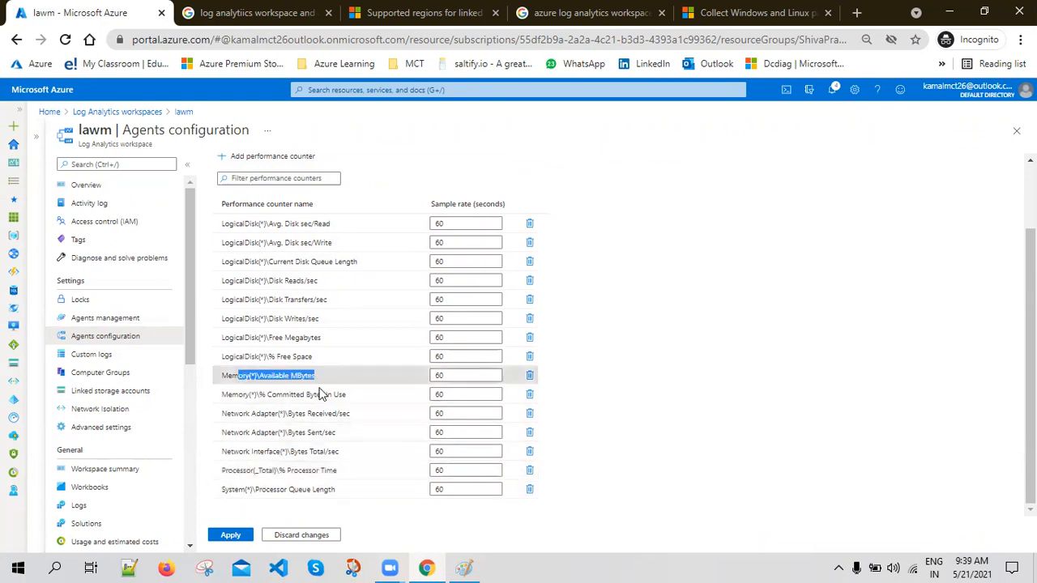
{"action": "scroll", "coordinate": [316, 426], "scroll_direction": "up", "scroll_amount": 2}
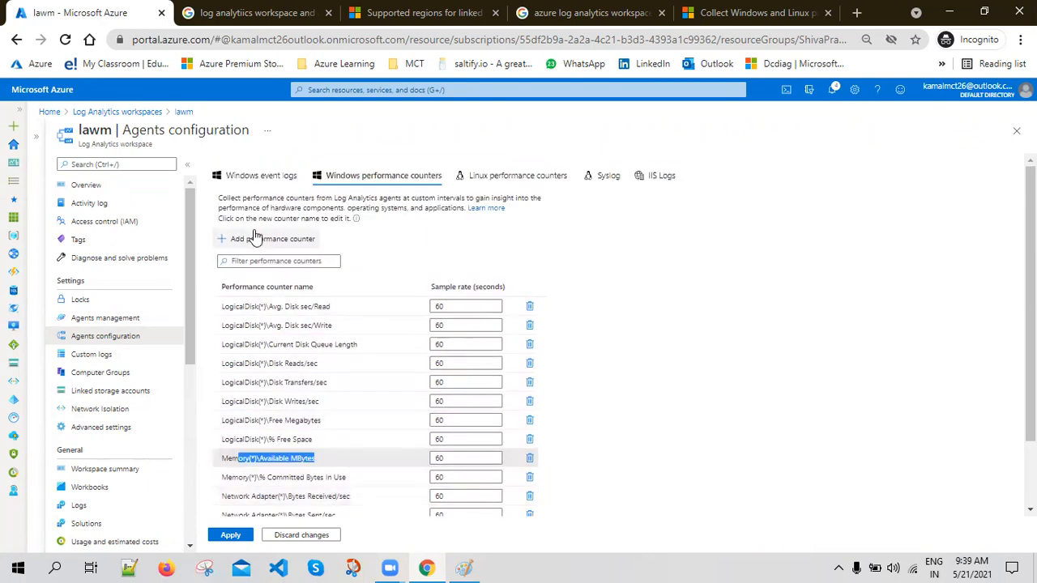
- Examine the object and counter names in the Microsoft Docs performance counter table and compare them with the workspace's Windows counters
{"action": "left_click", "coordinate": [721, 16]}
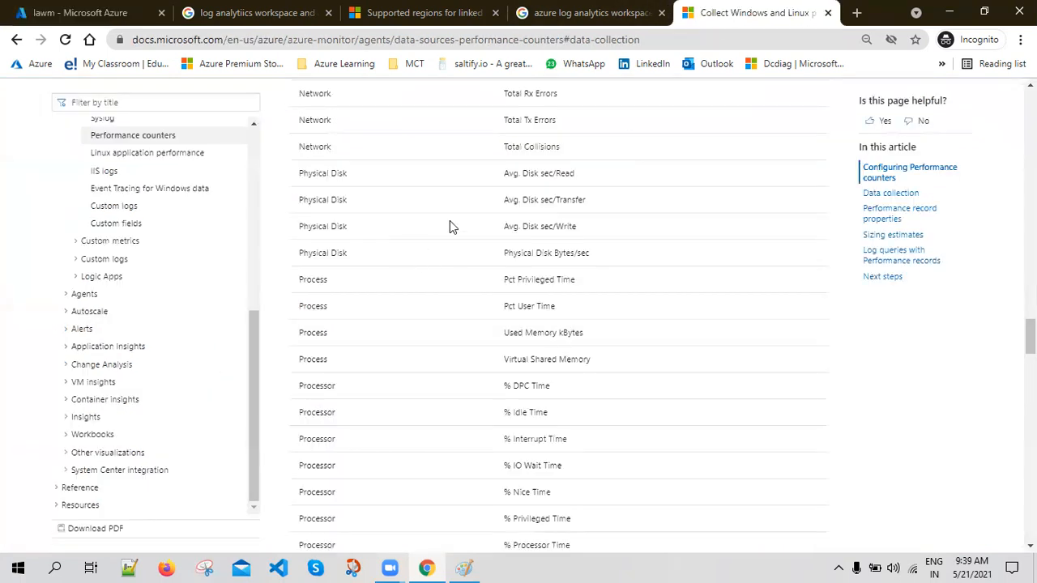
{"action": "scroll", "coordinate": [580, 443], "scroll_direction": "down", "scroll_amount": 3}
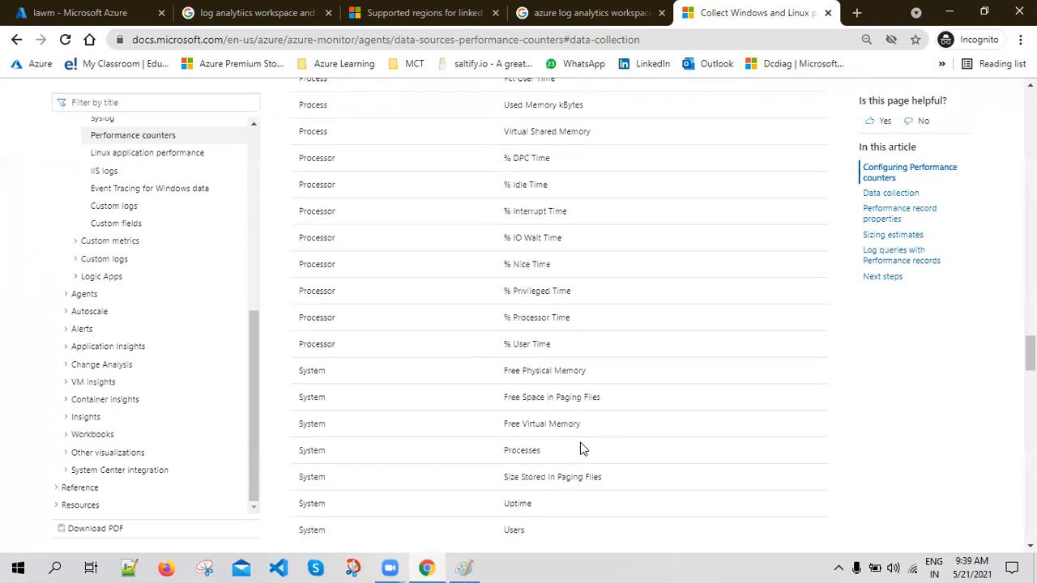
{"action": "scroll", "coordinate": [506, 397], "scroll_direction": "up", "scroll_amount": 3}
{"action": "scroll", "coordinate": [507, 394], "scroll_direction": "up", "scroll_amount": 1}
{"action": "scroll", "coordinate": [570, 331], "scroll_direction": "up", "scroll_amount": 4}
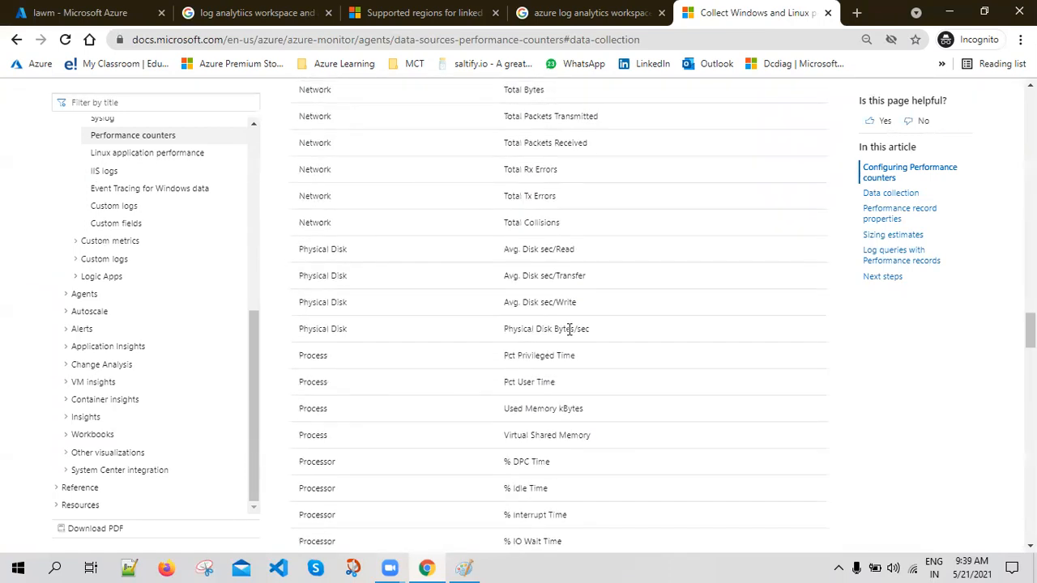
{"action": "scroll", "coordinate": [541, 277], "scroll_direction": "up", "scroll_amount": 2}
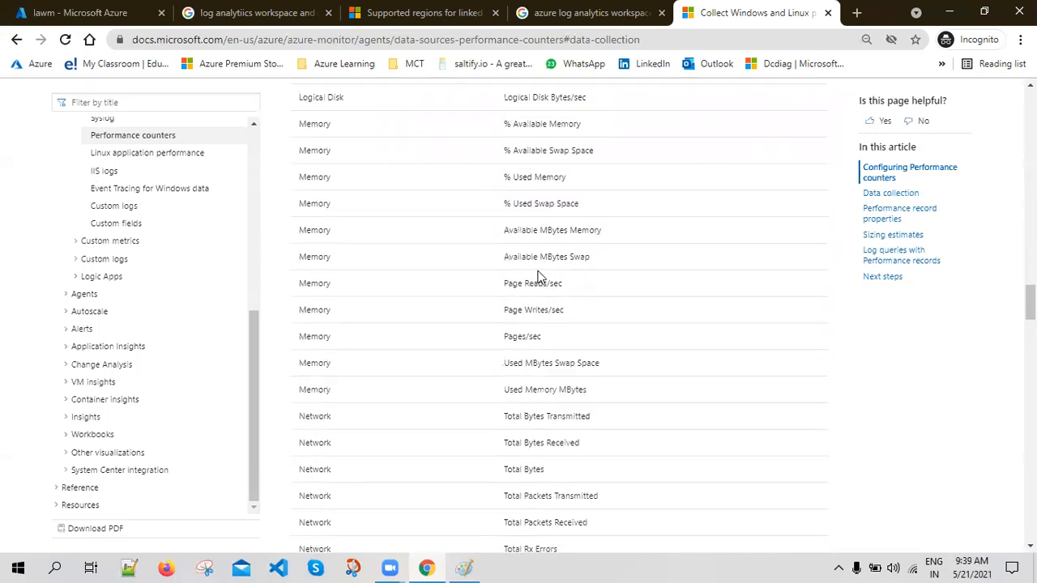
{"action": "scroll", "coordinate": [513, 312], "scroll_direction": "up", "scroll_amount": 4}
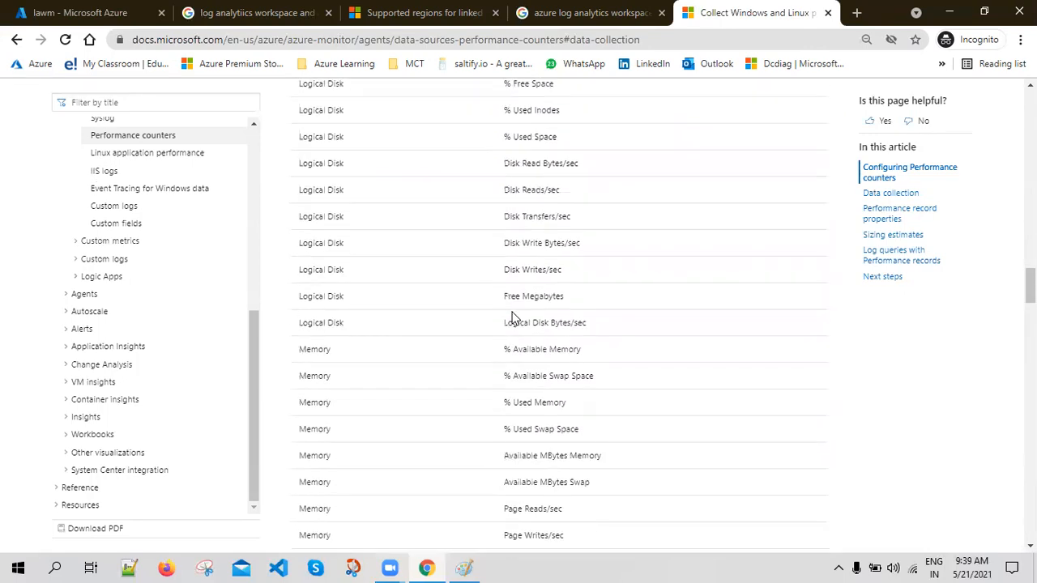
{"action": "scroll", "coordinate": [512, 317], "scroll_direction": "up", "scroll_amount": 2}
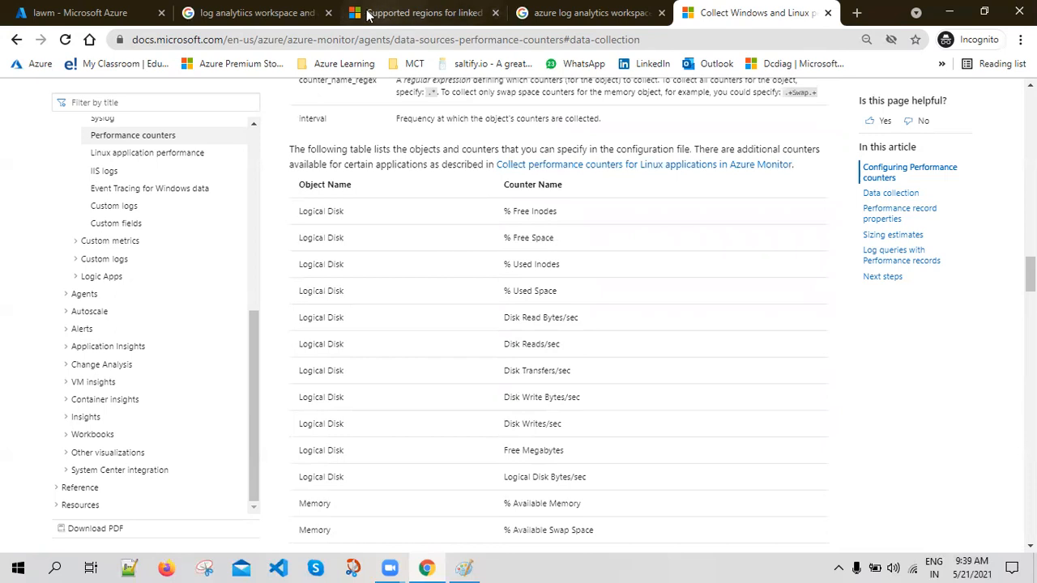
{"action": "left_click", "coordinate": [79, 12]}
{"action": "left_click", "coordinate": [270, 378]}
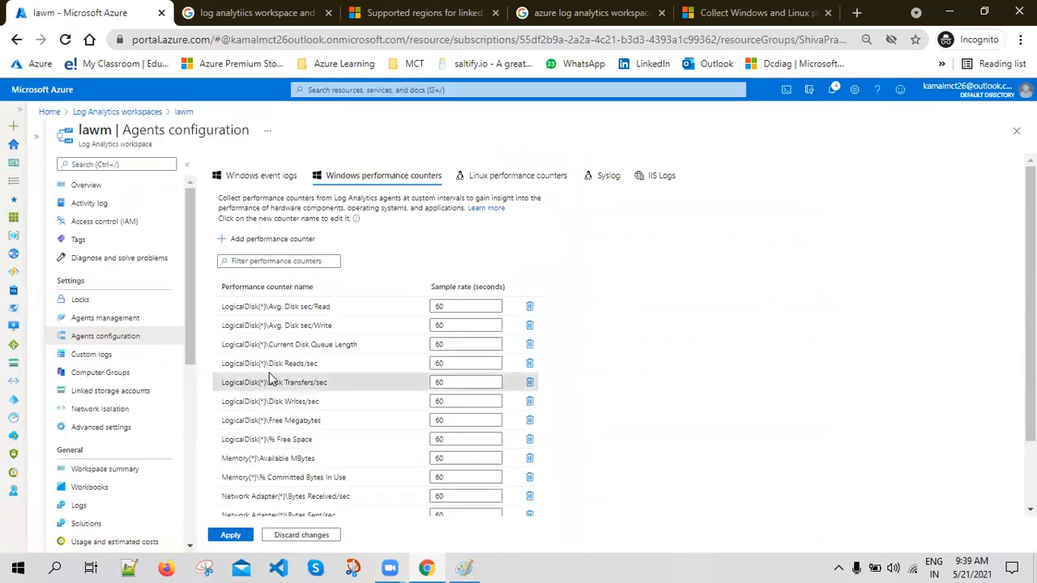
{"action": "scroll", "coordinate": [326, 341], "scroll_direction": "down", "scroll_amount": 2}
{"action": "scroll", "coordinate": [337, 430], "scroll_direction": "up", "scroll_amount": 2}
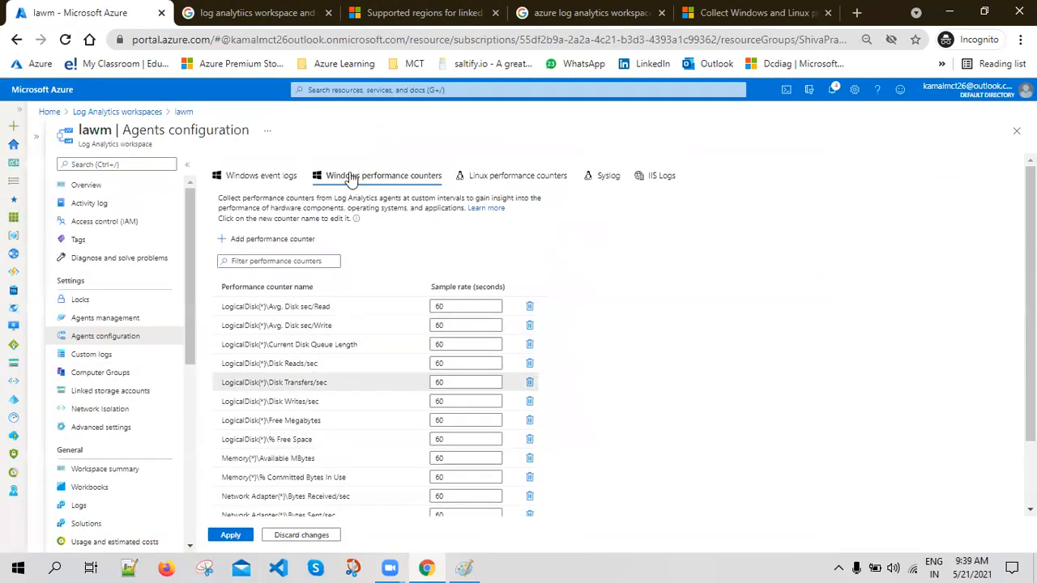
- Look through the article's performance counter table for the System object's Uptime counter
{"action": "left_click", "coordinate": [707, 12]}
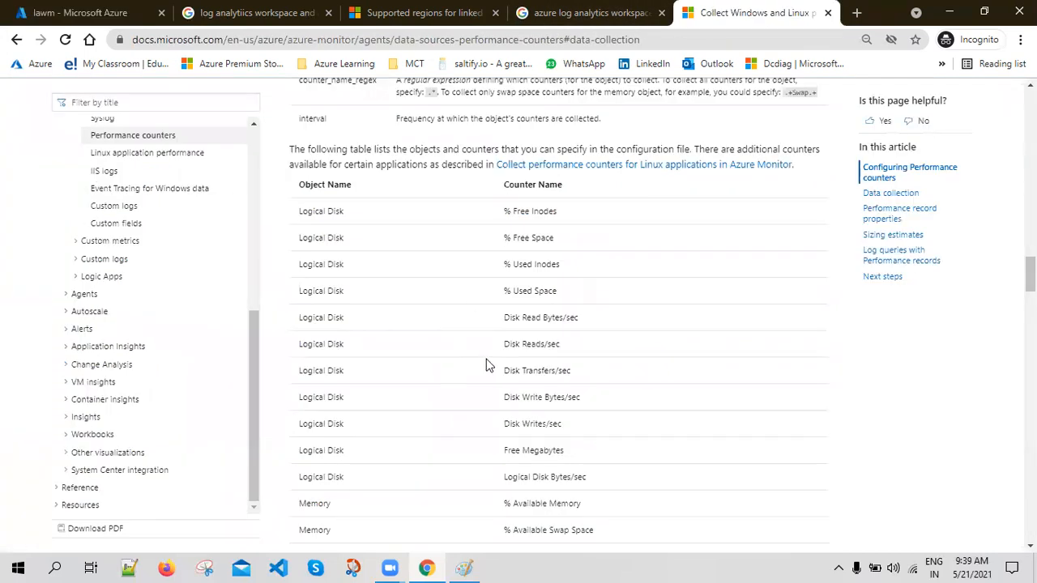
{"action": "scroll", "coordinate": [496, 366], "scroll_direction": "down", "scroll_amount": 6}
{"action": "scroll", "coordinate": [497, 386], "scroll_direction": "down", "scroll_amount": 3}
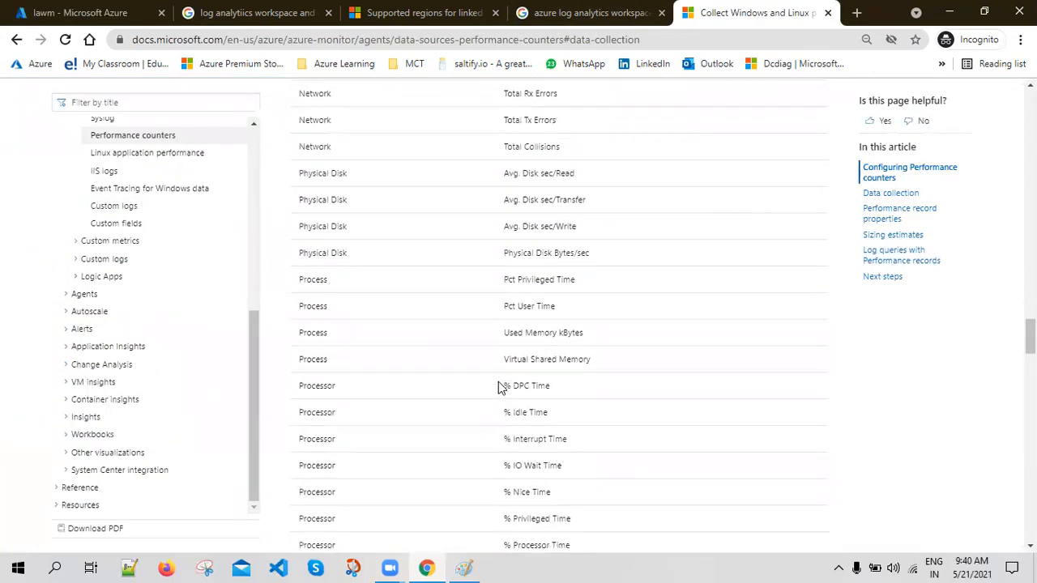
{"action": "scroll", "coordinate": [557, 416], "scroll_direction": "down", "scroll_amount": 3}
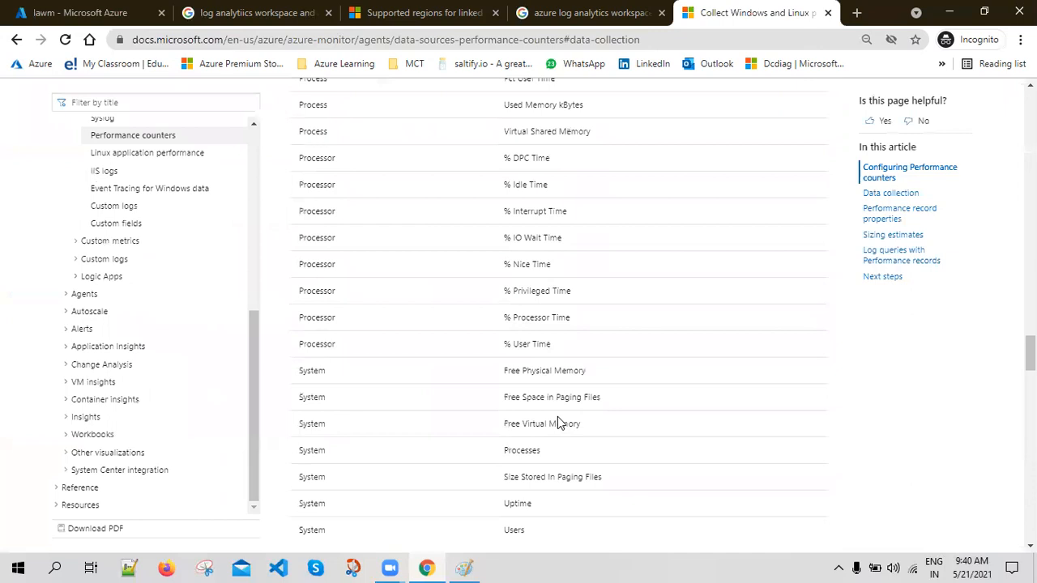
{"action": "scroll", "coordinate": [538, 336], "scroll_direction": "down", "scroll_amount": 2}
{"action": "left_click_drag", "start_coordinate": [537, 350], "coordinate": [495, 365]}
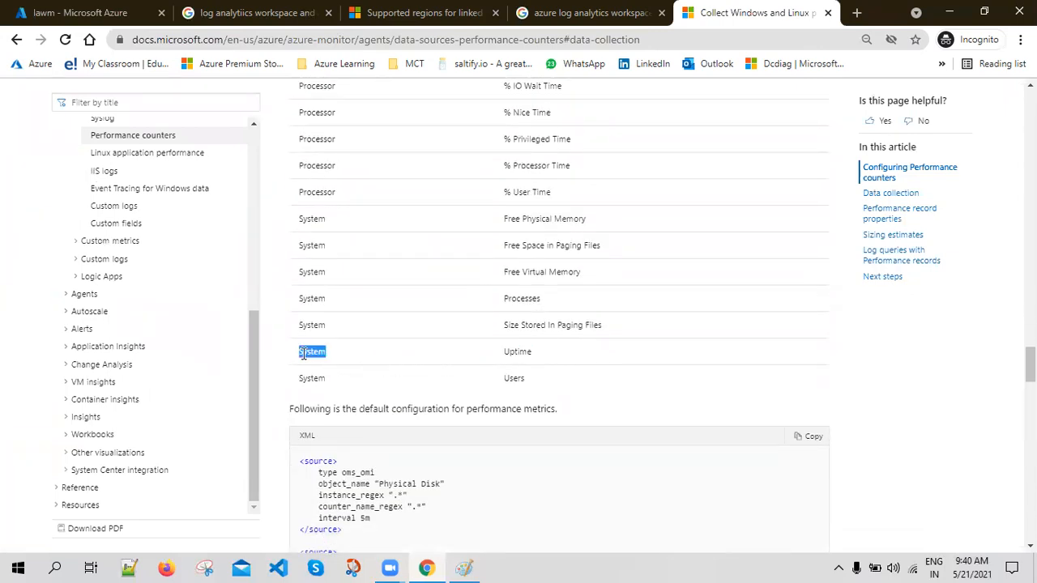
{"action": "key", "text": "alt+Tab"}
{"action": "key", "text": "alt+Tab"}
- Start a new Windows performance counter entry in the workspace and search the counter names for "system" and "uptime"
{"action": "left_click", "coordinate": [85, 11]}
{"action": "left_click", "coordinate": [264, 241]}
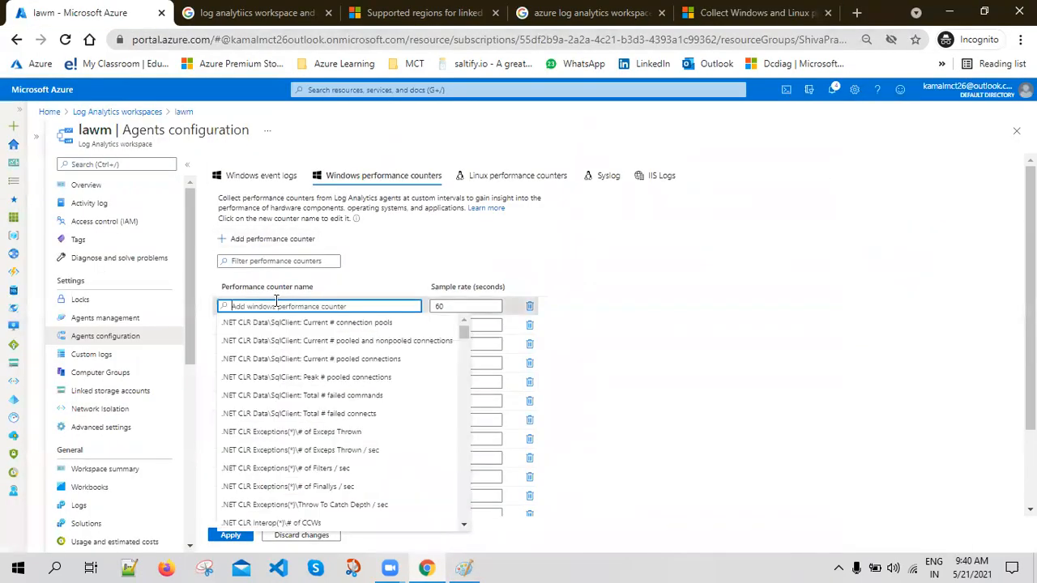
{"action": "type", "text": "system"}
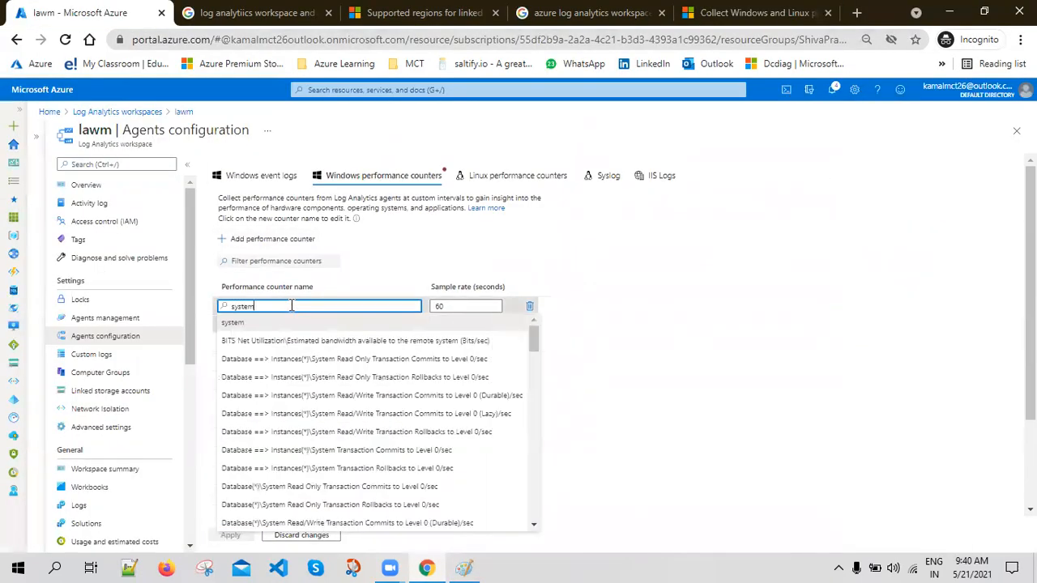
{"action": "key", "text": "ctrl+a"}
{"action": "key", "text": "BackSpace"}
{"action": "type", "text": "uptime"}
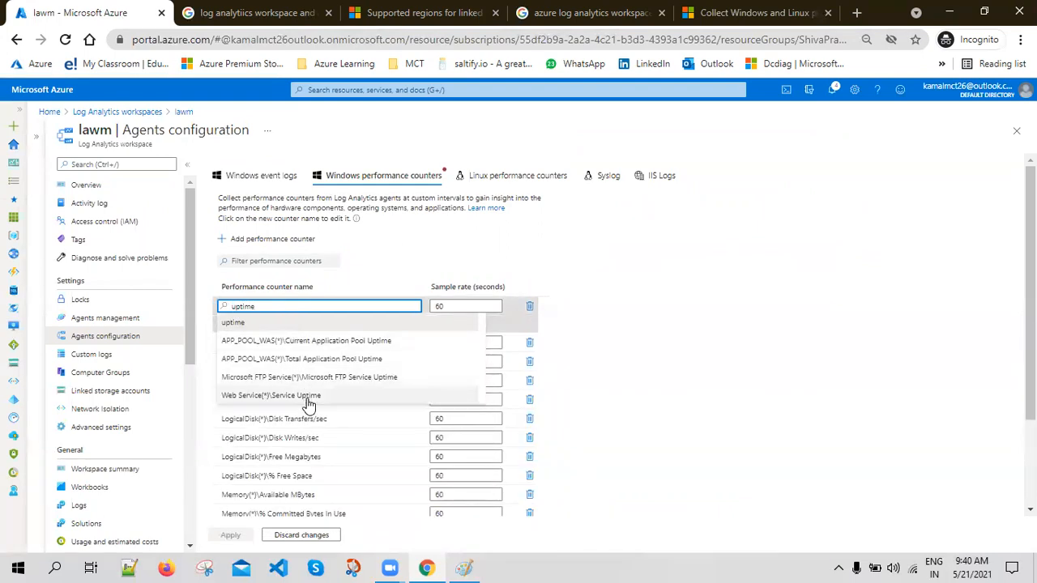
- Search the counter names for "system", add the System Up Time counter, apply the configuration and review the saved list
{"action": "key", "text": "BackSpace"}
{"action": "type", "text": "syst"}
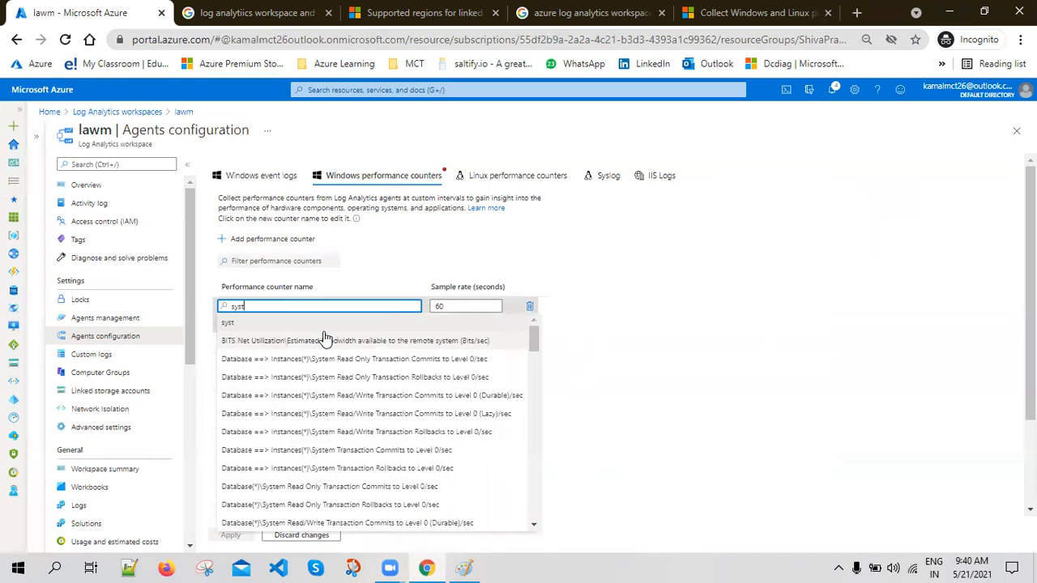
{"action": "scroll", "coordinate": [322, 380], "scroll_direction": "down", "scroll_amount": 5}
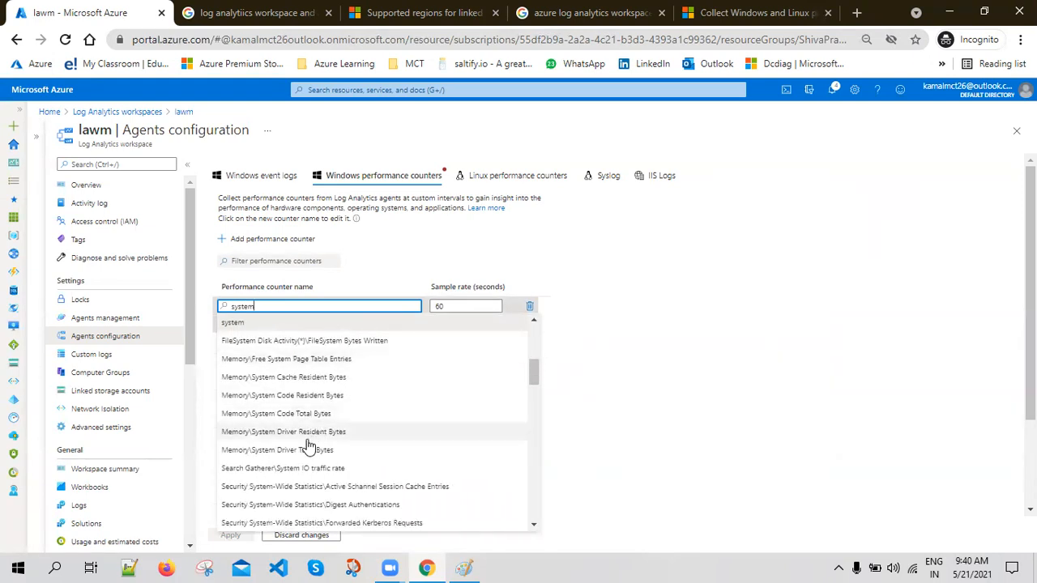
{"action": "scroll", "coordinate": [312, 454], "scroll_direction": "down", "scroll_amount": 10}
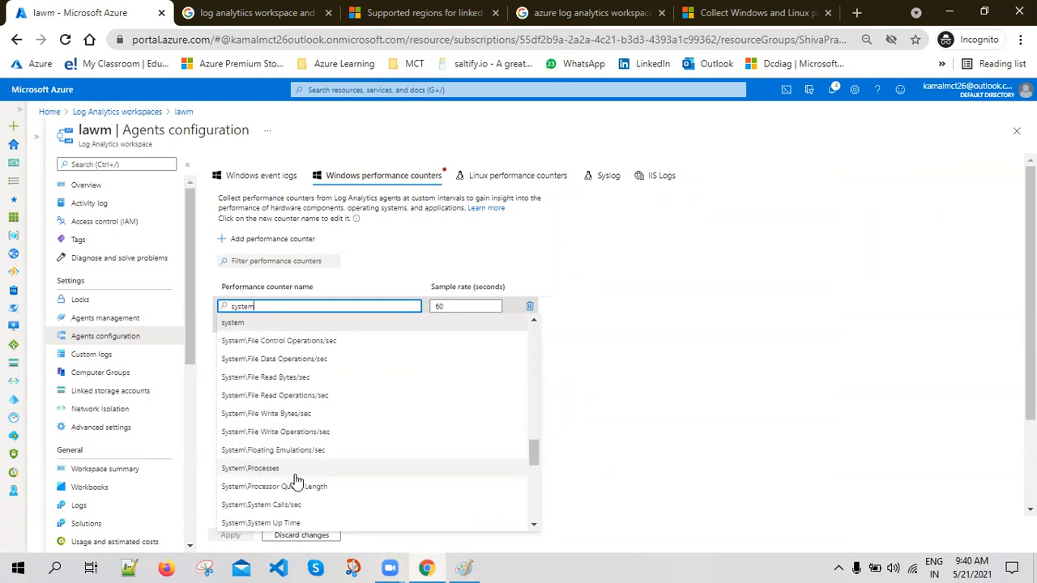
{"action": "scroll", "coordinate": [296, 480], "scroll_direction": "down", "scroll_amount": 1}
{"action": "left_click", "coordinate": [263, 469]}
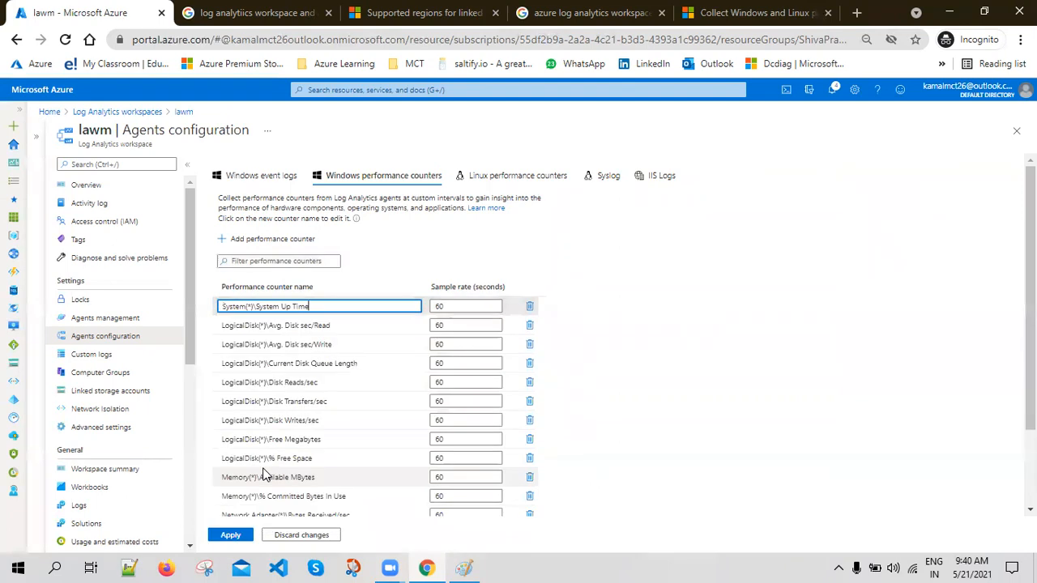
{"action": "left_click", "coordinate": [231, 535]}
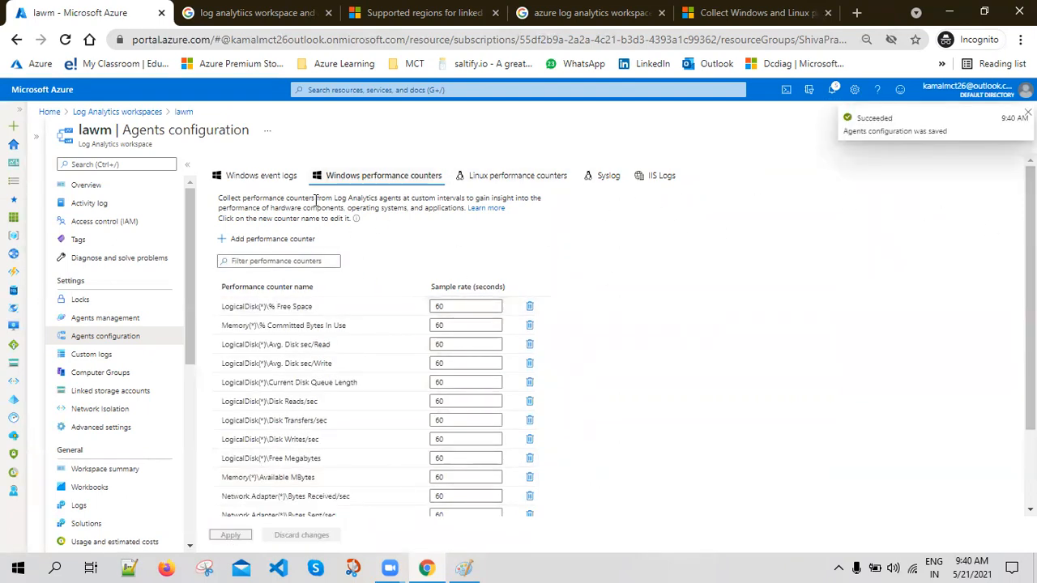
{"action": "scroll", "coordinate": [324, 405], "scroll_direction": "down", "scroll_amount": 3}
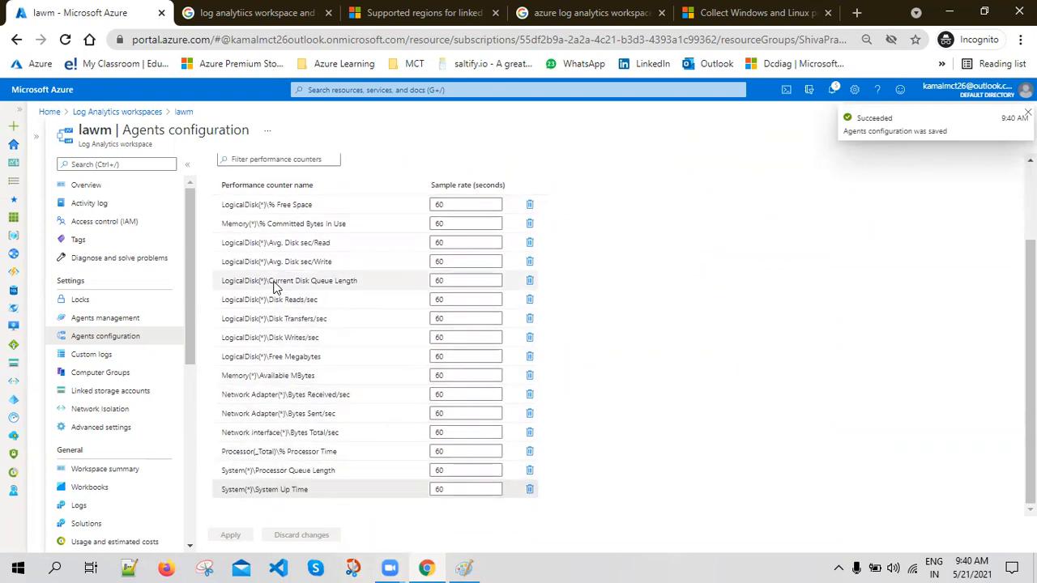
{"action": "scroll", "coordinate": [304, 286], "scroll_direction": "up", "scroll_amount": 3}
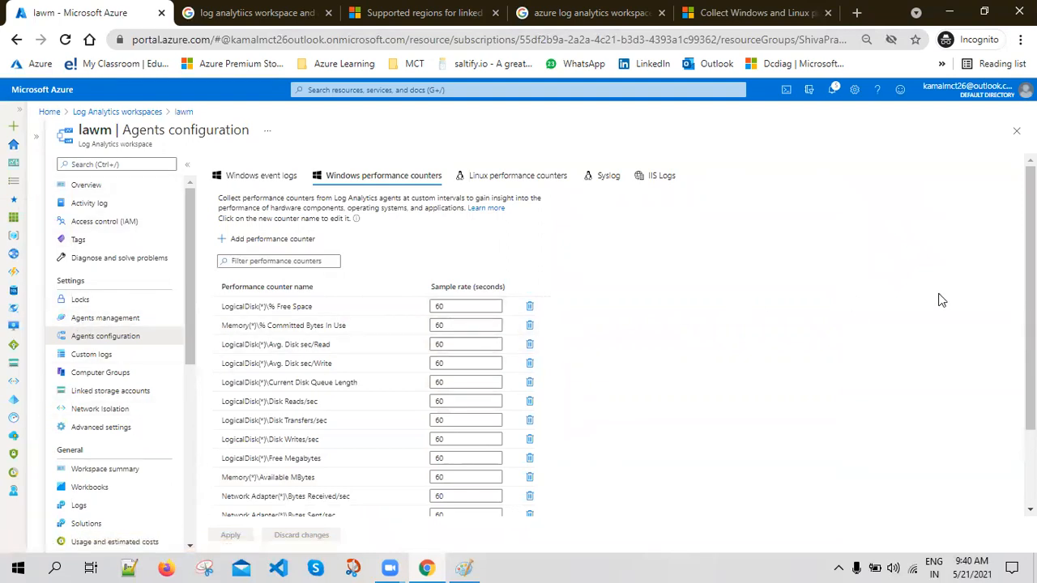
- Open the virtual machines data source of the lawm workspace and list the subscription's virtual machines in a separate portal tab
{"action": "scroll", "coordinate": [110, 507], "scroll_direction": "down", "scroll_amount": 2}
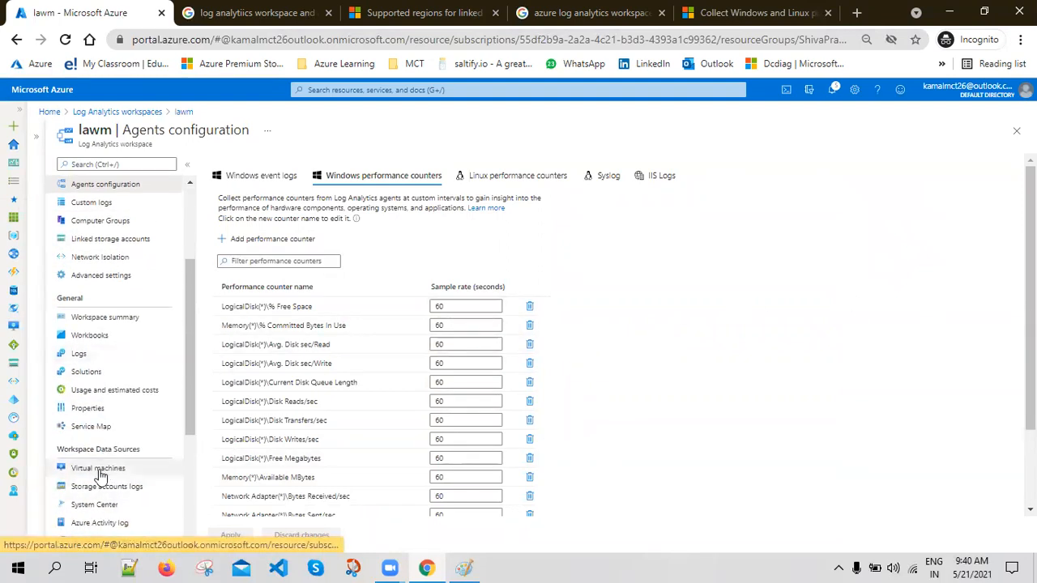
{"action": "left_click", "coordinate": [96, 469]}
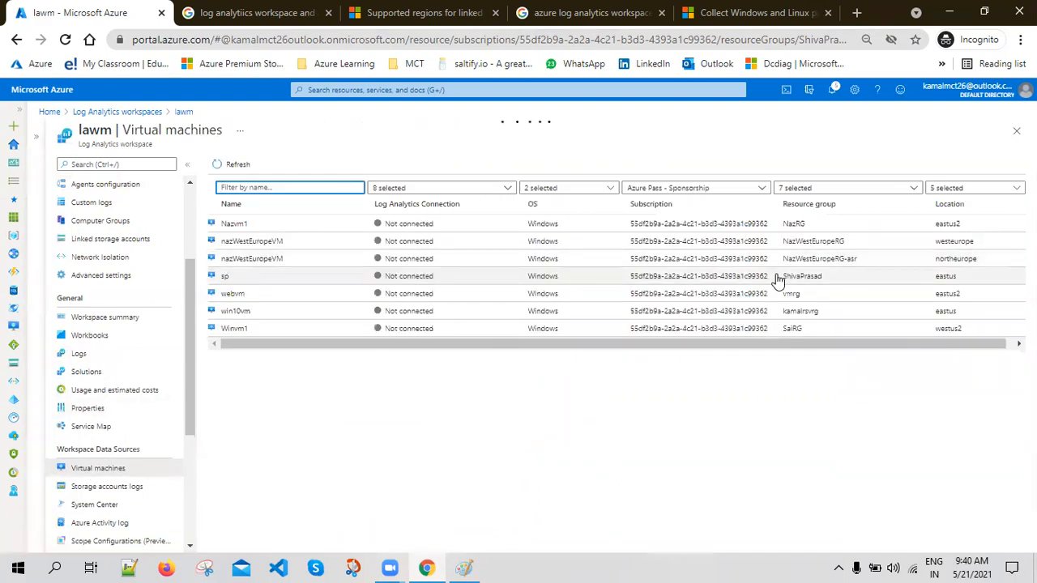
{"action": "left_click", "coordinate": [252, 12]}
{"action": "left_click", "coordinate": [38, 64]}
{"action": "left_click", "coordinate": [67, 11]}
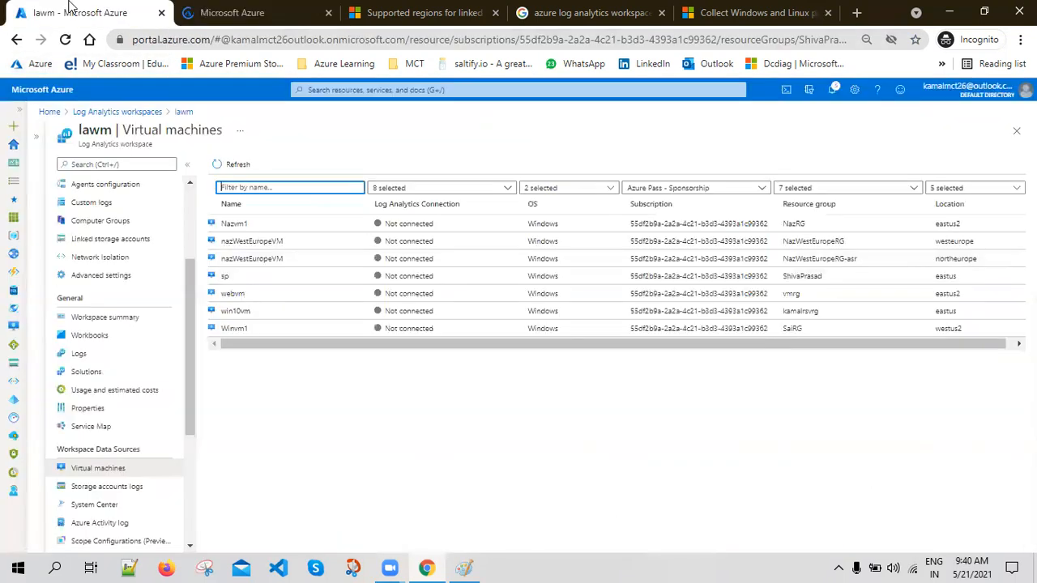
{"action": "left_click", "coordinate": [241, 10]}
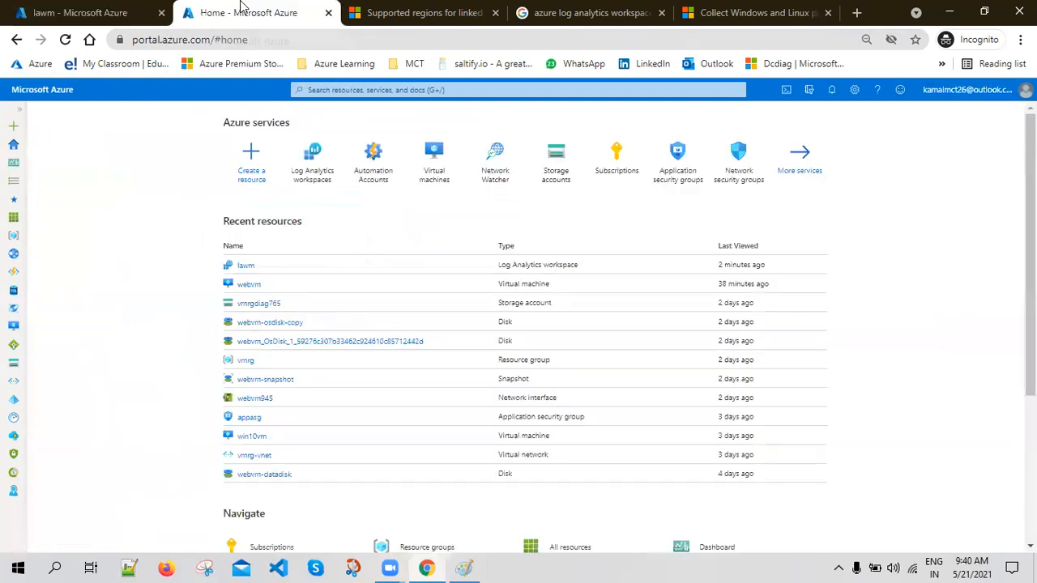
{"action": "left_click", "coordinate": [438, 173]}
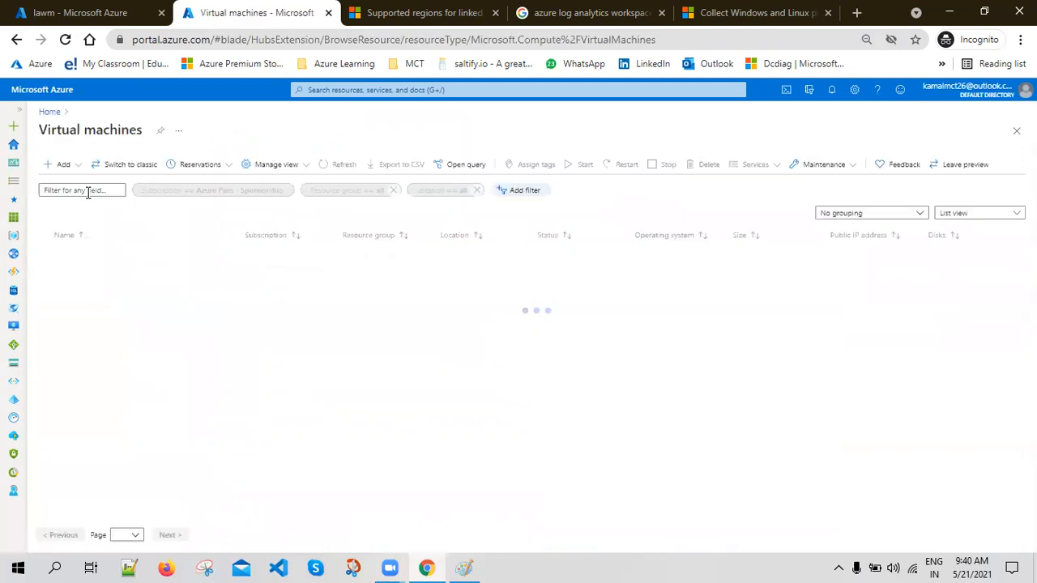
- Start the Nazvm1, webvm and win10vm virtual machines together and clear their selection
{"action": "left_click", "coordinate": [44, 236]}
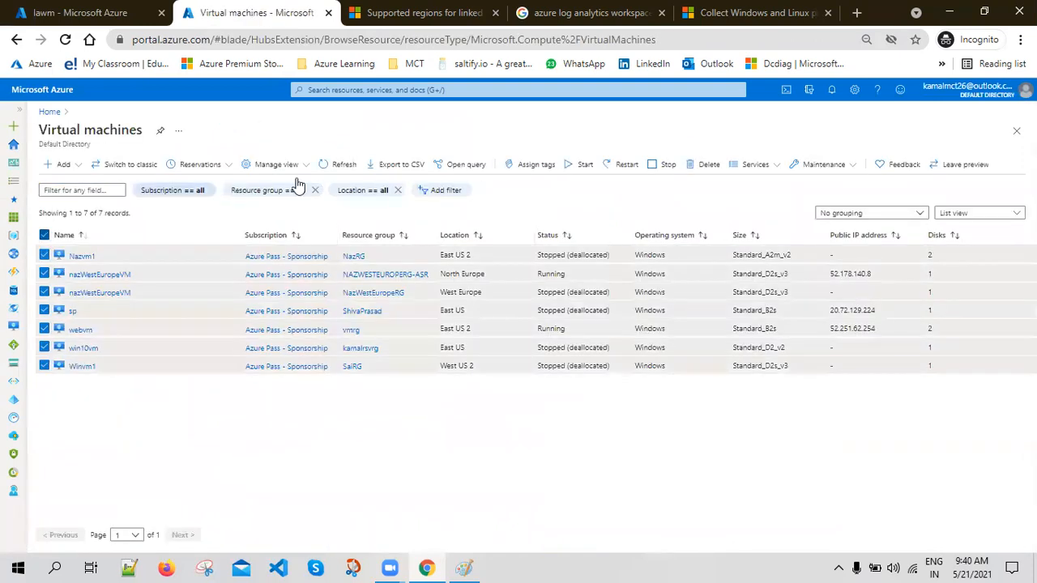
{"action": "left_click", "coordinate": [44, 236]}
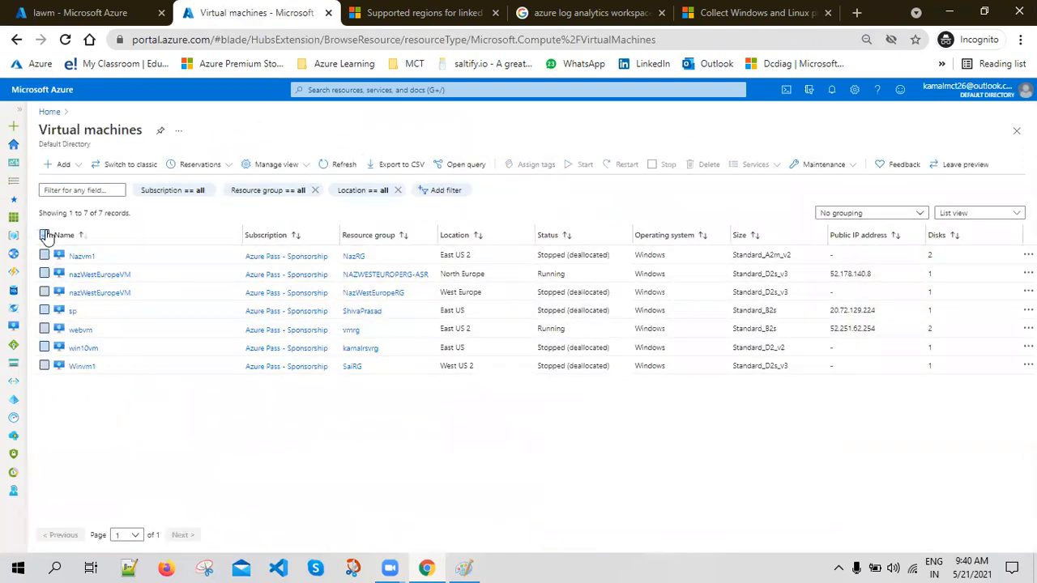
{"action": "left_click", "coordinate": [45, 329]}
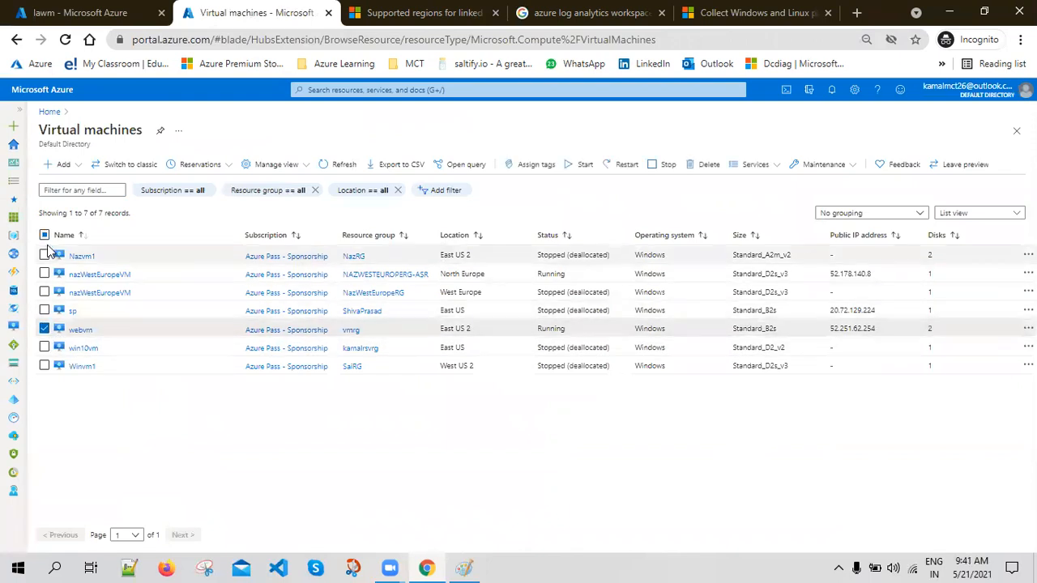
{"action": "left_click", "coordinate": [45, 347]}
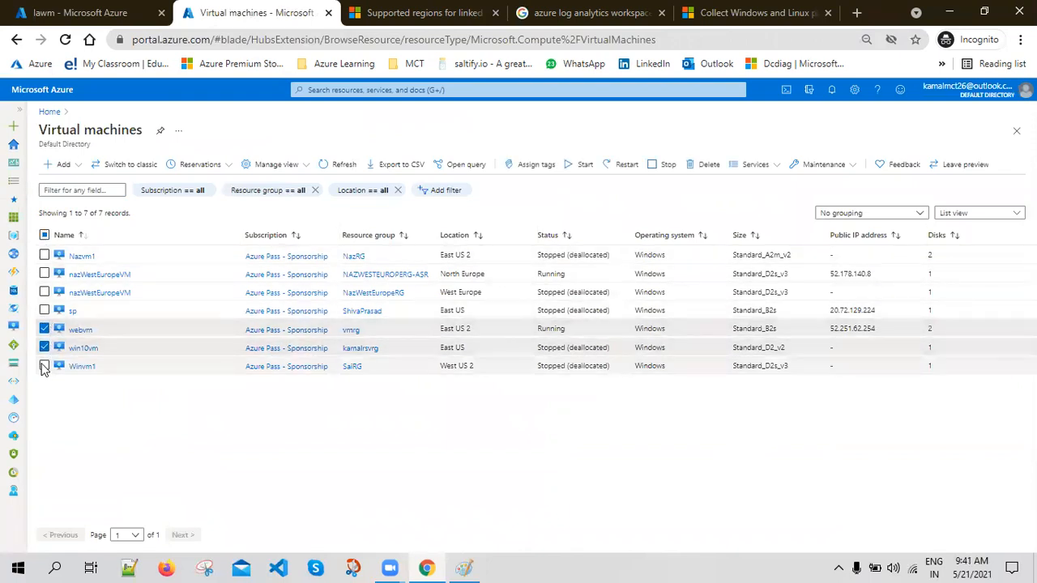
{"action": "left_click", "coordinate": [43, 254]}
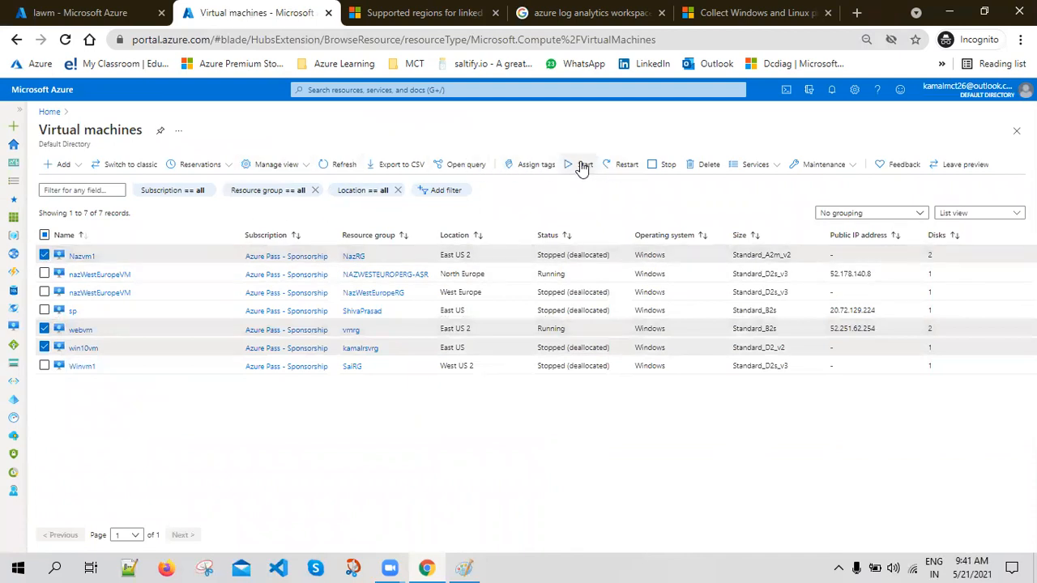
{"action": "left_click", "coordinate": [582, 165]}
{"action": "left_click", "coordinate": [60, 226]}
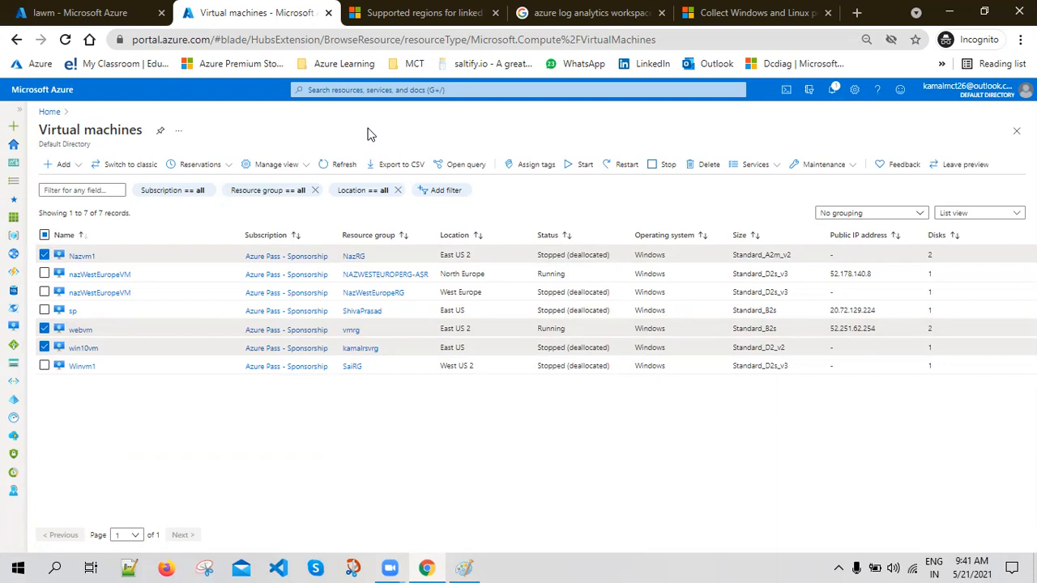
{"action": "left_click", "coordinate": [44, 328]}
{"action": "left_click", "coordinate": [44, 347]}
{"action": "left_click", "coordinate": [45, 255]}
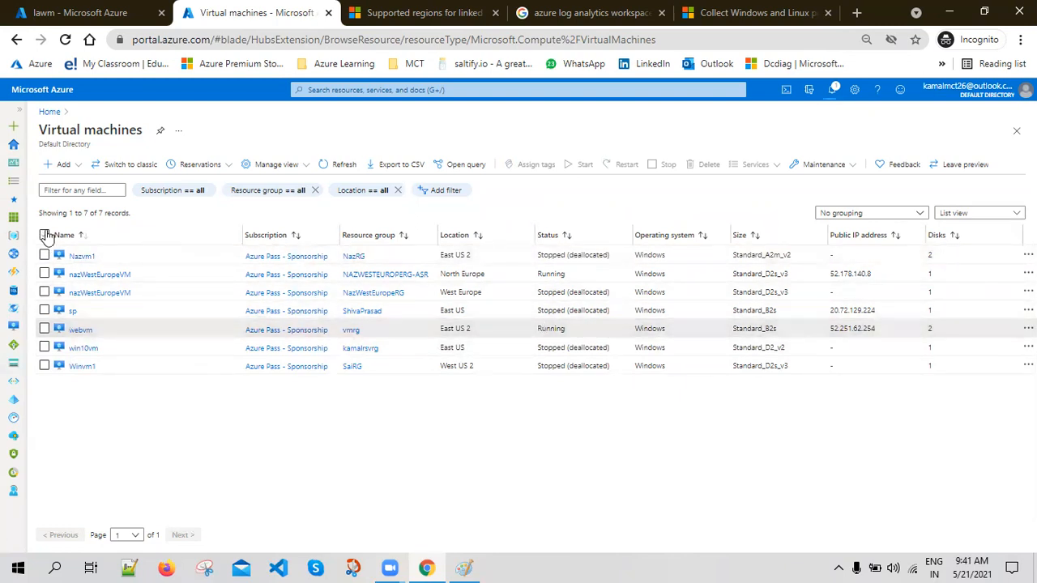
- Refresh the lawm workspace's virtual machine connections and compare them with the portal's full virtual machines list
{"action": "left_click", "coordinate": [39, 12]}
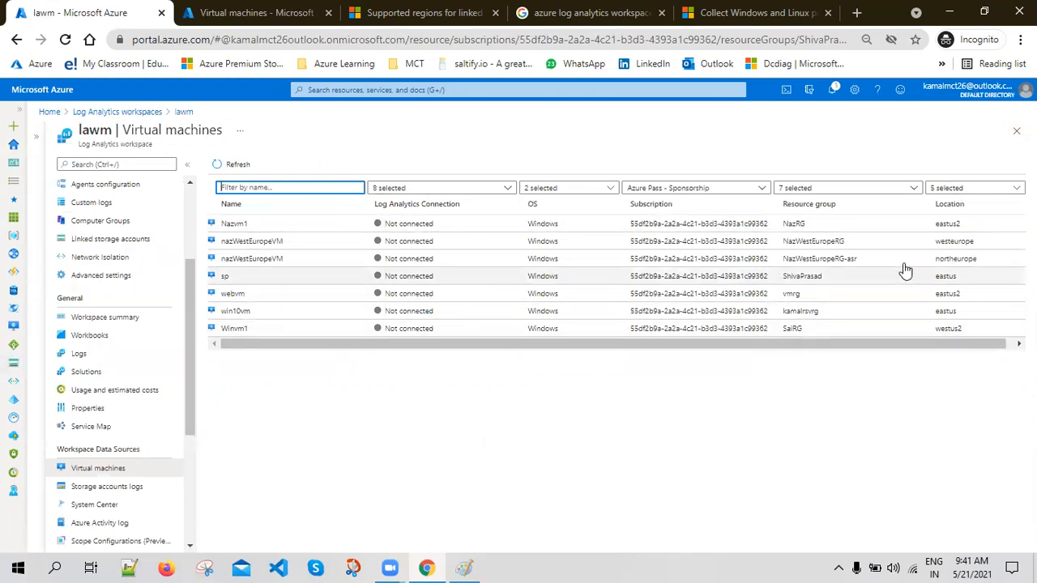
{"action": "left_click", "coordinate": [238, 166]}
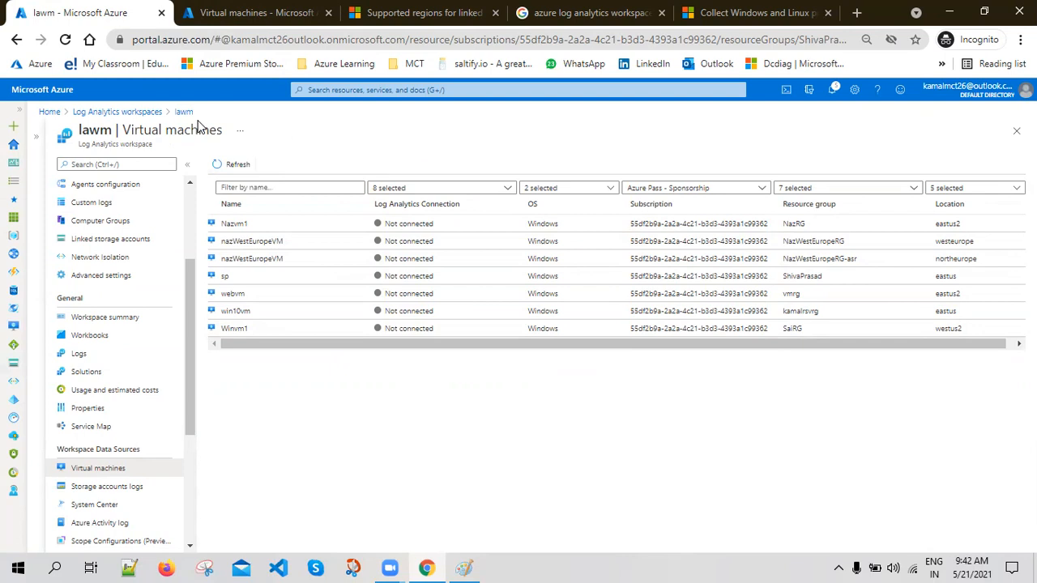
{"action": "left_click", "coordinate": [259, 13]}
{"action": "left_click", "coordinate": [125, 10]}
{"action": "left_click", "coordinate": [308, 10]}
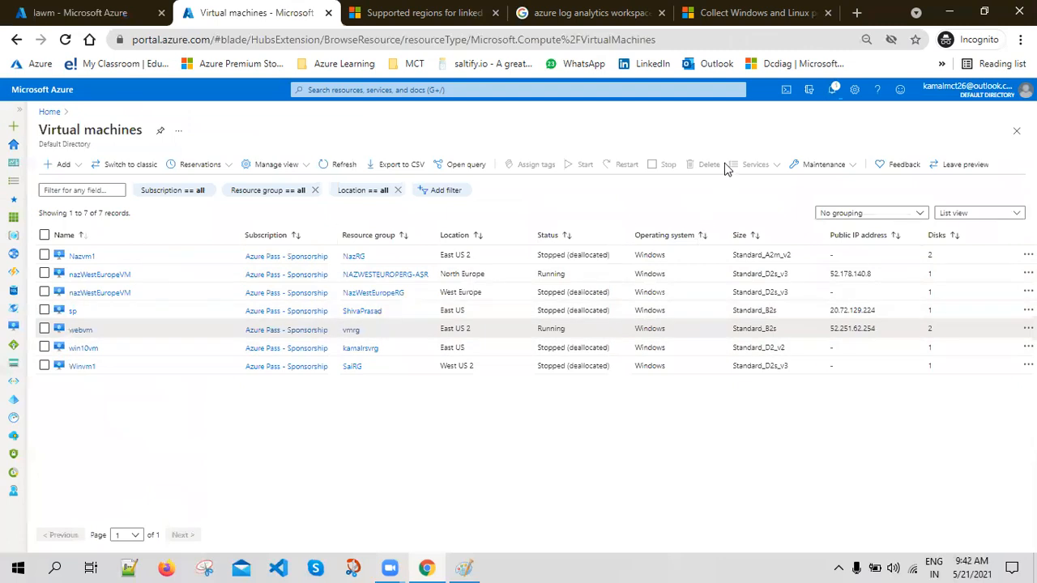
- Check the start command's progress in the notifications and refresh the virtual machines list
{"action": "left_click", "coordinate": [832, 90]}
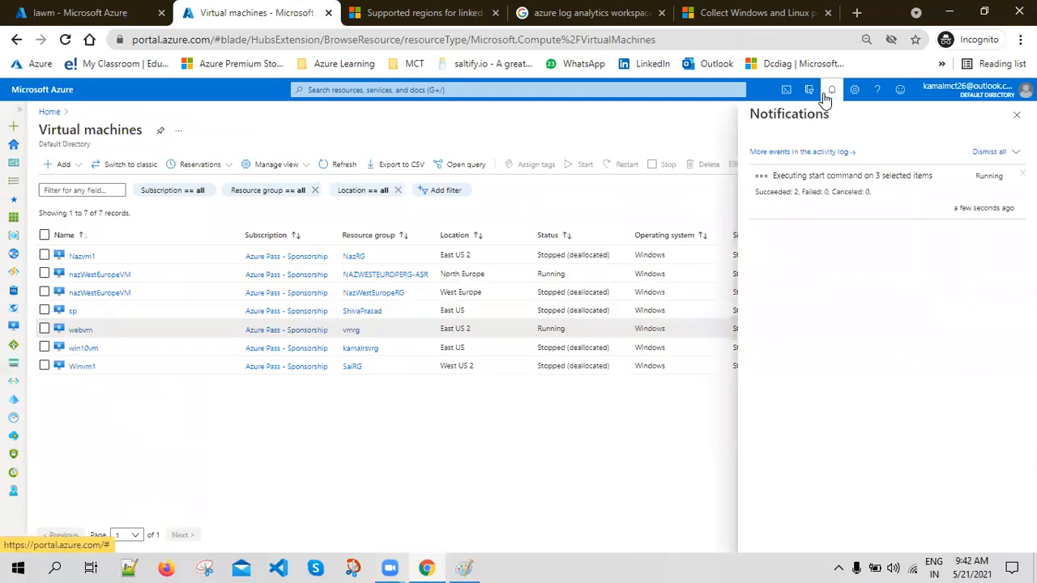
{"action": "left_click", "coordinate": [826, 95]}
{"action": "left_click", "coordinate": [335, 167]}
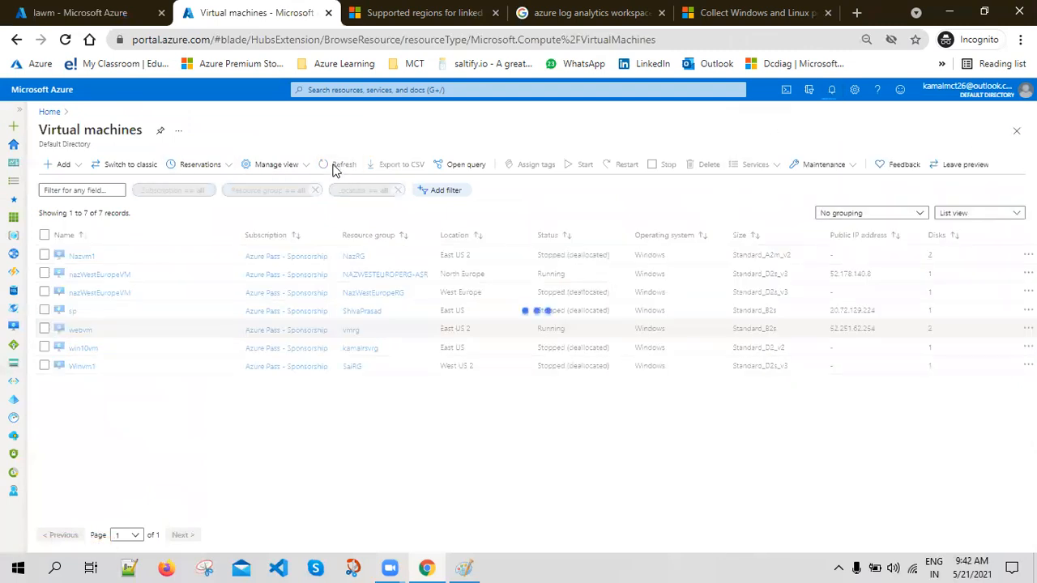
- Reload the lawm workspace's virtual machines page, connect Nazvm1 to the workspace and return to the list
{"action": "left_click", "coordinate": [79, 12]}
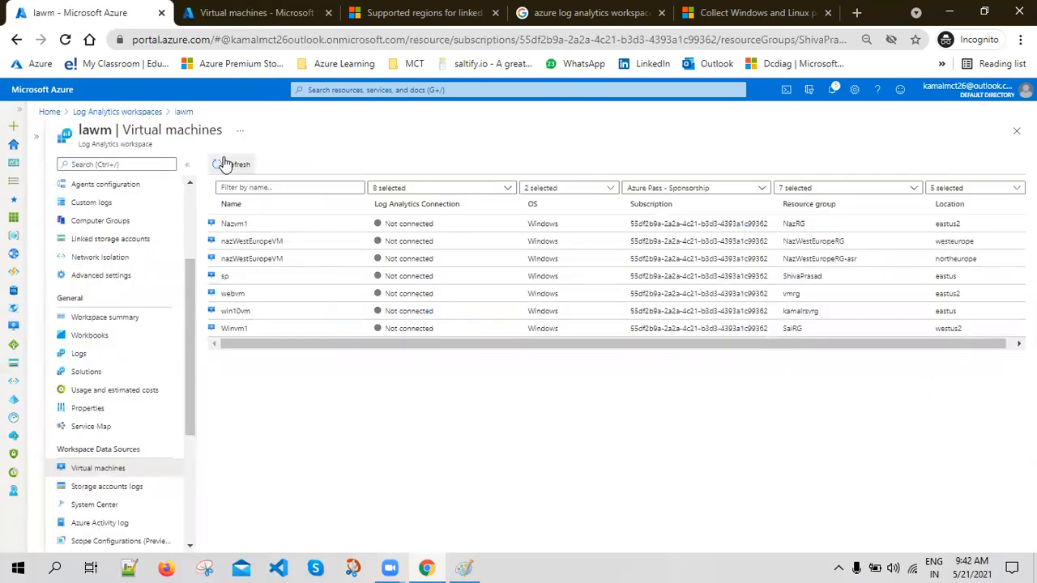
{"action": "left_click", "coordinate": [65, 39]}
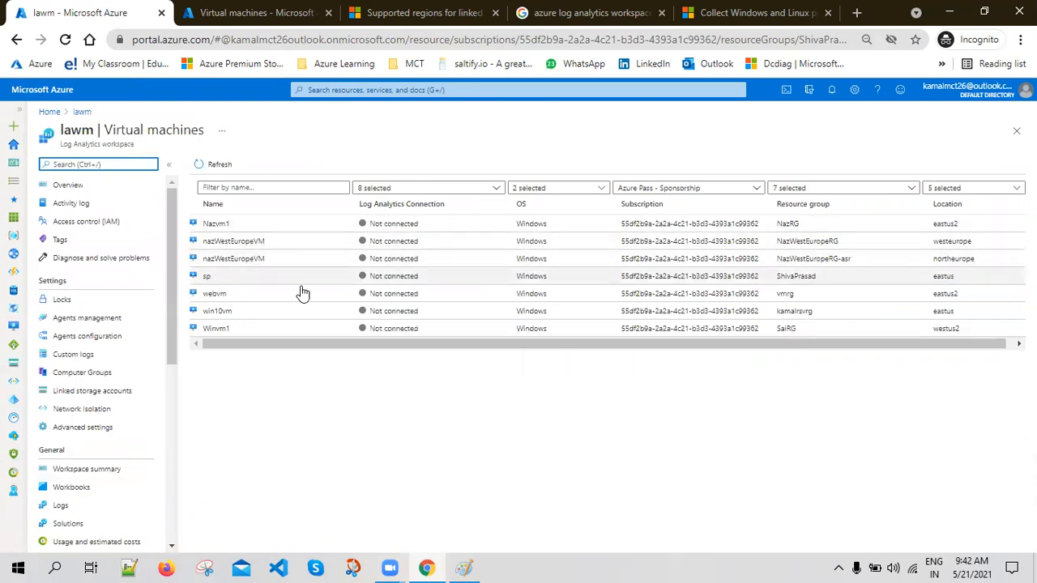
{"action": "left_click", "coordinate": [735, 228]}
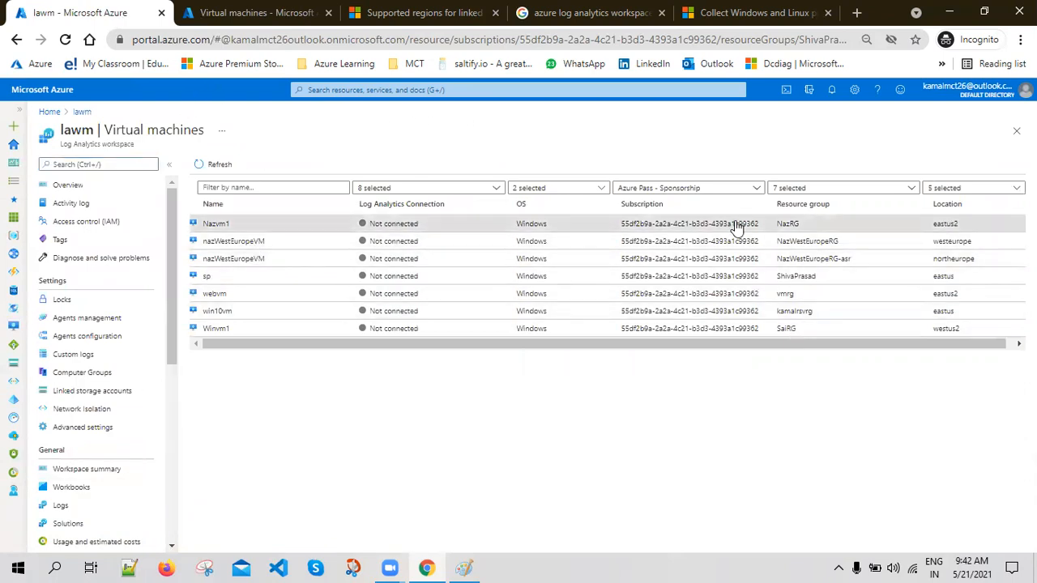
{"action": "left_click", "coordinate": [67, 164]}
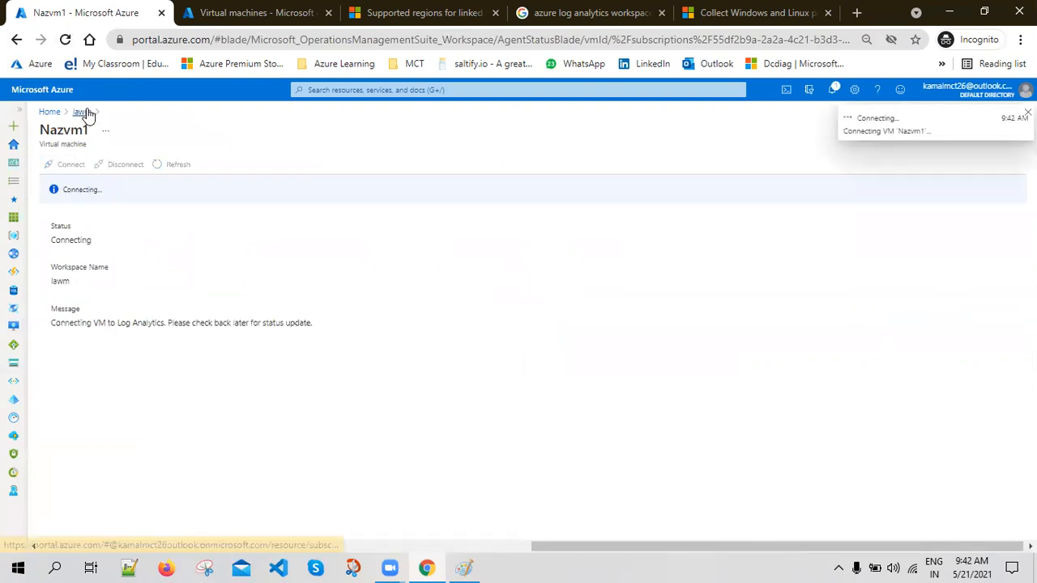
{"action": "left_click", "coordinate": [82, 111]}
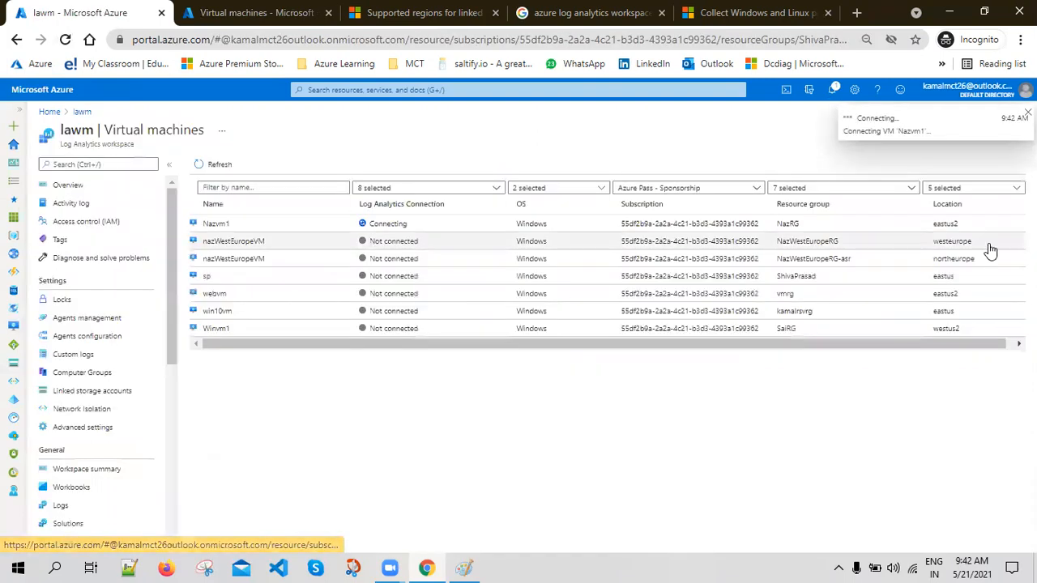
- Examine the Log Analytics connection pages of sp, webvm and win10vm and check the notification for the Nazvm1 connection
{"action": "left_click", "coordinate": [924, 273]}
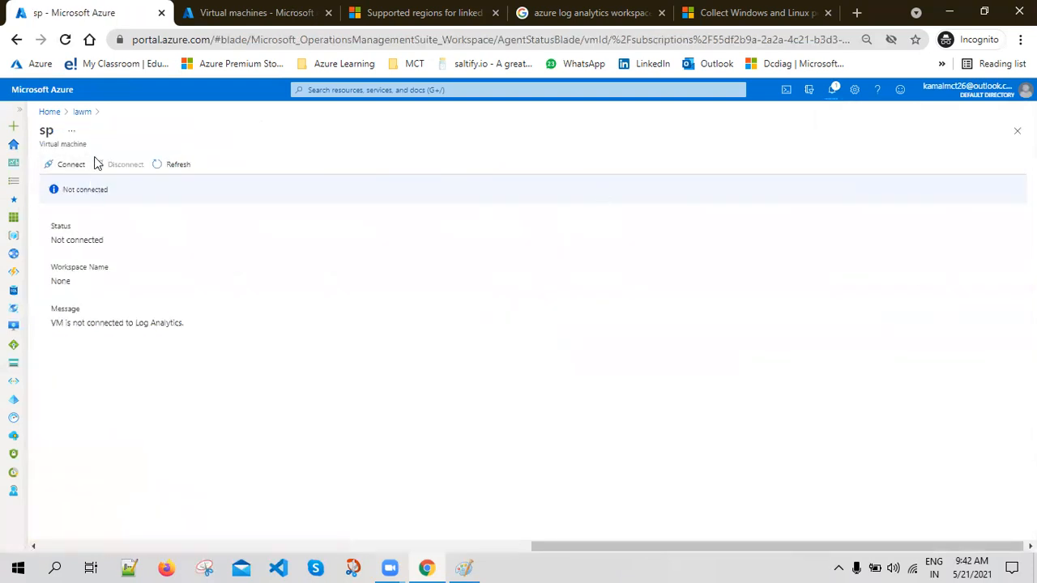
{"action": "left_click", "coordinate": [82, 112]}
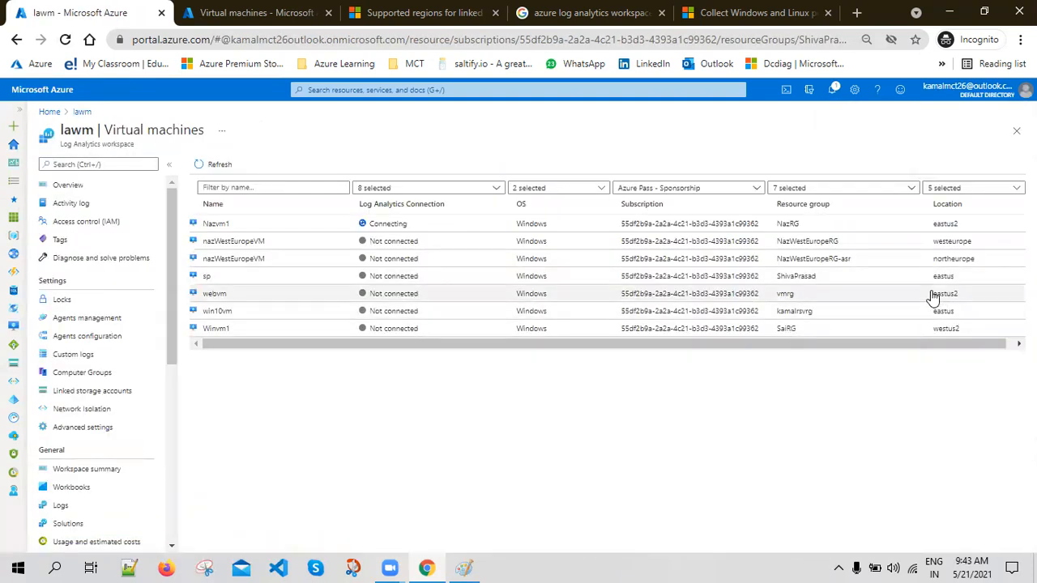
{"action": "left_click", "coordinate": [932, 294]}
{"action": "left_click", "coordinate": [81, 113]}
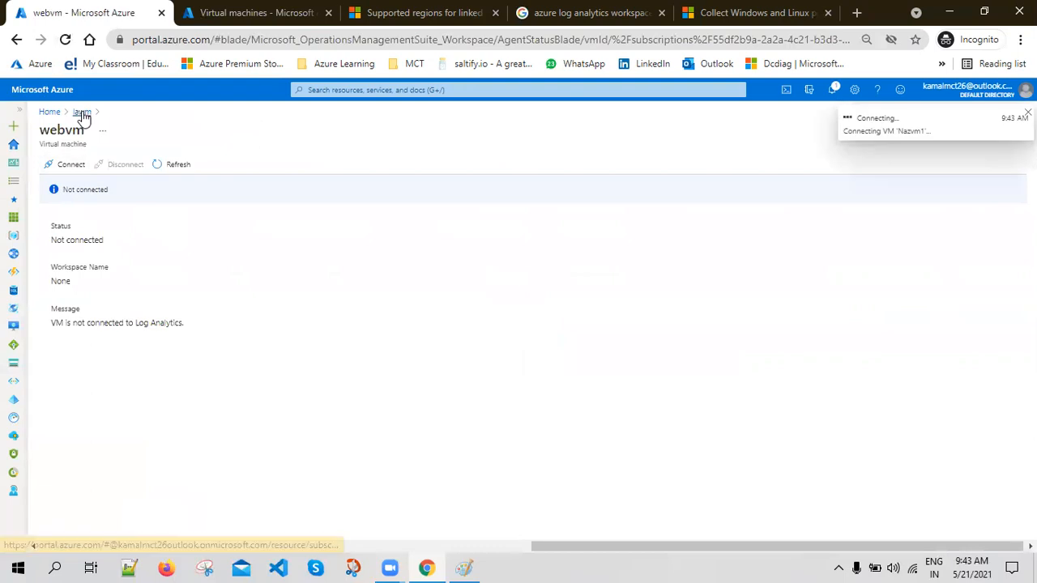
{"action": "left_click", "coordinate": [880, 319]}
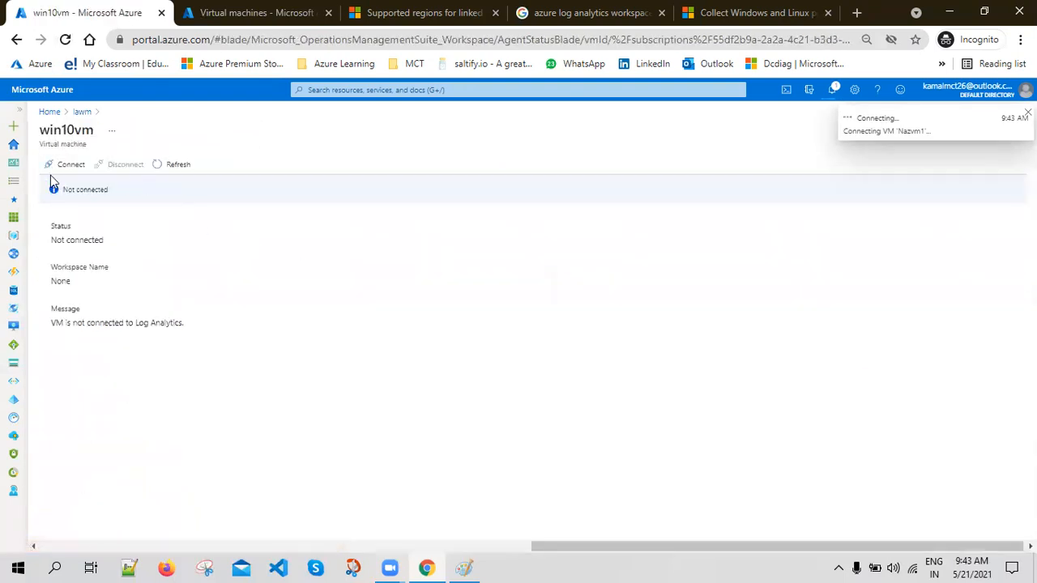
{"action": "left_click", "coordinate": [84, 112]}
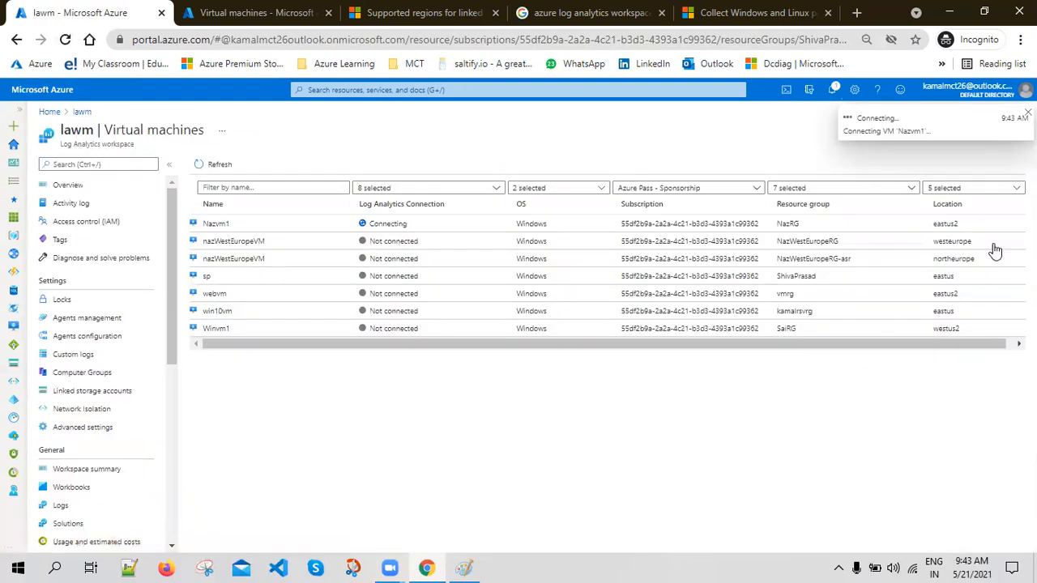
{"action": "left_click", "coordinate": [836, 92]}
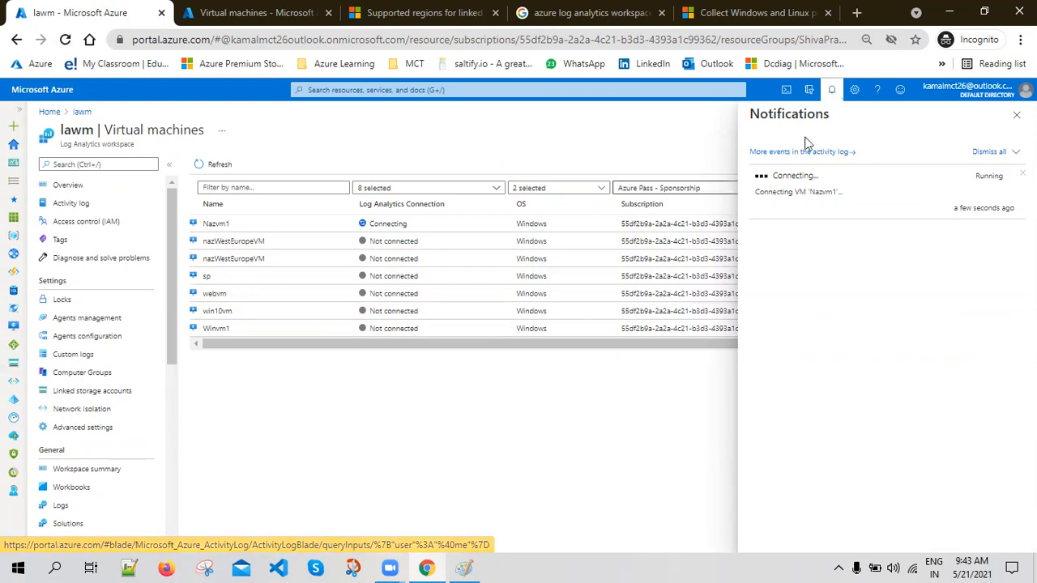
{"action": "left_click", "coordinate": [831, 90]}
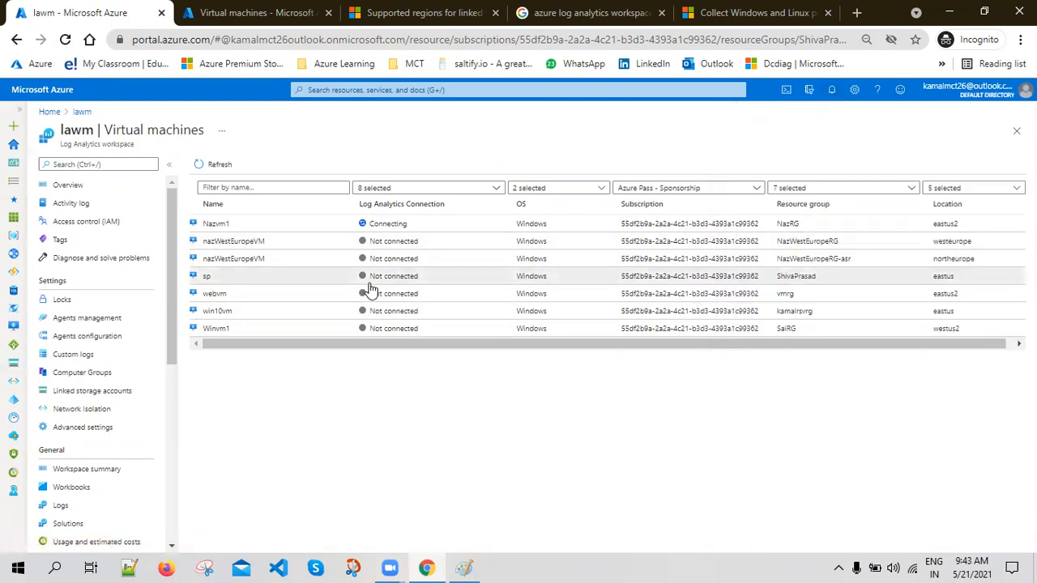
- Try to connect the sp virtual machine to the lawm workspace and check its running status in the virtual machines list
{"action": "left_click", "coordinate": [369, 283]}
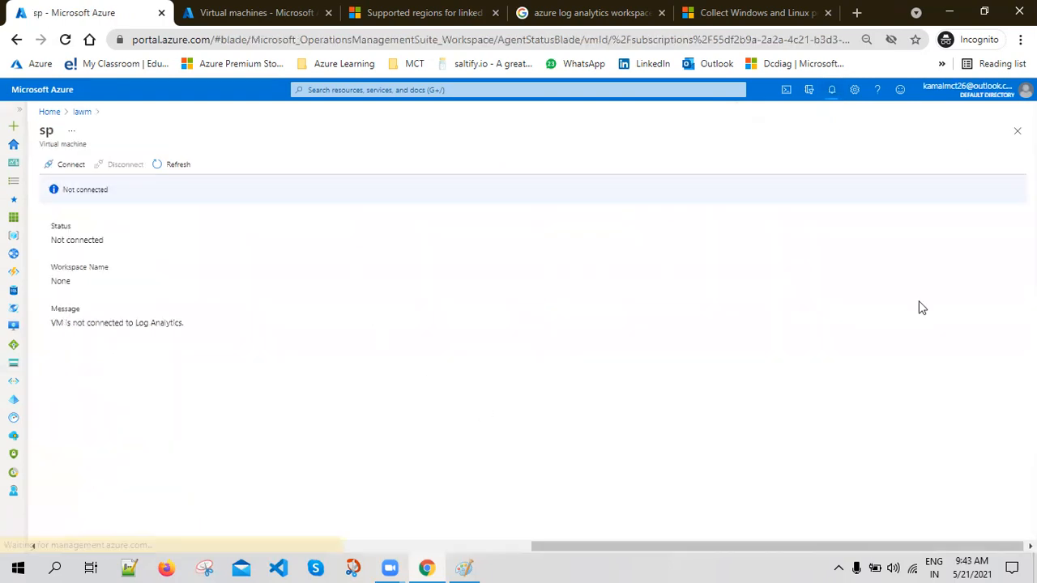
{"action": "left_click", "coordinate": [68, 162]}
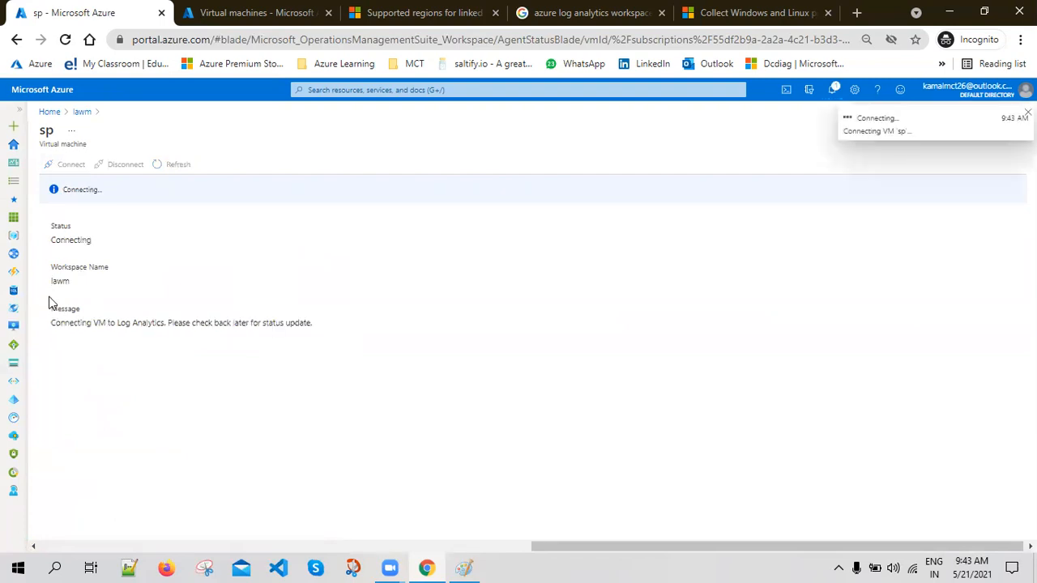
{"action": "left_click_drag", "start_coordinate": [63, 325], "coordinate": [363, 330]}
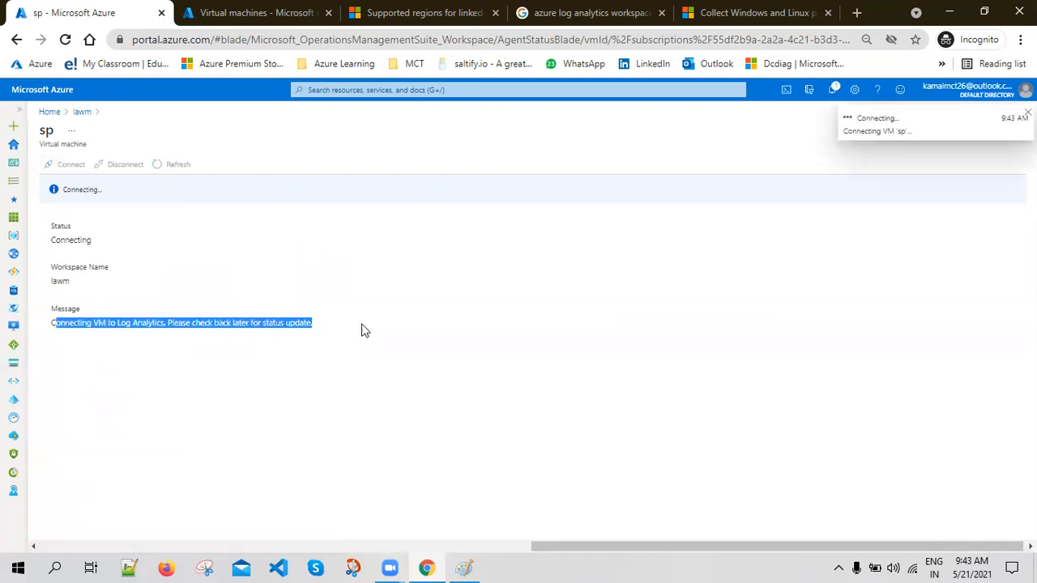
{"action": "left_click", "coordinate": [83, 113]}
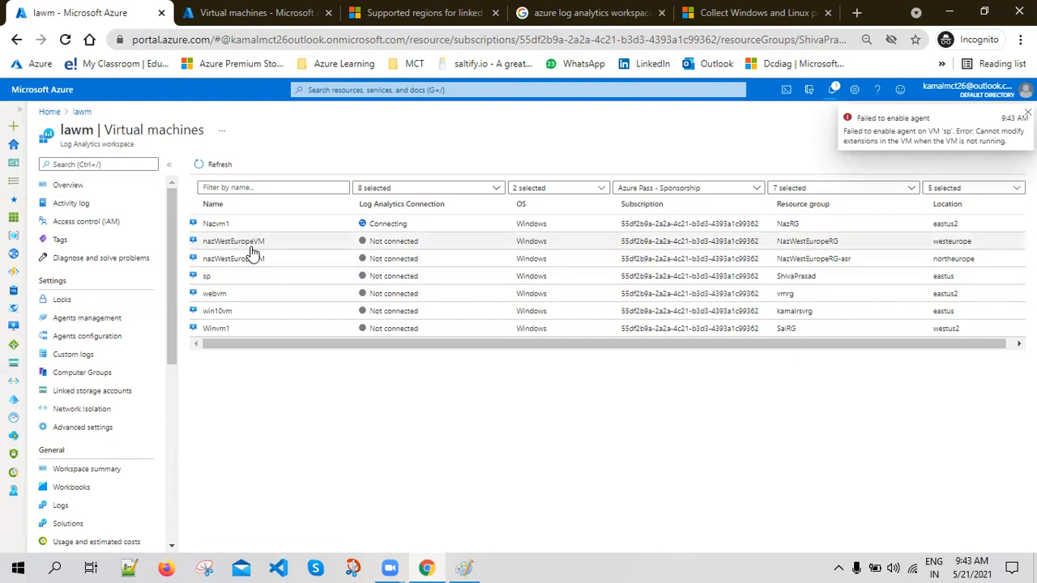
{"action": "left_click", "coordinate": [253, 278]}
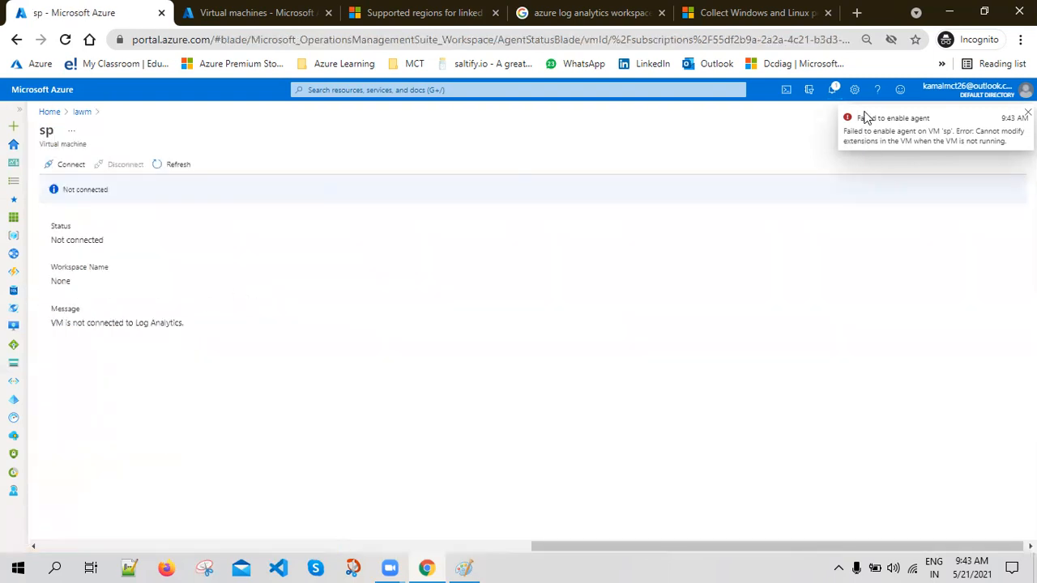
{"action": "left_click", "coordinate": [219, 12]}
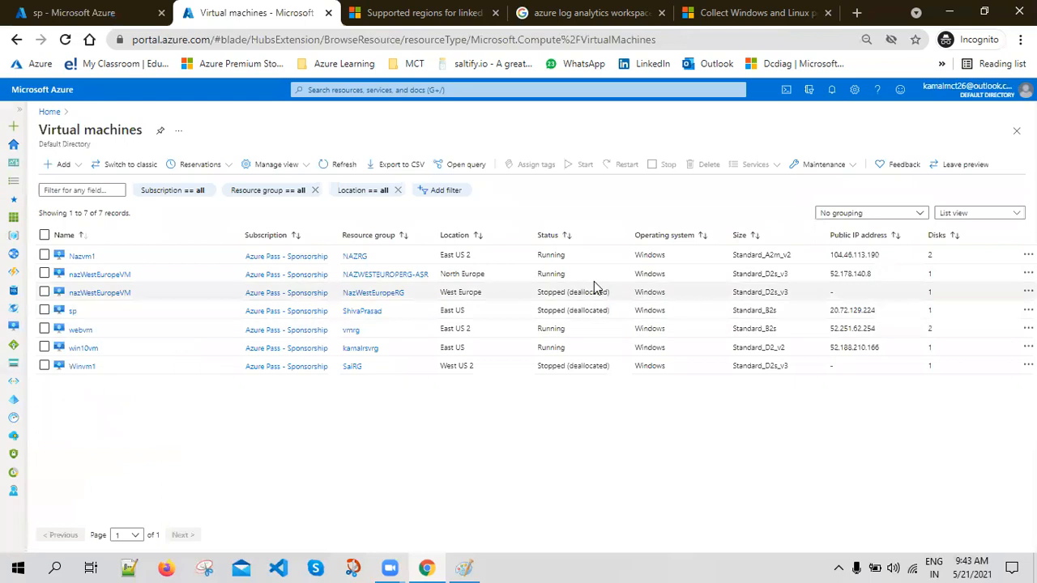
- Refresh the virtual machines list and connect win10vm and webvm to the lawm Log Analytics workspace
{"action": "left_click", "coordinate": [337, 166]}
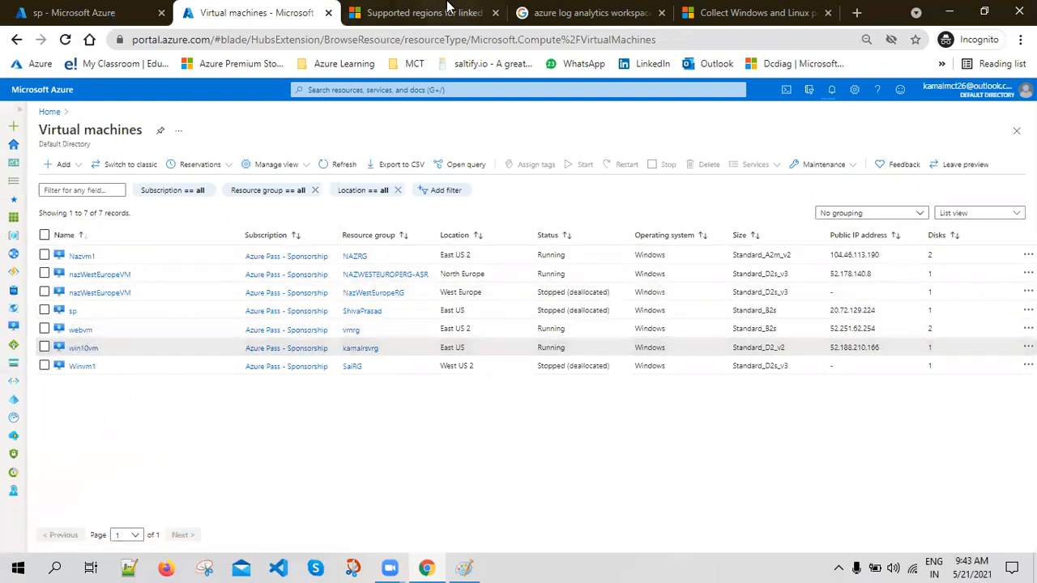
{"action": "left_click", "coordinate": [72, 5]}
{"action": "left_click", "coordinate": [82, 113]}
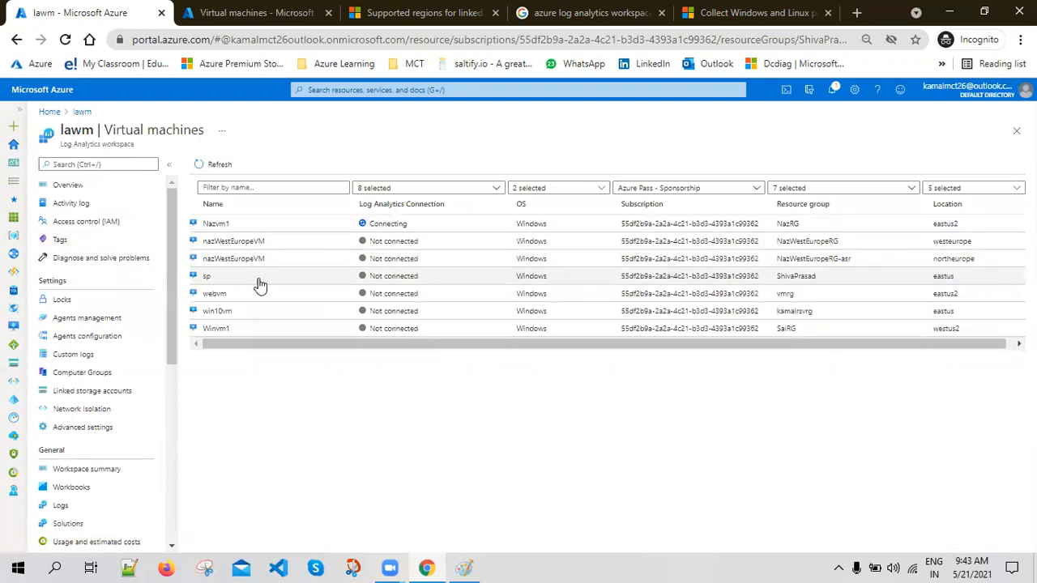
{"action": "left_click", "coordinate": [231, 314]}
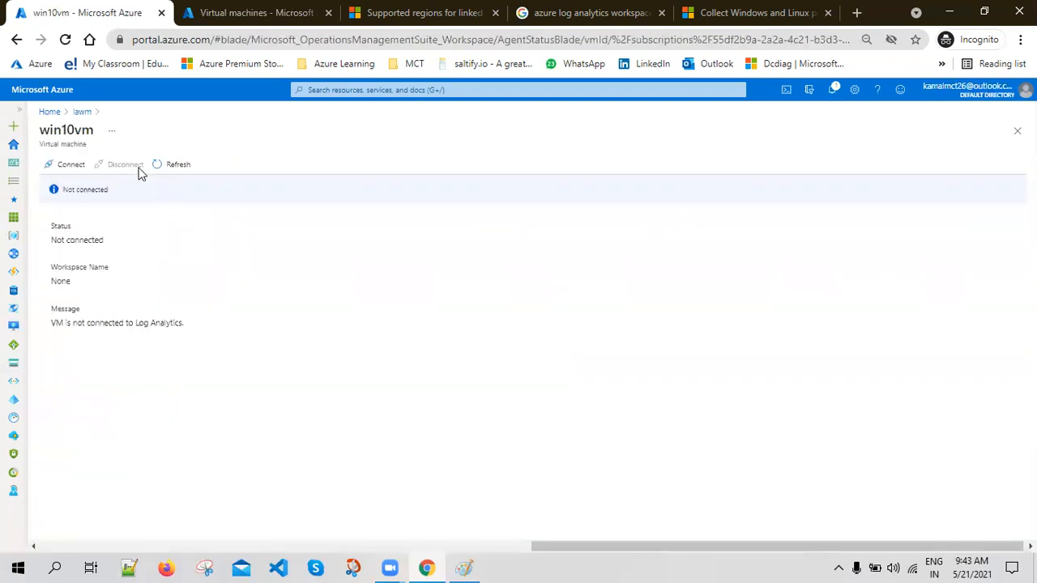
{"action": "left_click", "coordinate": [65, 166]}
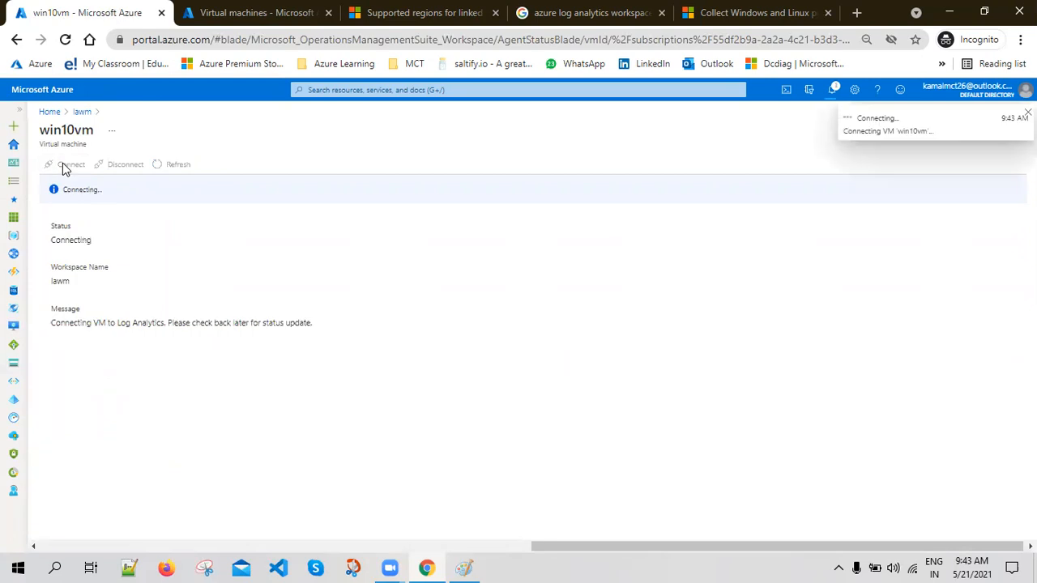
{"action": "left_click", "coordinate": [82, 112]}
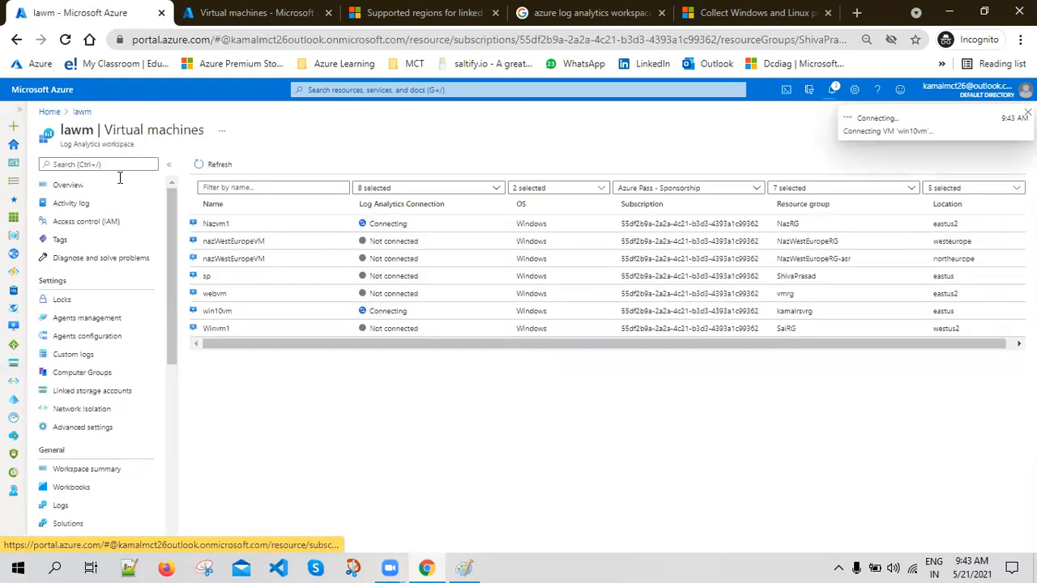
{"action": "left_click", "coordinate": [224, 295]}
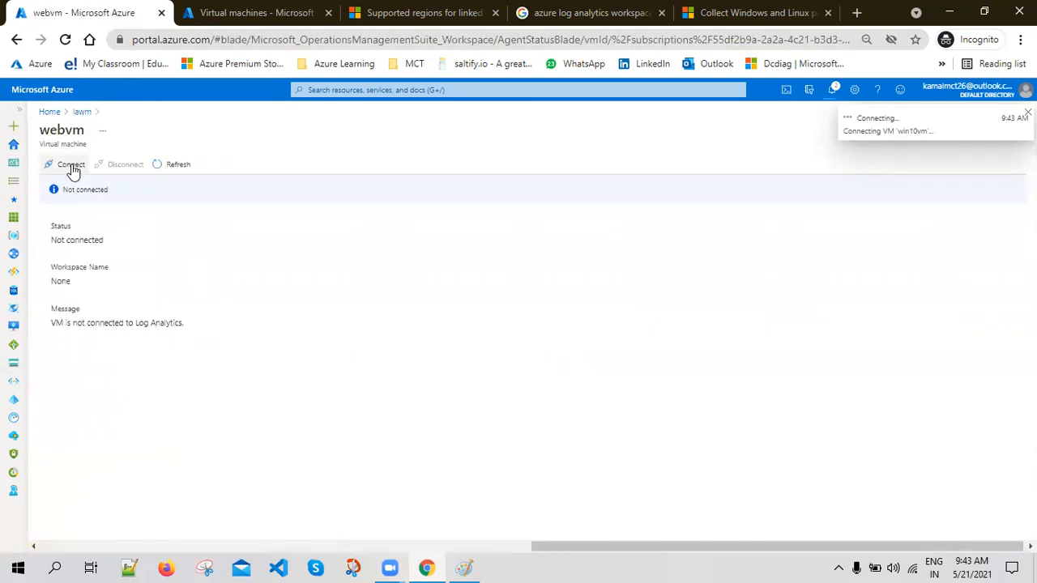
- Inspect the installed extensions on Nazvm1 and check the notifications about the virtual machine connections
{"action": "left_click", "coordinate": [235, 10]}
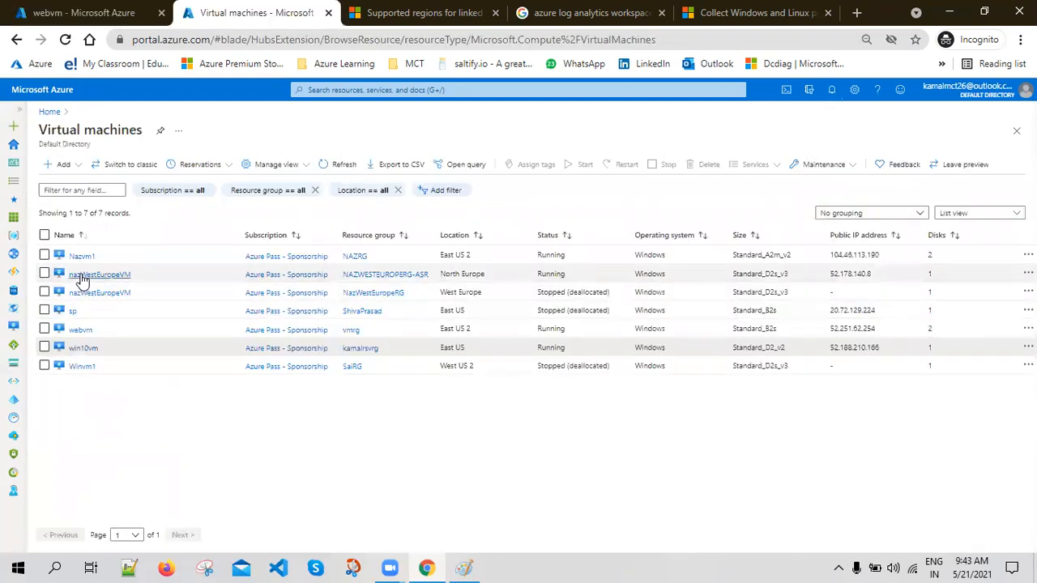
{"action": "left_click", "coordinate": [81, 256]}
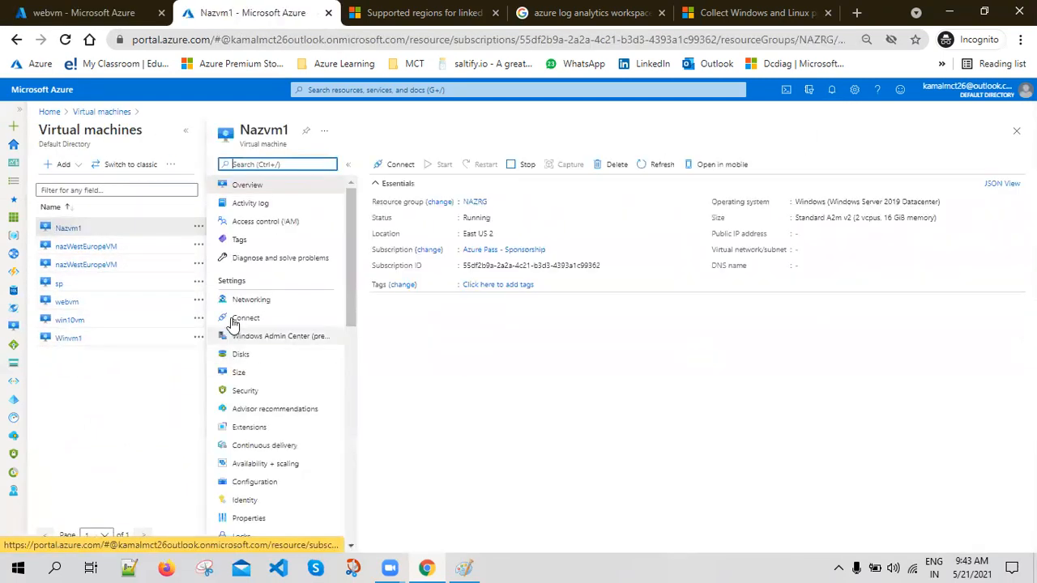
{"action": "left_click", "coordinate": [249, 427]}
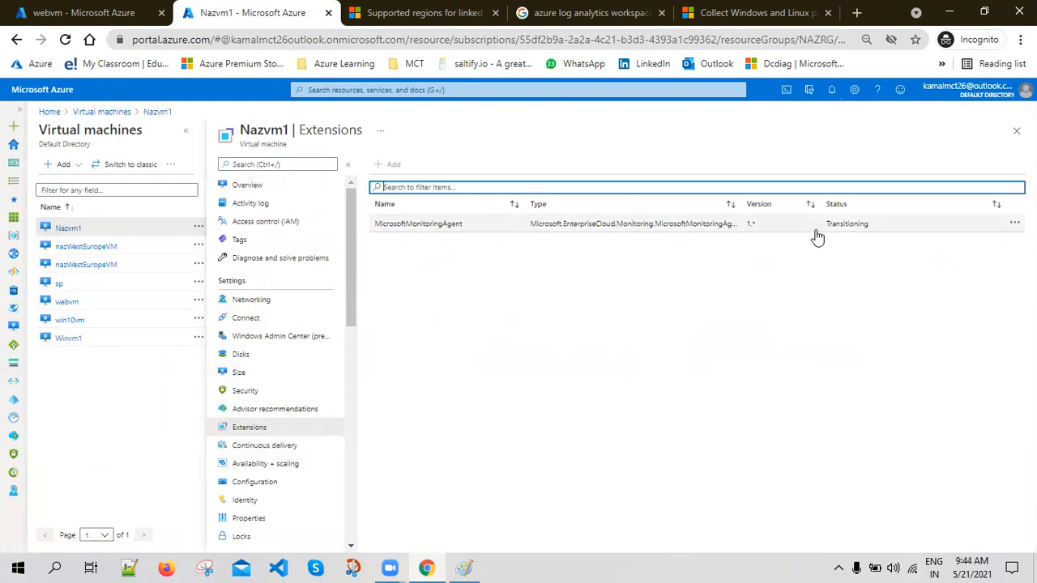
{"action": "left_click", "coordinate": [77, 6]}
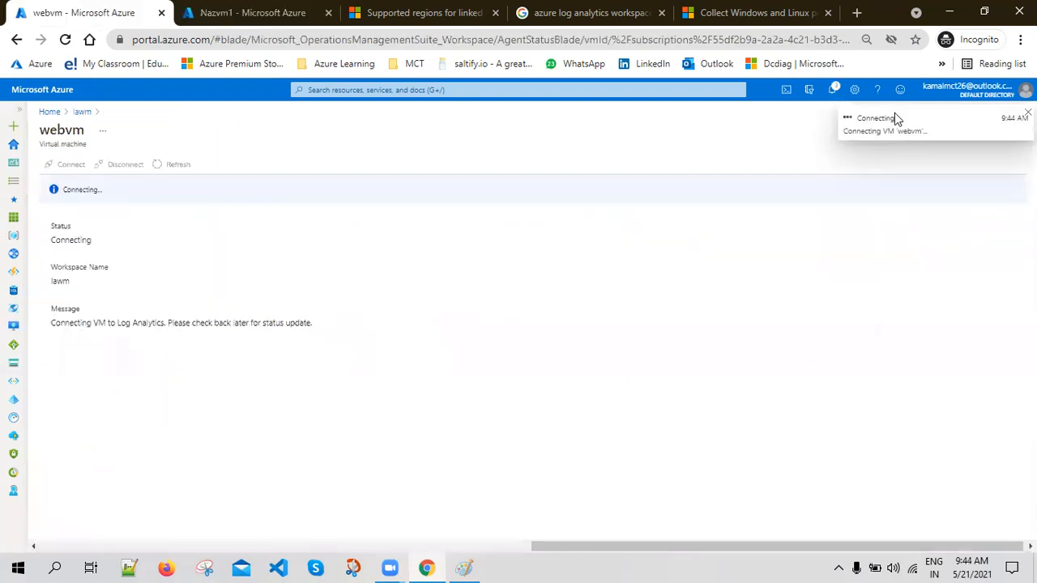
{"action": "left_click", "coordinate": [832, 89]}
{"action": "left_click", "coordinate": [831, 89]}
{"action": "left_click", "coordinate": [251, 12]}
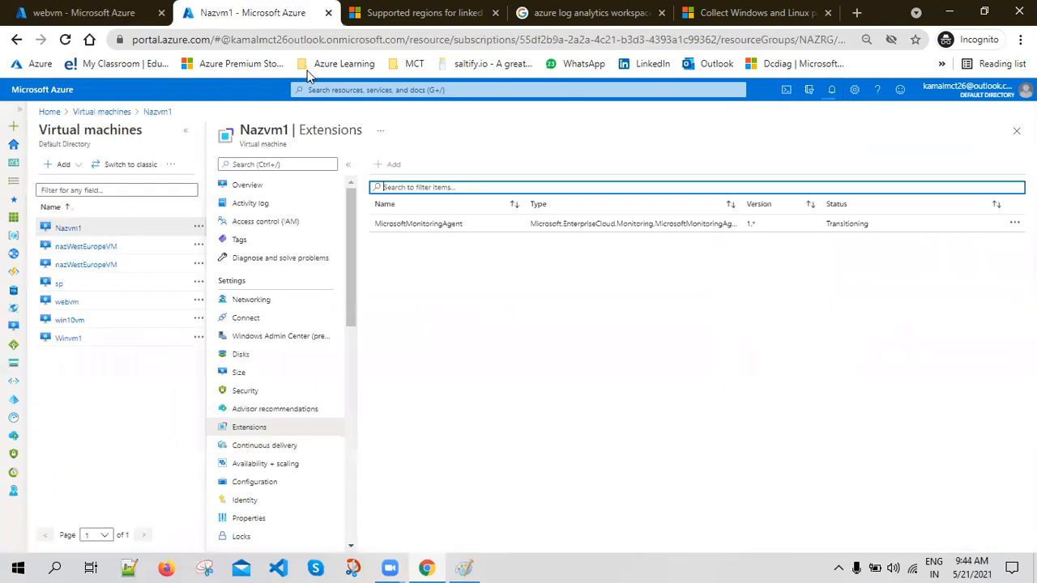
{"action": "left_click", "coordinate": [438, 234]}
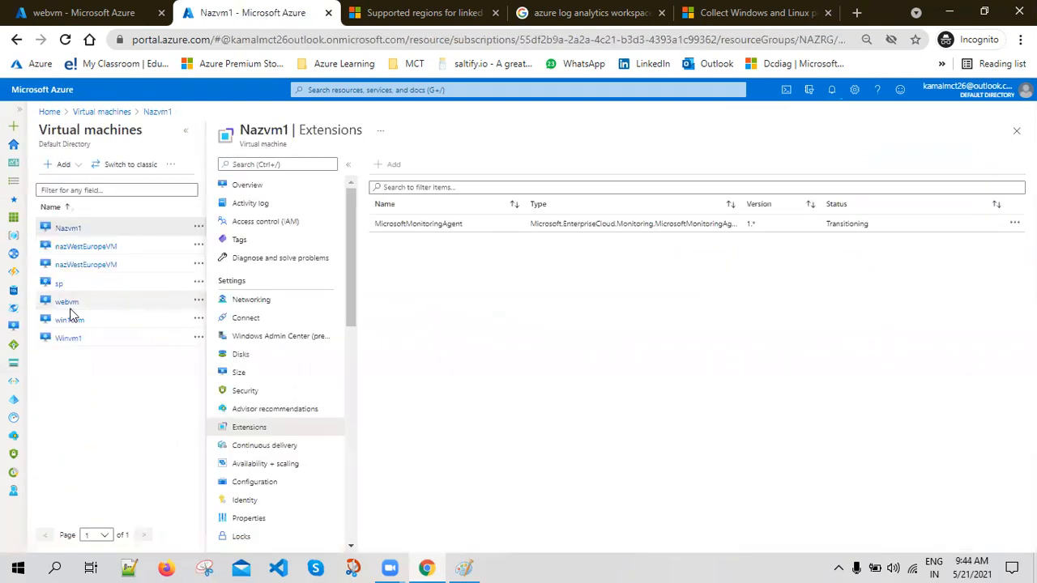
- Inspect the extensions of webvm and win10vm, return to the virtual machines list and check the connection notifications
{"action": "left_click", "coordinate": [68, 305]}
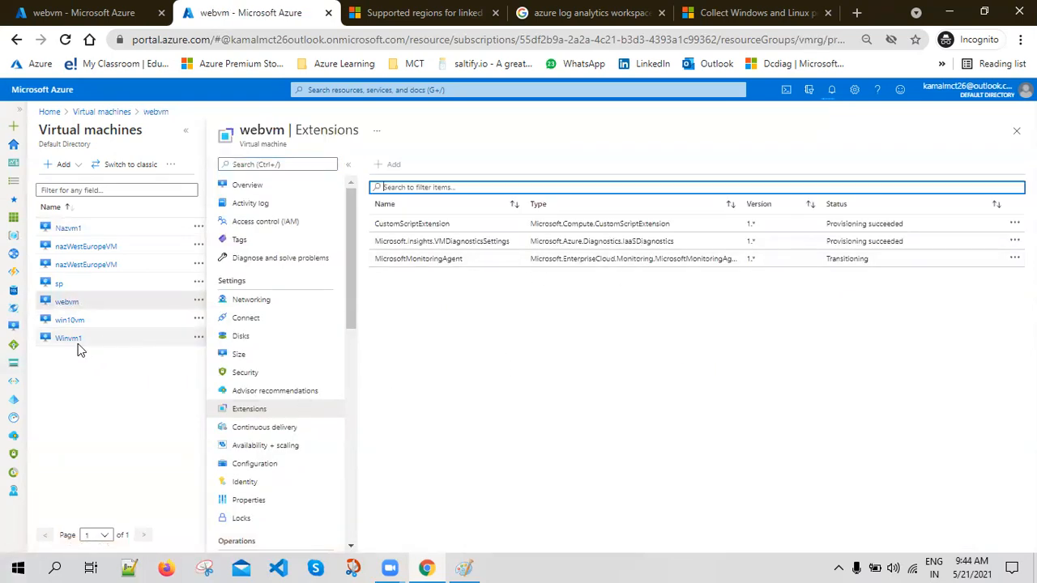
{"action": "left_click", "coordinate": [66, 323]}
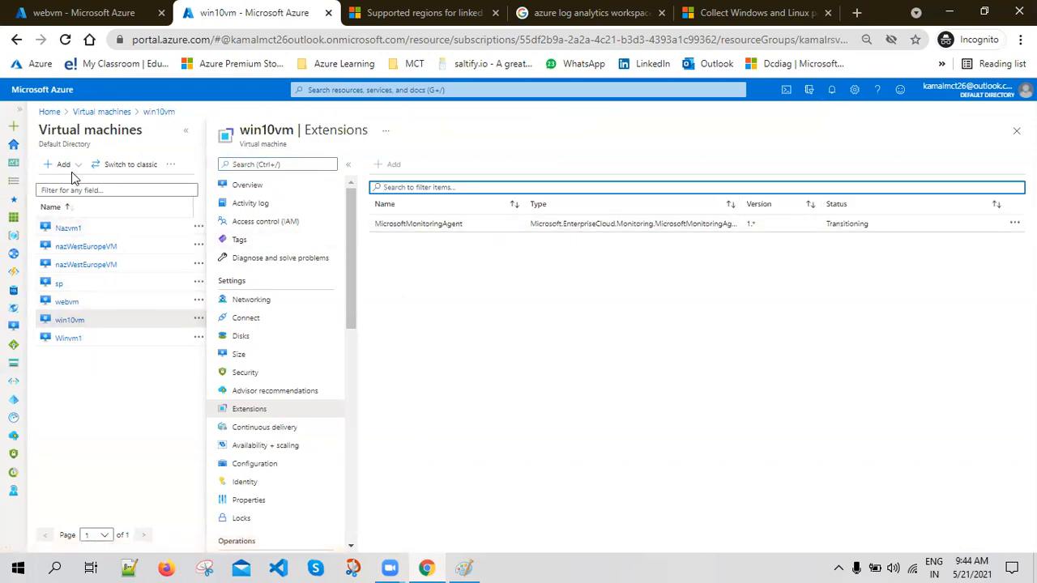
{"action": "left_click", "coordinate": [102, 112]}
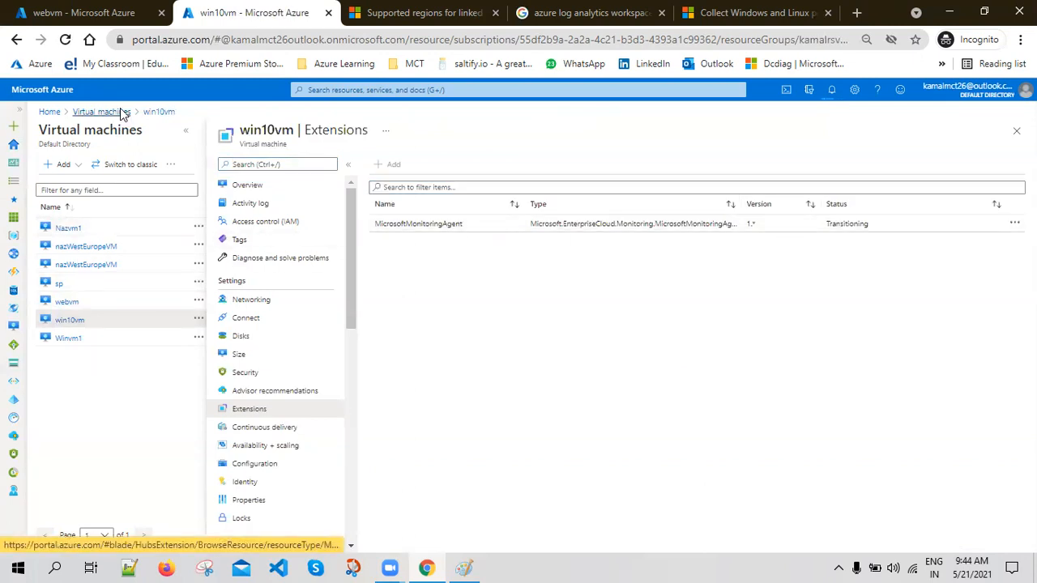
{"action": "left_click", "coordinate": [104, 5]}
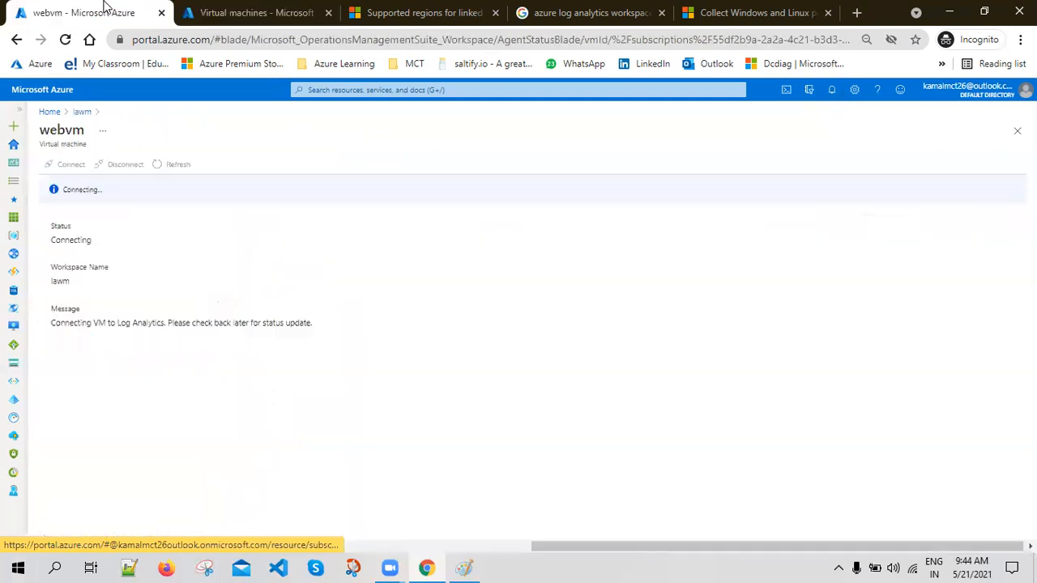
{"action": "left_click", "coordinate": [832, 91]}
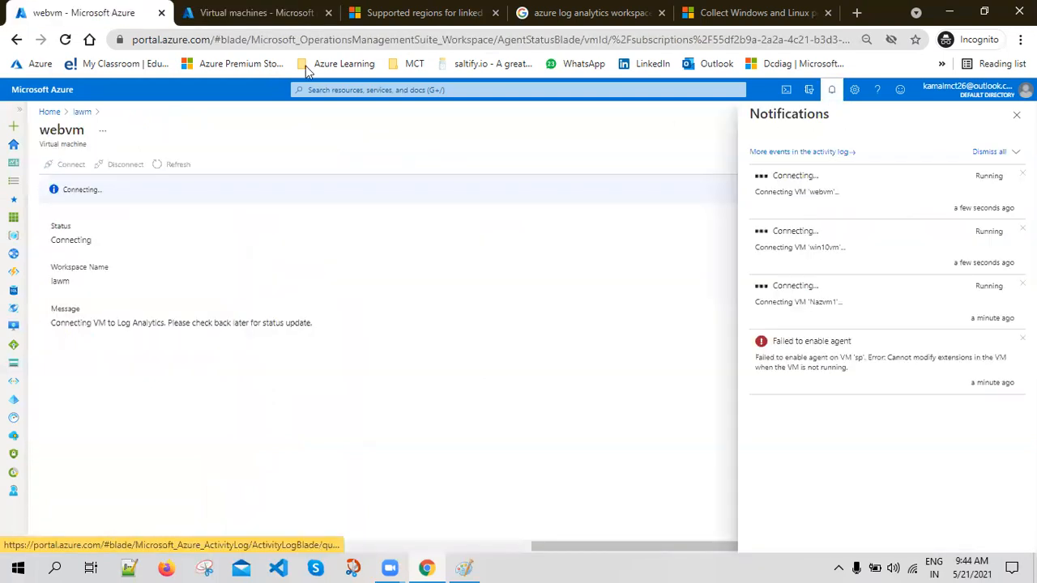
- Open the lawaamon automation account and collapse the list of automation accounts beside it
{"action": "left_click", "coordinate": [66, 95]}
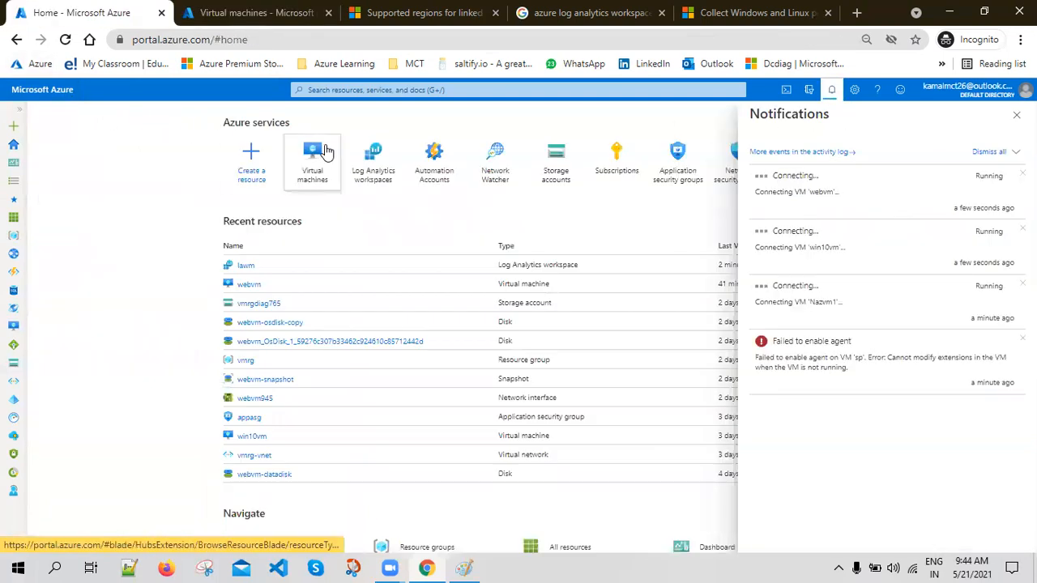
{"action": "left_click", "coordinate": [428, 177]}
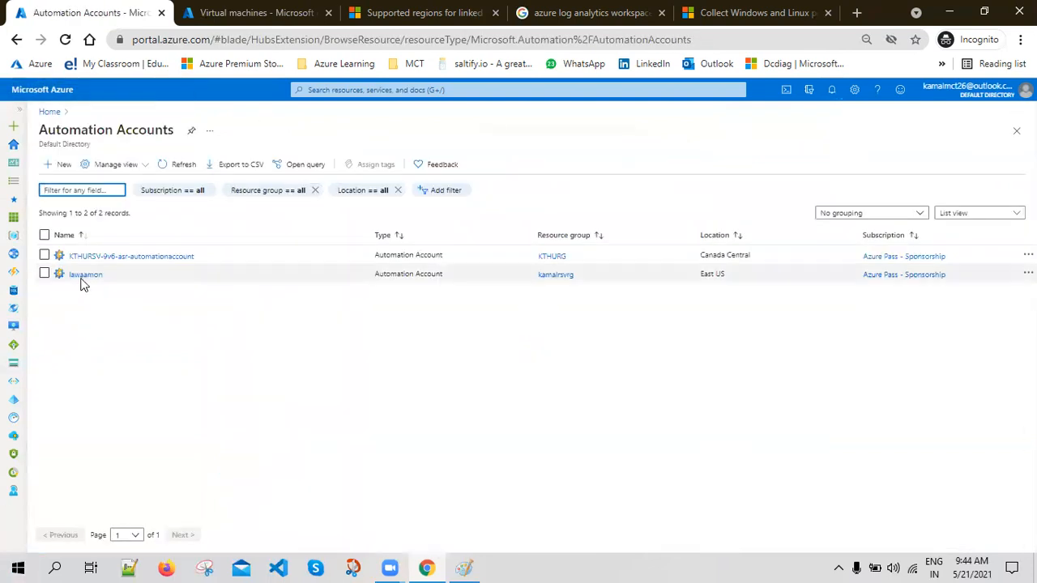
{"action": "left_click", "coordinate": [81, 276]}
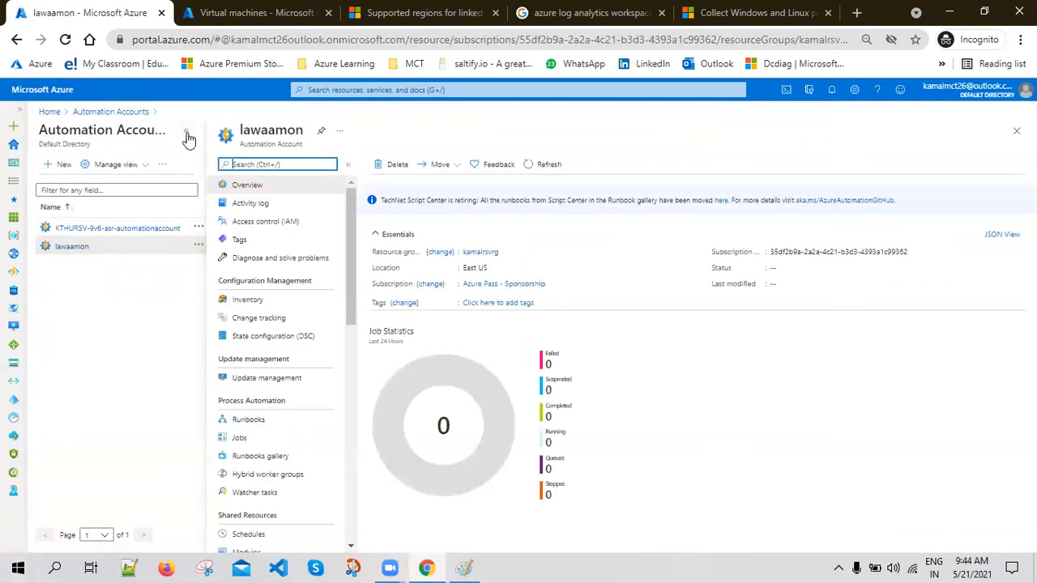
{"action": "left_click", "coordinate": [186, 131]}
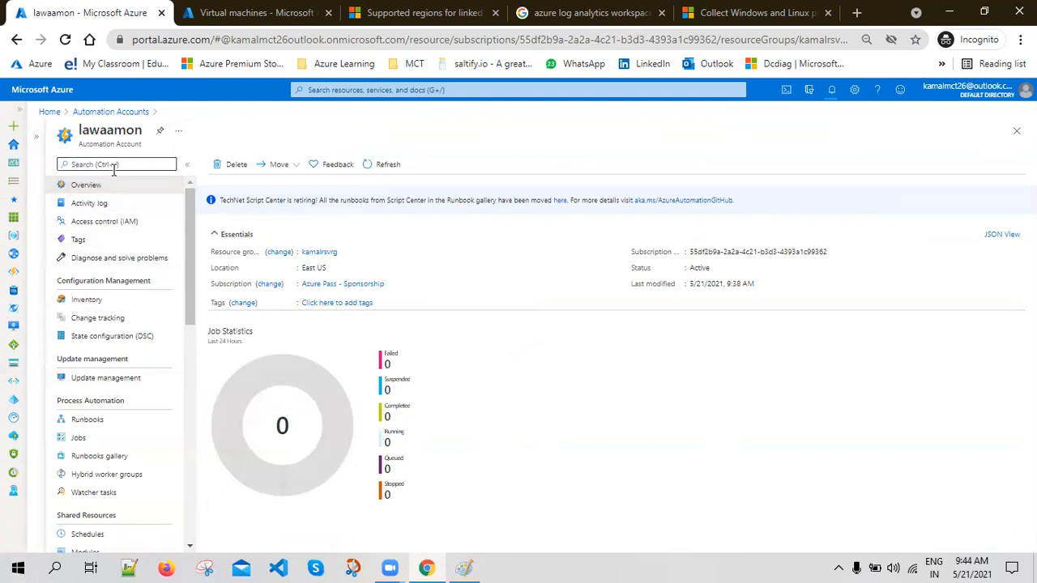
- Point out the Configuration Management, Update management and Process Automation sections of the lawaamon account by highlighting their headings
{"action": "left_click_drag", "start_coordinate": [58, 279], "coordinate": [154, 287]}
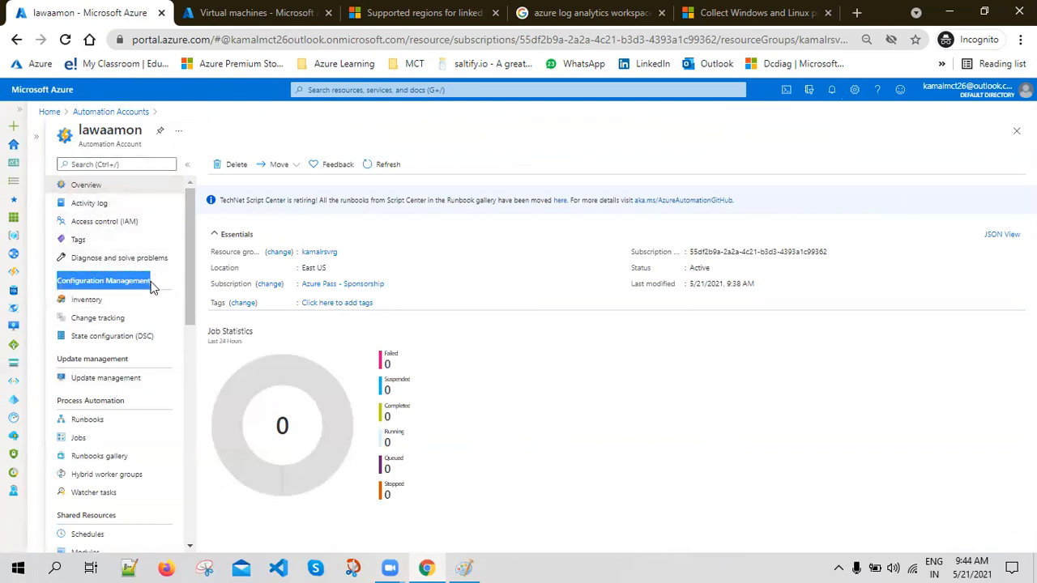
{"action": "left_click_drag", "start_coordinate": [59, 359], "coordinate": [129, 359]}
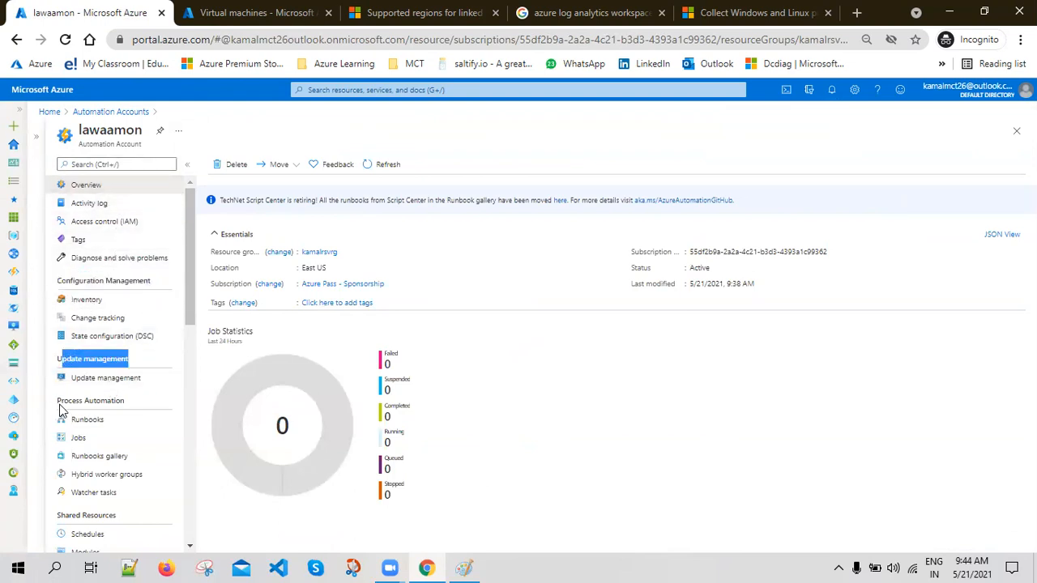
{"action": "left_click_drag", "start_coordinate": [60, 410], "coordinate": [133, 406]}
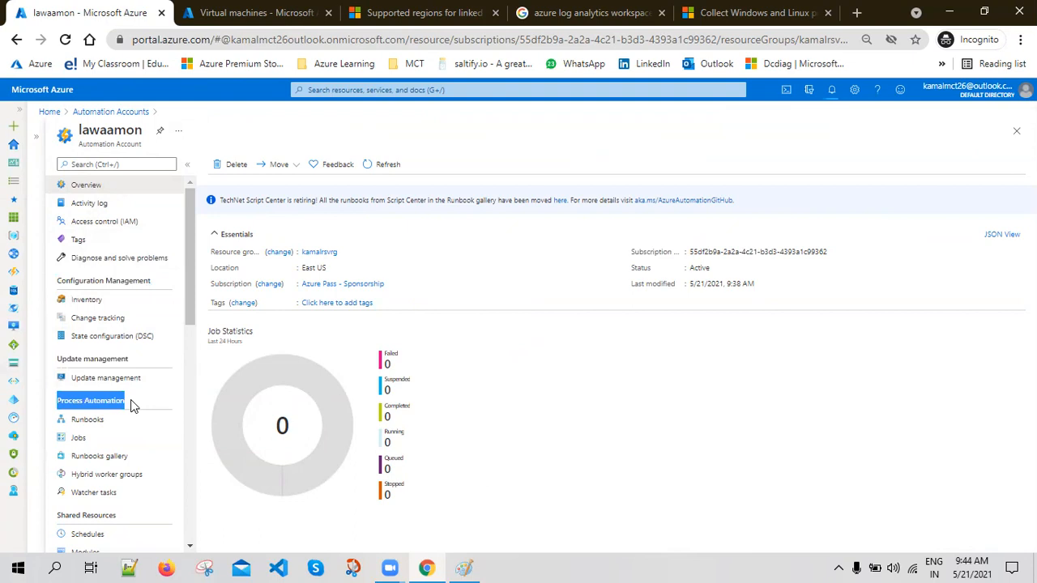
{"action": "left_click", "coordinate": [77, 400]}
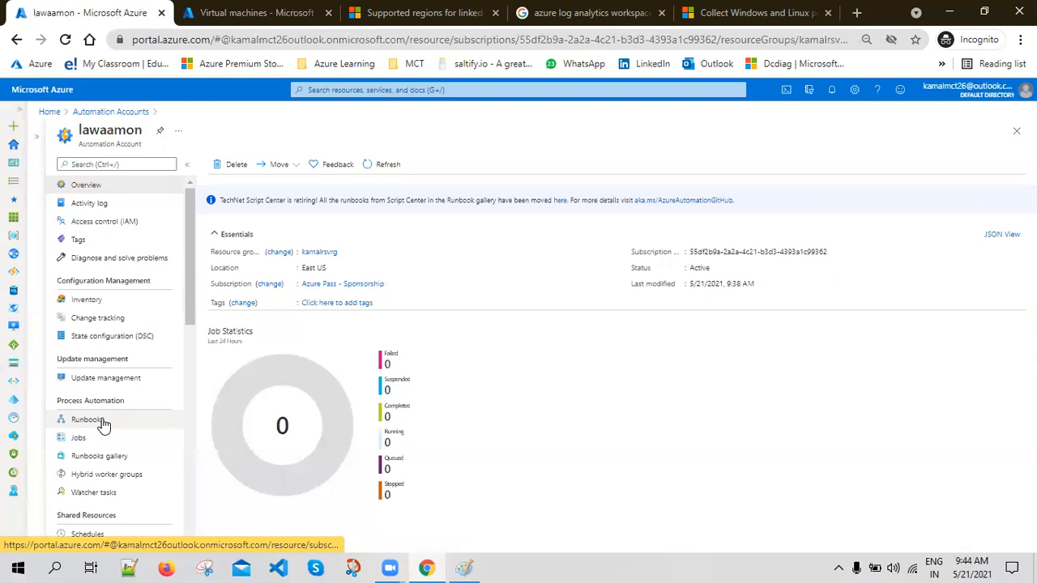
- Enable Update Management for the lawaamon automation account using the lawm Log Analytics workspace
{"action": "left_click", "coordinate": [108, 381]}
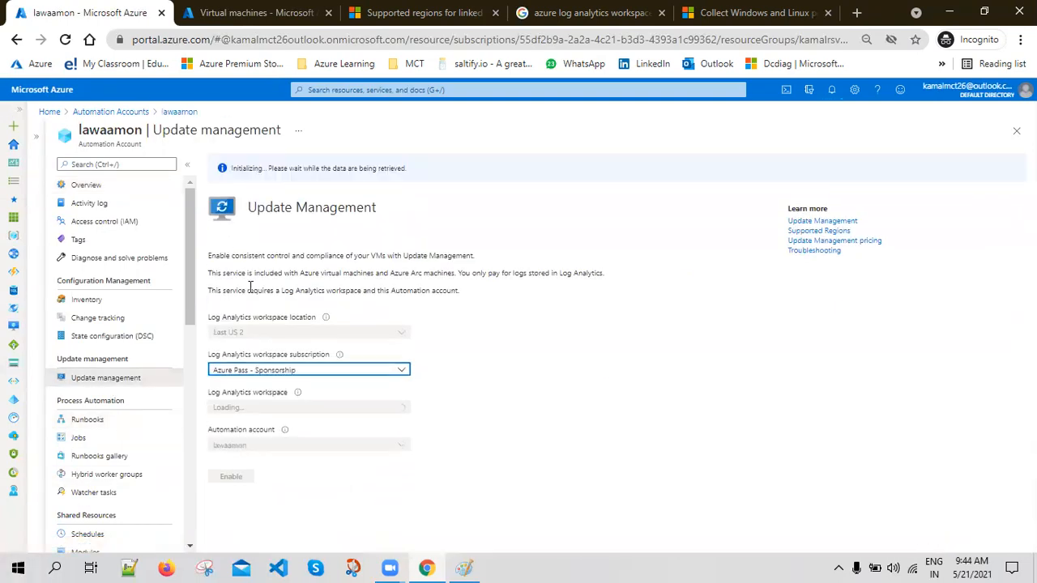
{"action": "left_click", "coordinate": [261, 378]}
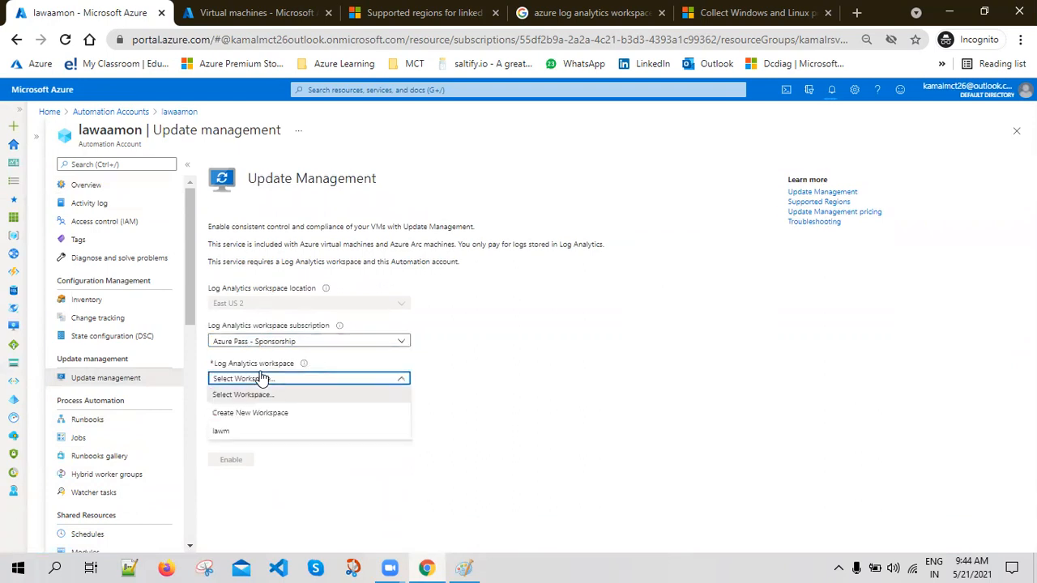
{"action": "left_click", "coordinate": [229, 434]}
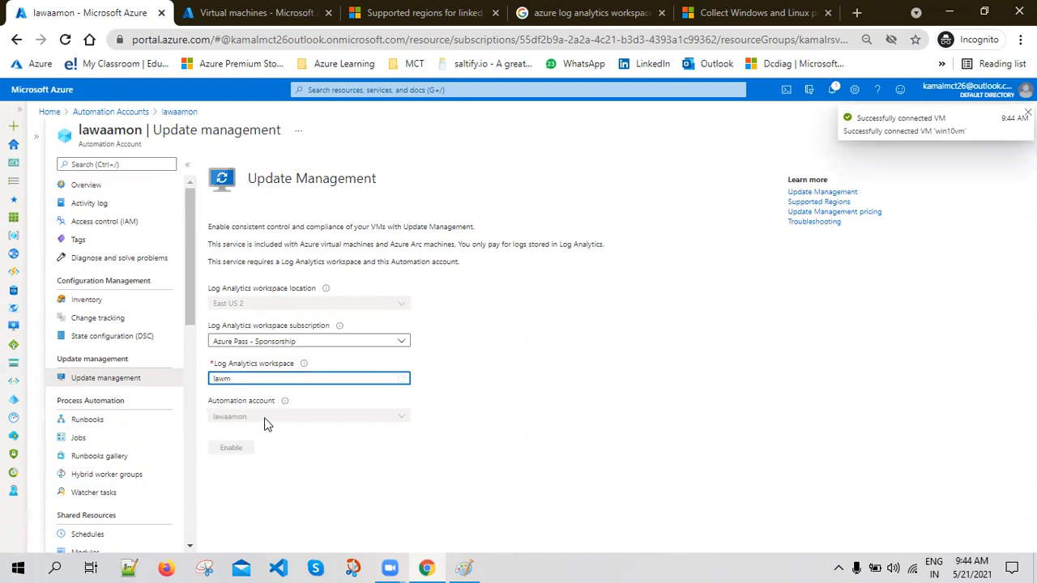
{"action": "left_click", "coordinate": [229, 450]}
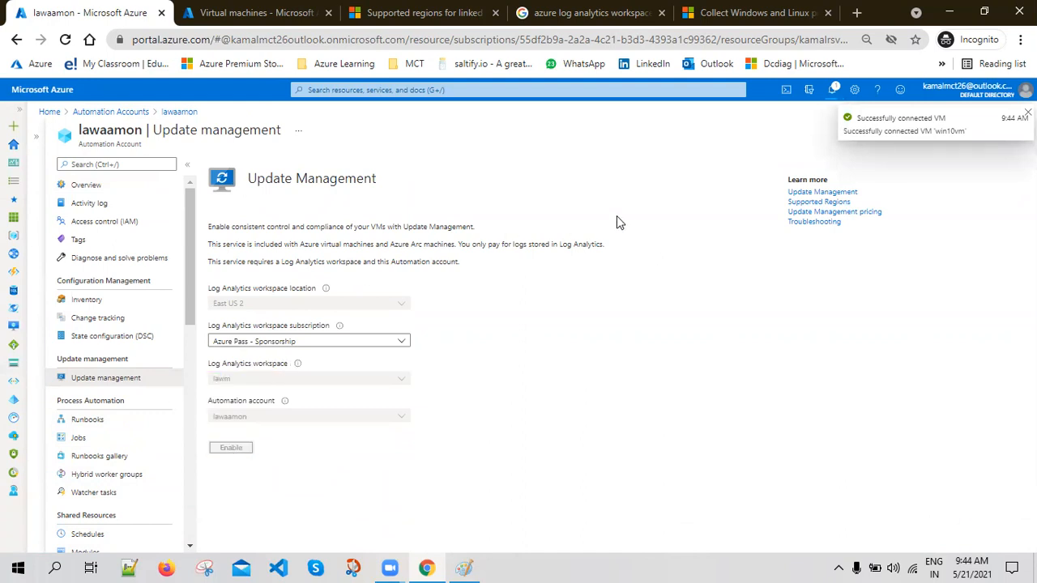
- Switch to Paint, draw red freehand lines from Vm2 to the Log analytics workspace box and up toward update manager, and return to the browser
{"action": "left_click", "coordinate": [464, 567]}
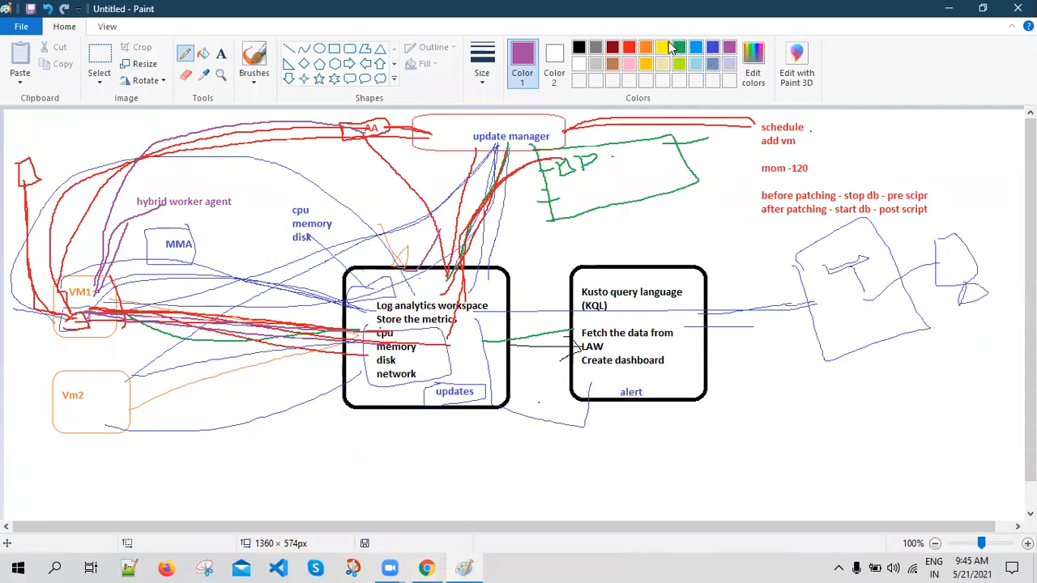
{"action": "left_click", "coordinate": [629, 47]}
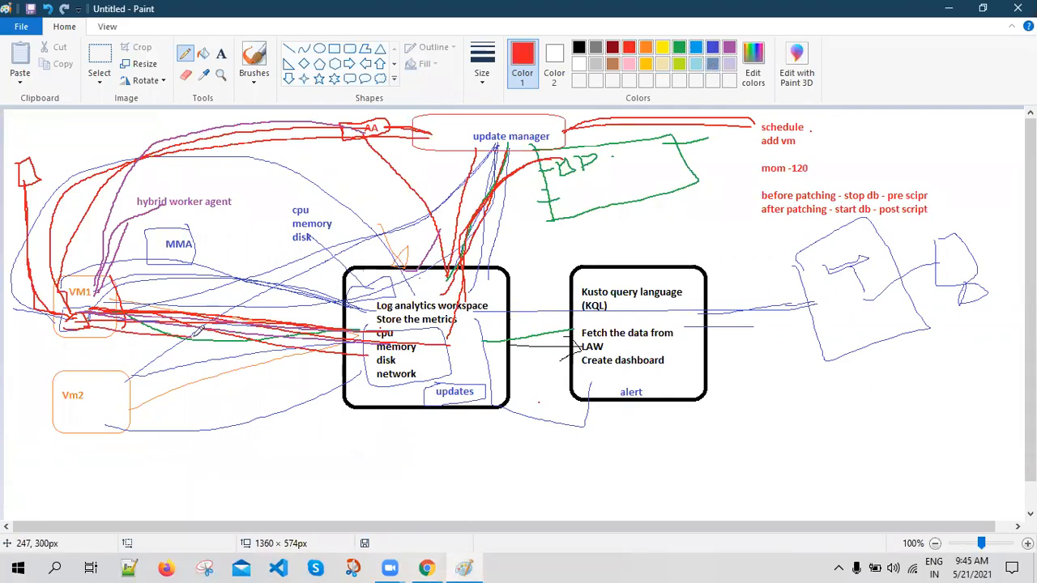
{"action": "mouse_move", "coordinate": [154, 399]}
{"action": "left_mouse_down"}
{"action": "mouse_move", "coordinate": [317, 368]}
{"action": "mouse_move", "coordinate": [364, 371]}
{"action": "left_mouse_up"}
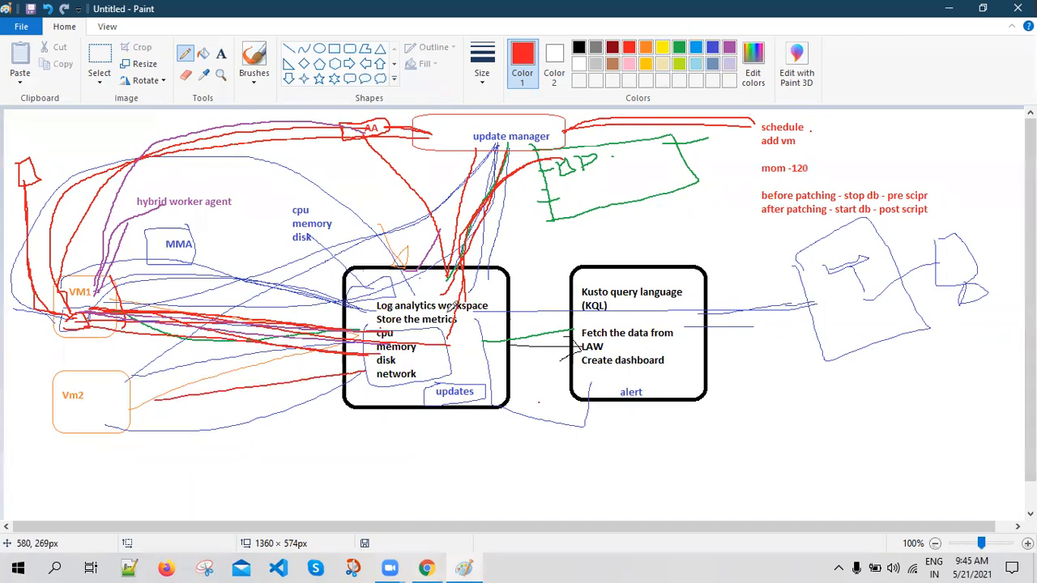
{"action": "left_click_drag", "start_coordinate": [448, 232], "coordinate": [439, 87]}
{"action": "left_click", "coordinate": [953, 17]}
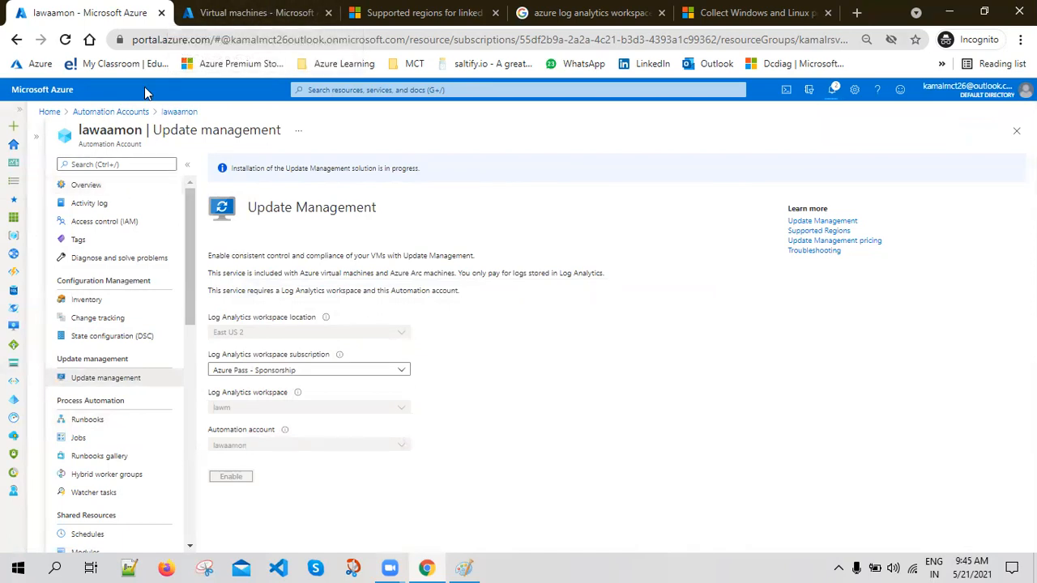
- Load the Azure portal in place of the supported regions article and return to lawaamon's Update management page
{"action": "left_click", "coordinate": [363, 12]}
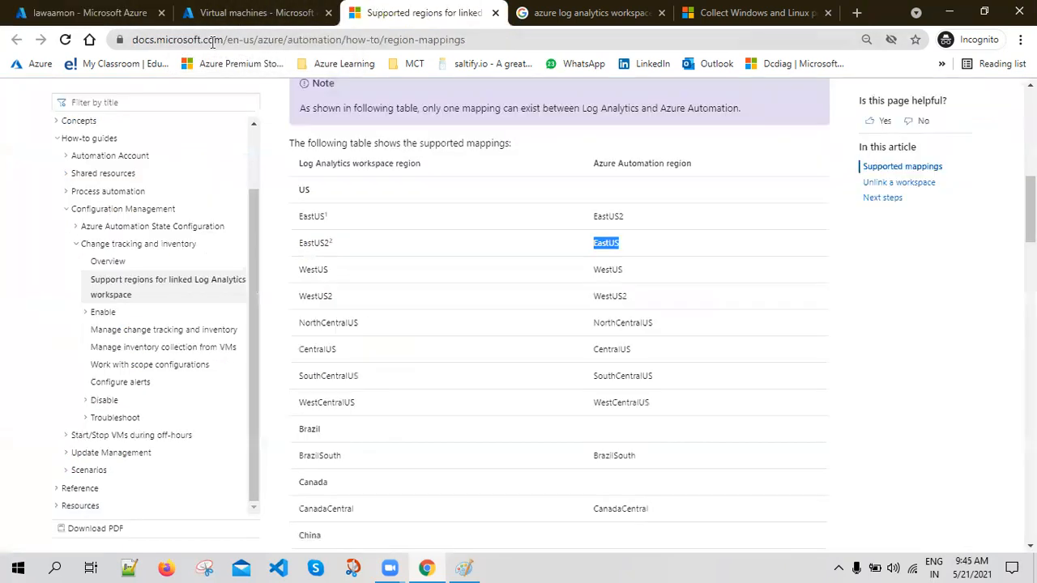
{"action": "left_click", "coordinate": [36, 63]}
{"action": "left_click", "coordinate": [76, 14]}
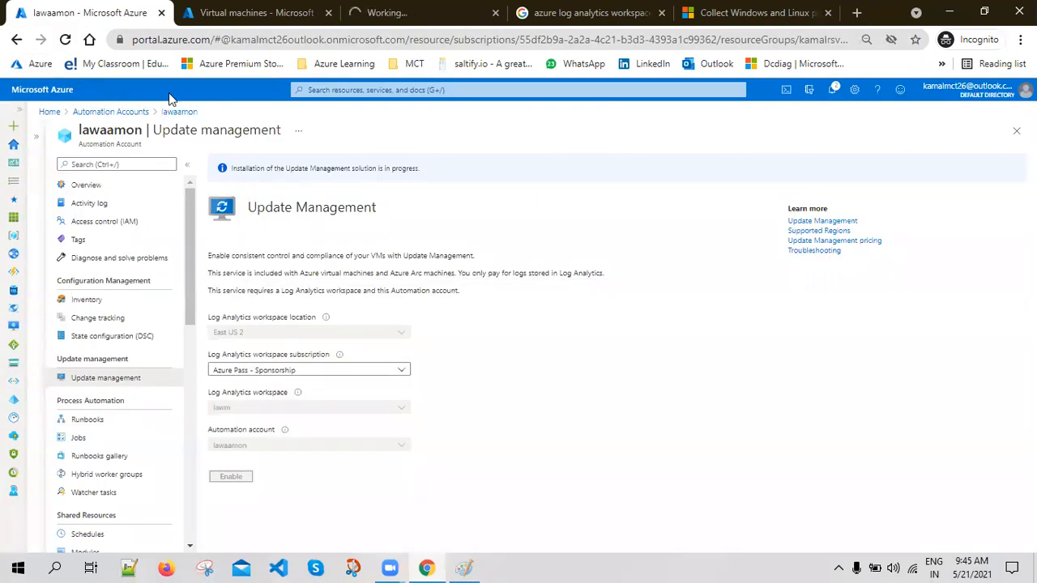
- Check the virtual machines list against lawaamon's Update management page and review the portal notifications on the VM connections and deployment
{"action": "left_click", "coordinate": [257, 18]}
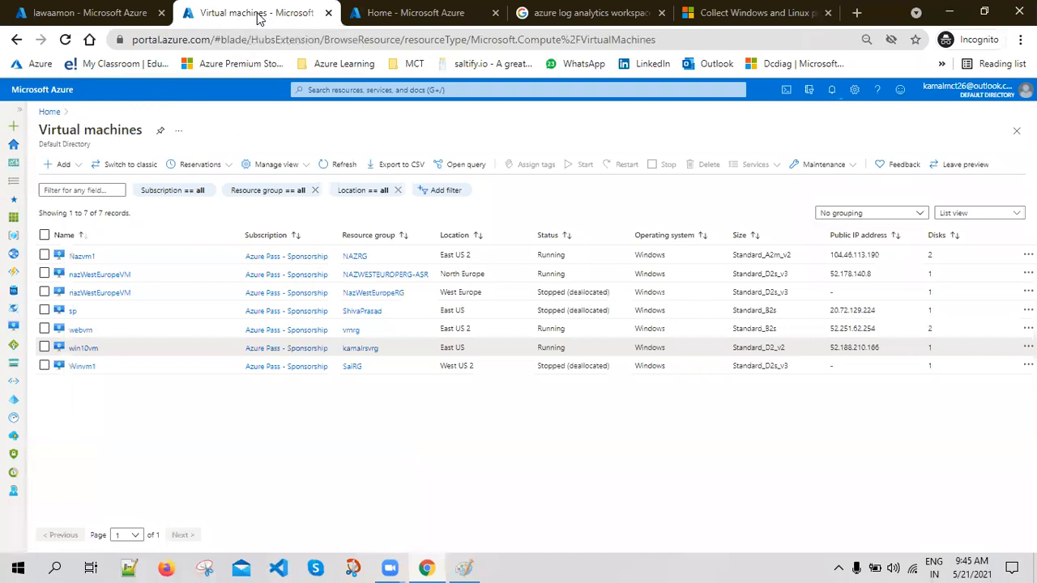
{"action": "left_click", "coordinate": [109, 15]}
{"action": "left_click", "coordinate": [231, 9]}
{"action": "left_click", "coordinate": [114, 17]}
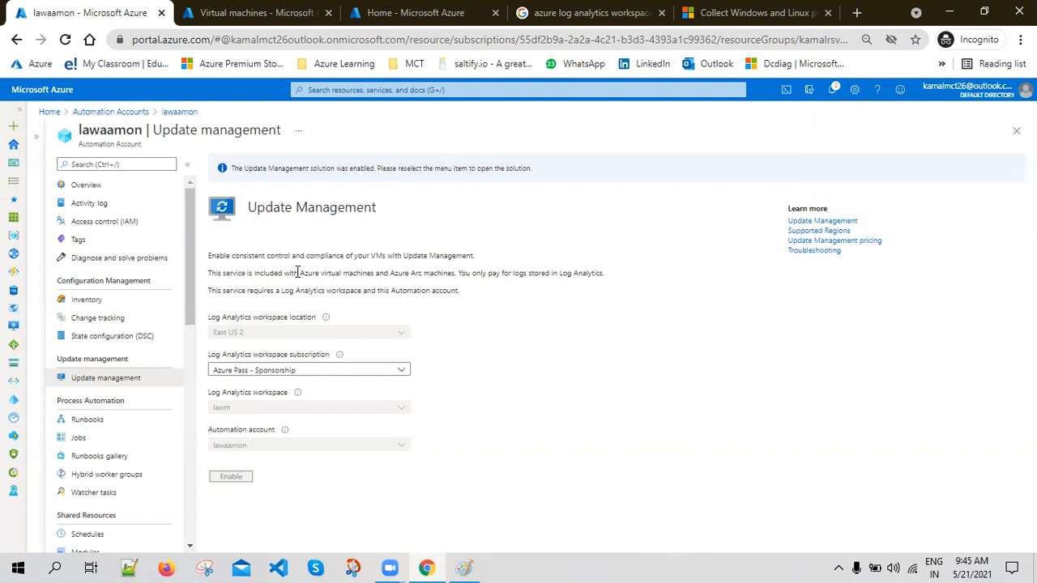
{"action": "left_click", "coordinate": [217, 8]}
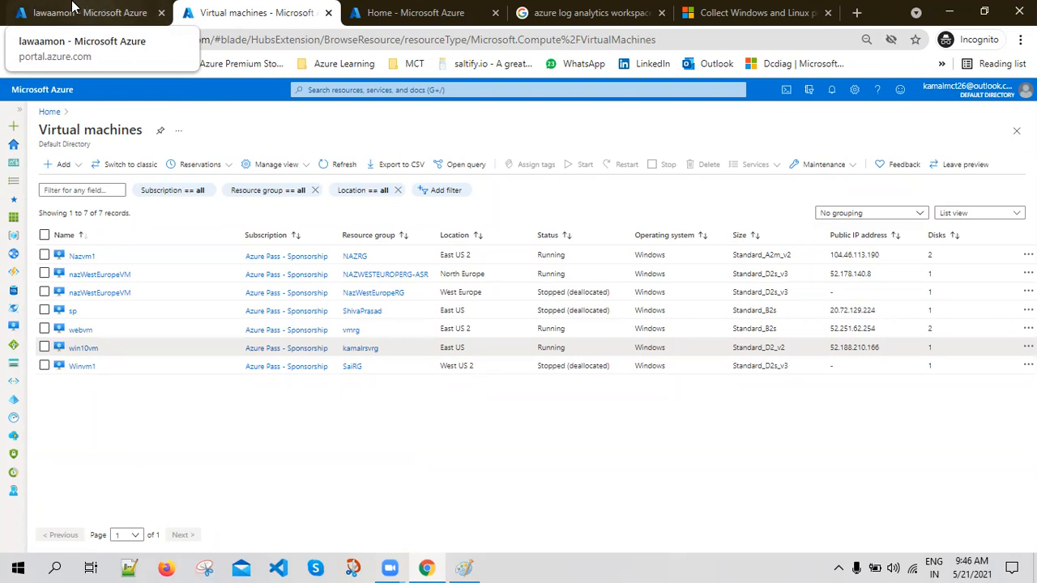
{"action": "left_click", "coordinate": [75, 10]}
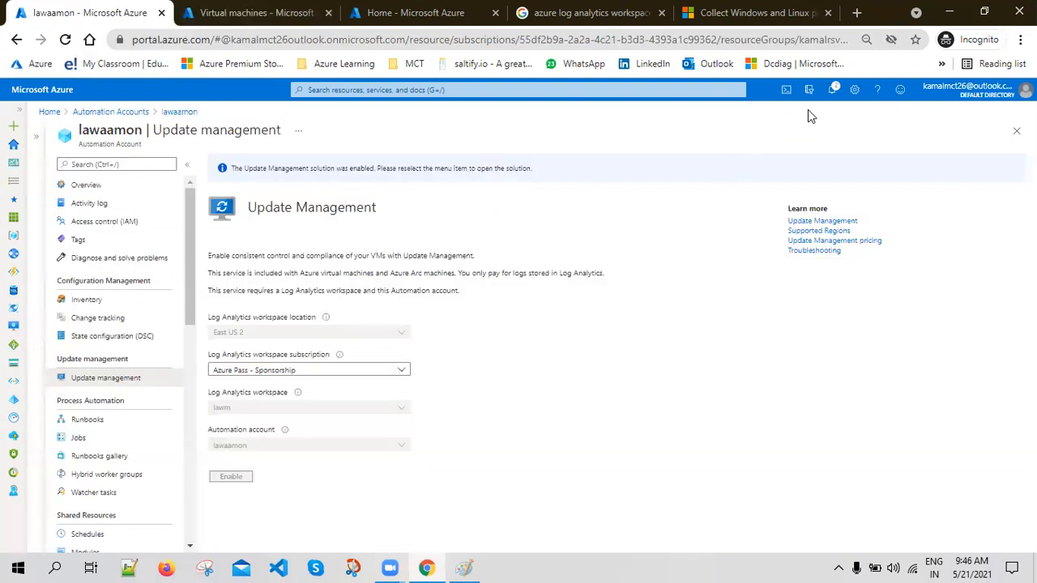
{"action": "left_click", "coordinate": [832, 89]}
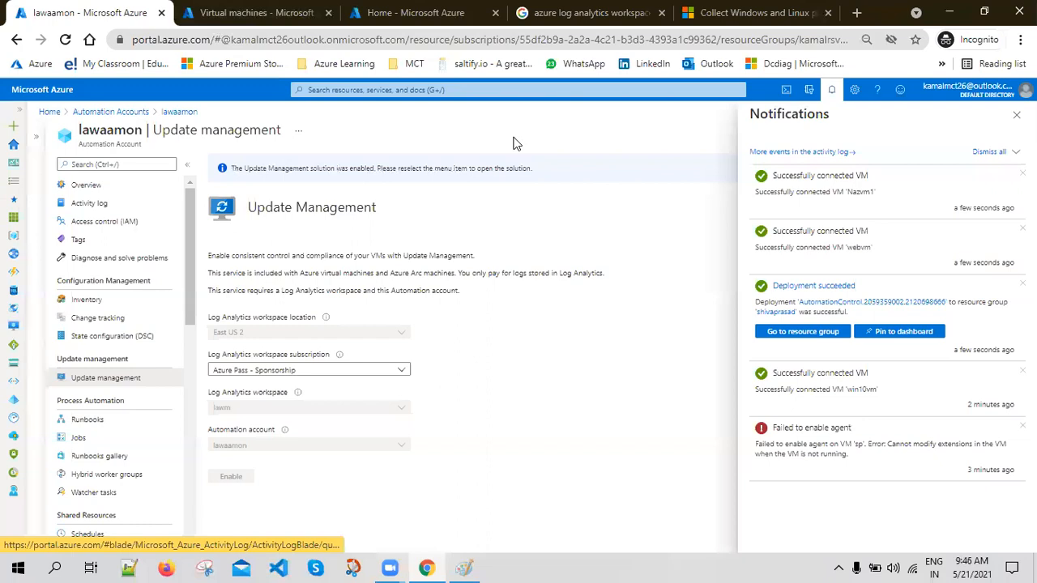
- Reload the Automation Accounts list, discarding unsaved edits, glance at the Paint diagram, and reopen lawaamon's Update management page
{"action": "left_click", "coordinate": [134, 114]}
{"action": "left_click", "coordinate": [575, 129]}
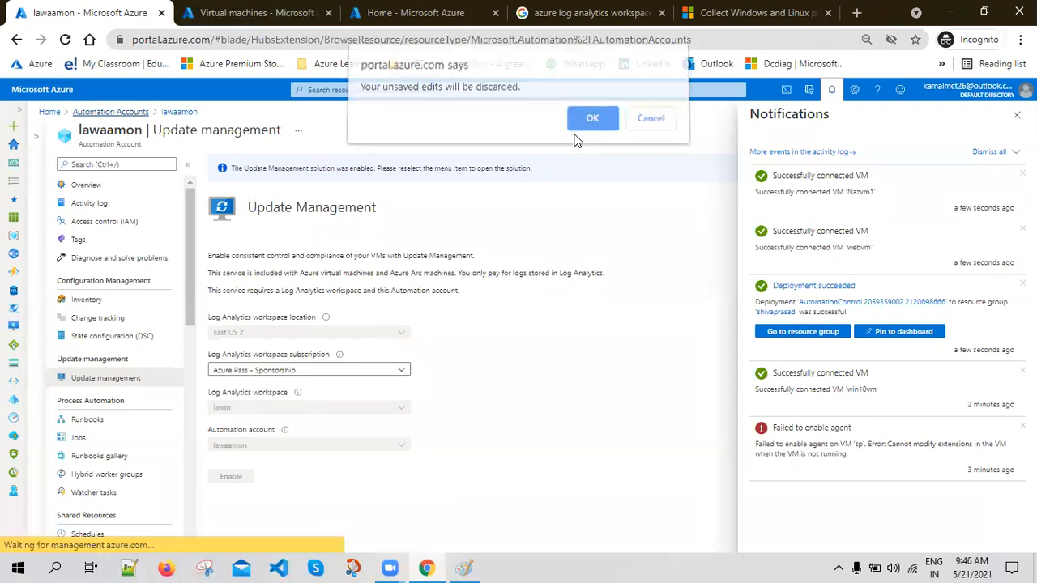
{"action": "left_click", "coordinate": [65, 39]}
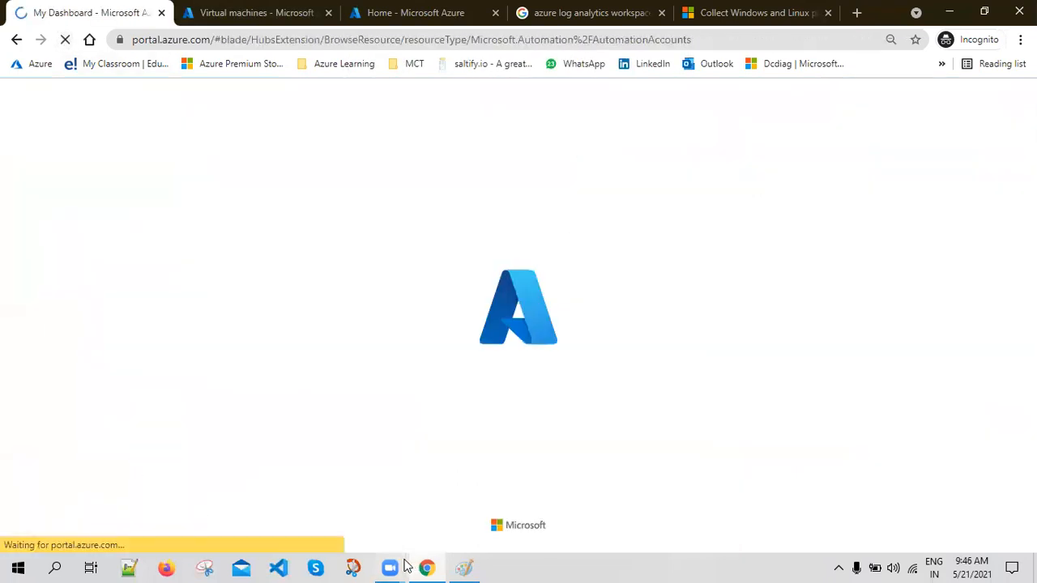
{"action": "left_click", "coordinate": [464, 567]}
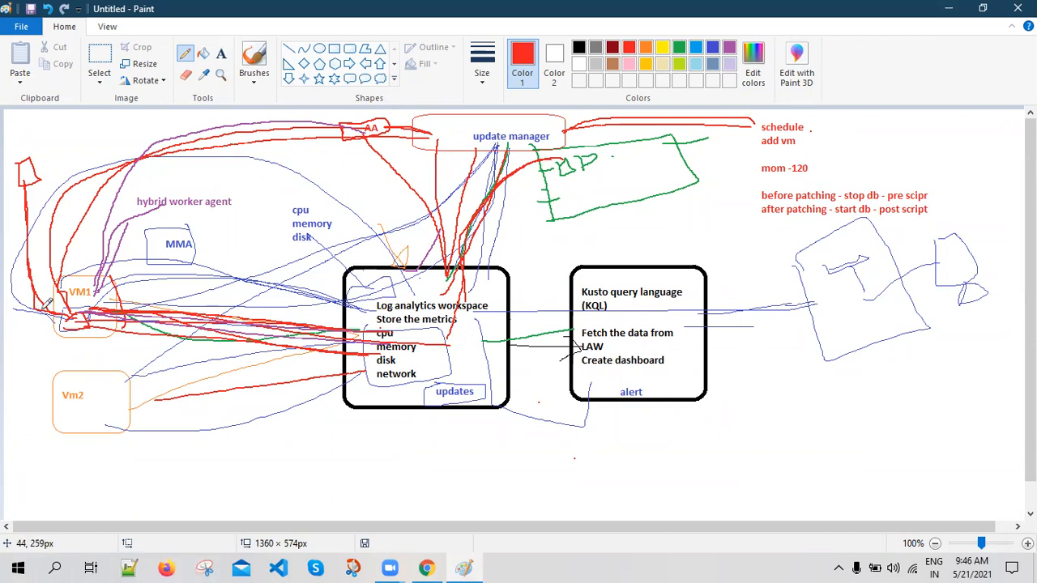
{"action": "left_click", "coordinate": [949, 8]}
{"action": "left_click", "coordinate": [84, 275]}
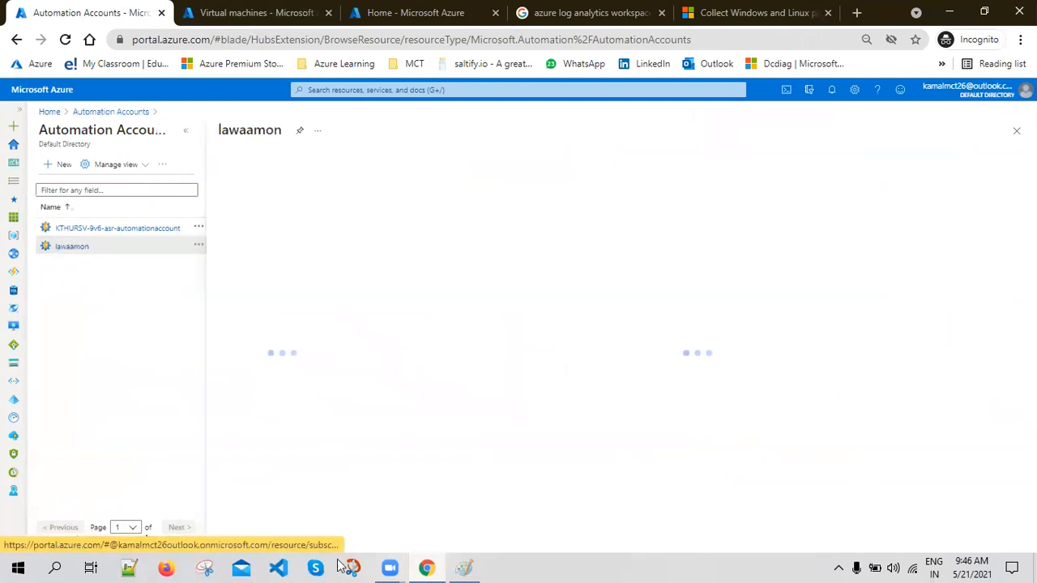
{"action": "left_click", "coordinate": [186, 131]}
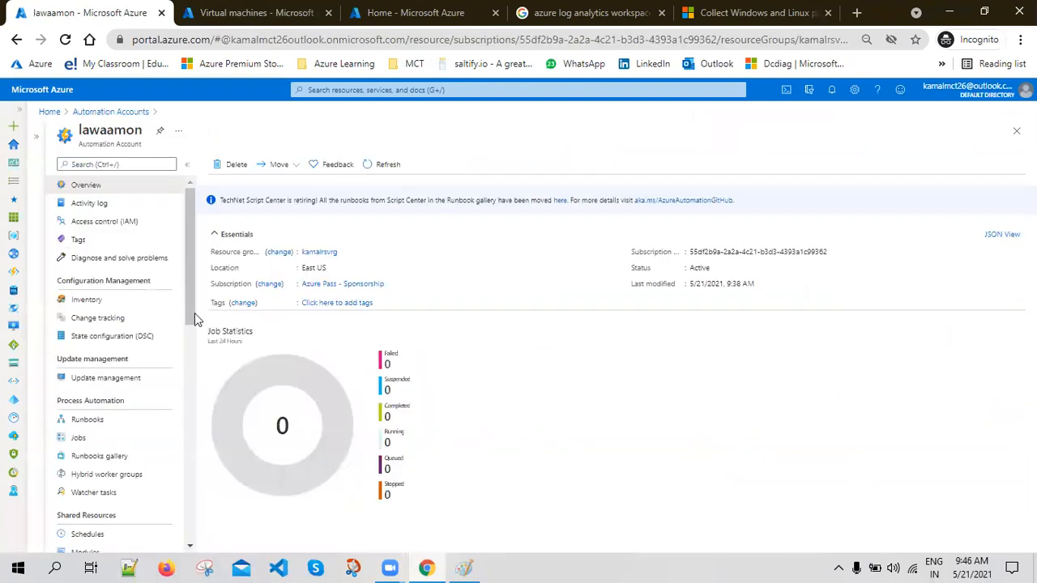
{"action": "left_click", "coordinate": [139, 379]}
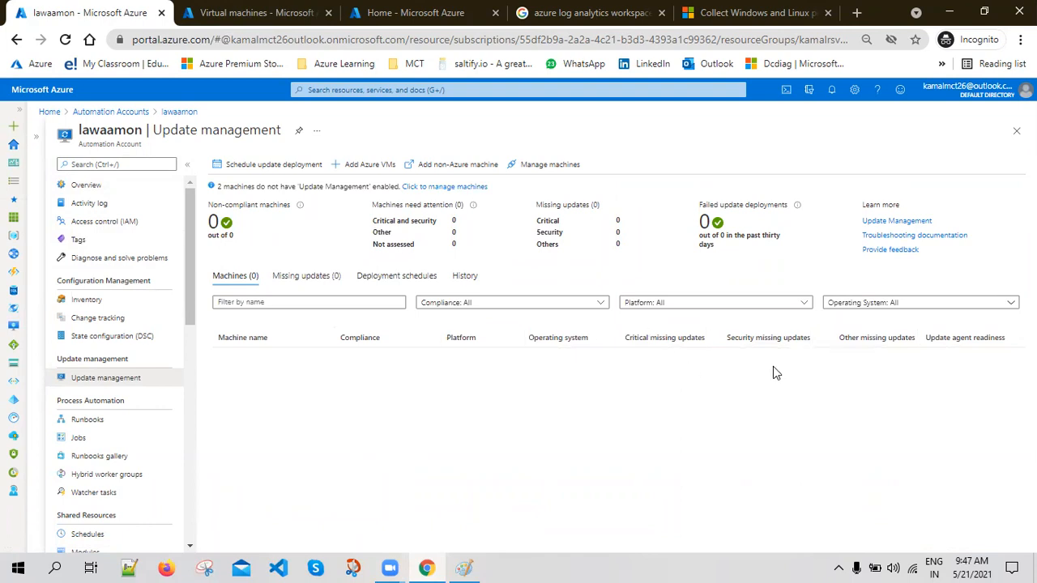
- Switch to Paint, draw a red freehand line from VM1 through the Log analytics workspace box and around the green box, and return to the browser
{"action": "left_click", "coordinate": [466, 567]}
{"action": "mouse_move", "coordinate": [79, 325]}
{"action": "left_mouse_down"}
{"action": "mouse_move", "coordinate": [165, 345]}
{"action": "mouse_move", "coordinate": [454, 357]}
{"action": "mouse_move", "coordinate": [494, 316]}
{"action": "mouse_move", "coordinate": [539, 135]}
{"action": "mouse_move", "coordinate": [555, 158]}
{"action": "mouse_move", "coordinate": [697, 180]}
{"action": "mouse_move", "coordinate": [567, 212]}
{"action": "left_mouse_up"}
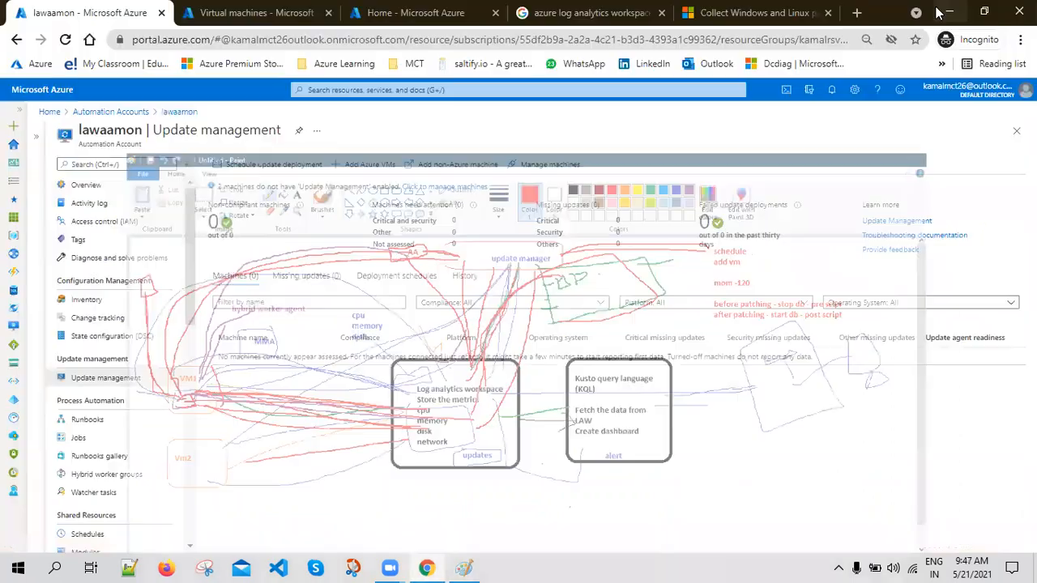
{"action": "left_click", "coordinate": [948, 8]}
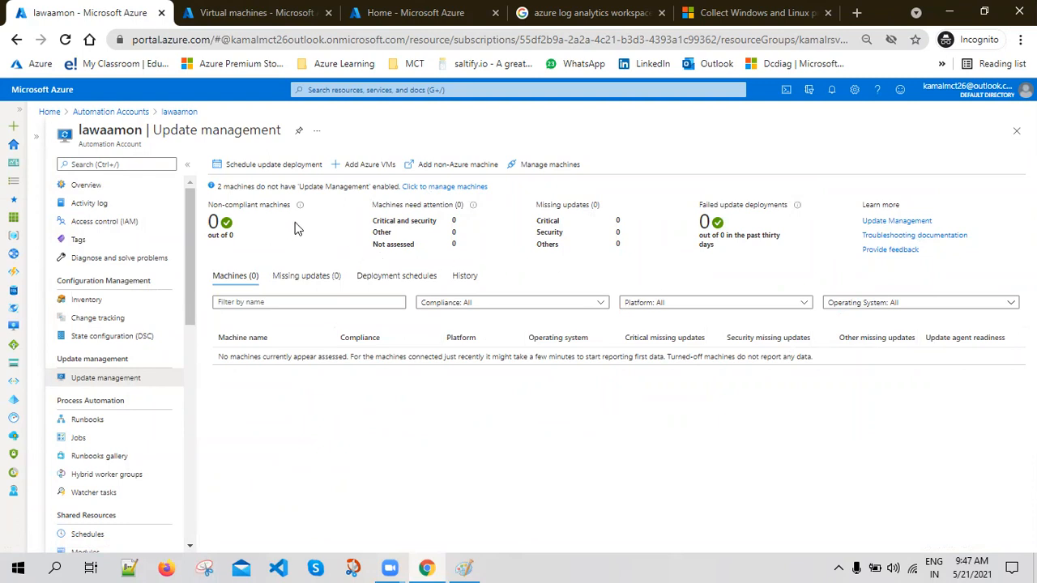
- Enable Update Management on all available and future machines reporting to the lawm workspace
{"action": "left_click", "coordinate": [544, 165]}
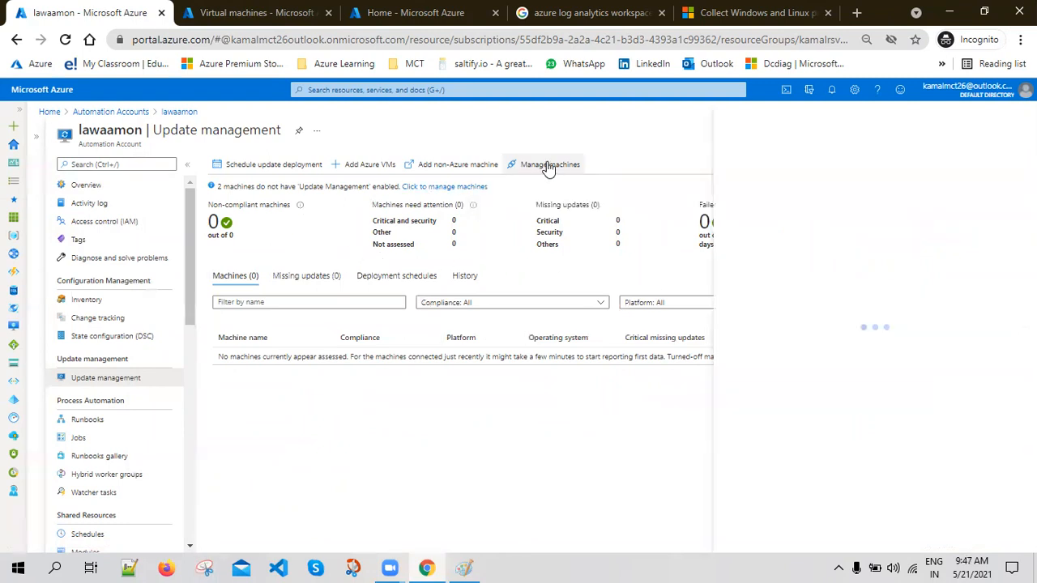
{"action": "left_click", "coordinate": [793, 225]}
{"action": "left_click", "coordinate": [783, 197]}
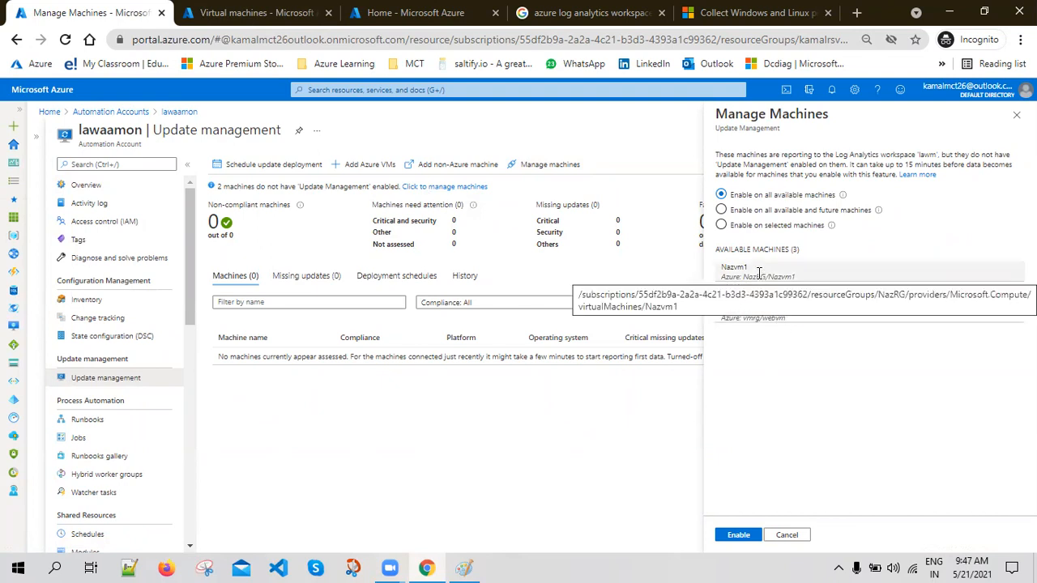
{"action": "left_click", "coordinate": [235, 12]}
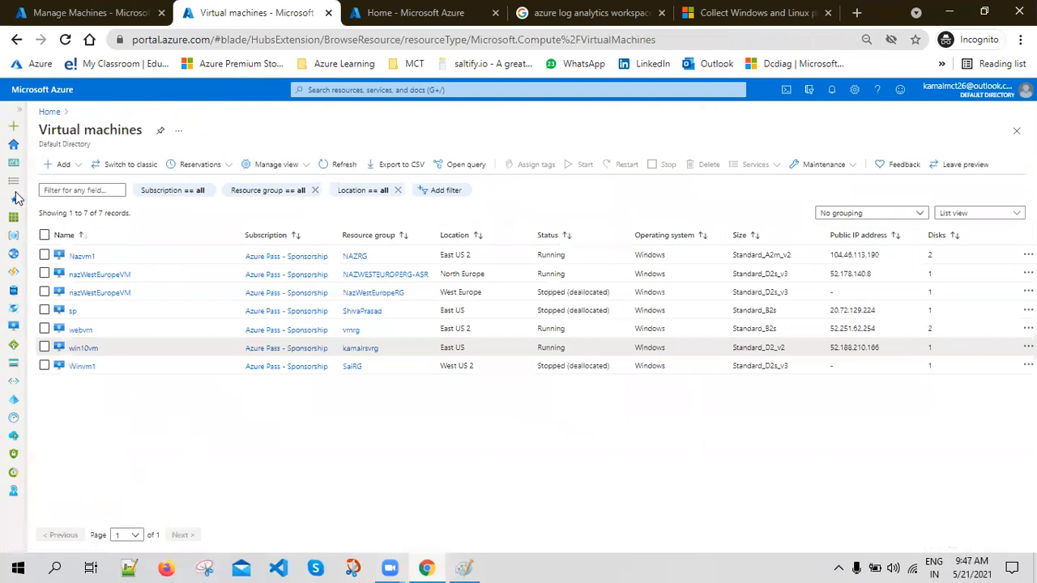
{"action": "left_click", "coordinate": [81, 12]}
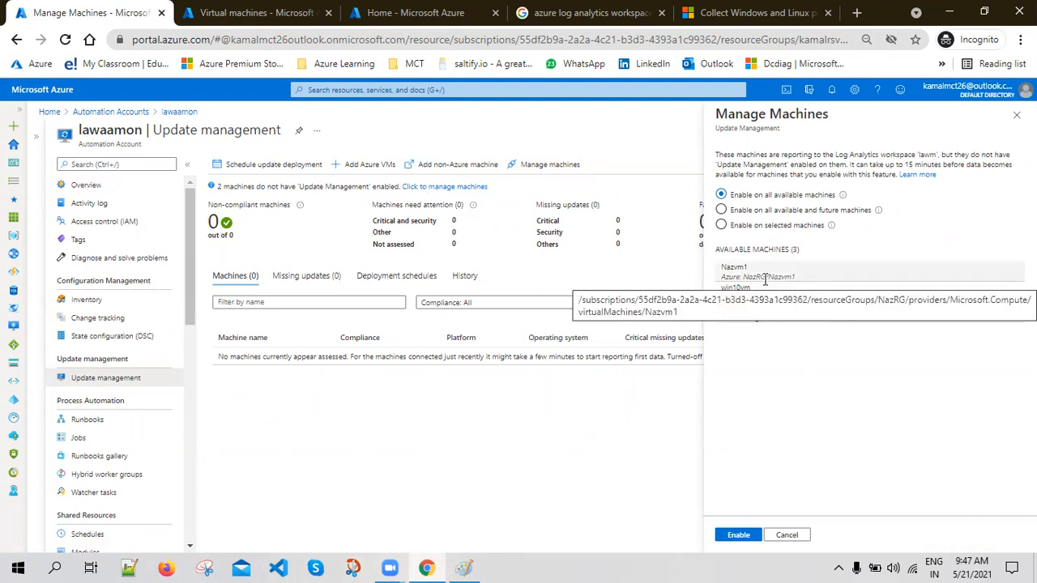
{"action": "left_click", "coordinate": [761, 215]}
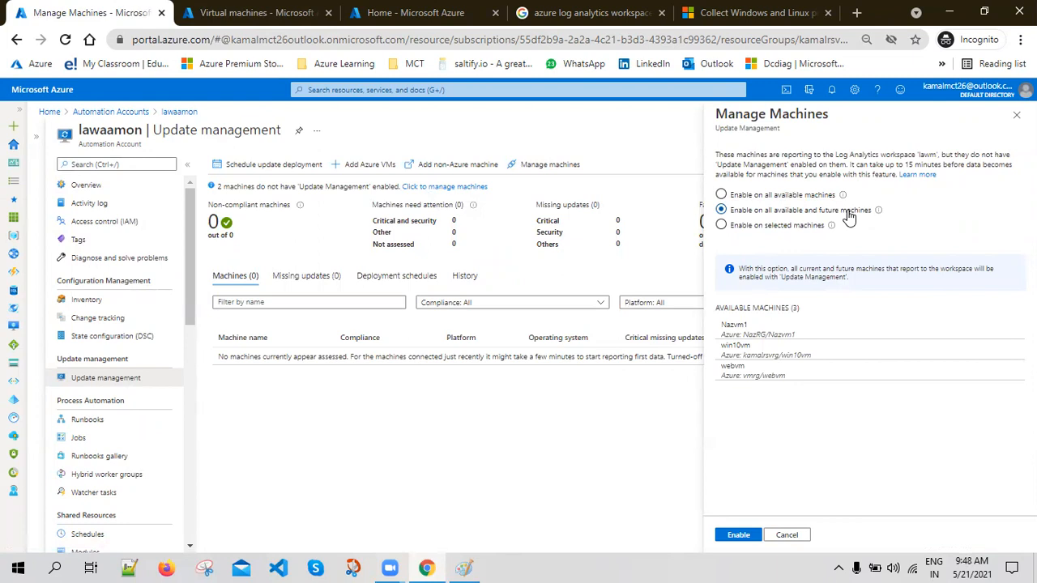
{"action": "left_click", "coordinate": [739, 527]}
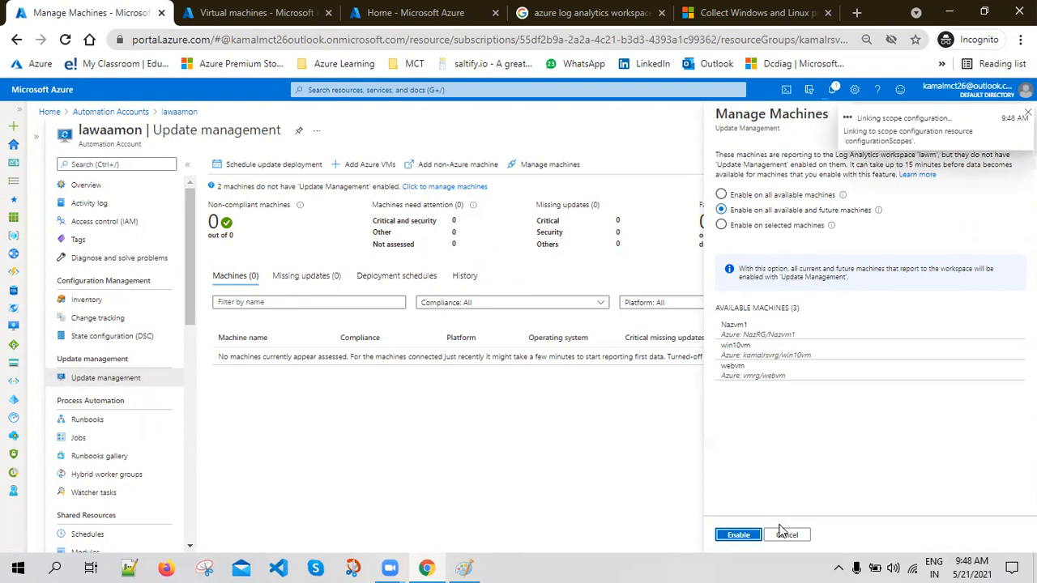
- Open Nazvm1 from the virtual machines list and examine its installed extensions
{"action": "left_click", "coordinate": [255, 15]}
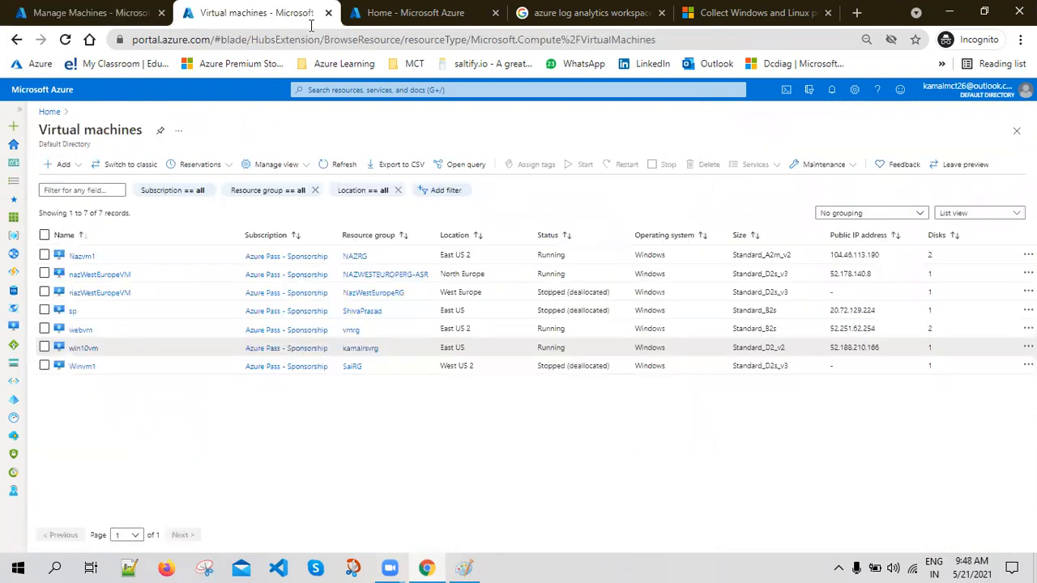
{"action": "left_click", "coordinate": [106, 8]}
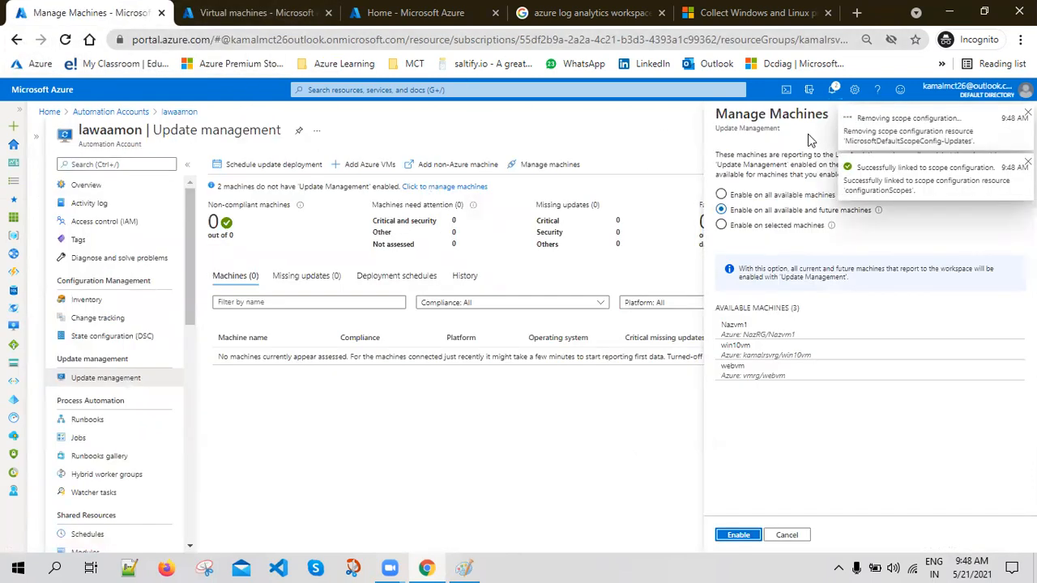
{"action": "left_click", "coordinate": [251, 12]}
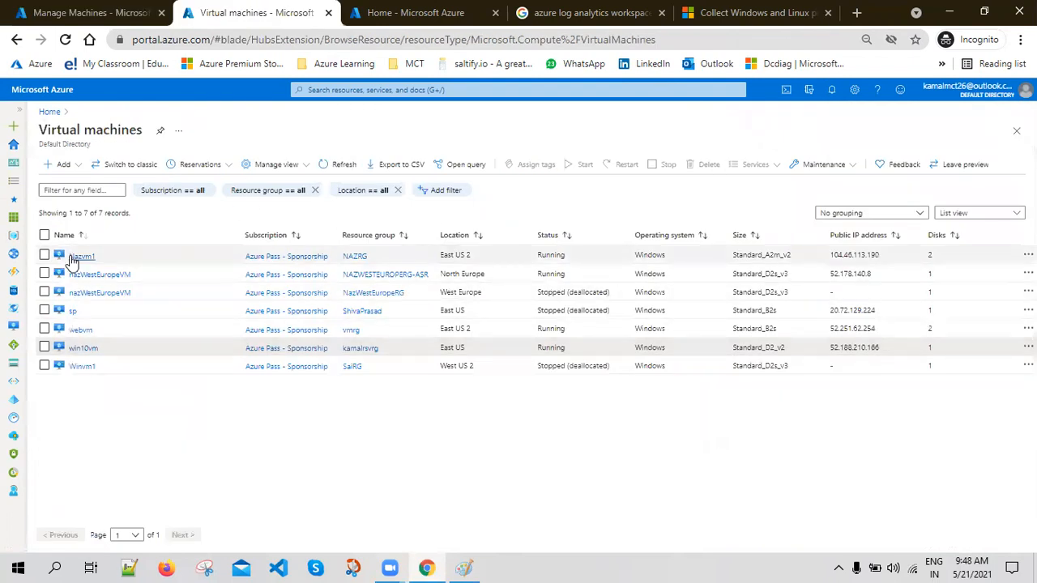
{"action": "left_click", "coordinate": [81, 257]}
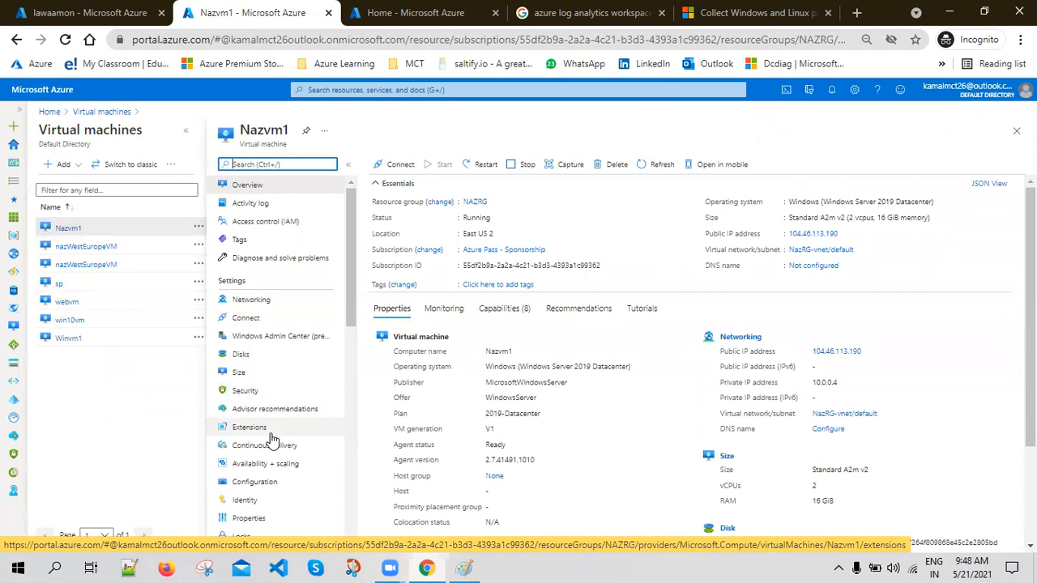
{"action": "left_click", "coordinate": [263, 431]}
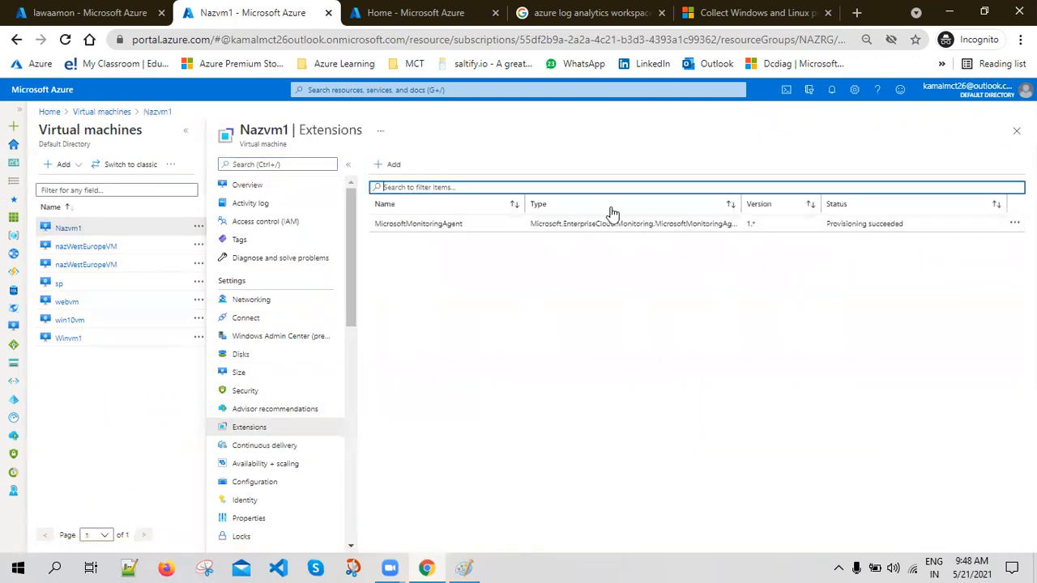
- Return to the portal home from lawaamon, open the lawm workspace and examine its virtual machines' Log Analytics connections
{"action": "left_click", "coordinate": [59, 8]}
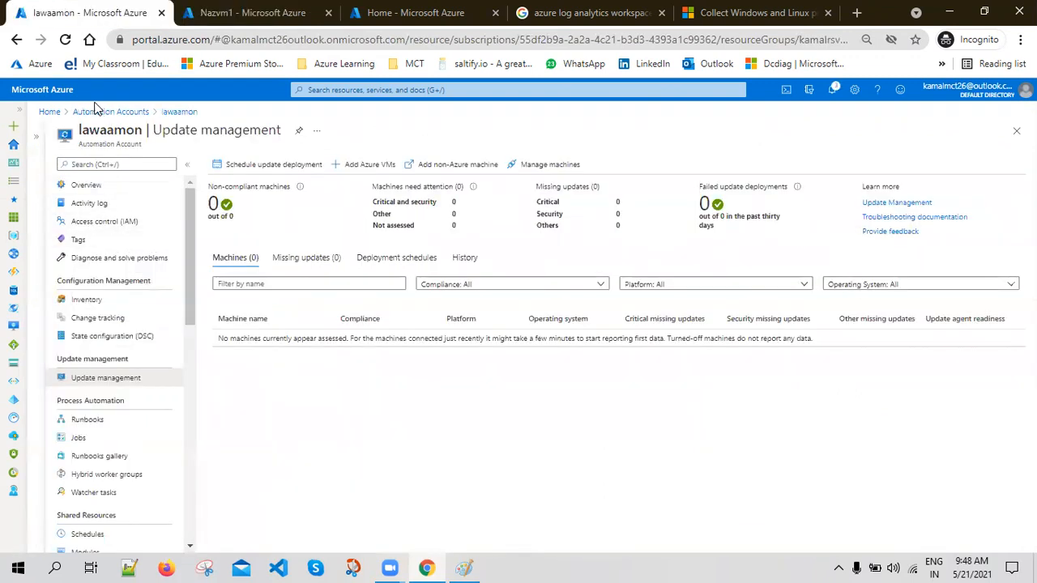
{"action": "left_click", "coordinate": [49, 111]}
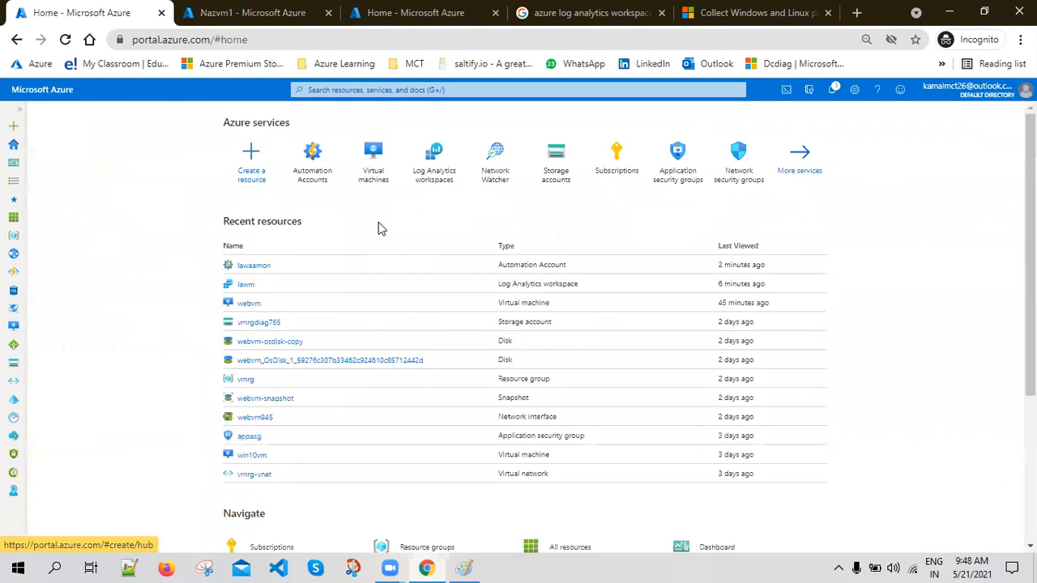
{"action": "left_click", "coordinate": [245, 284]}
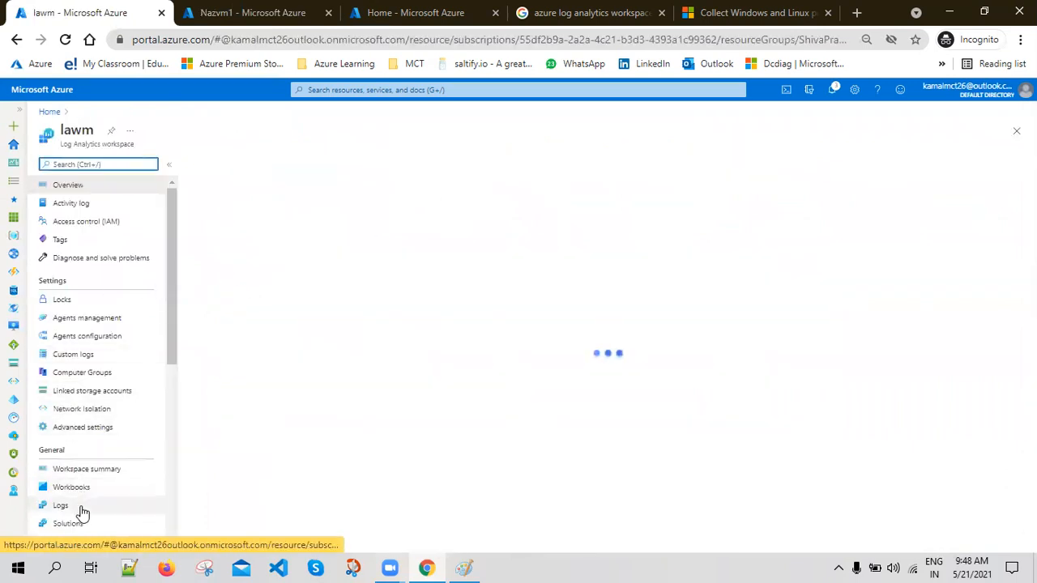
{"action": "left_click", "coordinate": [81, 507]}
{"action": "scroll", "coordinate": [76, 359], "scroll_direction": "down", "scroll_amount": 3}
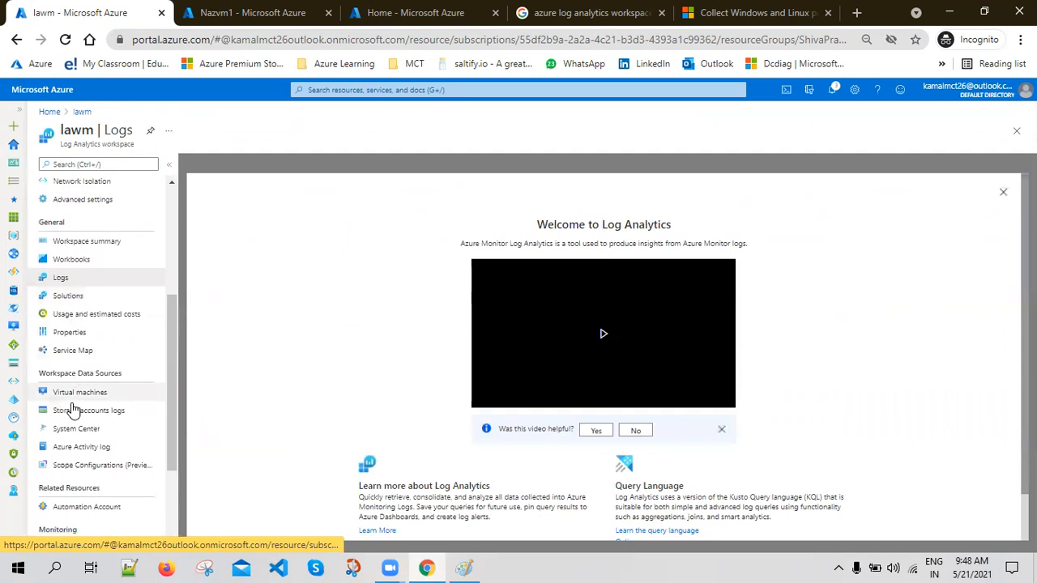
{"action": "left_click", "coordinate": [77, 397]}
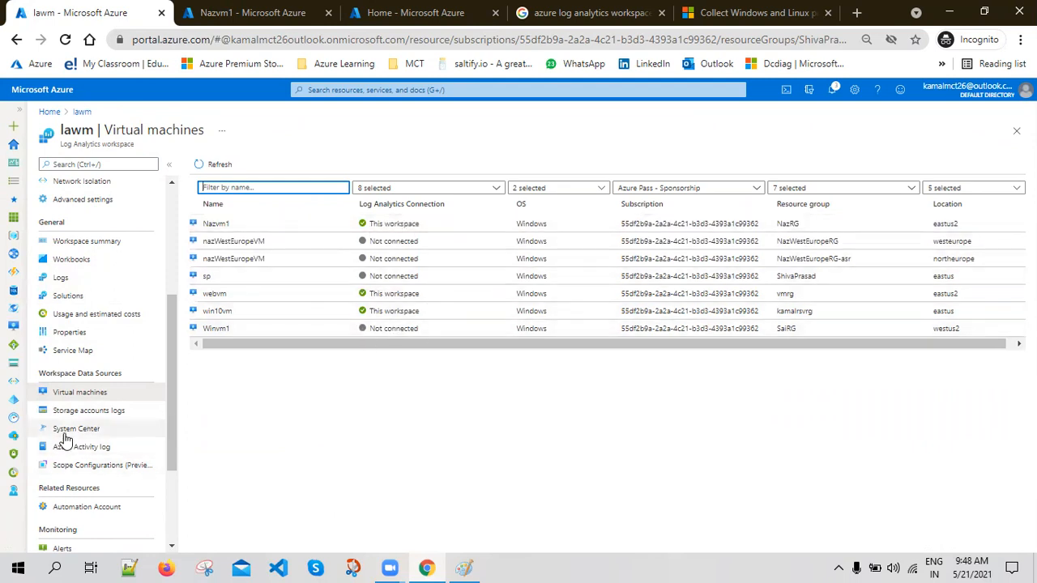
- Open the Logs page of the lawm workspace and dismiss the Log Analytics welcome panel
{"action": "scroll", "coordinate": [109, 489], "scroll_direction": "down", "scroll_amount": 4}
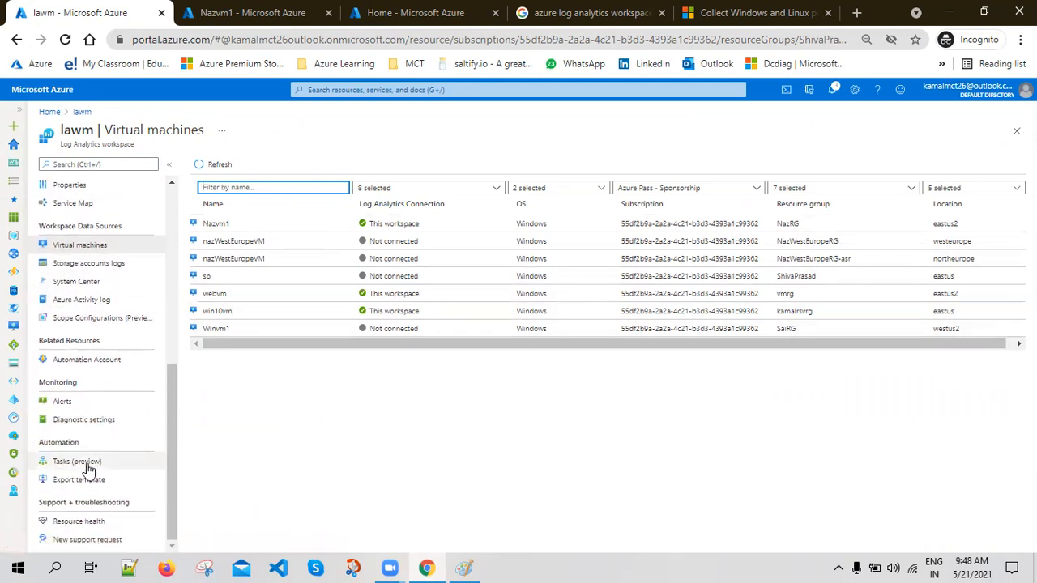
{"action": "scroll", "coordinate": [89, 349], "scroll_direction": "up", "scroll_amount": 5}
{"action": "left_click", "coordinate": [90, 358]}
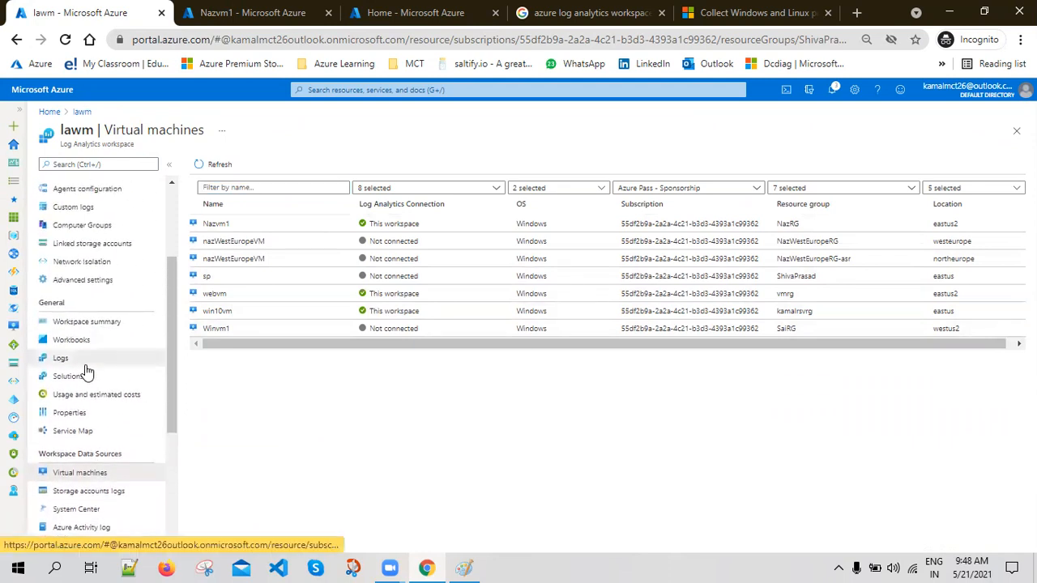
{"action": "left_click", "coordinate": [1004, 195]}
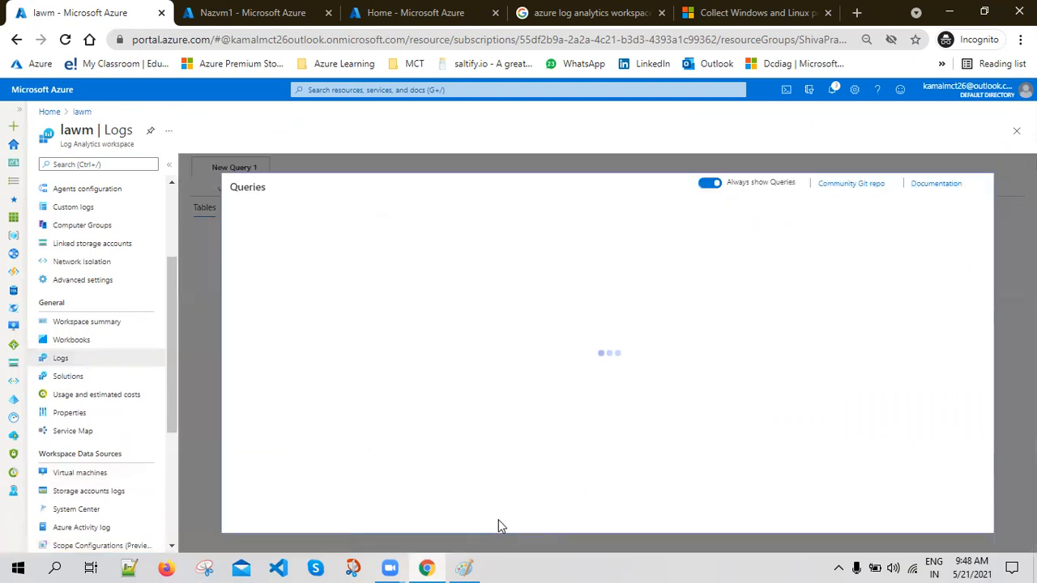
- Switch to Paint, outline the Kusto query language box in red, draw a red line to it from Log analytics workspace, and return to the browser
{"action": "left_click", "coordinate": [463, 567]}
{"action": "mouse_move", "coordinate": [654, 241]}
{"action": "left_mouse_down"}
{"action": "mouse_move", "coordinate": [536, 280]}
{"action": "mouse_move", "coordinate": [553, 425]}
{"action": "mouse_move", "coordinate": [723, 391]}
{"action": "mouse_move", "coordinate": [659, 228]}
{"action": "mouse_move", "coordinate": [648, 237]}
{"action": "left_mouse_up"}
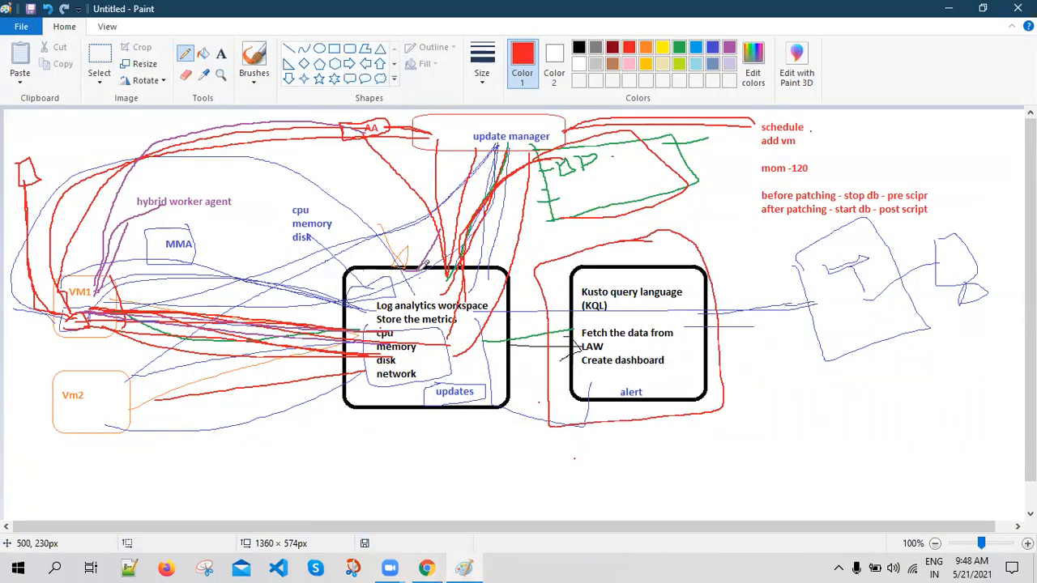
{"action": "left_click_drag", "start_coordinate": [502, 340], "coordinate": [579, 328]}
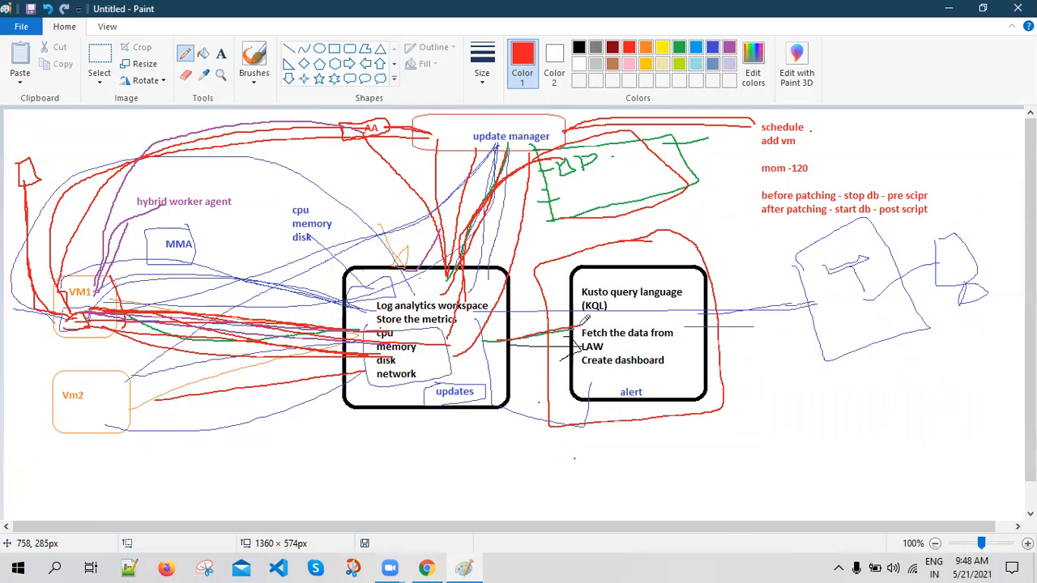
{"action": "left_click", "coordinate": [950, 10]}
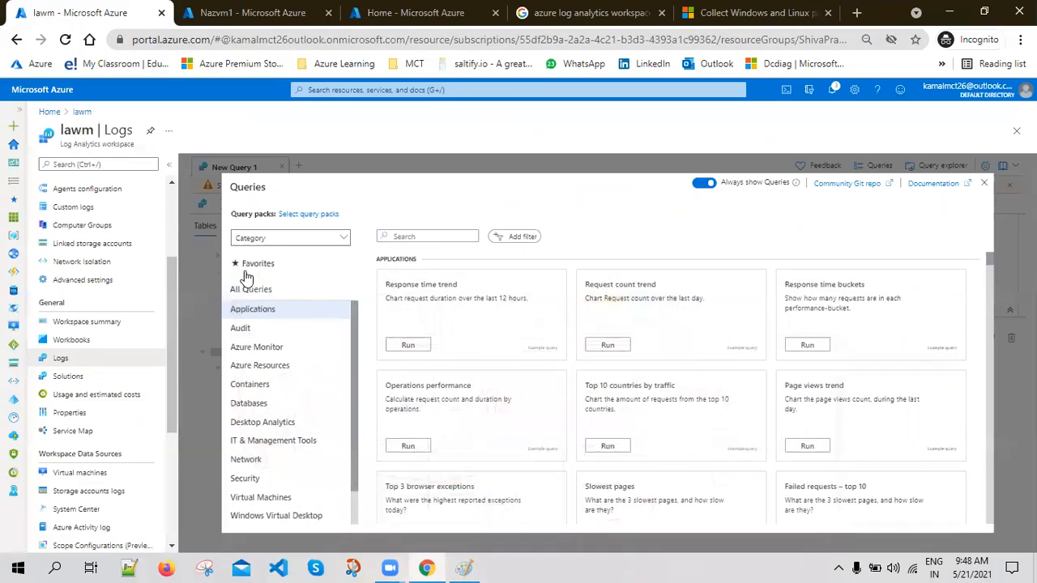
- Close lawm's example queries, open the Logs page of Nazvm1 and dismiss its welcome and example query panels
{"action": "left_click", "coordinate": [985, 181]}
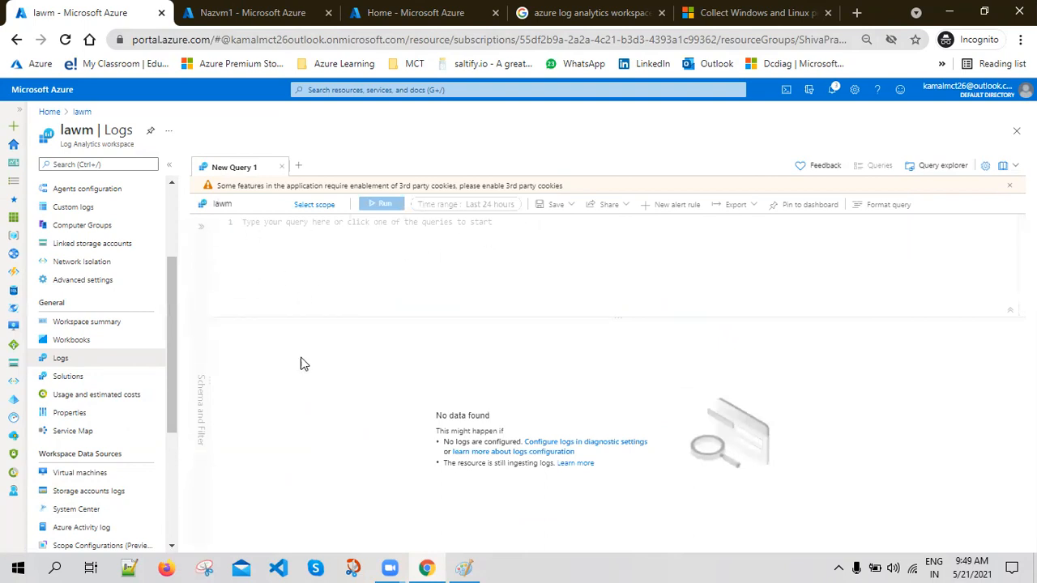
{"action": "left_click", "coordinate": [251, 12]}
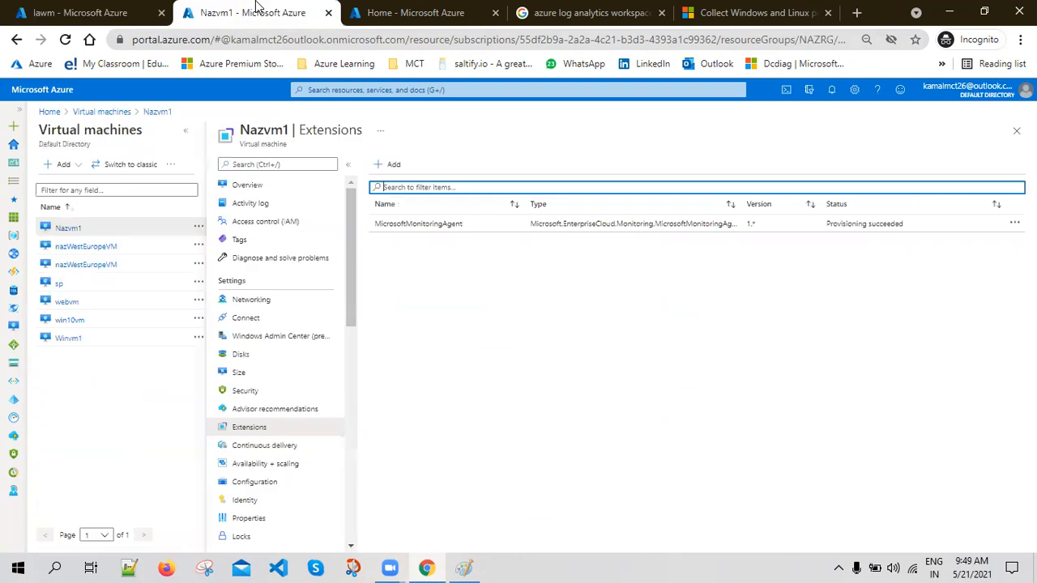
{"action": "scroll", "coordinate": [280, 405], "scroll_direction": "down", "scroll_amount": 2}
{"action": "scroll", "coordinate": [267, 413], "scroll_direction": "down", "scroll_amount": 2}
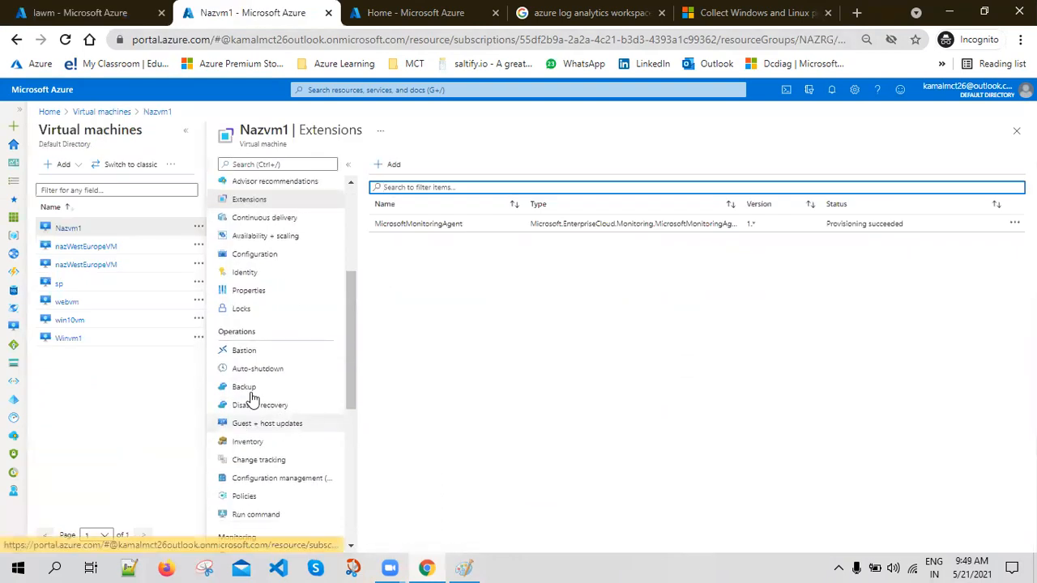
{"action": "scroll", "coordinate": [260, 429], "scroll_direction": "down", "scroll_amount": 2}
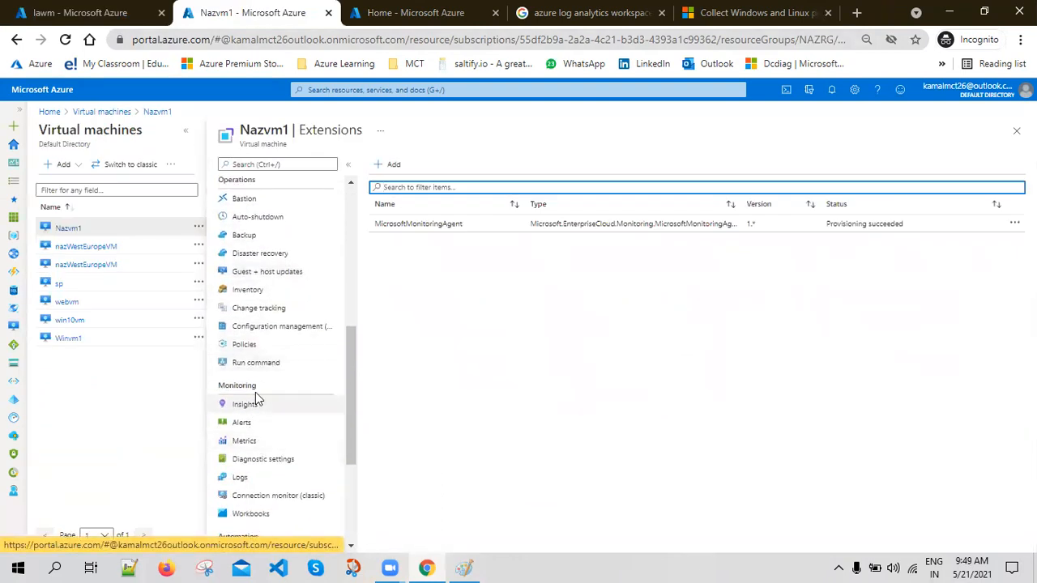
{"action": "left_click", "coordinate": [257, 477]}
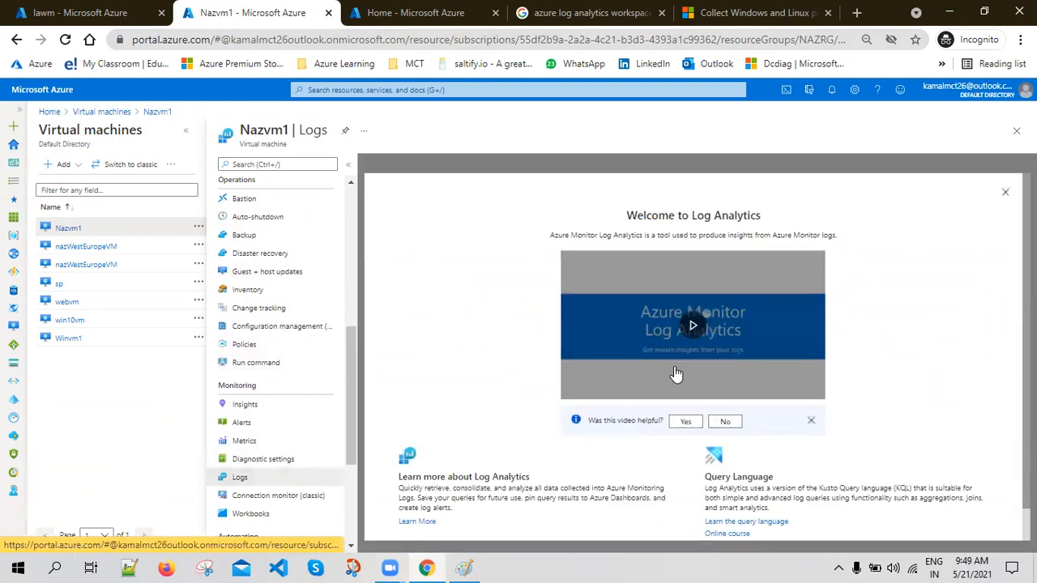
{"action": "left_click", "coordinate": [1007, 194]}
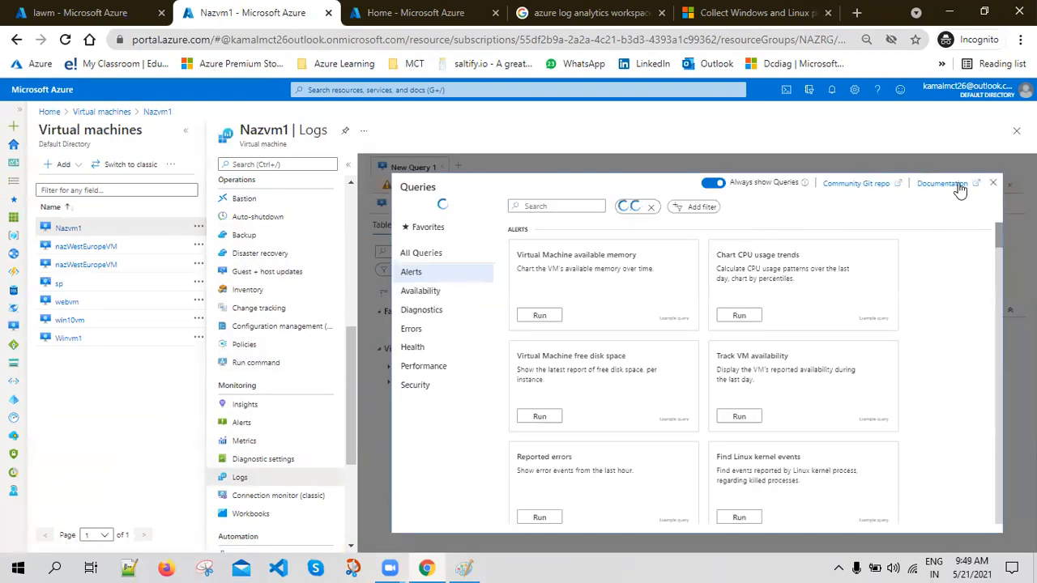
{"action": "left_click", "coordinate": [994, 184]}
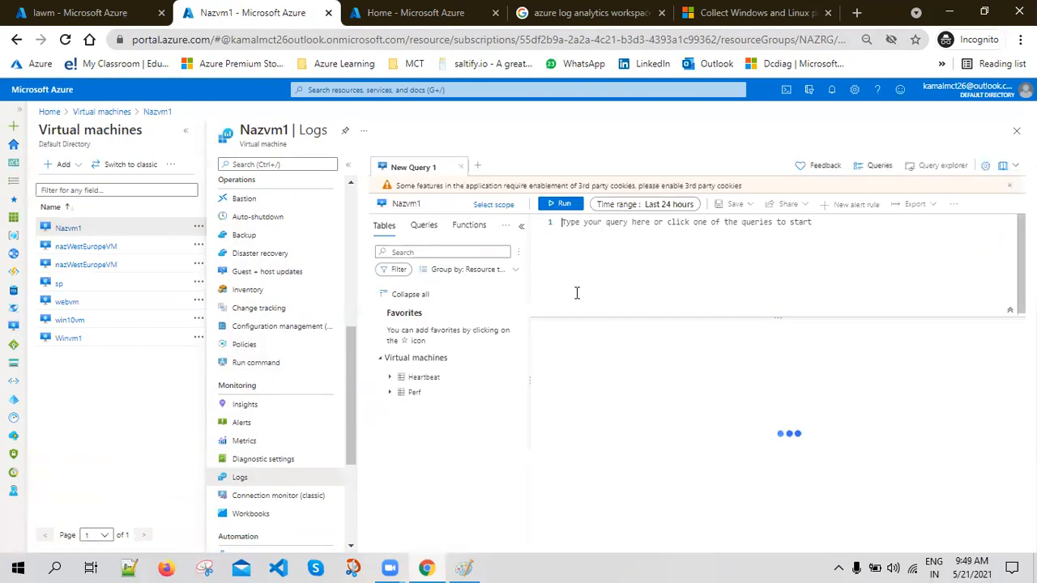
- Run a query on Nazvm1's Heartbeat table and display the result timestamps in Local Time
{"action": "double_click", "coordinate": [430, 377]}
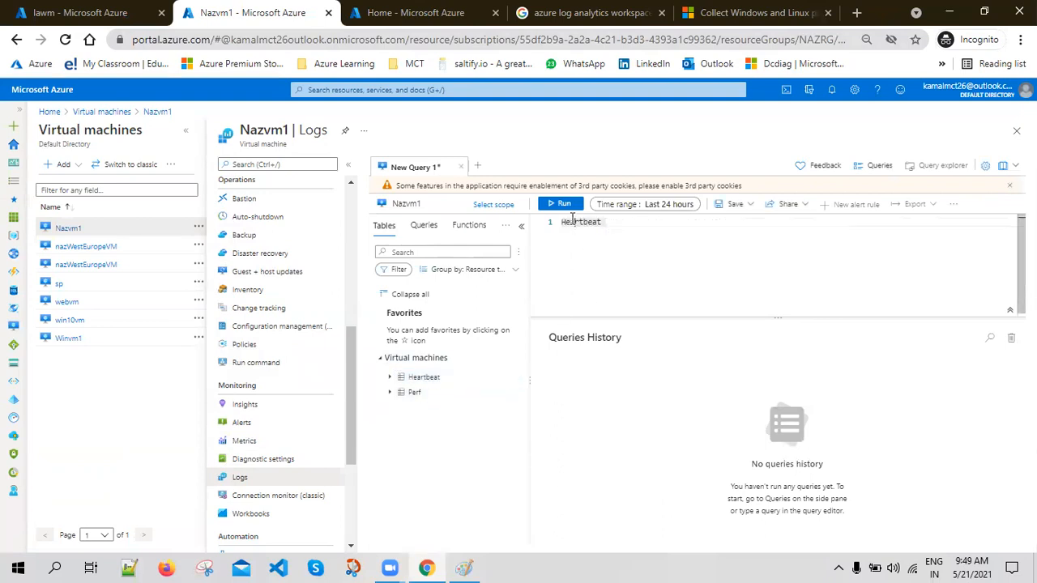
{"action": "left_click", "coordinate": [563, 204]}
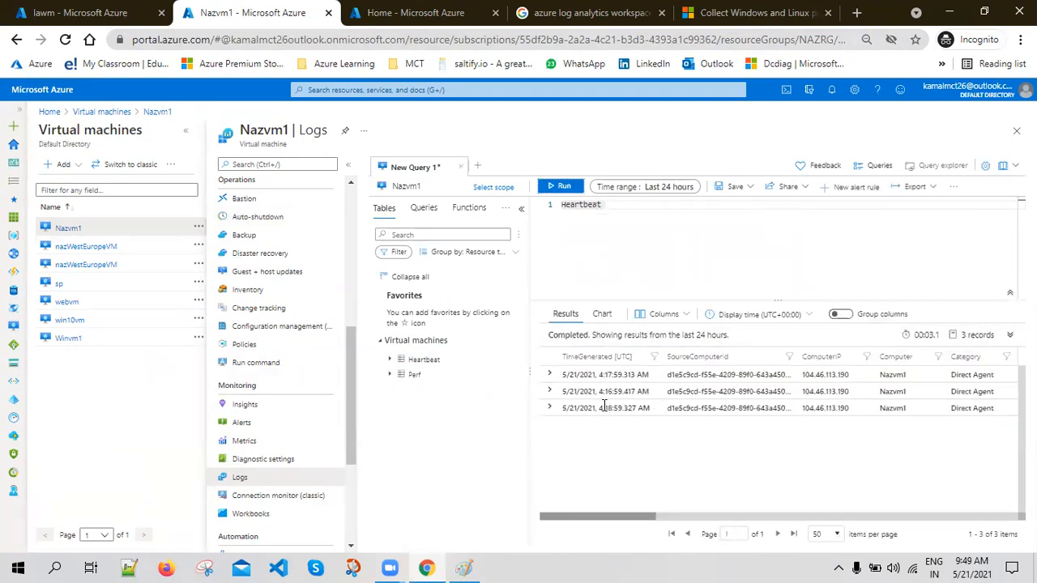
{"action": "left_click", "coordinate": [801, 316]}
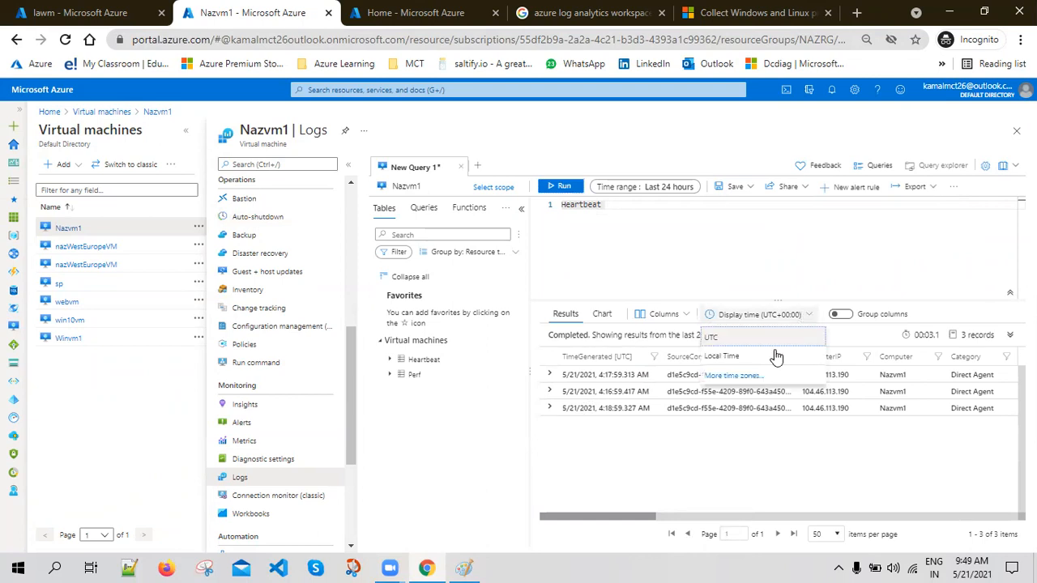
{"action": "left_click_drag", "start_coordinate": [599, 409], "coordinate": [660, 401]}
{"action": "double_click", "coordinate": [606, 376]}
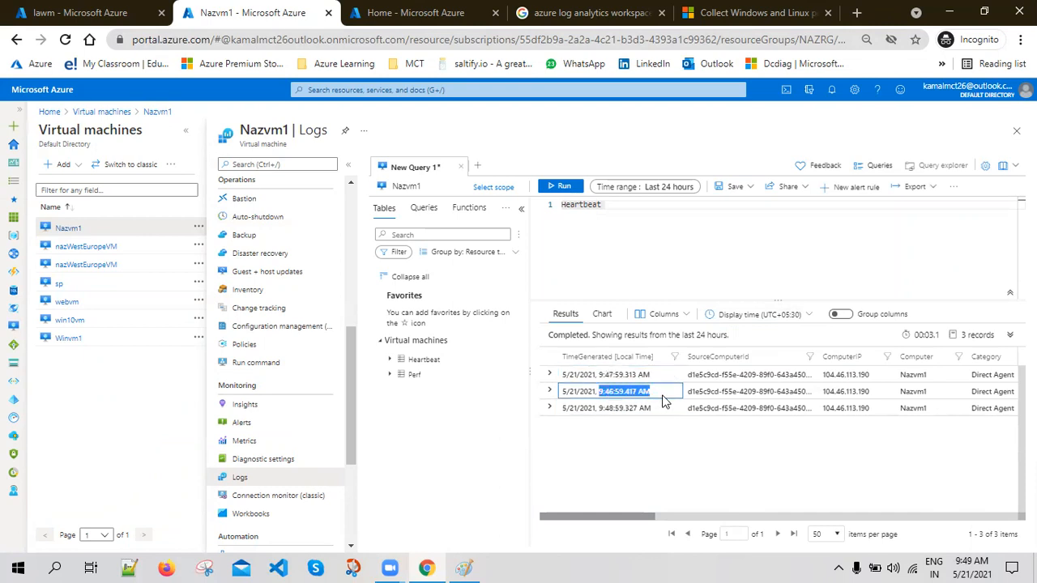
{"action": "left_click", "coordinate": [640, 409]}
- Replace the query with the Perf table, run it and examine the performance counter records for Nazvm1
{"action": "left_click_drag", "start_coordinate": [634, 214], "coordinate": [381, 203]}
{"action": "key", "text": "BackSpace"}
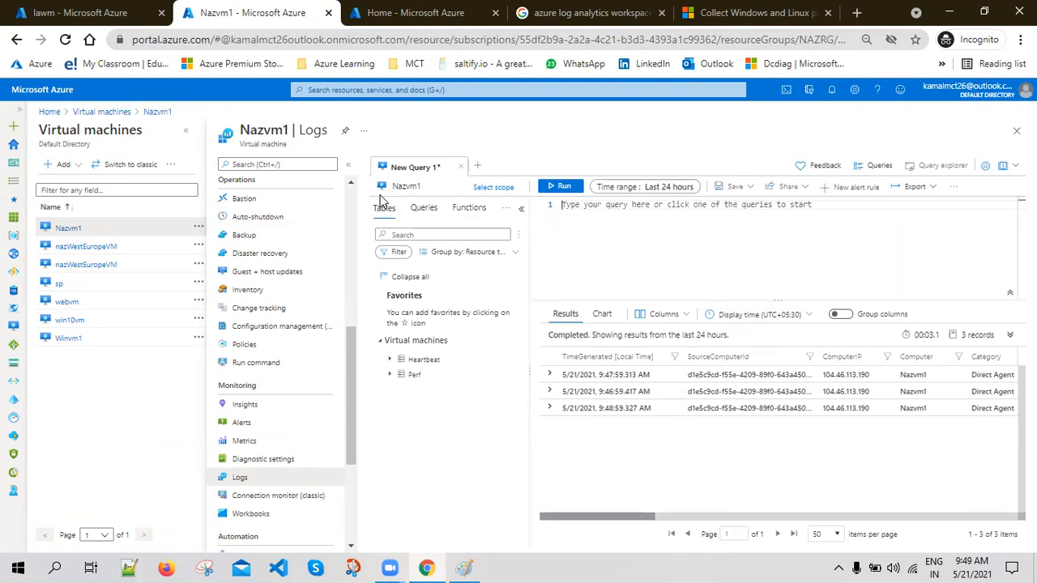
{"action": "double_click", "coordinate": [425, 382]}
{"action": "left_click", "coordinate": [560, 188]}
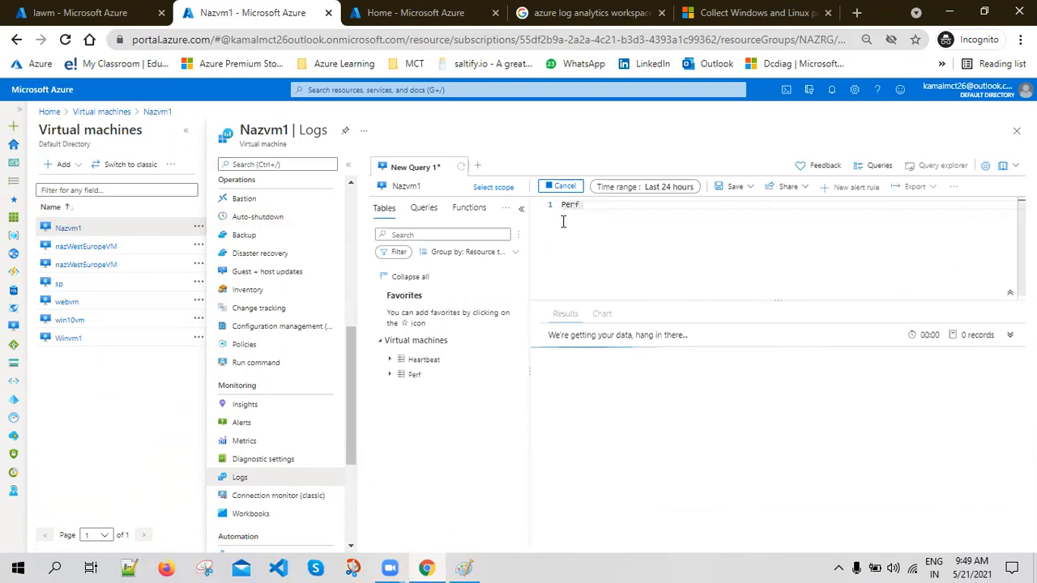
{"action": "scroll", "coordinate": [844, 465], "scroll_direction": "down", "scroll_amount": 10}
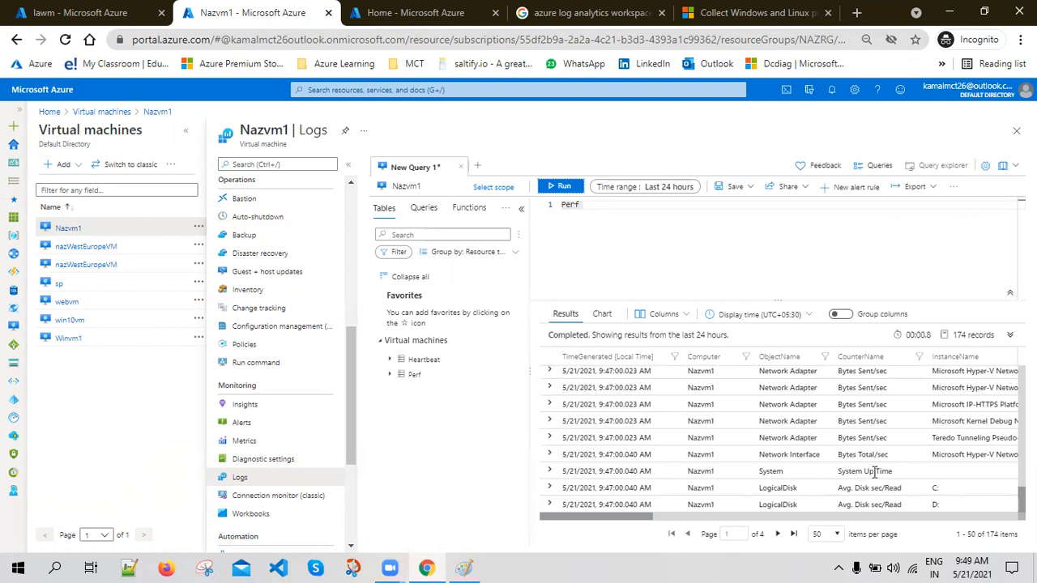
{"action": "left_click_drag", "start_coordinate": [652, 513], "coordinate": [496, 486]}
- Compare the Logs page of the lawm workspace with the Logs page of Nazvm1
{"action": "left_click", "coordinate": [79, 12]}
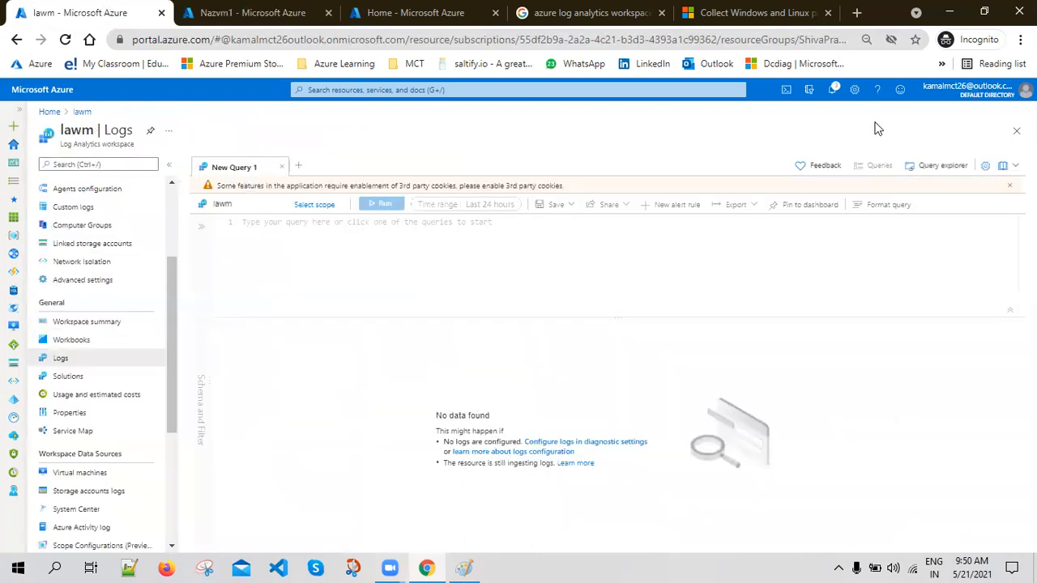
{"action": "left_click", "coordinate": [204, 10]}
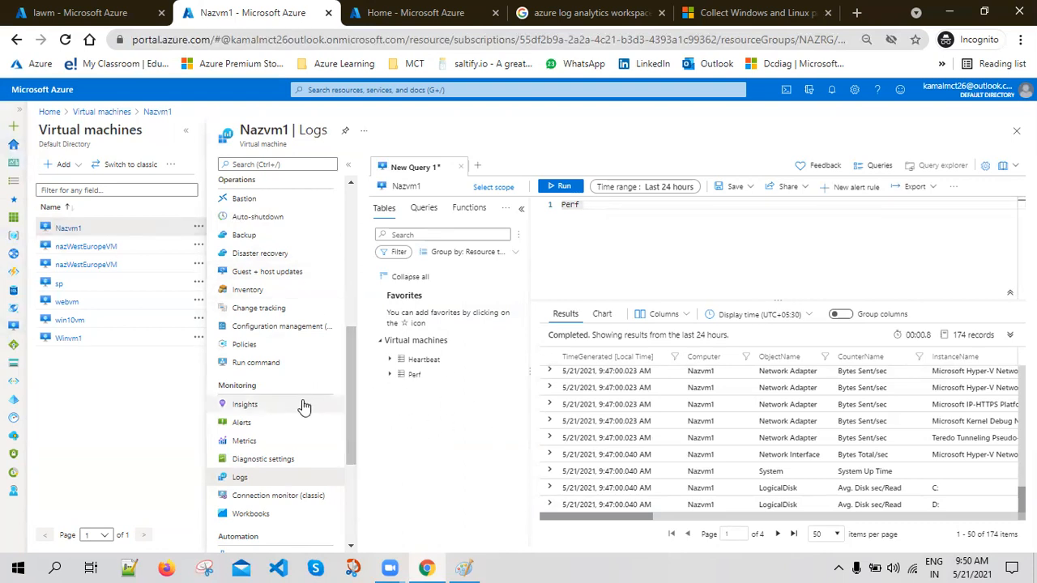
{"action": "left_click", "coordinate": [89, 13]}
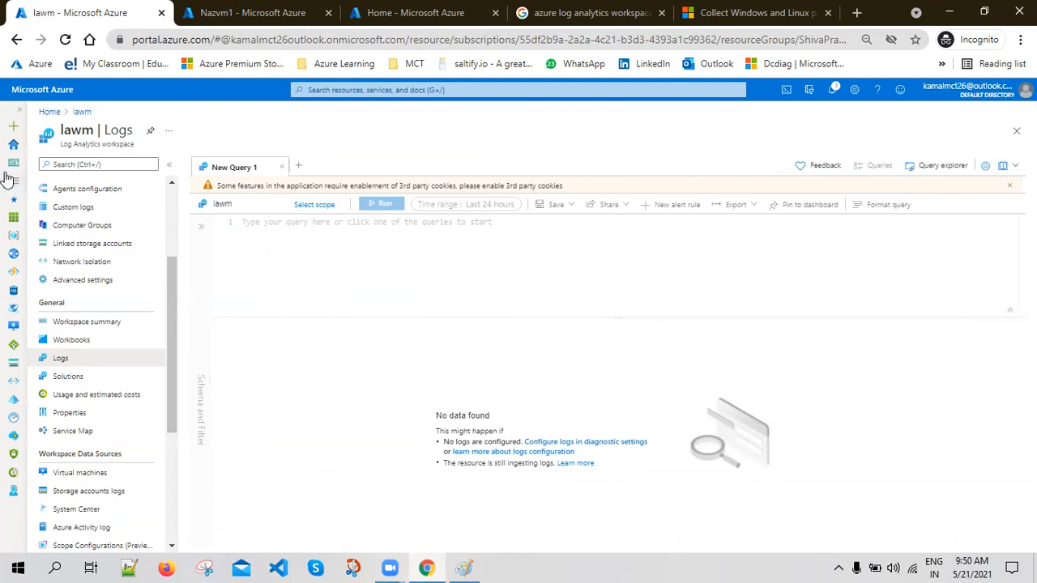
{"action": "left_click", "coordinate": [232, 8]}
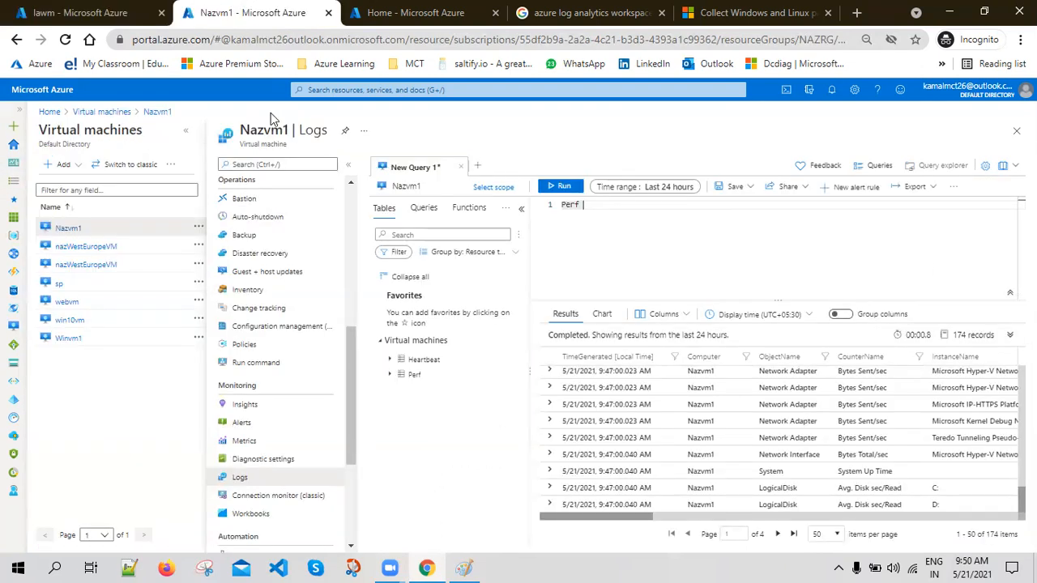
- Discard the unsaved Nazvm1 query, open Update management in the lawaamon automation account and check the portal notifications
{"action": "left_click", "coordinate": [44, 109]}
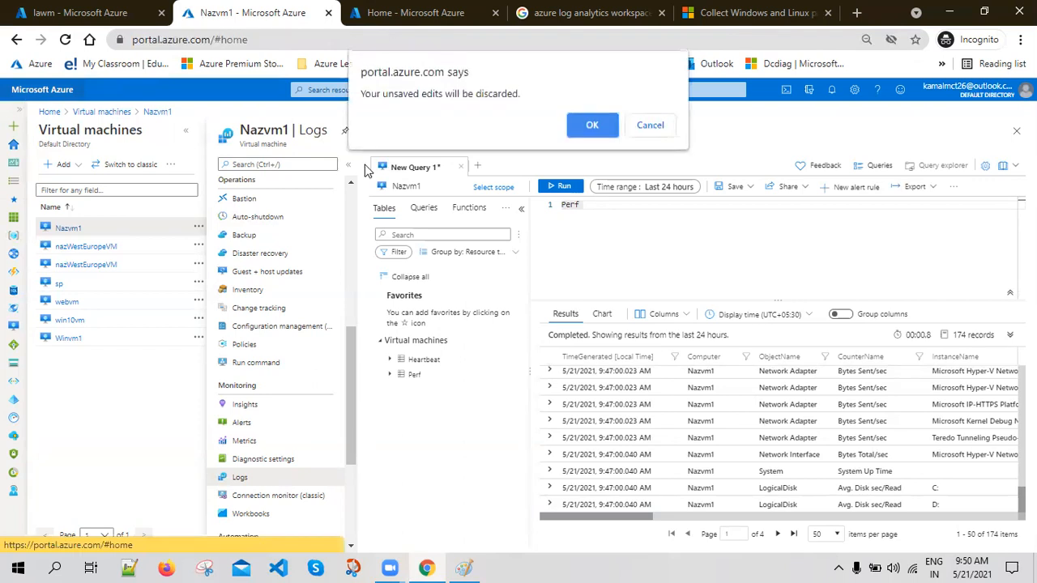
{"action": "left_click", "coordinate": [572, 128]}
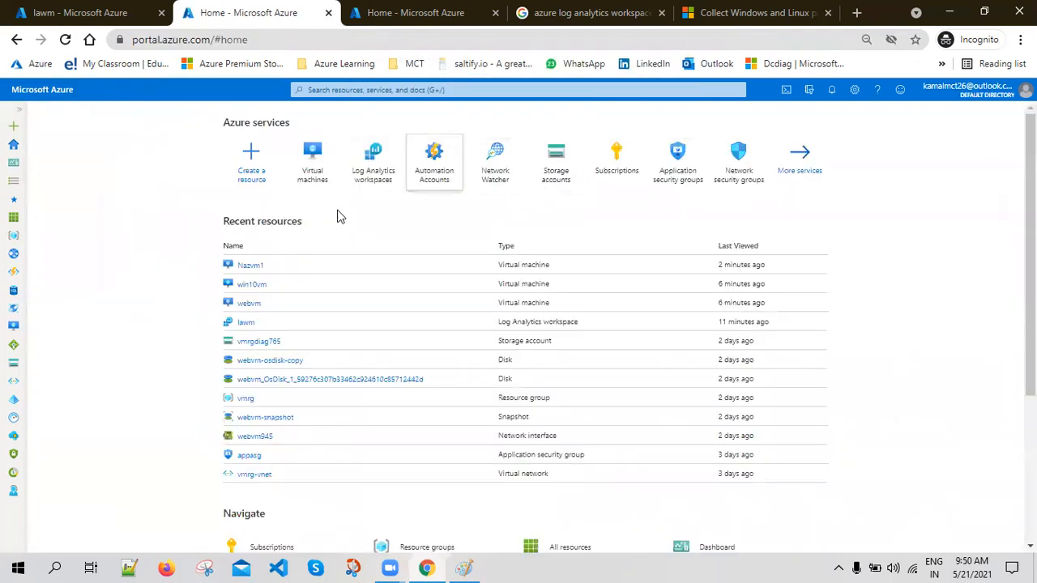
{"action": "left_click", "coordinate": [434, 162]}
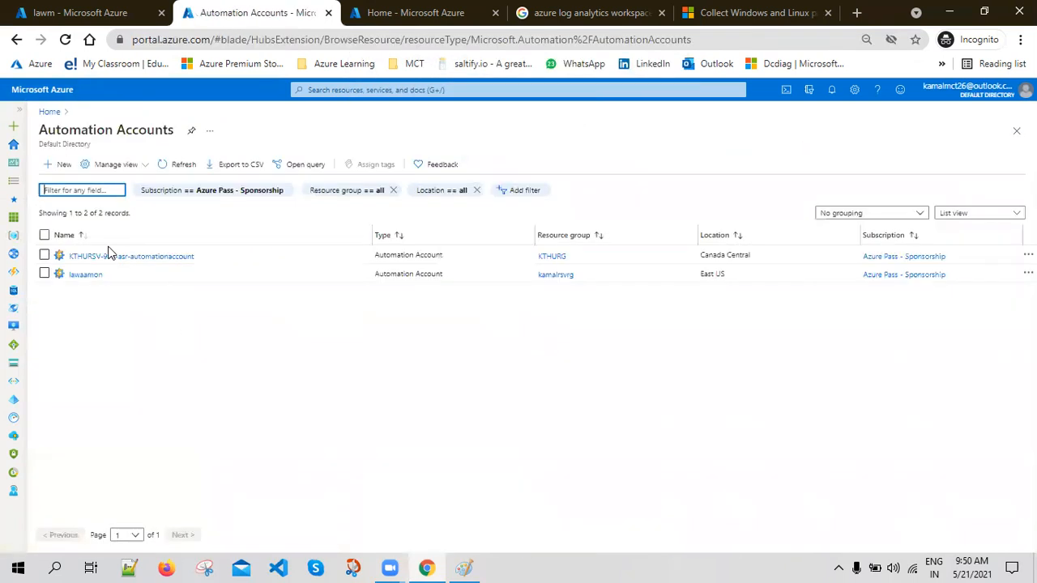
{"action": "left_click", "coordinate": [74, 274]}
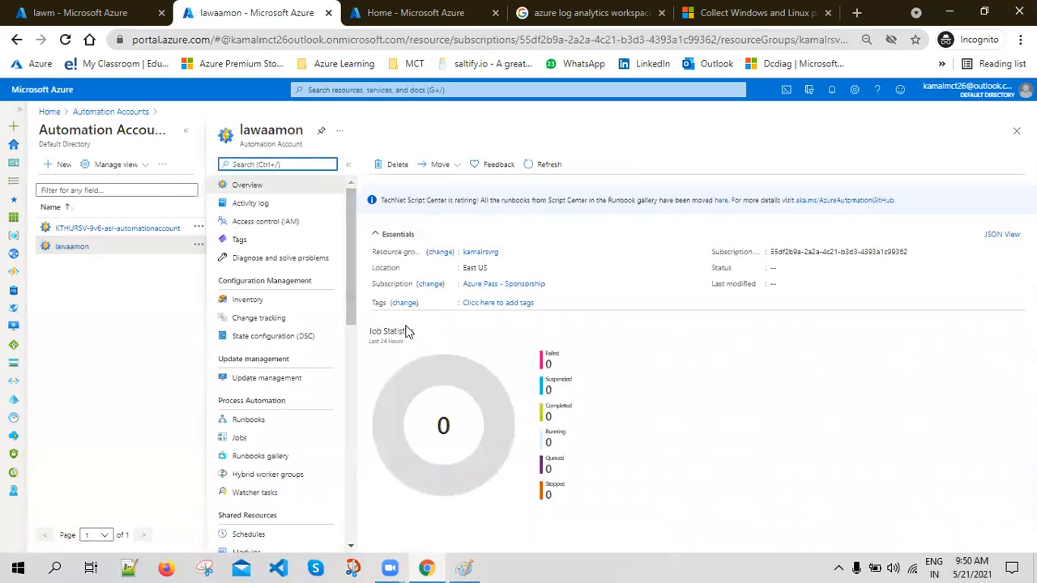
{"action": "left_click", "coordinate": [293, 379]}
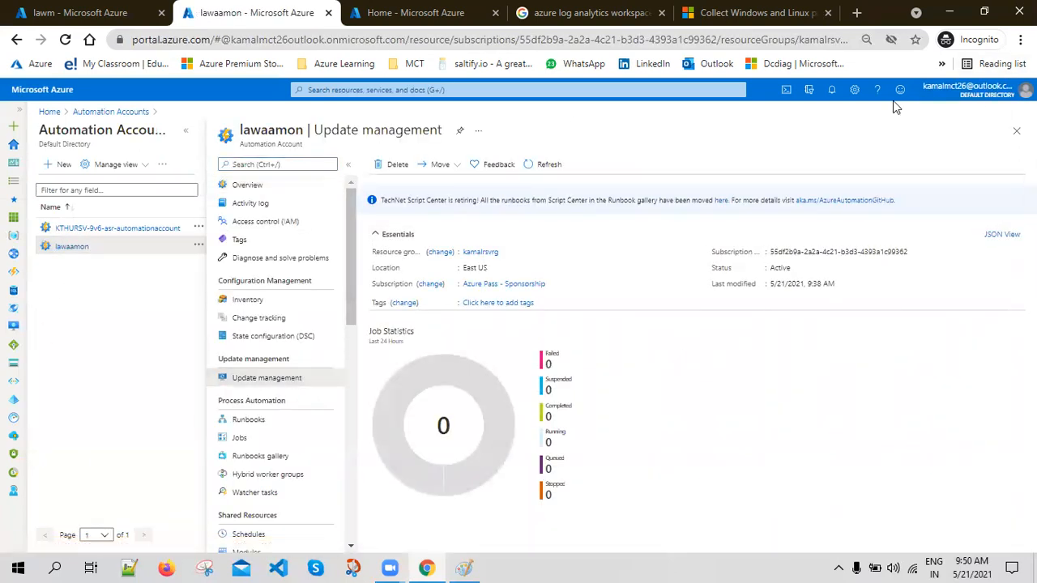
{"action": "left_click", "coordinate": [830, 94]}
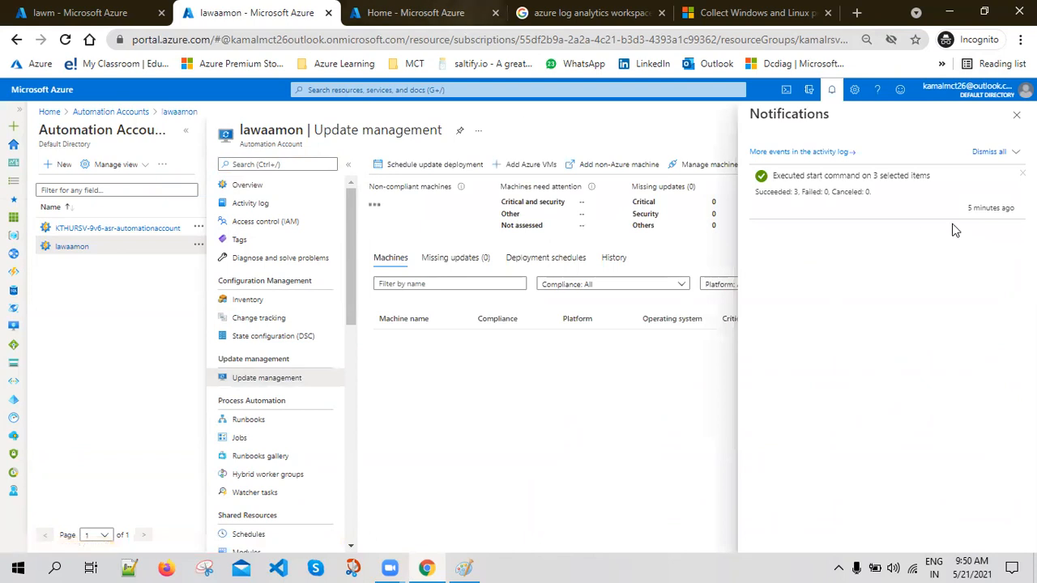
{"action": "left_click", "coordinate": [1016, 114]}
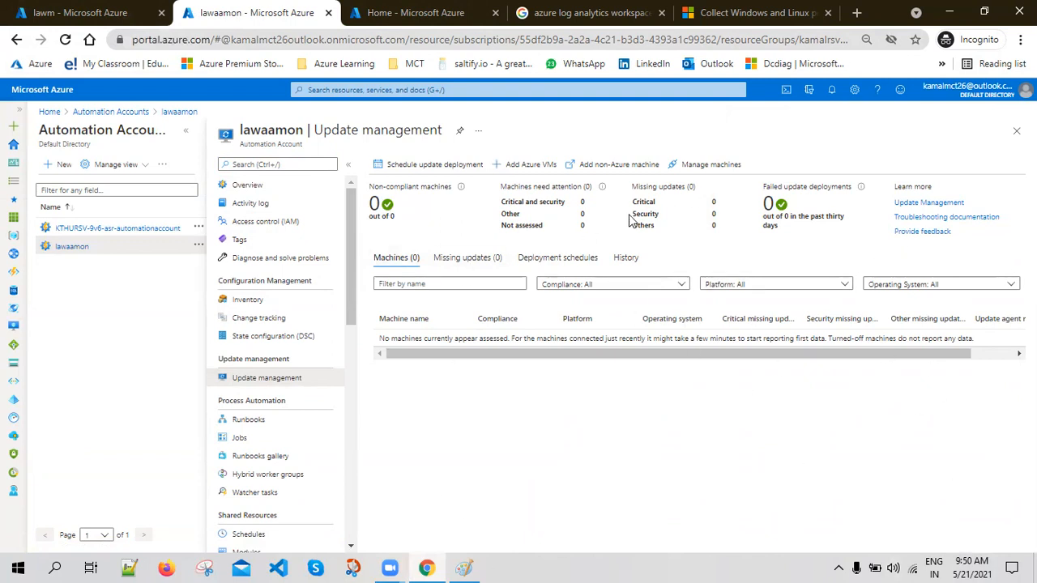
- Open the new update deployment form in lawaamon, review its settings and return to the Automation Accounts list
{"action": "left_click", "coordinate": [415, 167]}
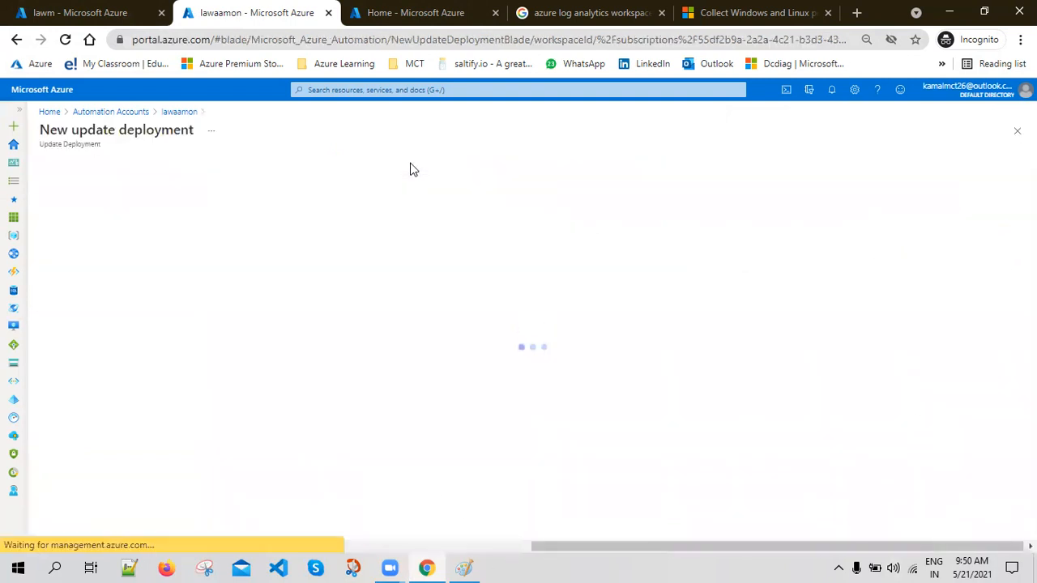
{"action": "scroll", "coordinate": [73, 437], "scroll_direction": "down", "scroll_amount": 2}
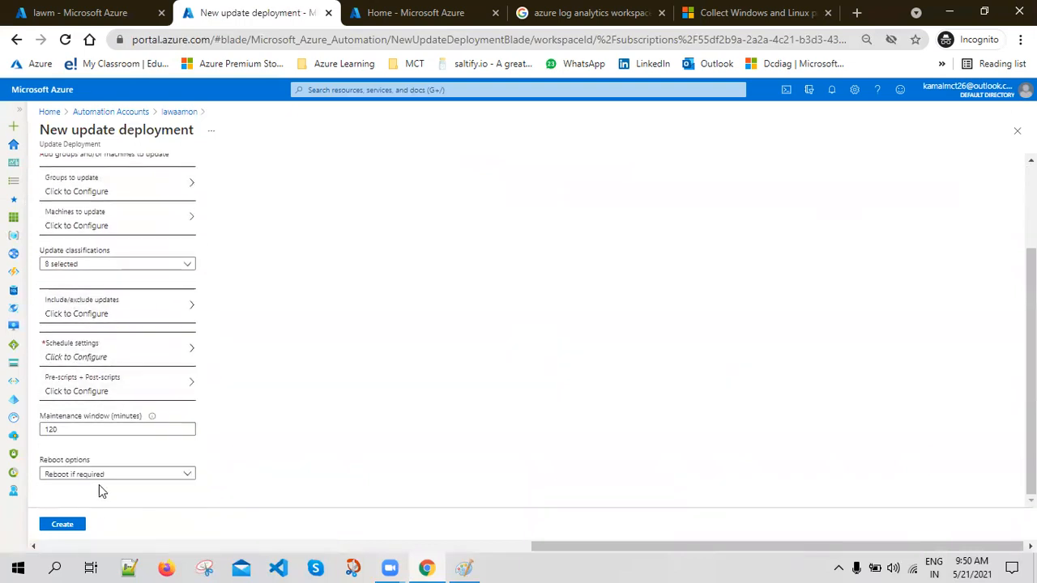
{"action": "scroll", "coordinate": [92, 406], "scroll_direction": "up", "scroll_amount": 1}
{"action": "scroll", "coordinate": [92, 407], "scroll_direction": "up", "scroll_amount": 1}
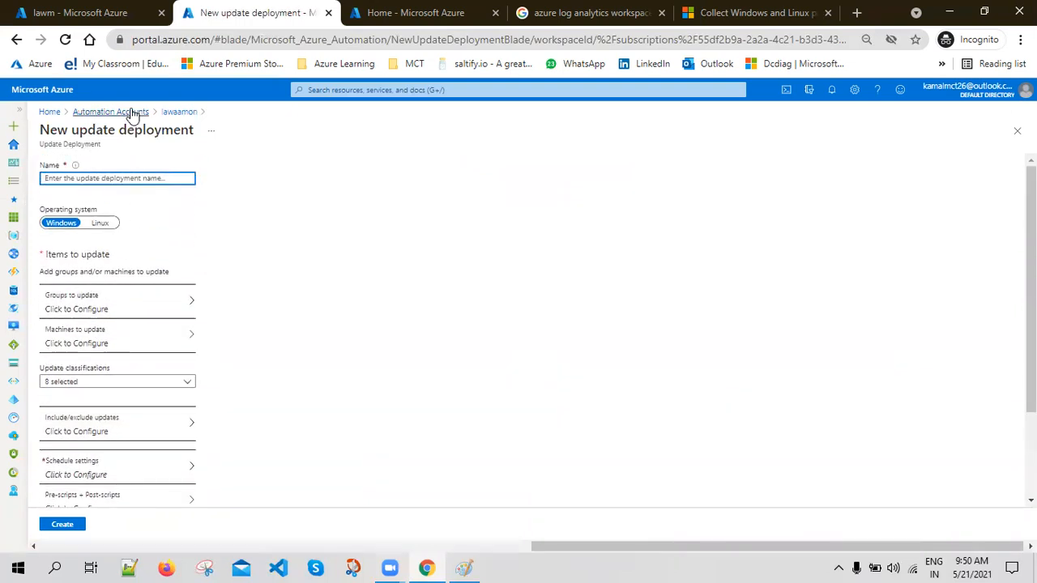
{"action": "left_click", "coordinate": [130, 111]}
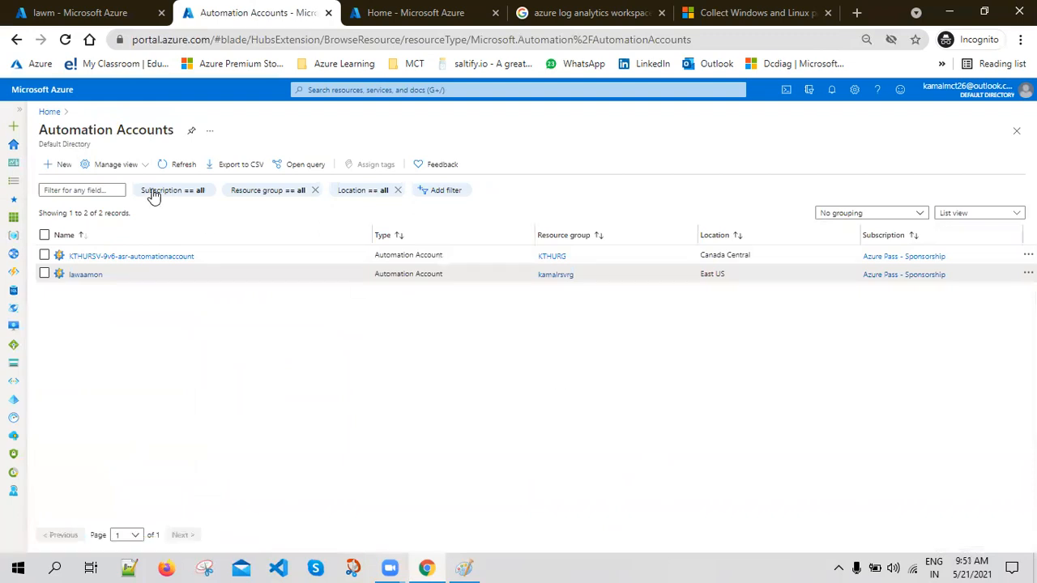
- Switch to the lawm browser tab and return it to the Azure portal home page
{"action": "left_click", "coordinate": [80, 13]}
{"action": "left_click", "coordinate": [59, 89]}
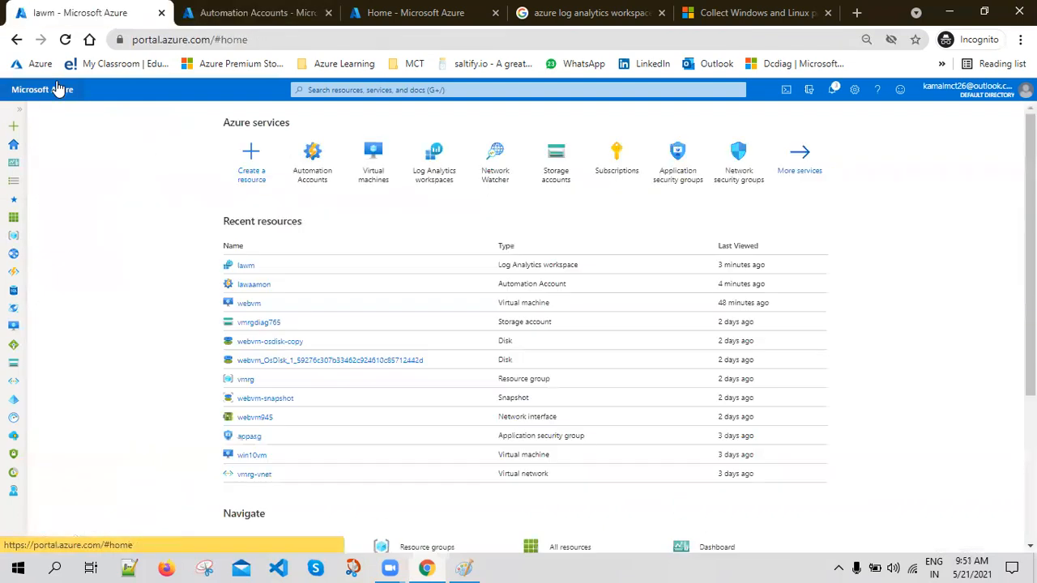
{"action": "mouse_move", "coordinate": [471, 566]}
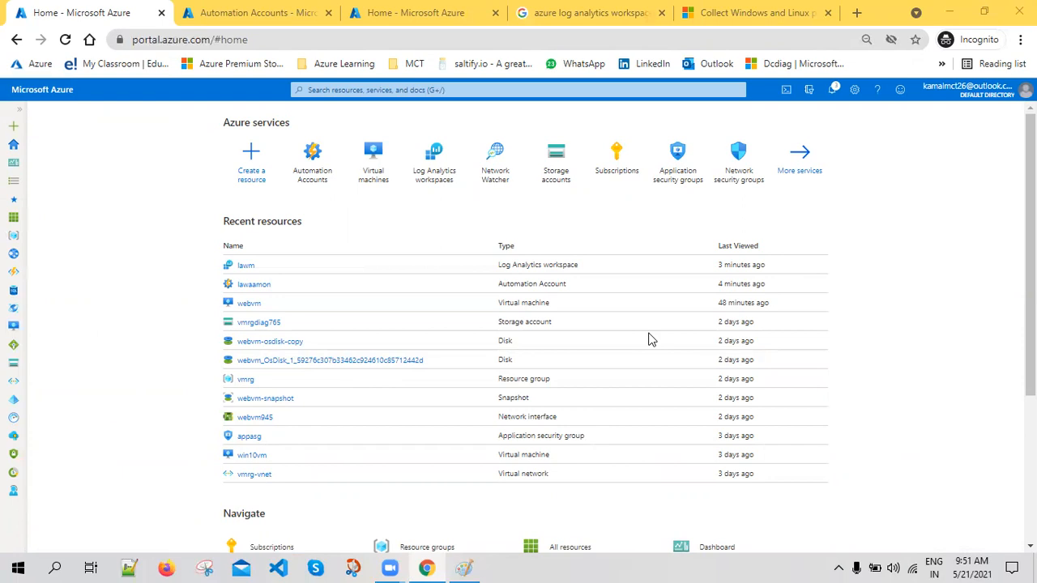
{"action": "left_click", "coordinate": [121, 322]}
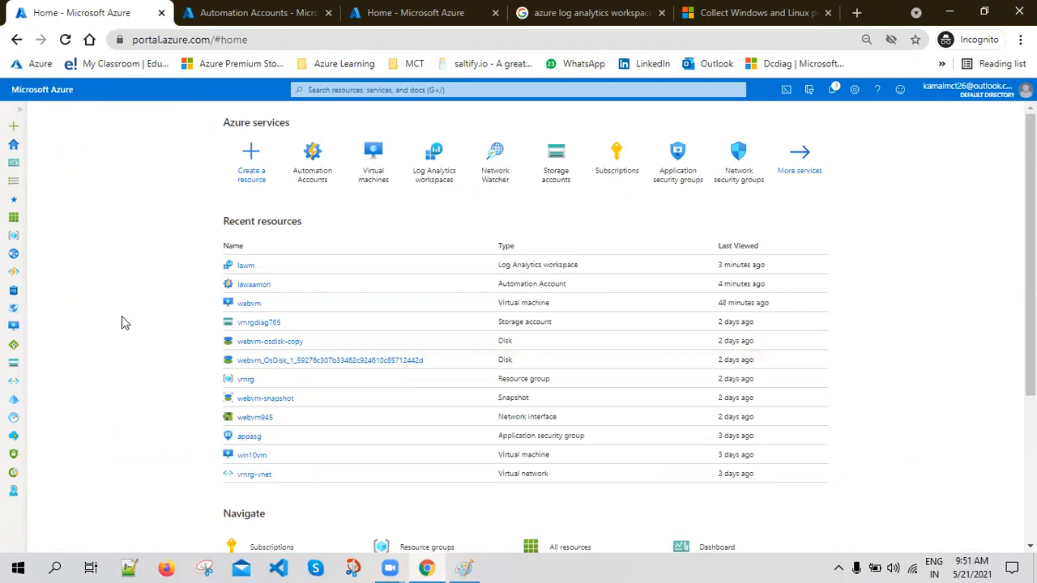